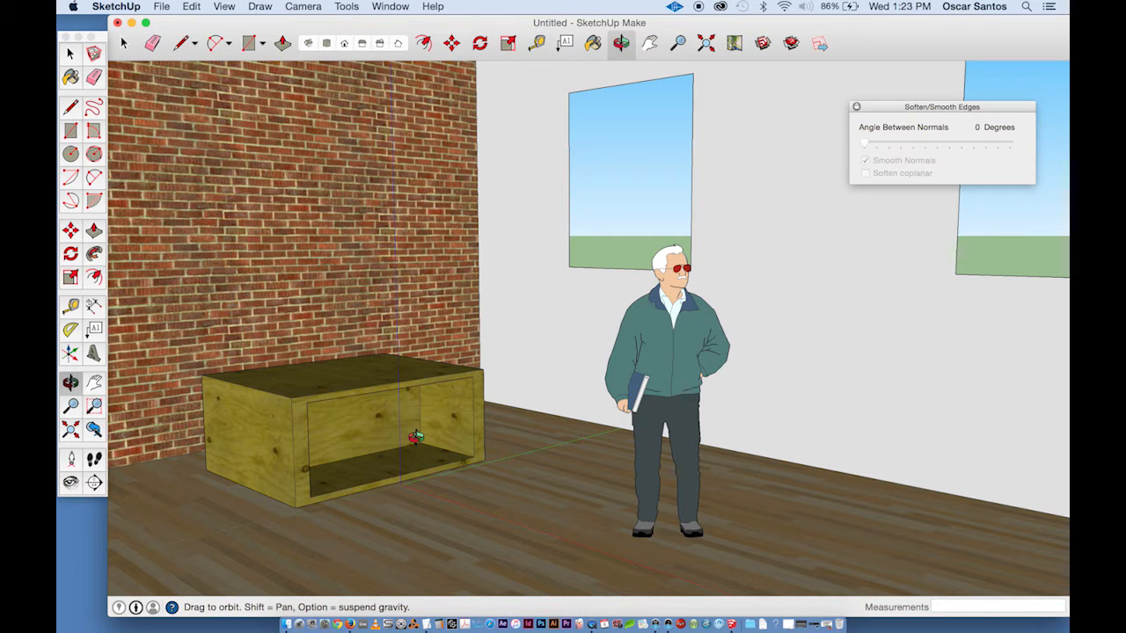
# - Orbit the room view slightly and add it as a new scene
pyautogui.moveTo(528, 332)
pyautogui.mouseDown()
pyautogui.moveTo(434, 349)
pyautogui.moveTo(572, 322)
pyautogui.moveTo(395, 352)
pyautogui.moveTo(502, 307)
pyautogui.moveTo(490, 335)
pyautogui.moveTo(511, 326)
pyautogui.mouseUp()
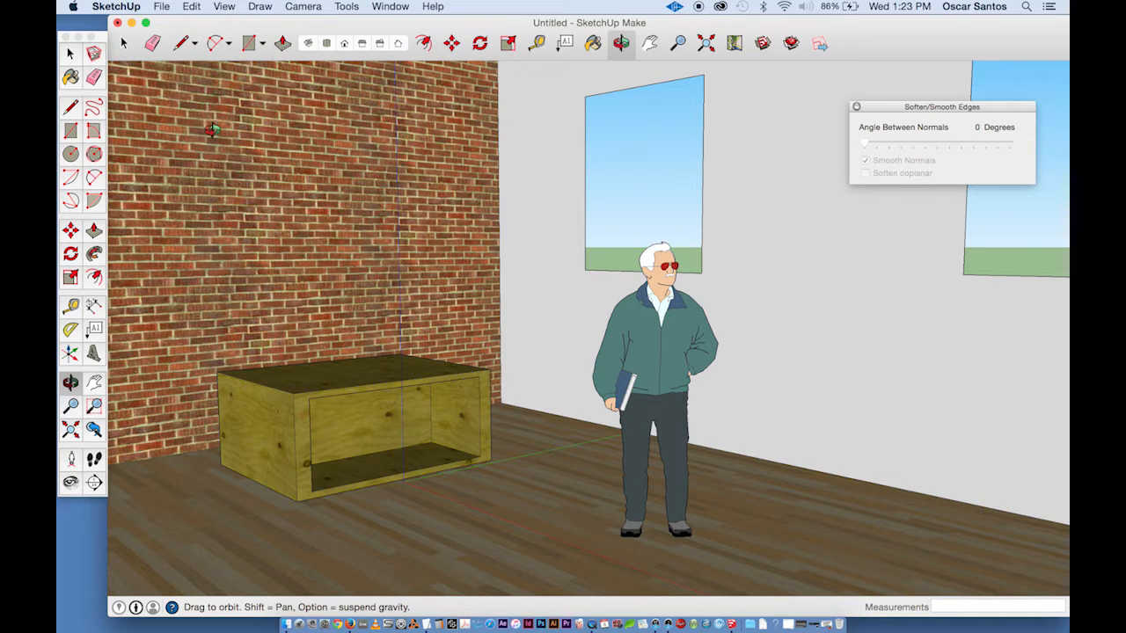
pyautogui.click(224, 7)
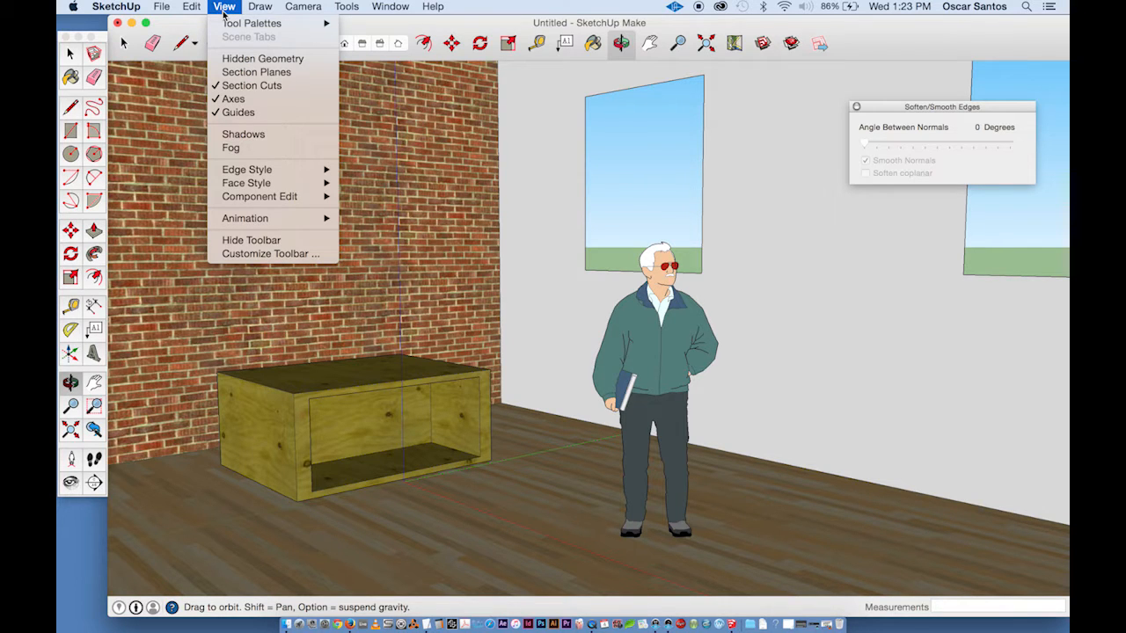
pyautogui.moveTo(267, 219)
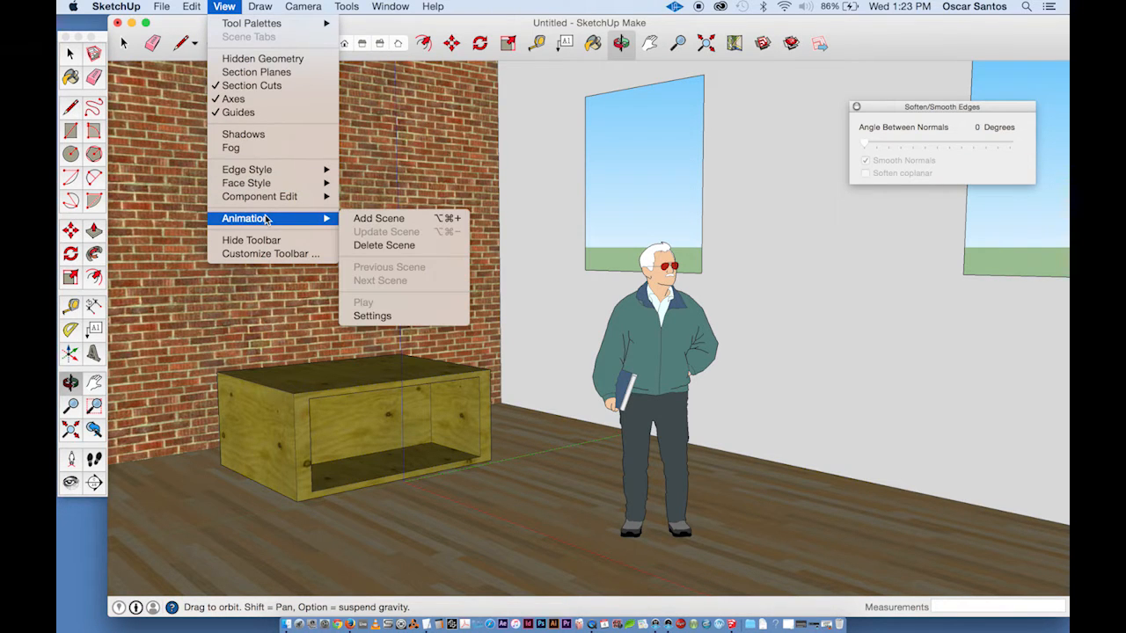
pyautogui.click(402, 219)
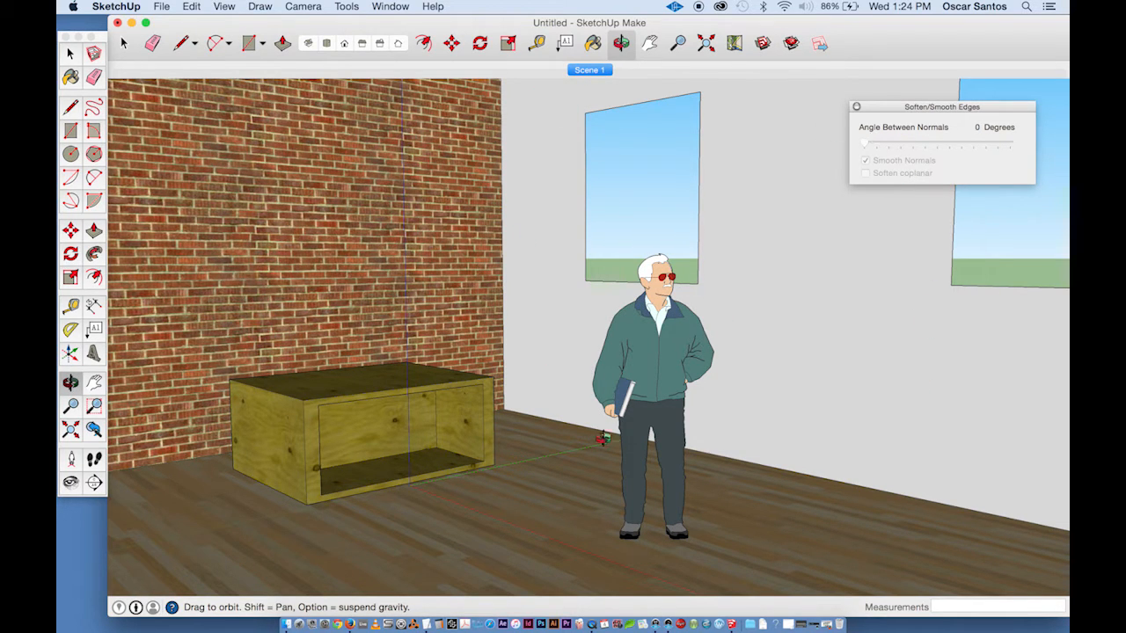
# - Zoom in close on the bench's open front and add that close-up view as a second scene
pyautogui.scroll(5, 550, 384)
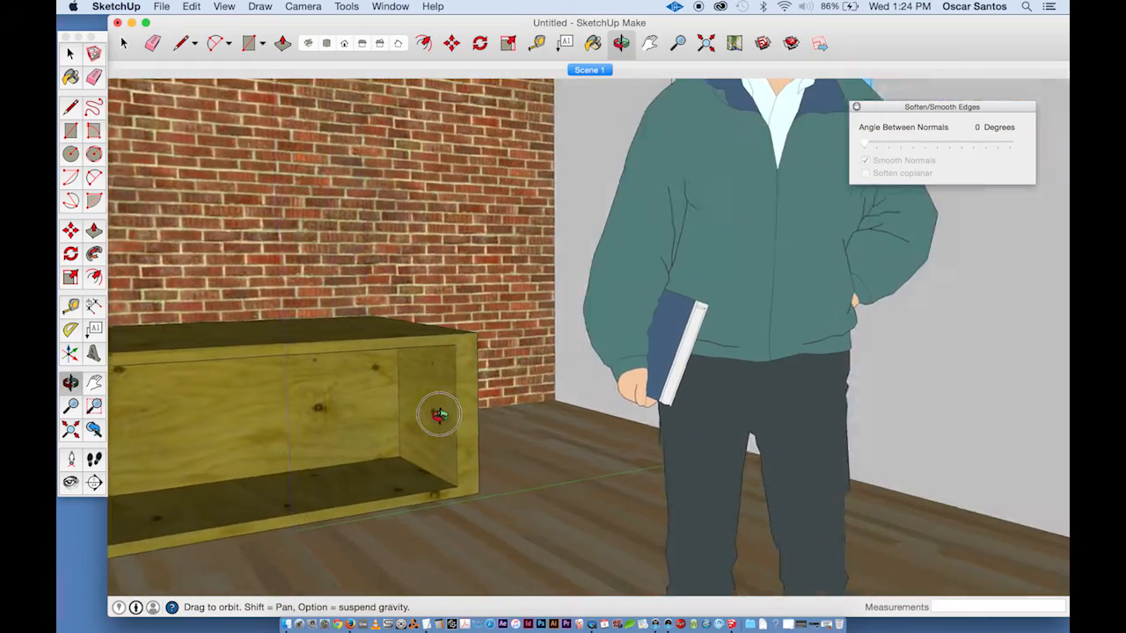
pyautogui.moveTo(439, 415); pyautogui.dragTo(441, 345)
pyautogui.scroll(2, 496, 434)
pyautogui.scroll(2, 396, 387)
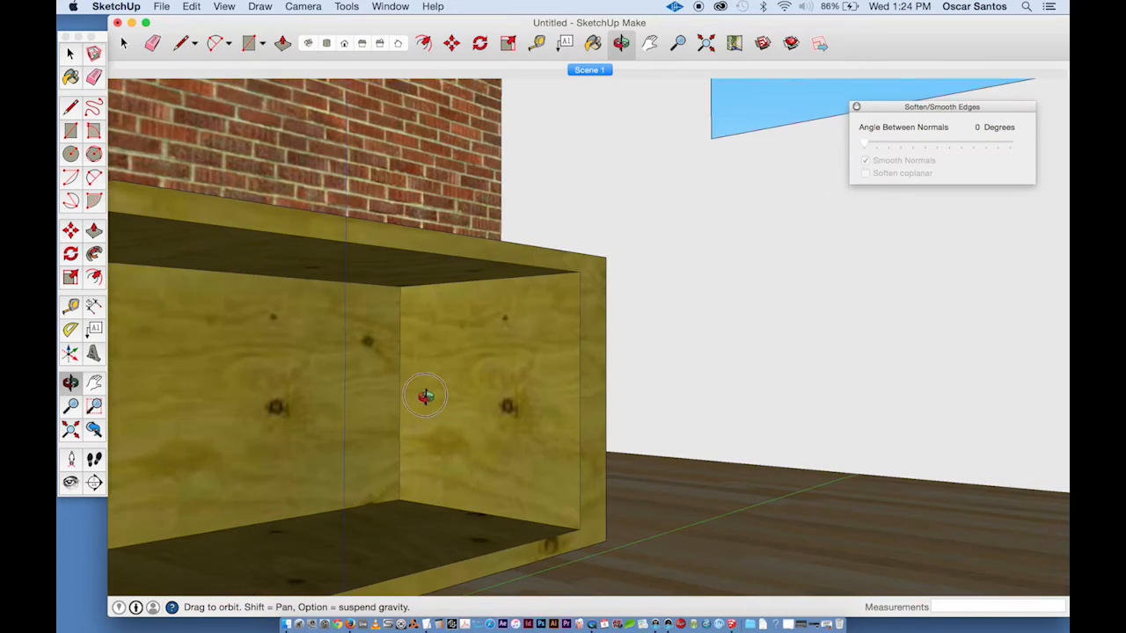
pyautogui.moveTo(425, 397); pyautogui.dragTo(595, 372)
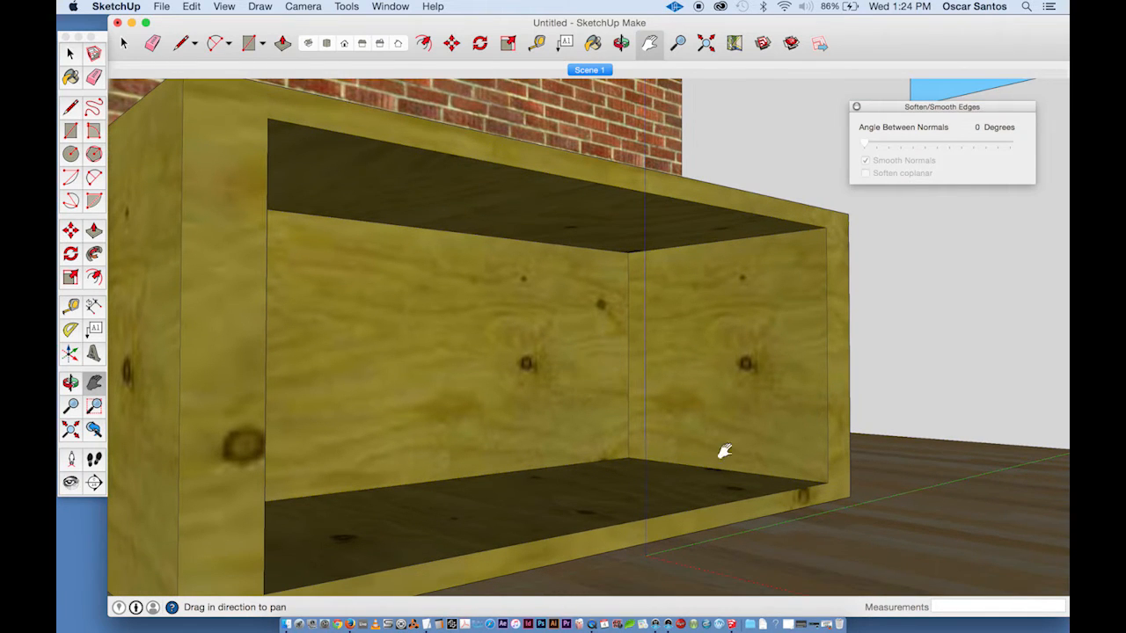
pyautogui.click(232, 7)
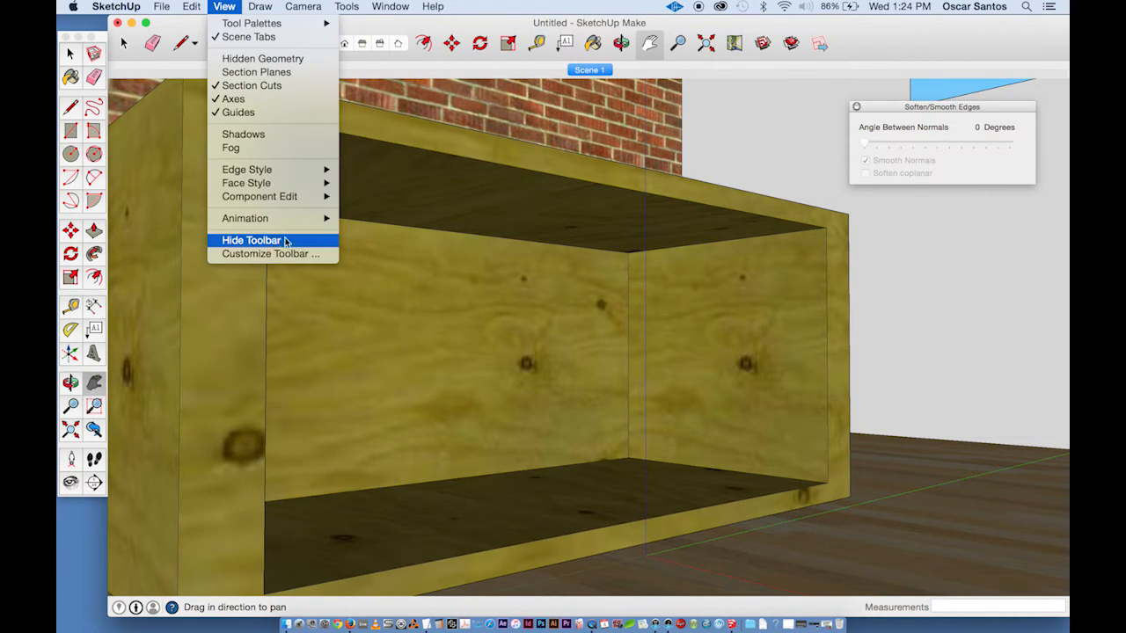
pyautogui.moveTo(317, 218)
pyautogui.click(402, 219)
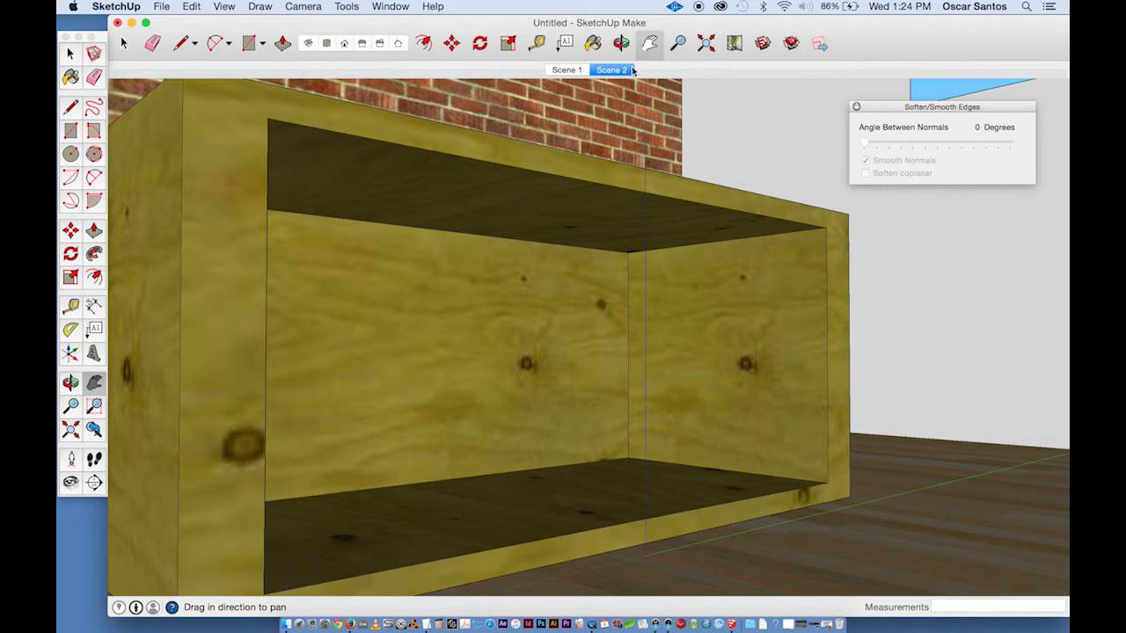
# - Switch back and forth between the two scene tabs to compare the saved views
pyautogui.click(567, 71)
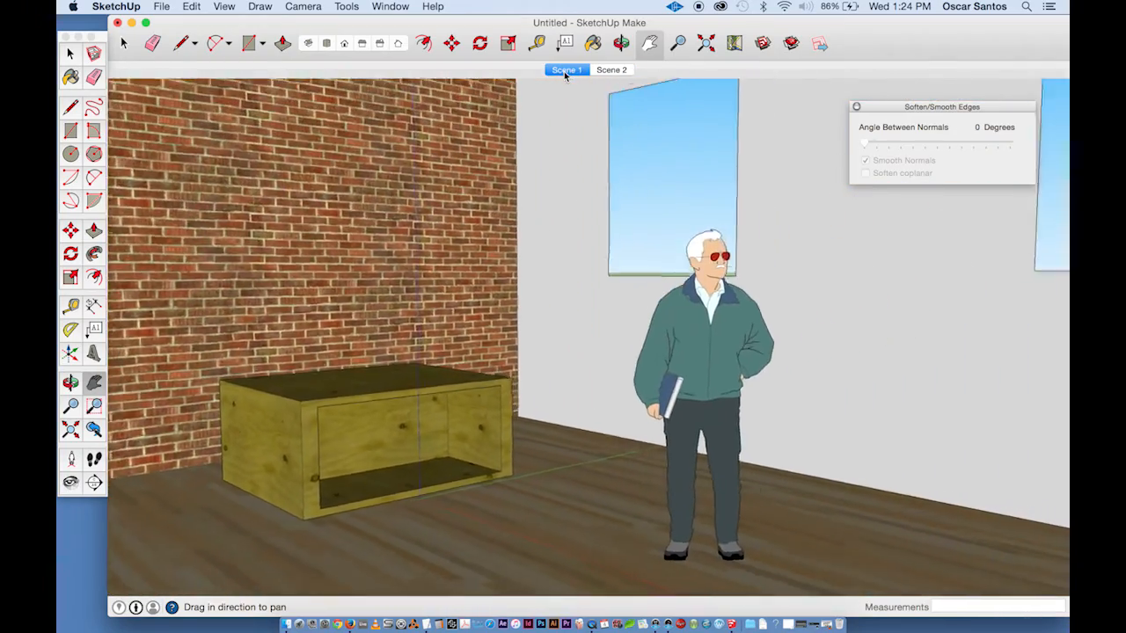
pyautogui.click(610, 71)
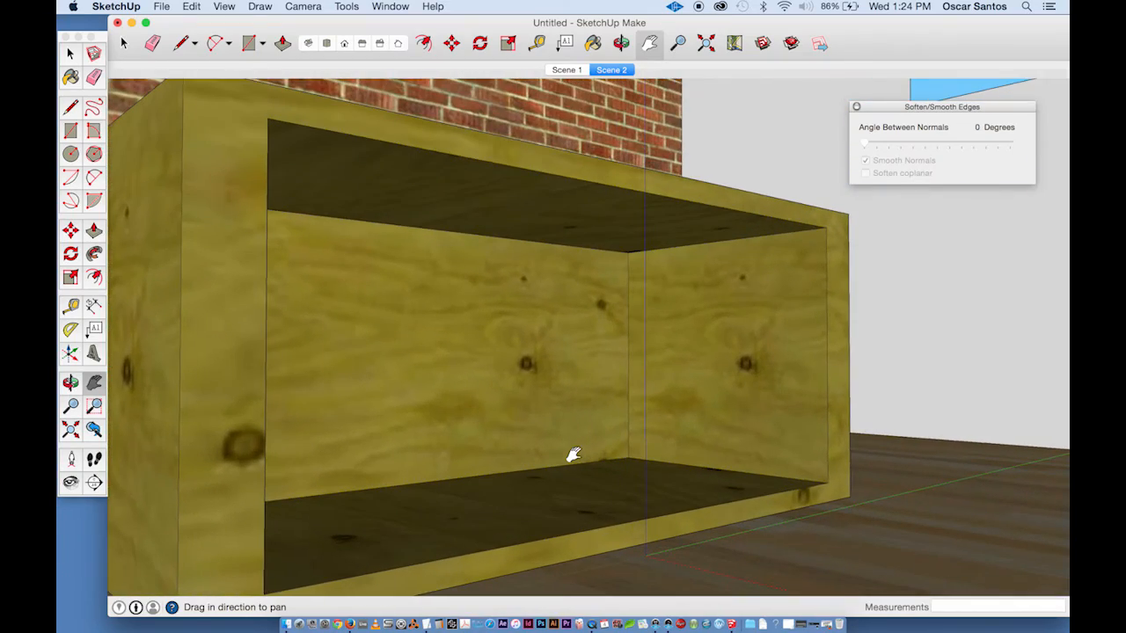
pyautogui.click(580, 71)
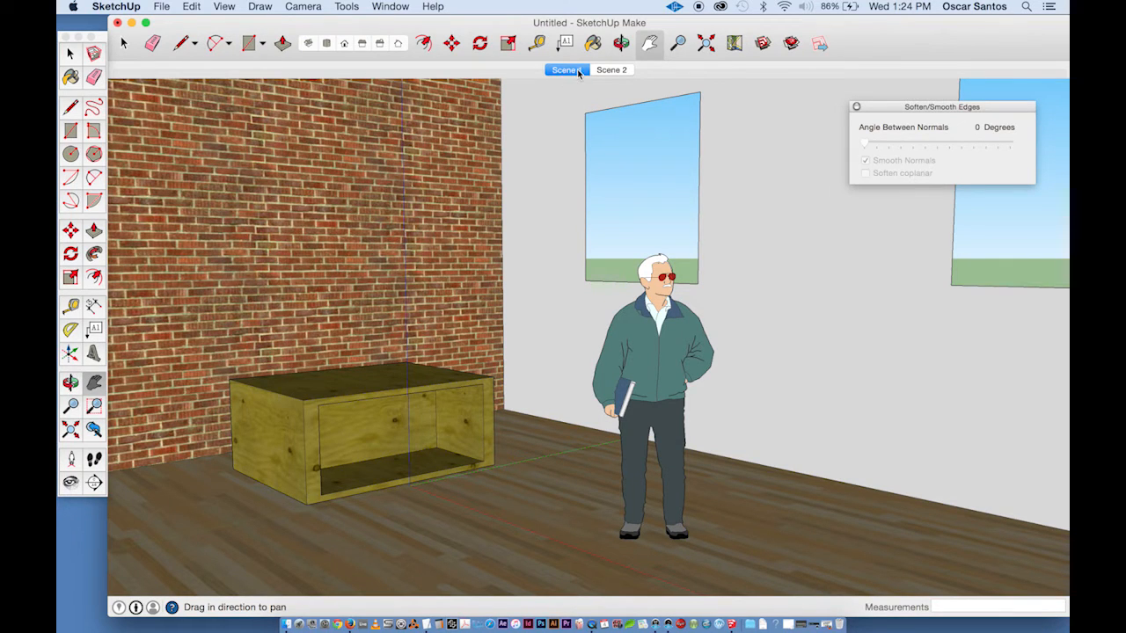
# - Save the model under the file name room
pyautogui.click(161, 6)
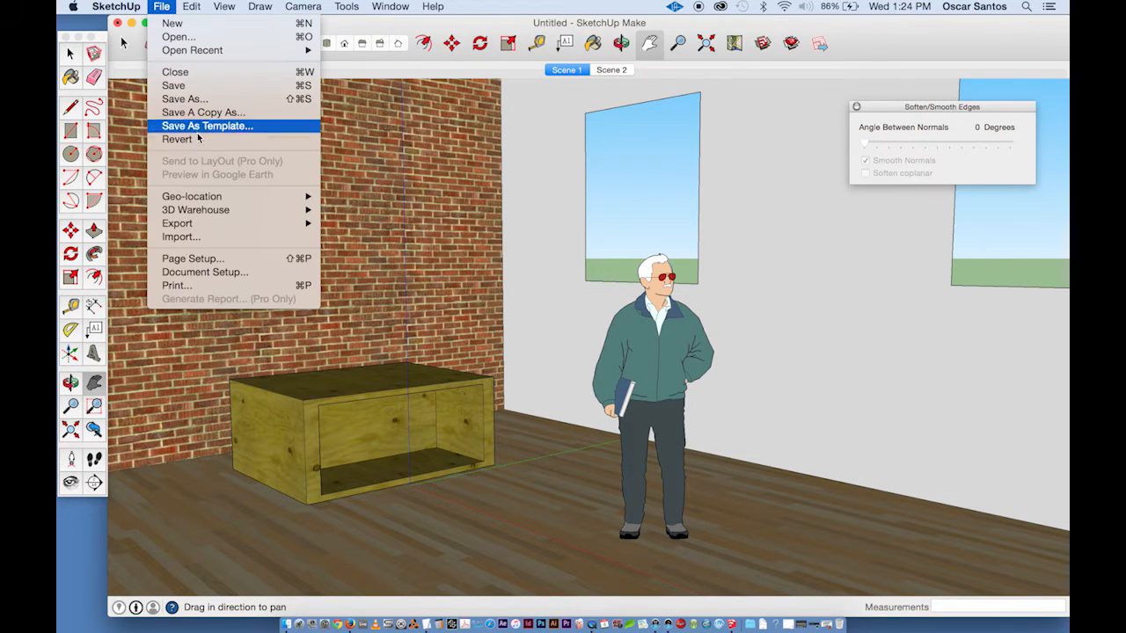
pyautogui.click(218, 85)
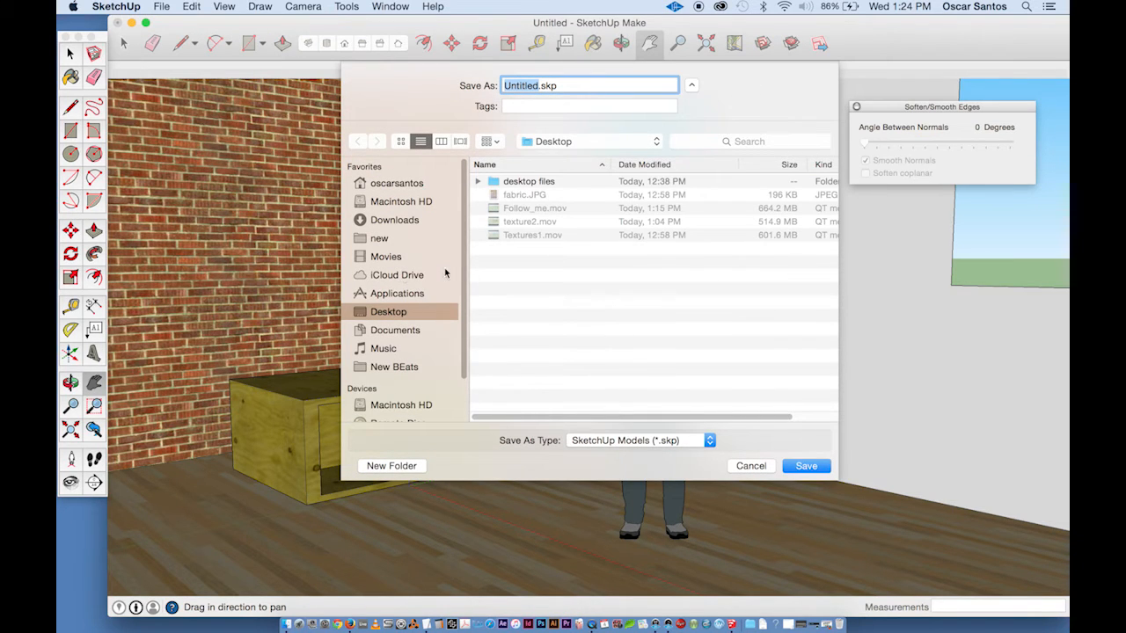
pyautogui.write('bench')
pyautogui.press('Return')
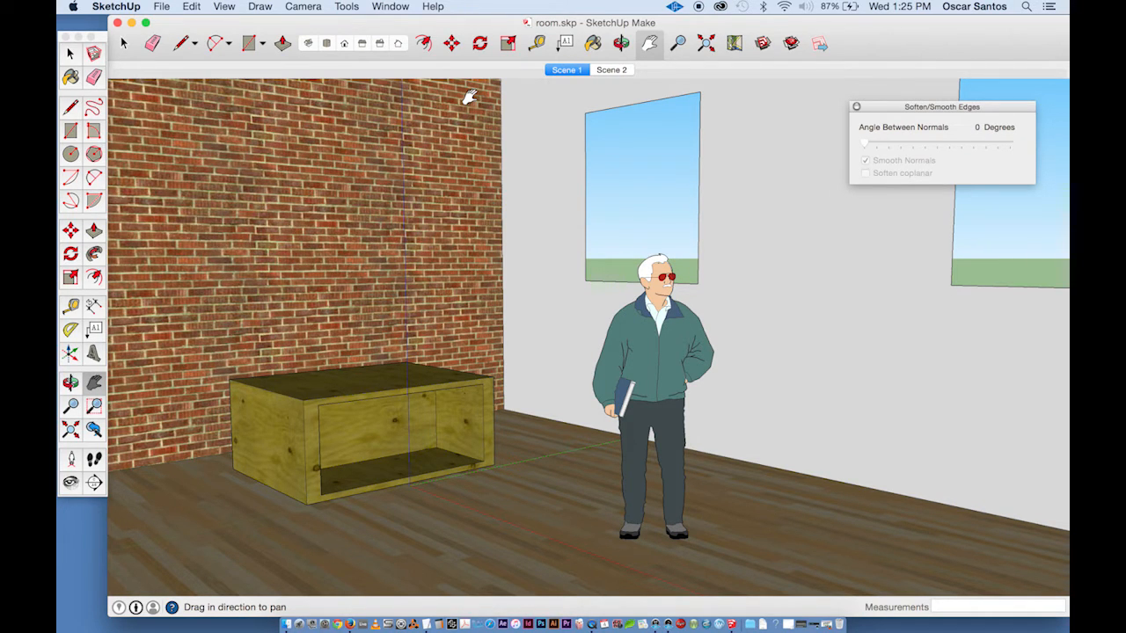
# - Close the Soften/Smooth Edges panel, open the Styles panel and move it higher
pyautogui.click(856, 107)
pyautogui.click(385, 6)
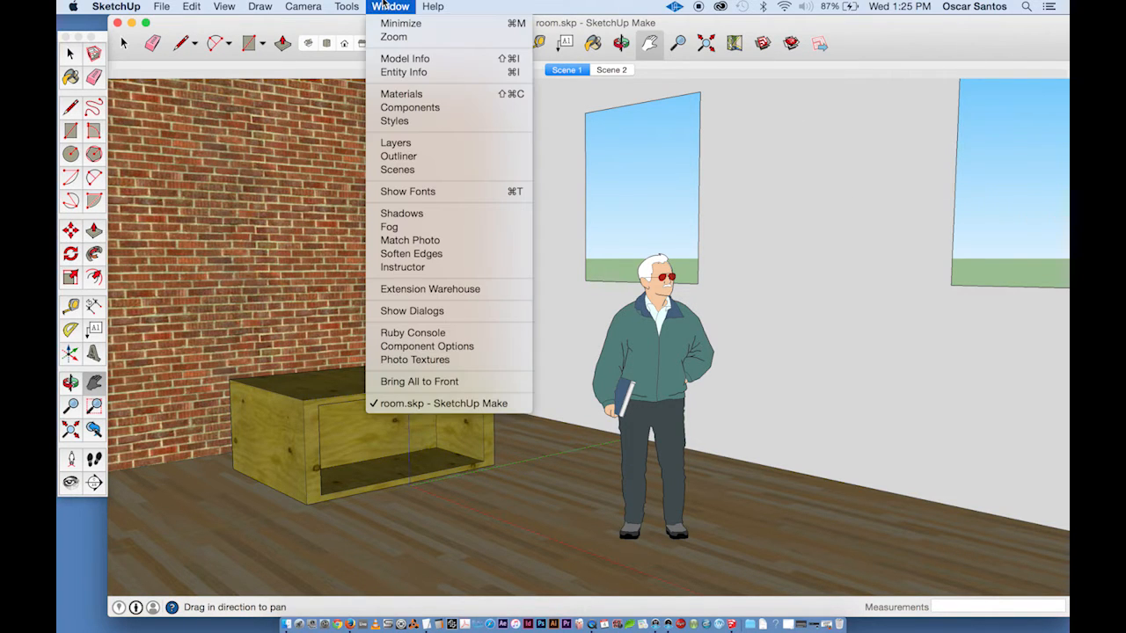
pyautogui.click(433, 121)
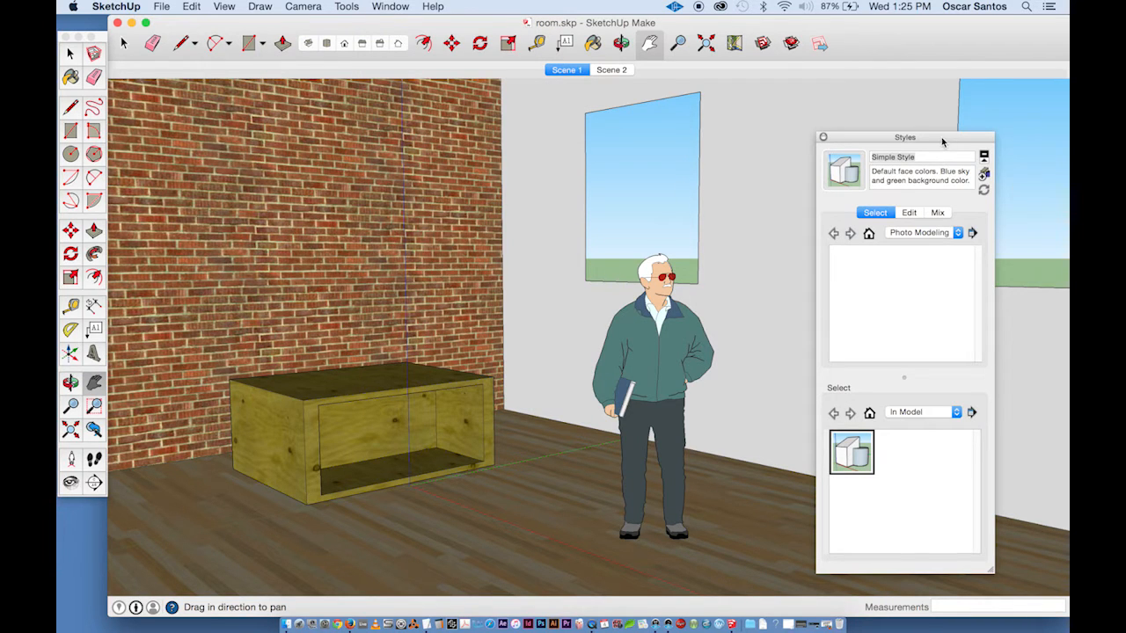
pyautogui.moveTo(941, 139); pyautogui.dragTo(918, 105)
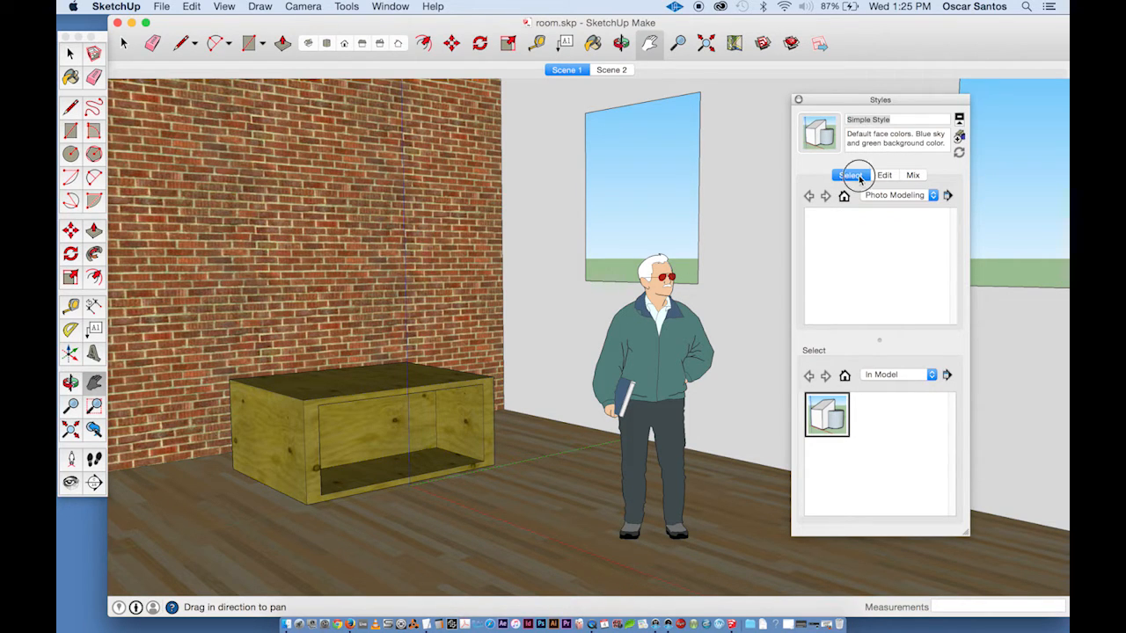
# - From the Assorted Styles collection, apply Scribble on Masonite and then Watercolor Paper with Pencil
pyautogui.click(930, 199)
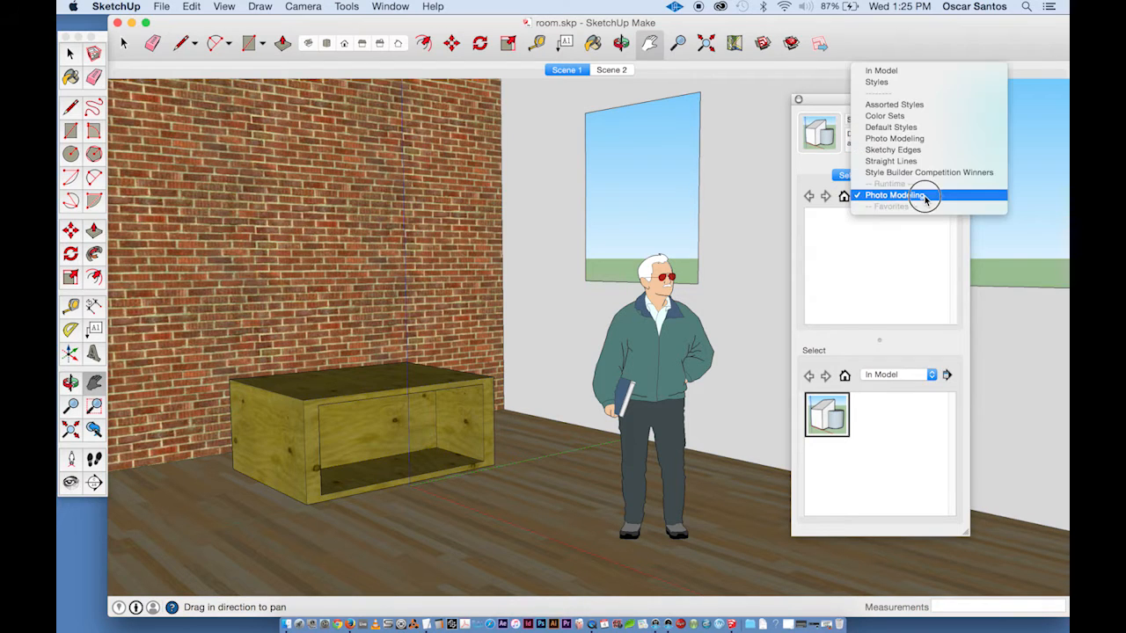
pyautogui.click(904, 107)
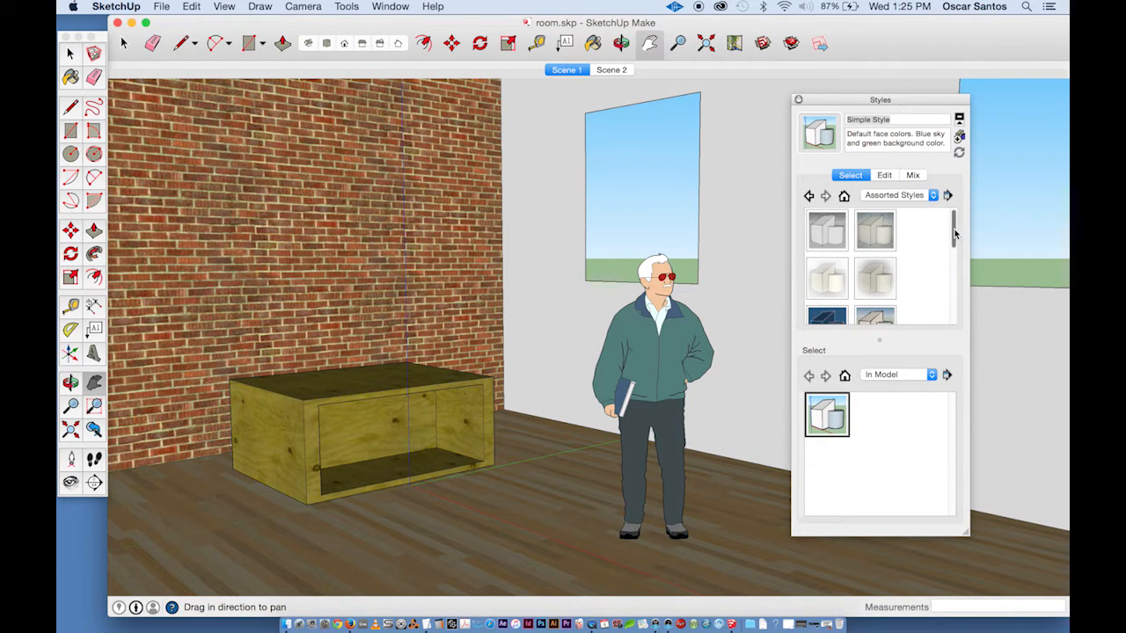
pyautogui.moveTo(955, 233); pyautogui.dragTo(952, 306)
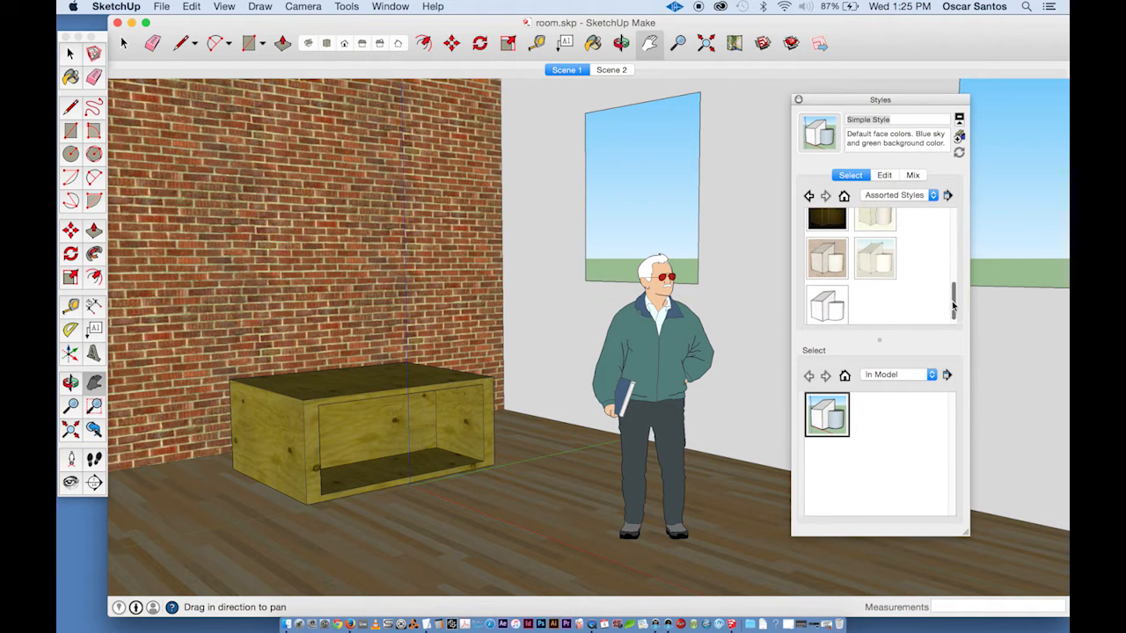
pyautogui.click(827, 258)
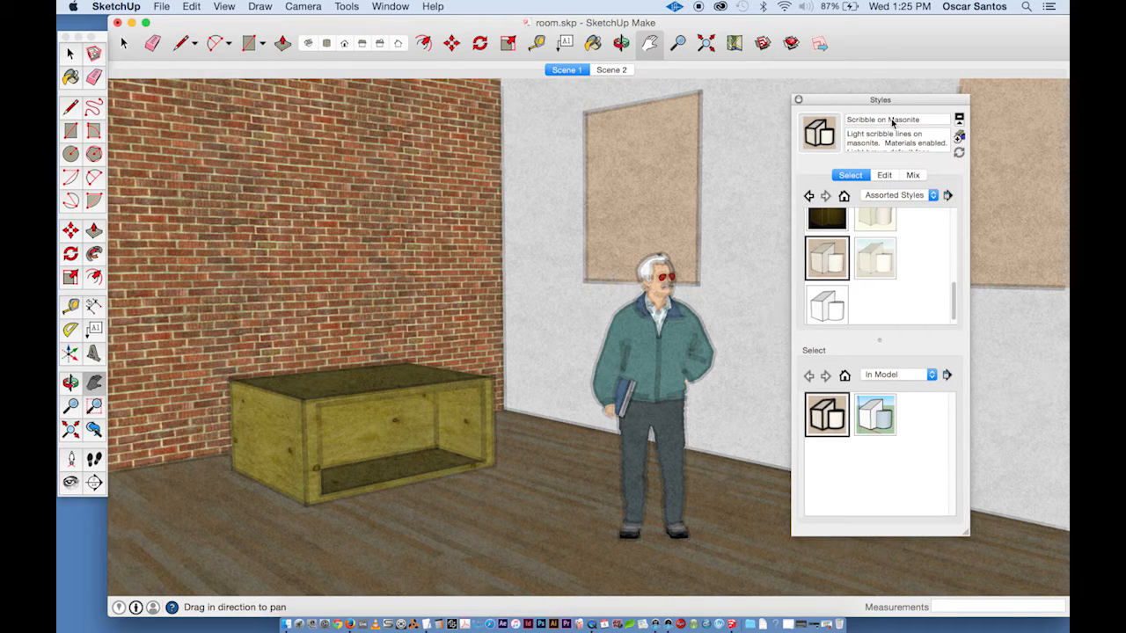
pyautogui.click(875, 271)
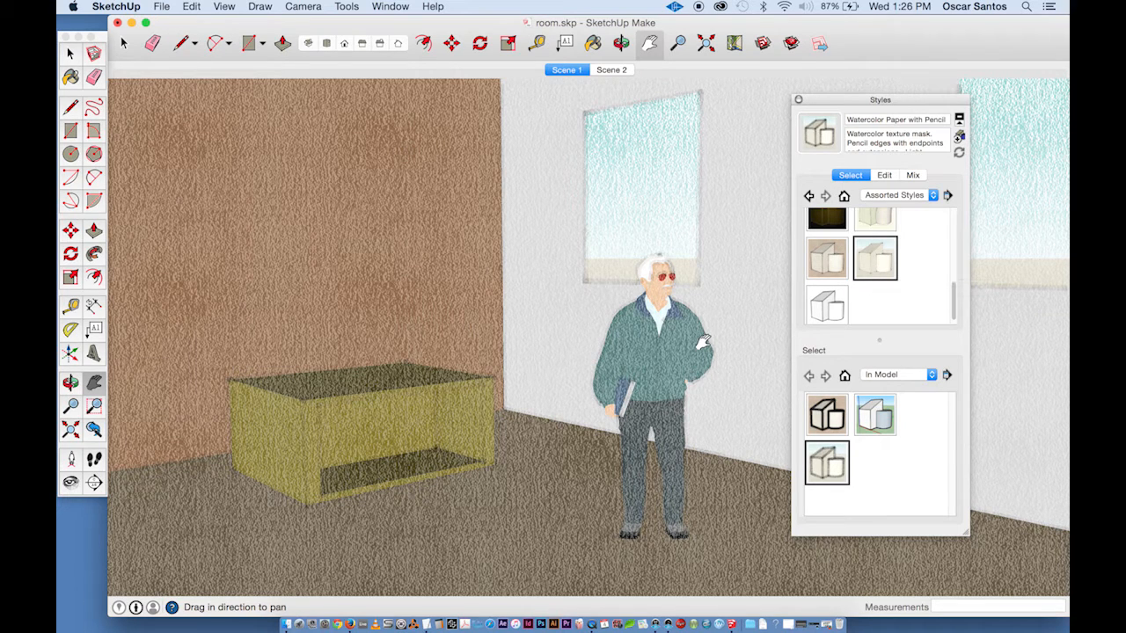
# - Reapply the Simple Style from the styles in the model
pyautogui.moveTo(954, 299); pyautogui.dragTo(956, 222)
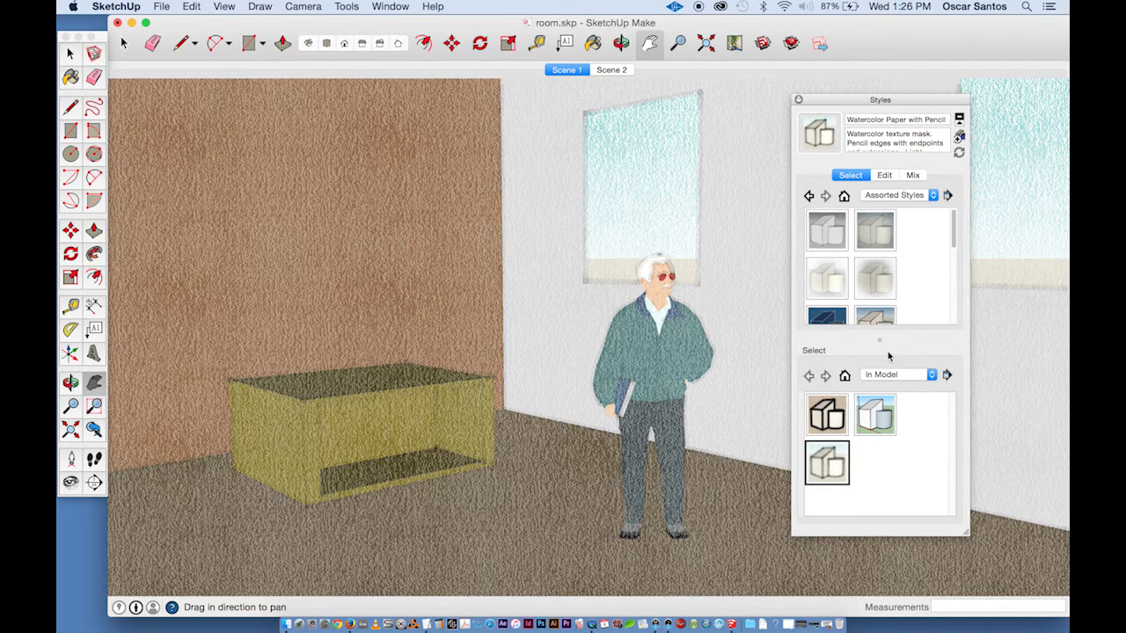
pyautogui.click(845, 196)
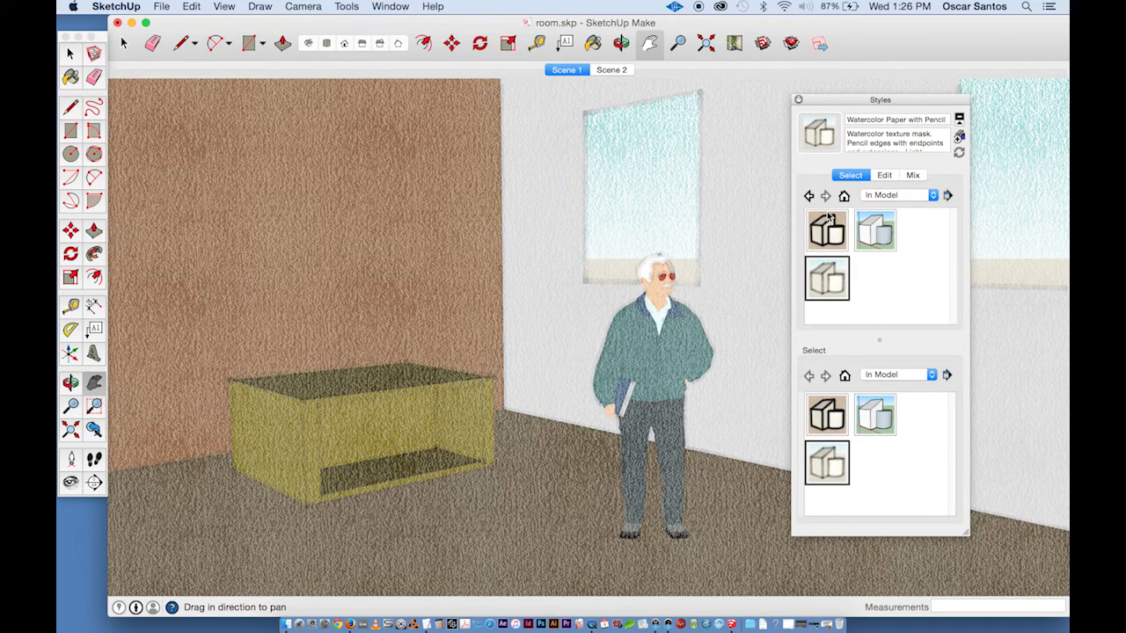
pyautogui.click(876, 245)
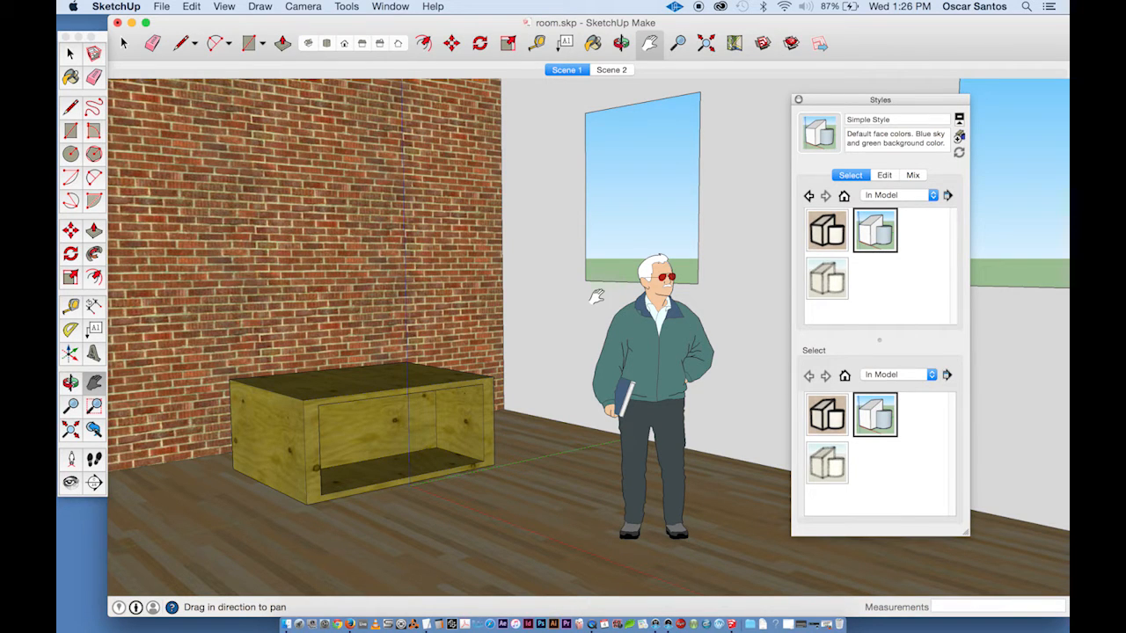
# - Turn off Edges and Profiles in the style's edge settings
pyautogui.click(887, 176)
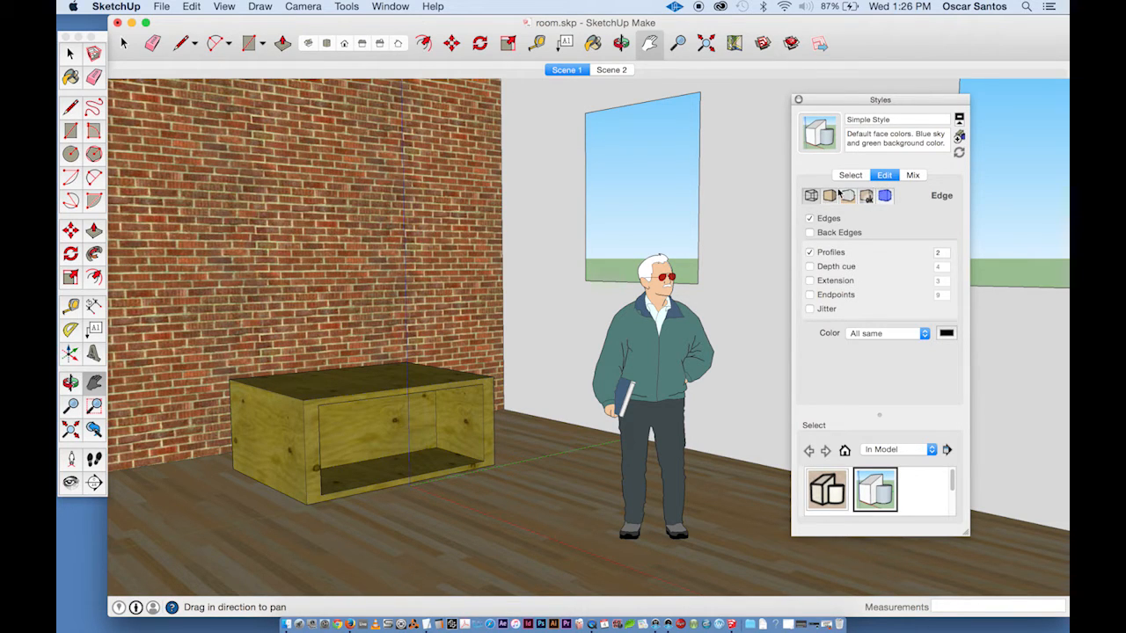
pyautogui.click(811, 197)
pyautogui.click(811, 219)
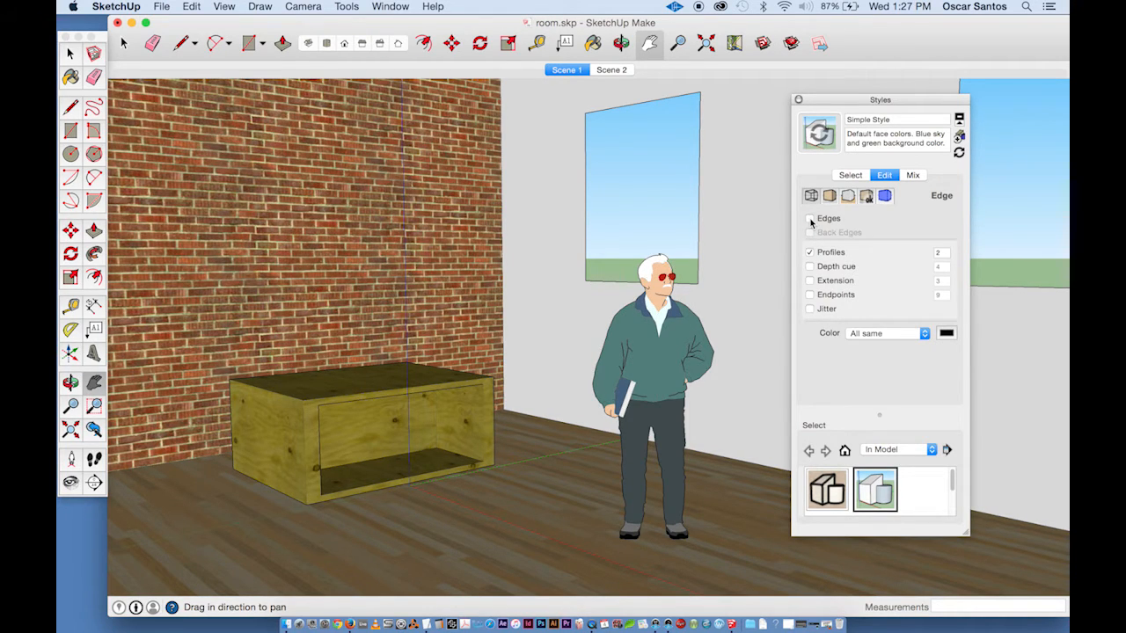
pyautogui.click(811, 254)
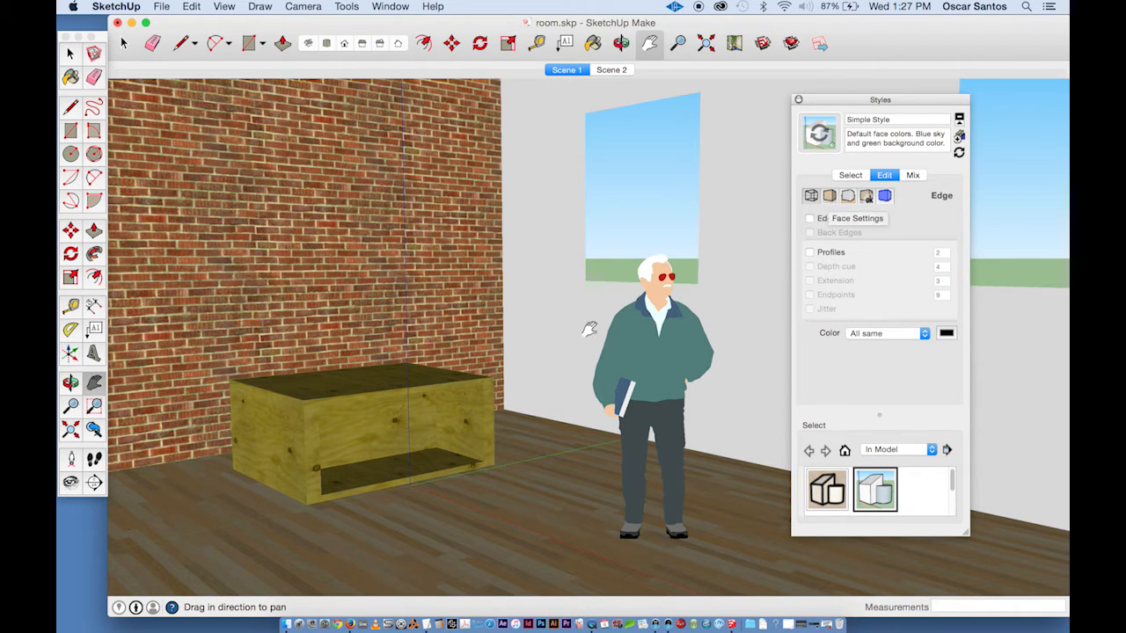
# - Look through the face and background settings and browse the Colors collection for the background colour, then close the picker
pyautogui.click(830, 196)
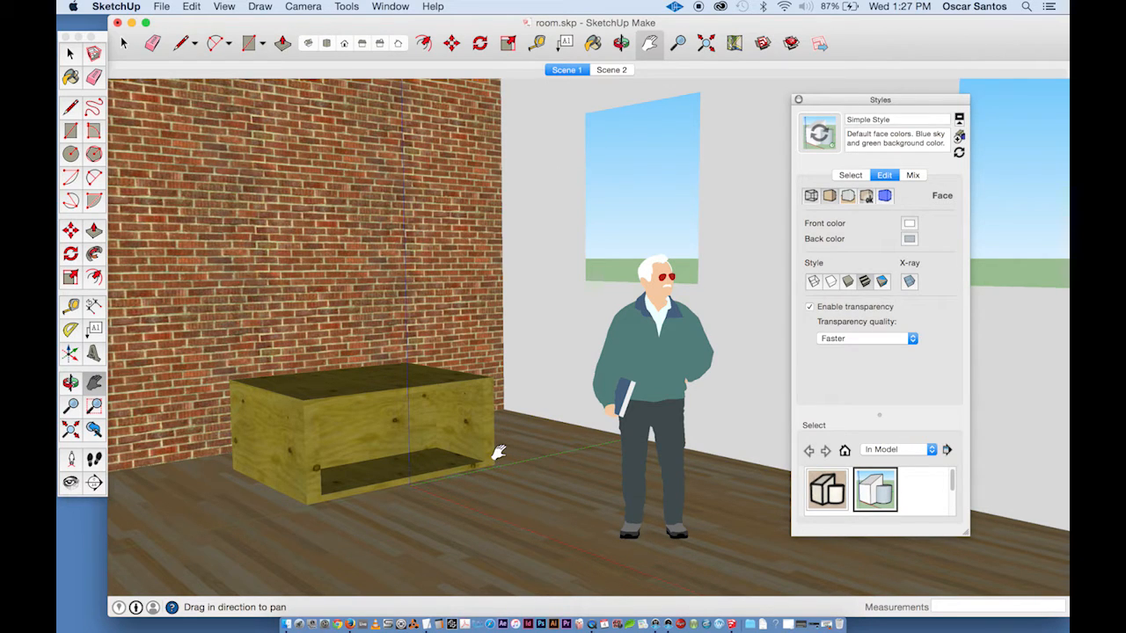
pyautogui.click(848, 197)
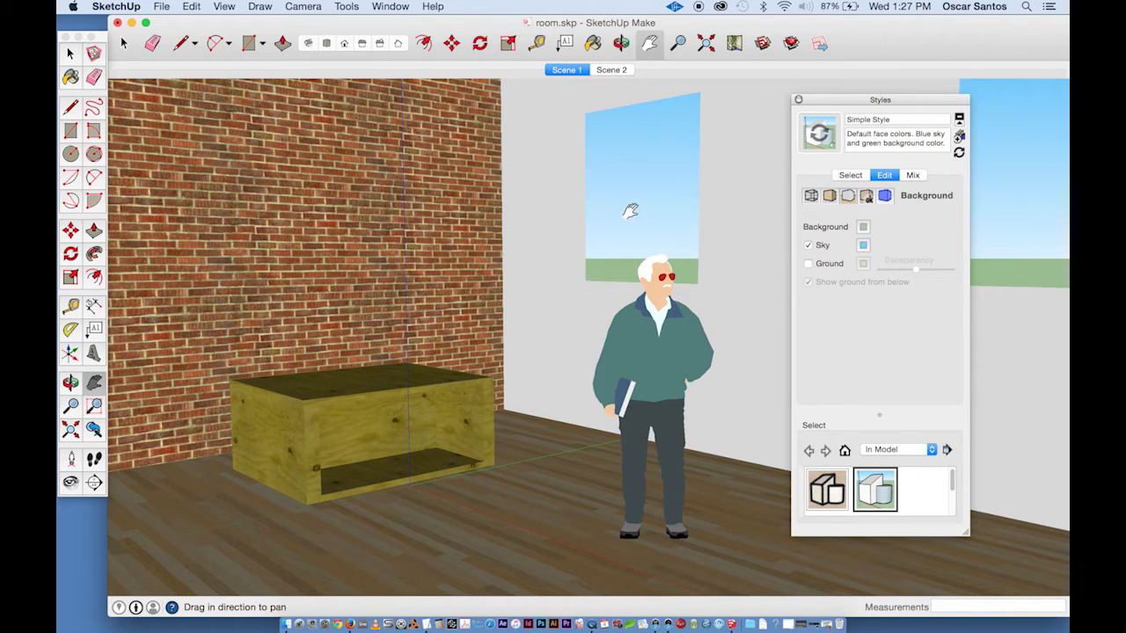
pyautogui.click(863, 227)
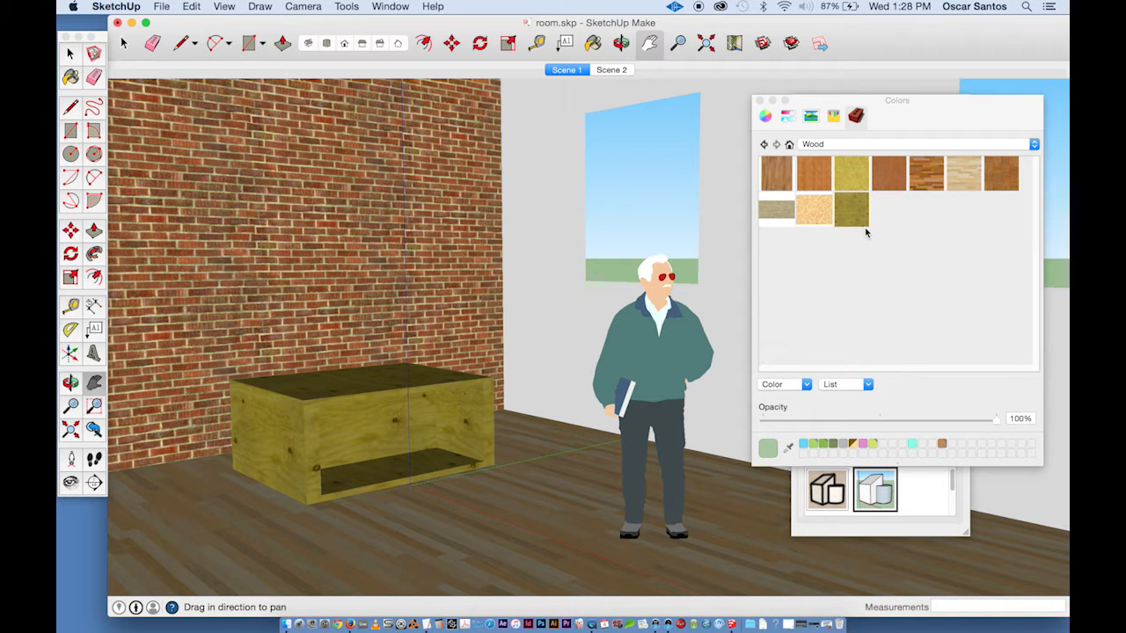
pyautogui.click(820, 145)
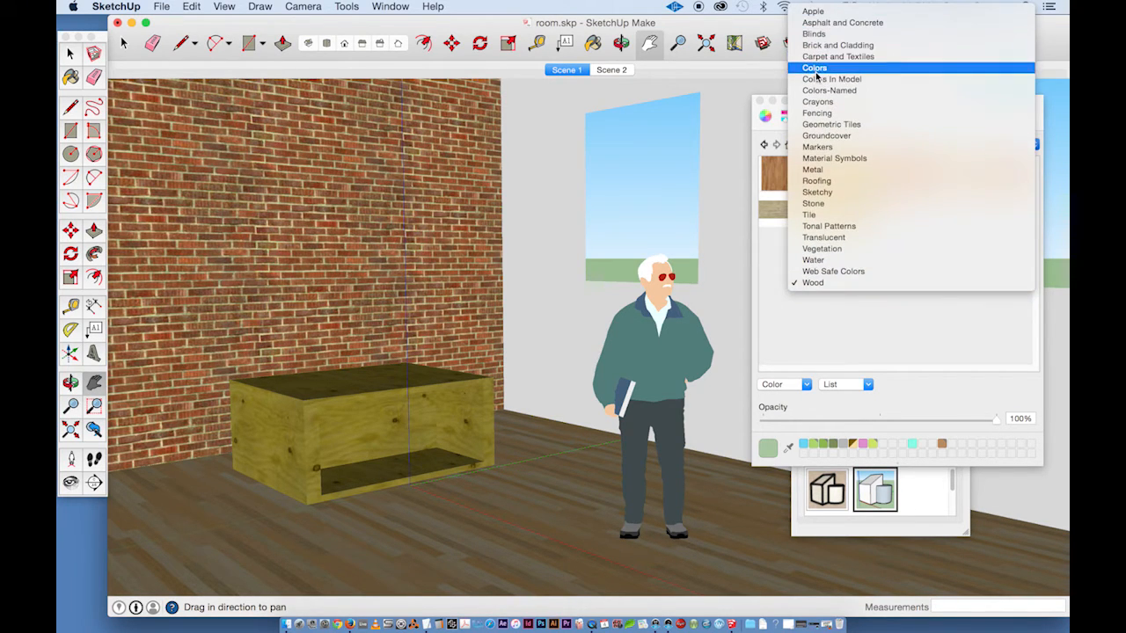
pyautogui.click(816, 70)
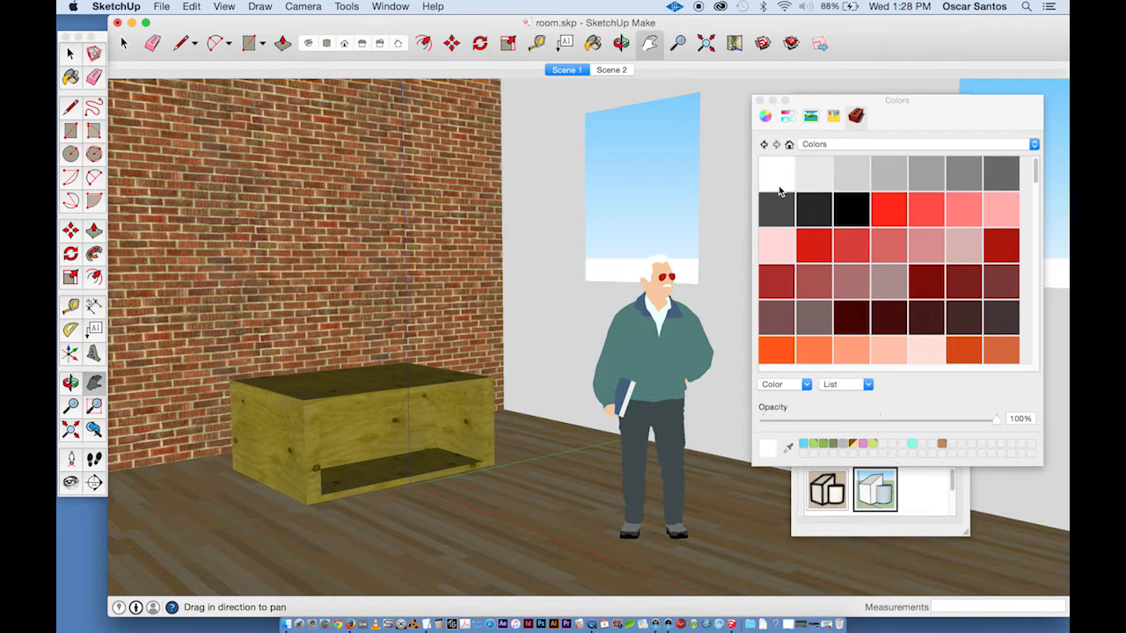
pyautogui.click(760, 101)
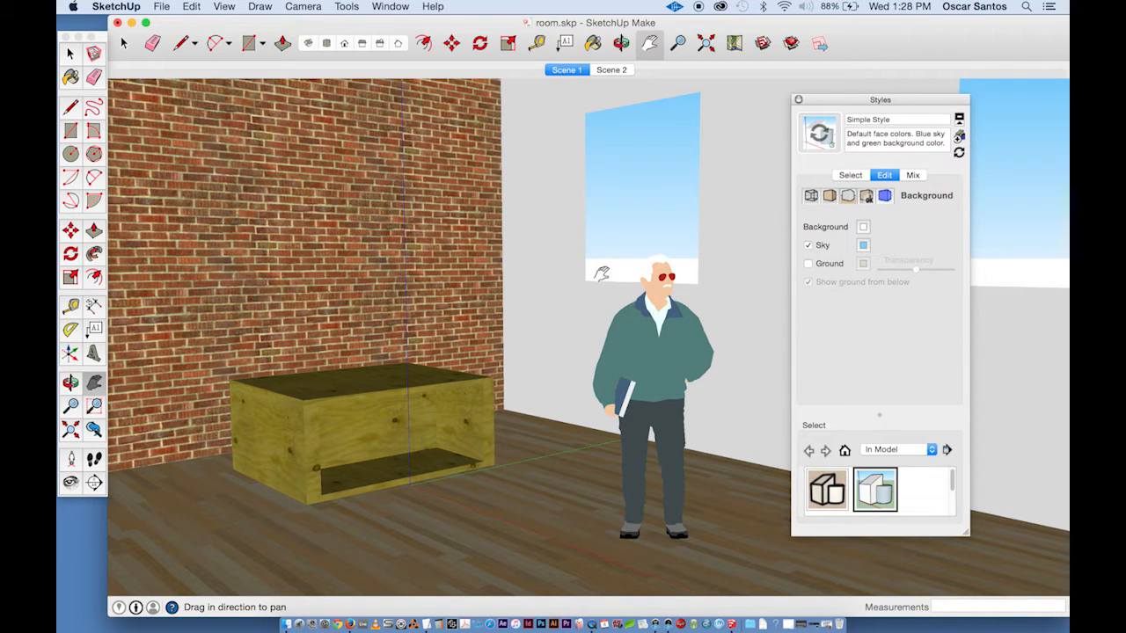
# - Turn off the sky in the background settings and hide the model axes in the modeling settings
pyautogui.click(809, 245)
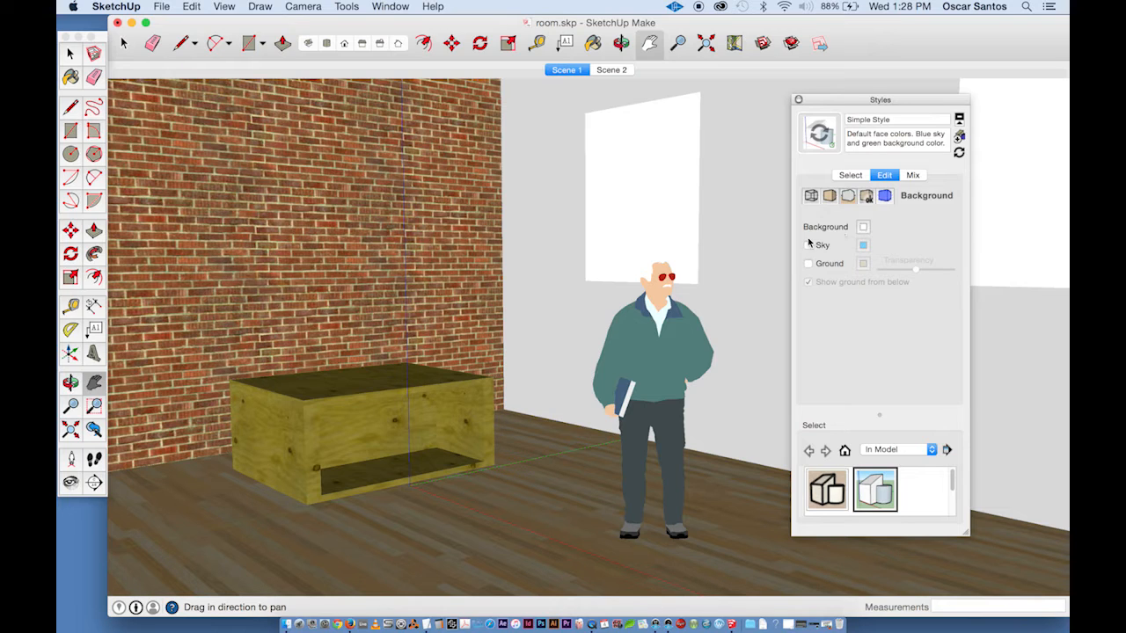
pyautogui.click(868, 197)
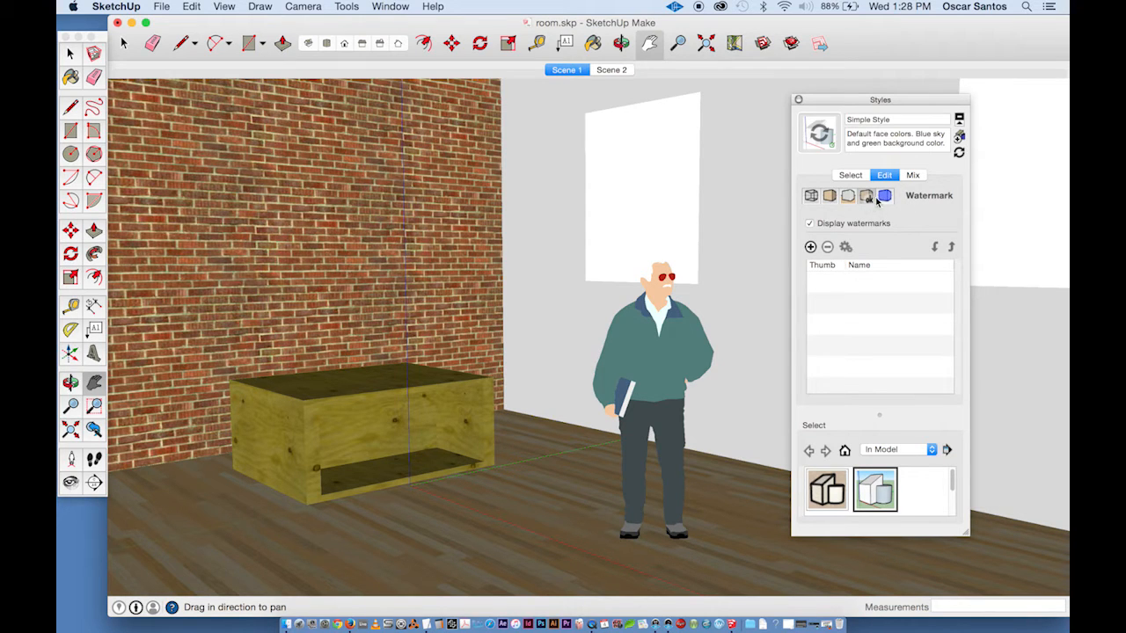
pyautogui.click(885, 197)
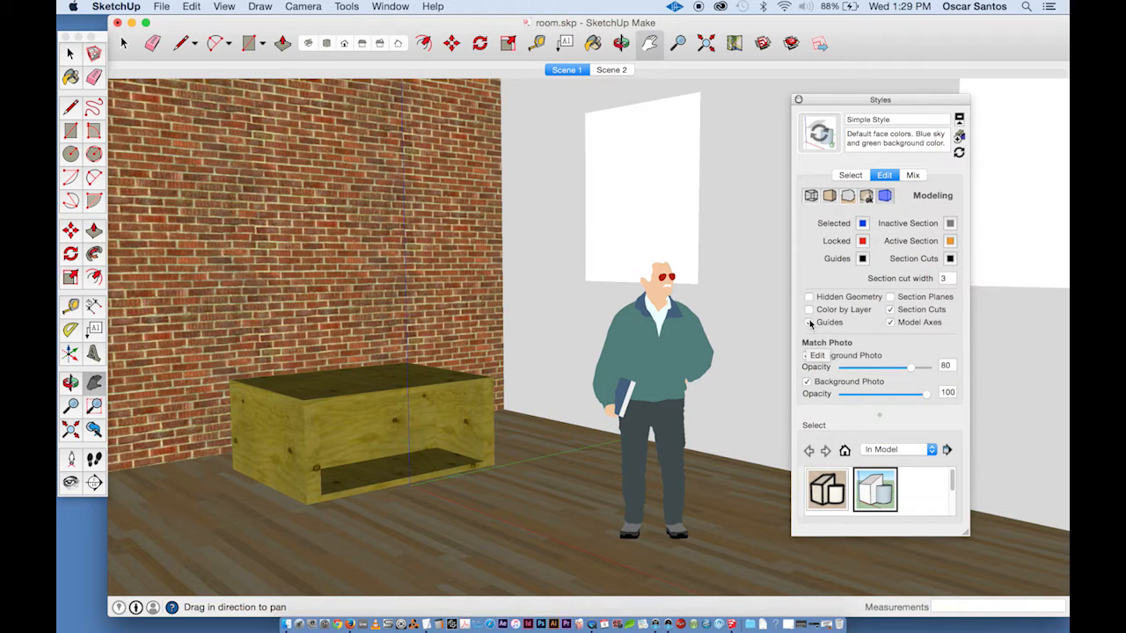
pyautogui.click(891, 323)
pyautogui.click(890, 311)
# - Create a new style from the current settings and name it NO edges
pyautogui.click(959, 138)
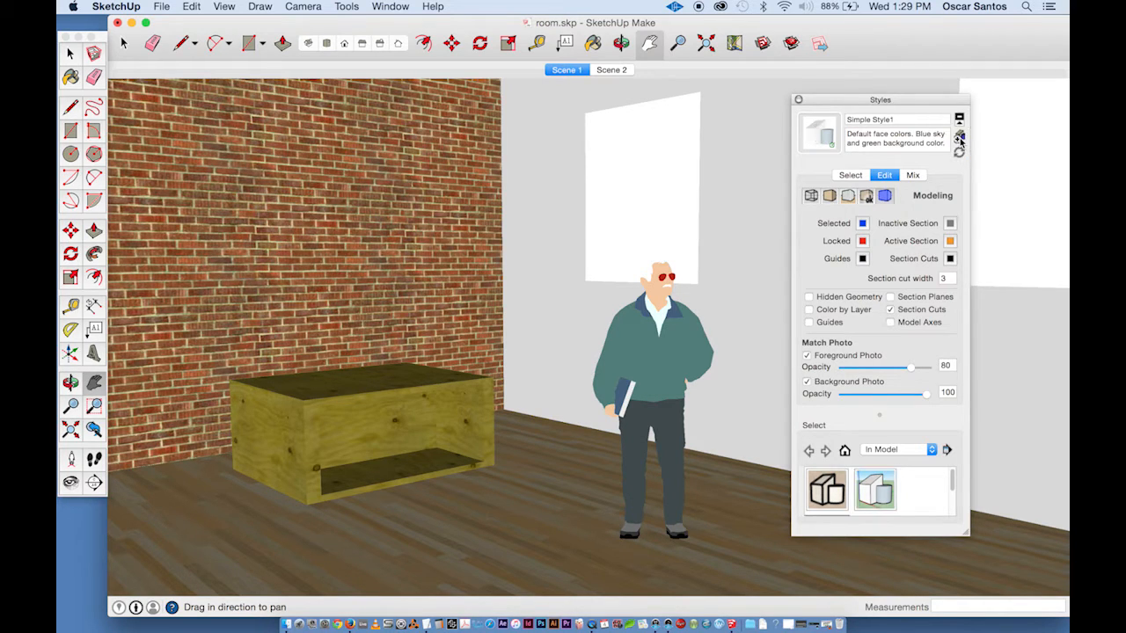
pyautogui.moveTo(893, 124); pyautogui.dragTo(841, 122)
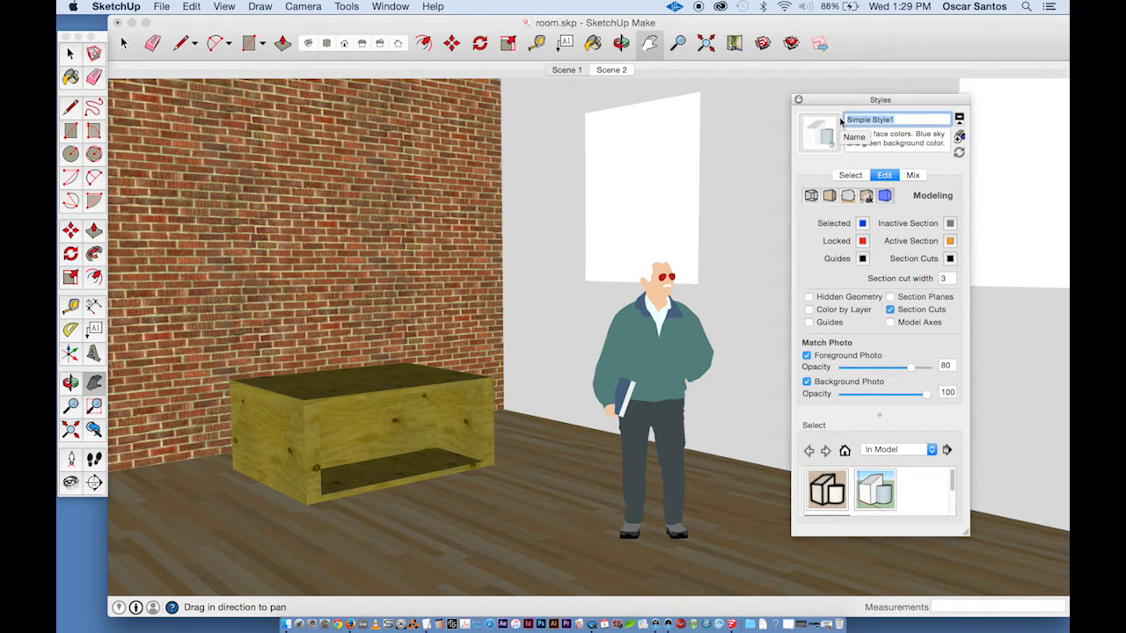
pyautogui.write('NO')
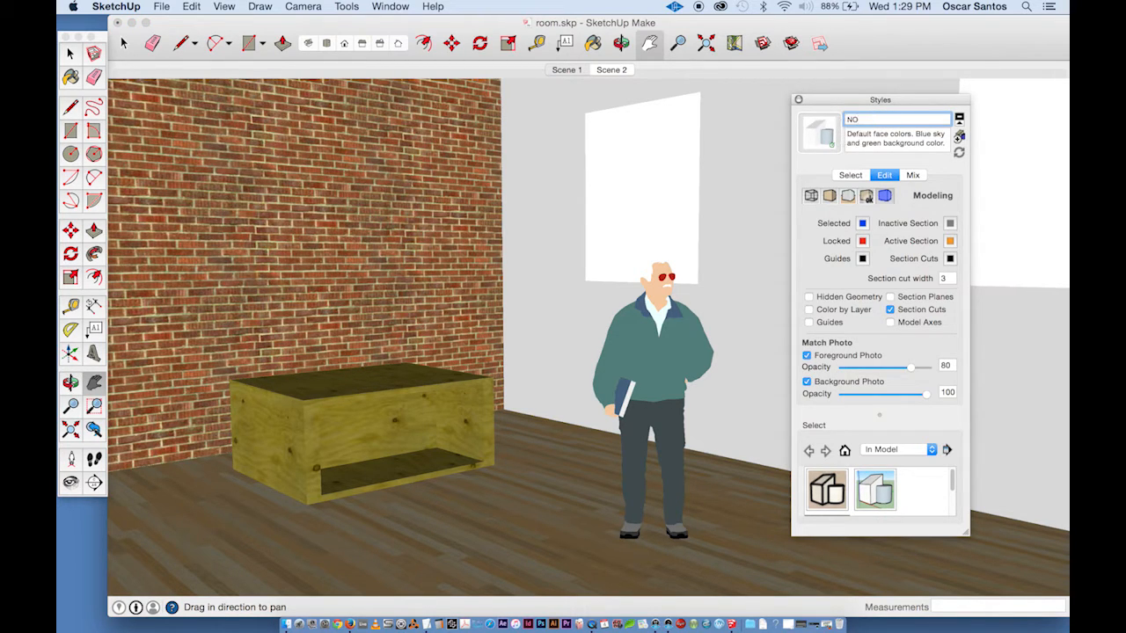
pyautogui.write(' edges')
# - Set the style description to "No edges, no background, no sky, with colors and textures" and update the style
pyautogui.moveTo(946, 144); pyautogui.dragTo(845, 132)
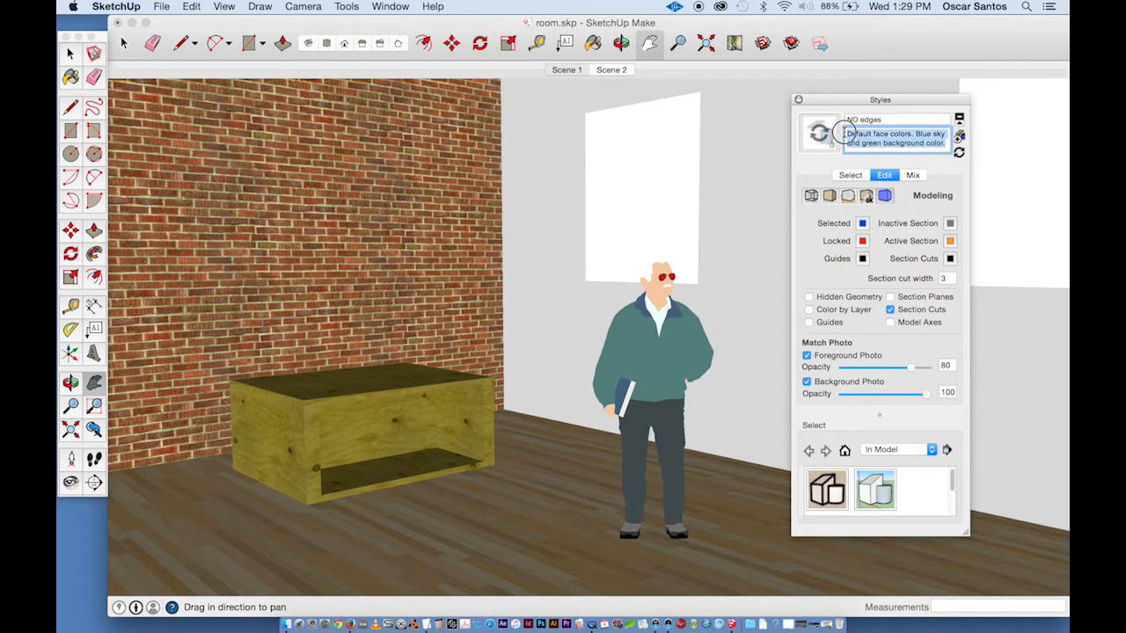
pyautogui.write('No e')
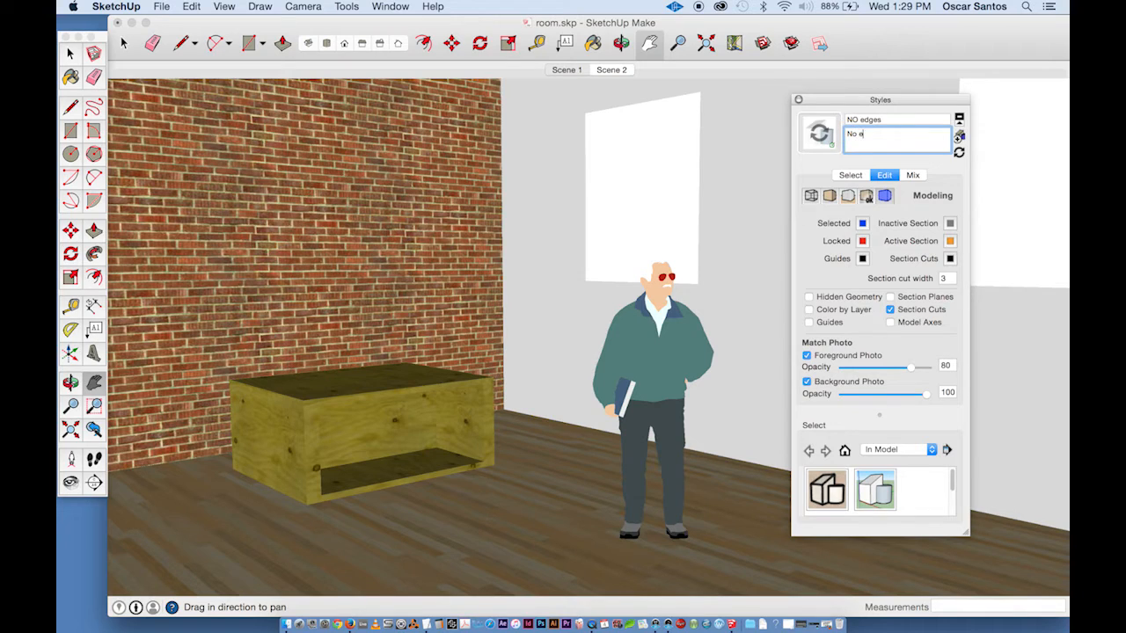
pyautogui.write('dges. no background, no sky, with co')
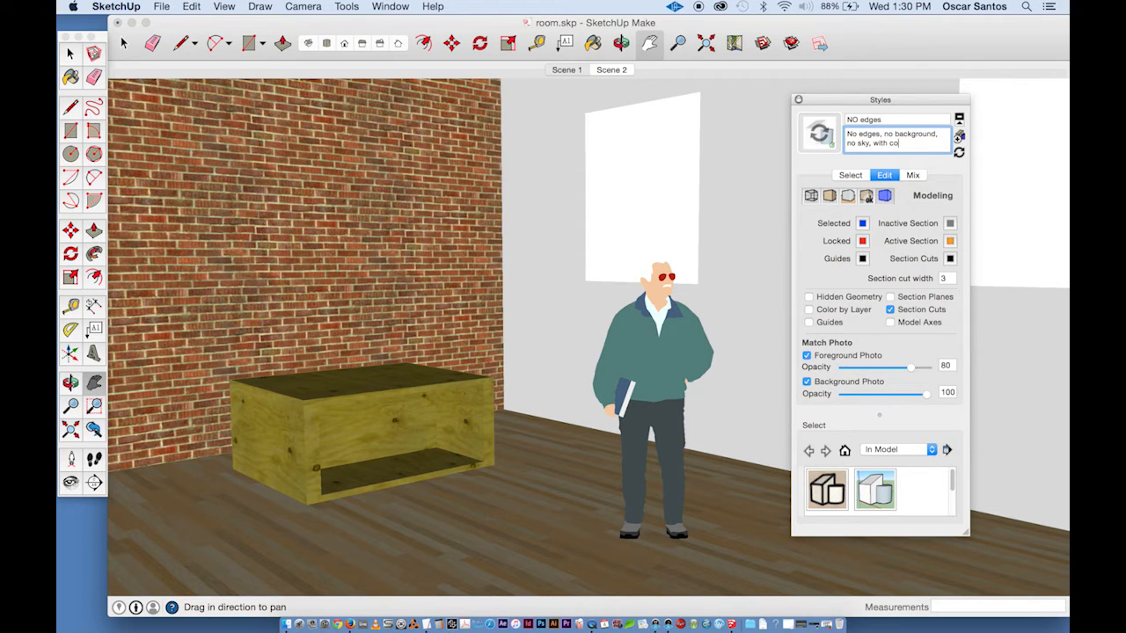
pyautogui.write('lors and textures')
pyautogui.click(960, 153)
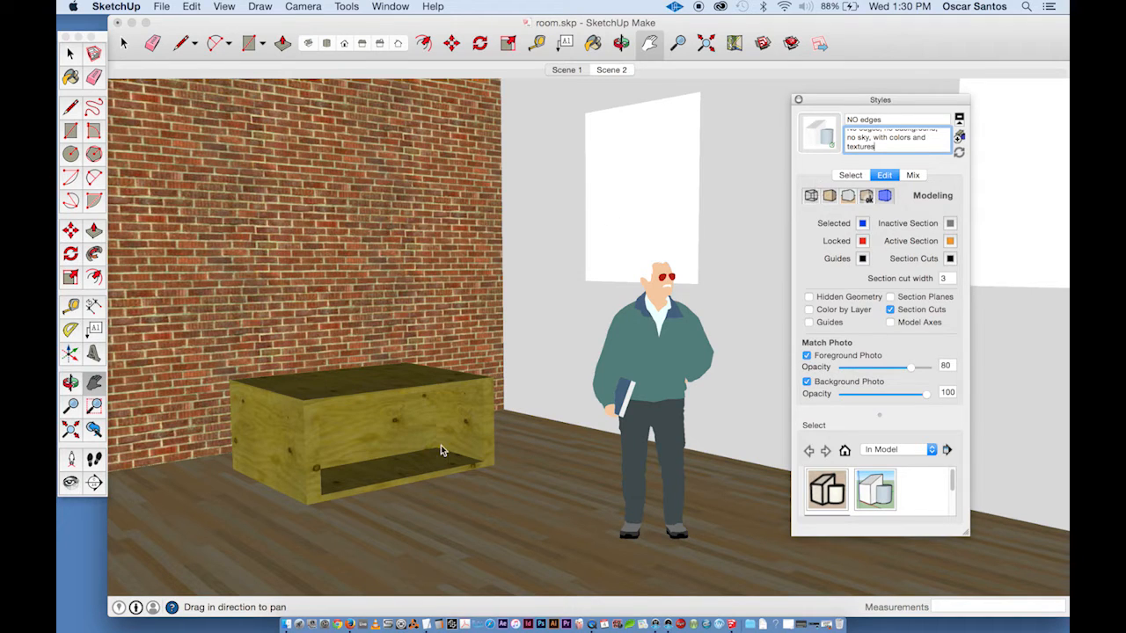
# - Begin exporting a 2D graphic named NO_edges and choose the JPEG Image format
pyautogui.click(162, 7)
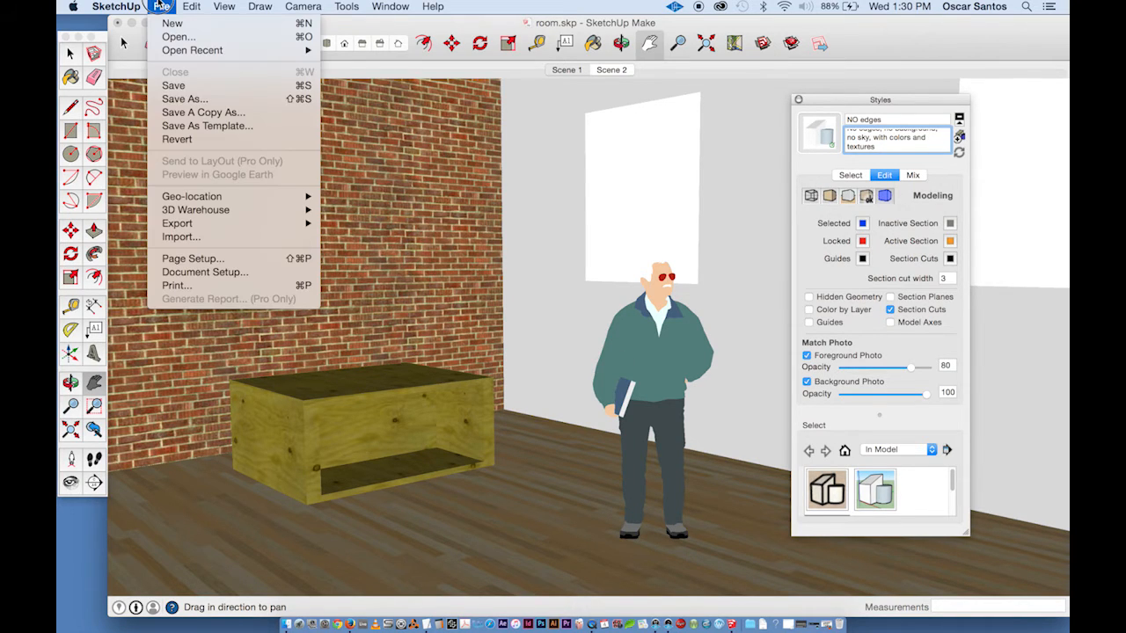
pyautogui.moveTo(220, 227)
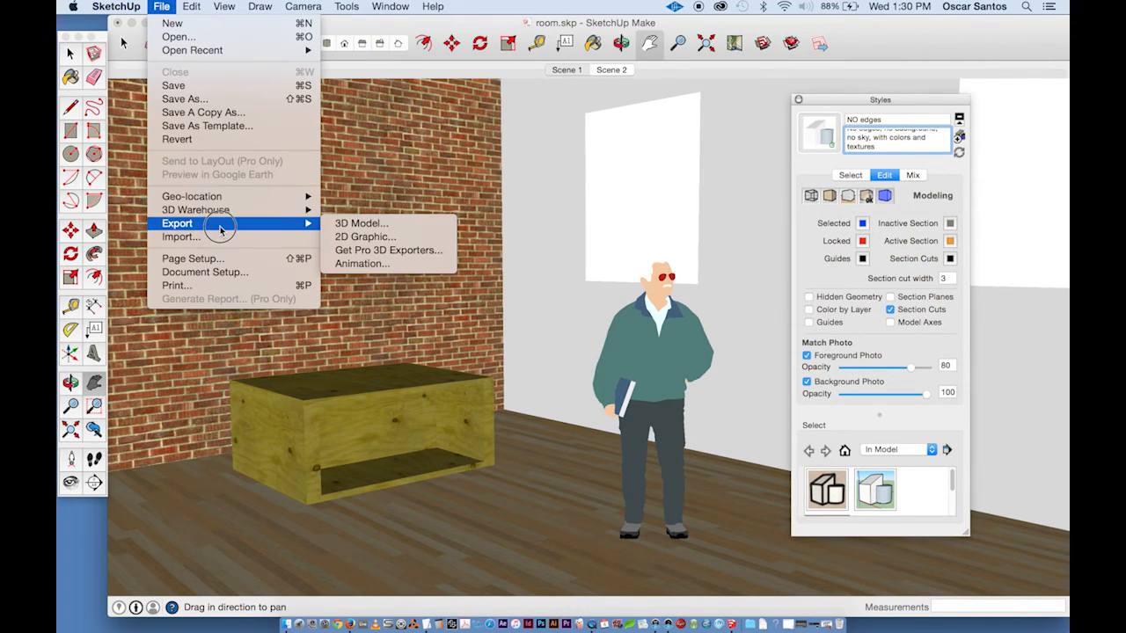
pyautogui.click(388, 239)
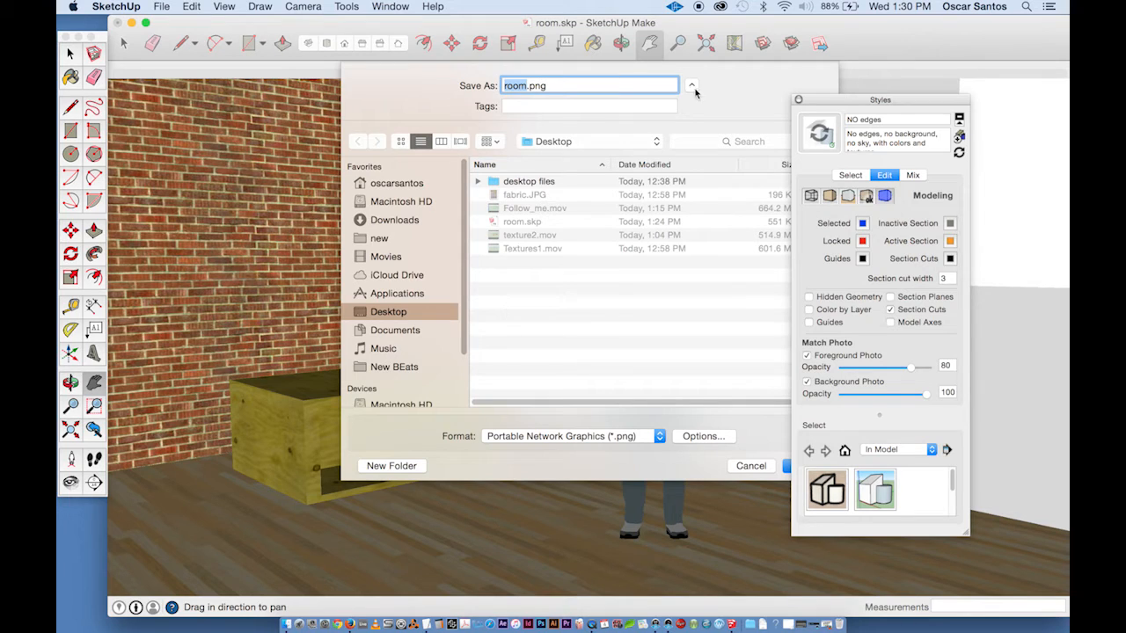
pyautogui.moveTo(820, 98); pyautogui.dragTo(893, 83)
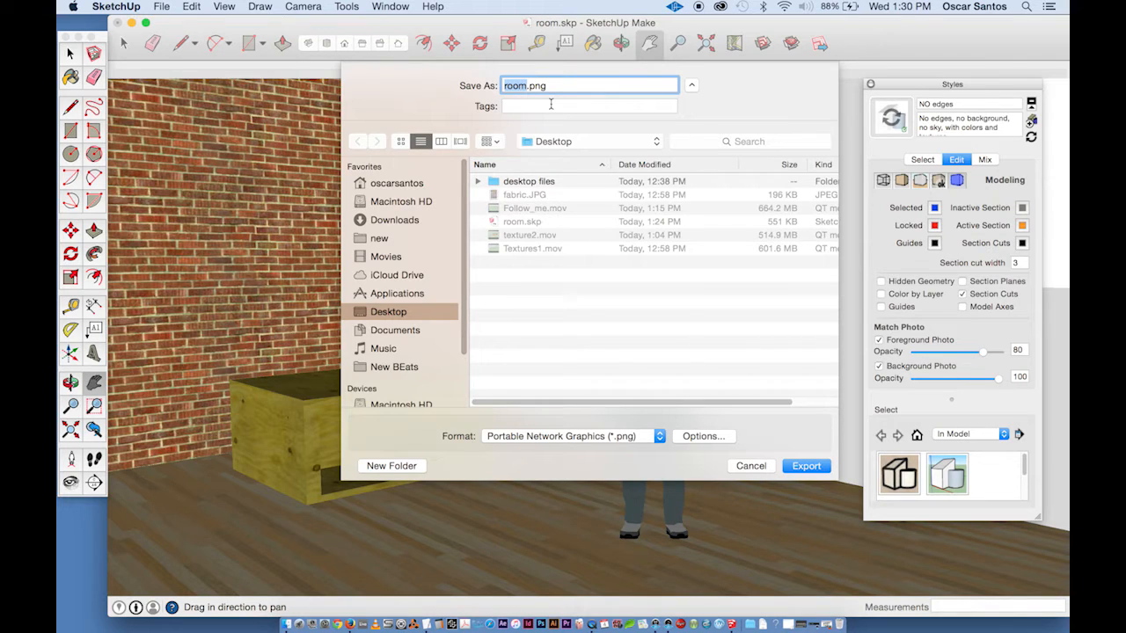
pyautogui.write('NO_edges')
pyautogui.click(603, 440)
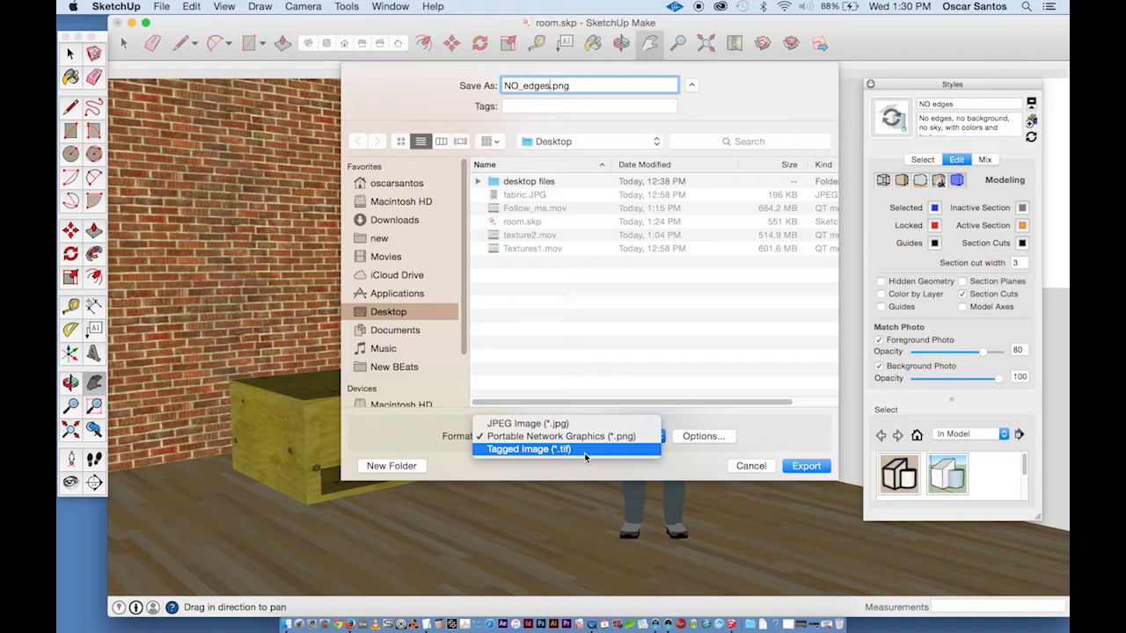
pyautogui.click(578, 452)
pyautogui.click(605, 425)
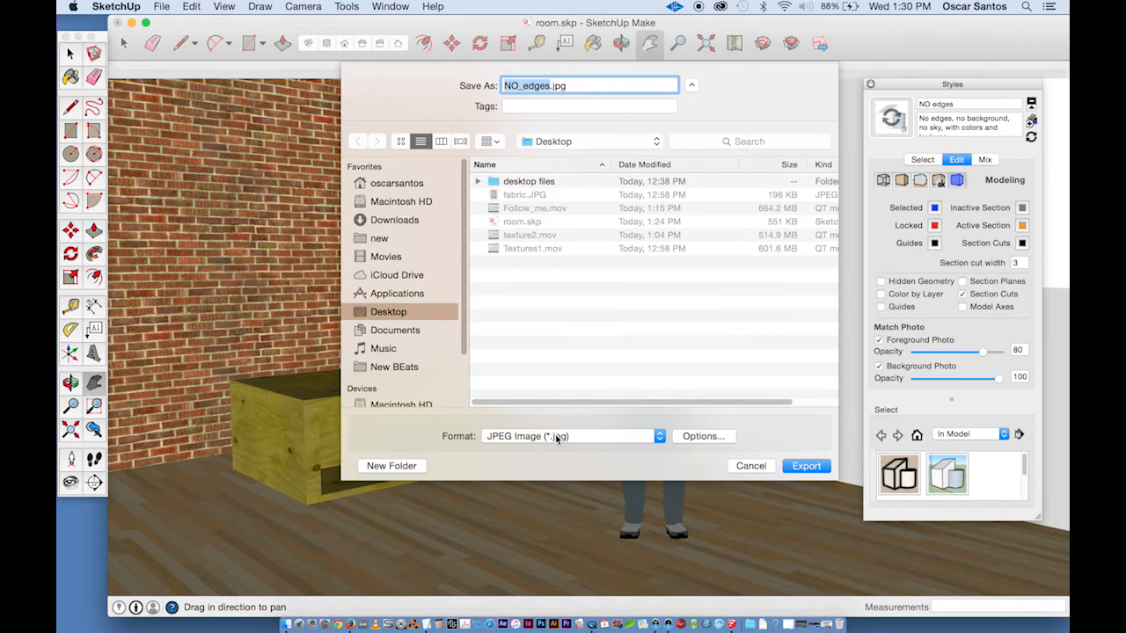
# - Set the export image width to 5000 pixels and resolution to 300 pixels/inch, then export the image
pyautogui.click(695, 439)
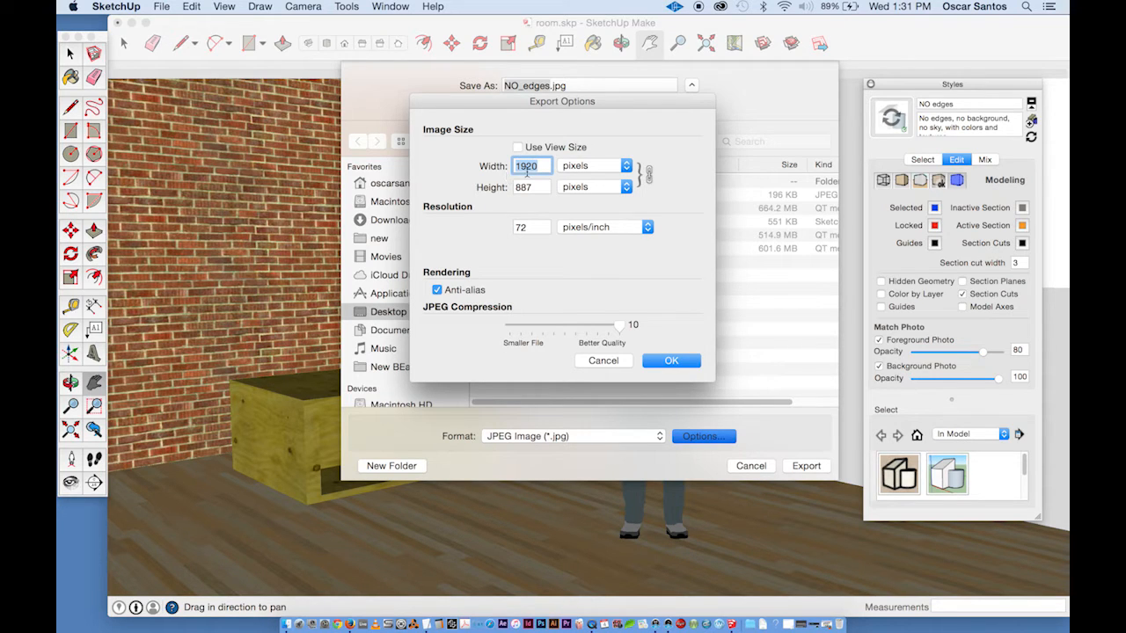
pyautogui.write('5000')
pyautogui.press('Tab')
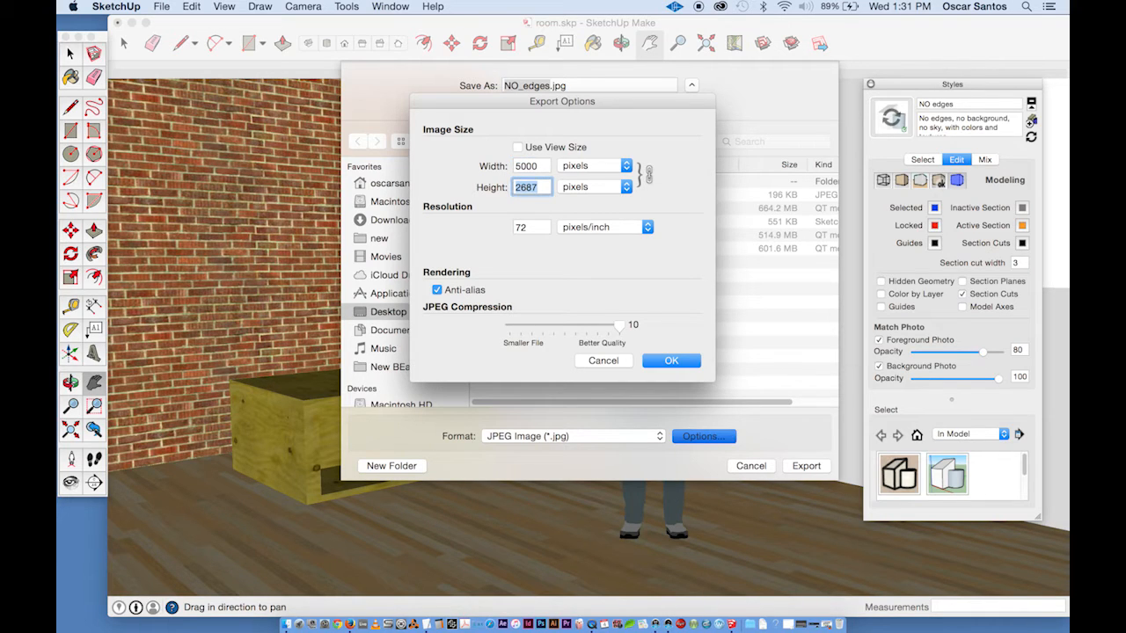
pyautogui.doubleClick(528, 229)
pyautogui.write('300')
pyautogui.click(681, 361)
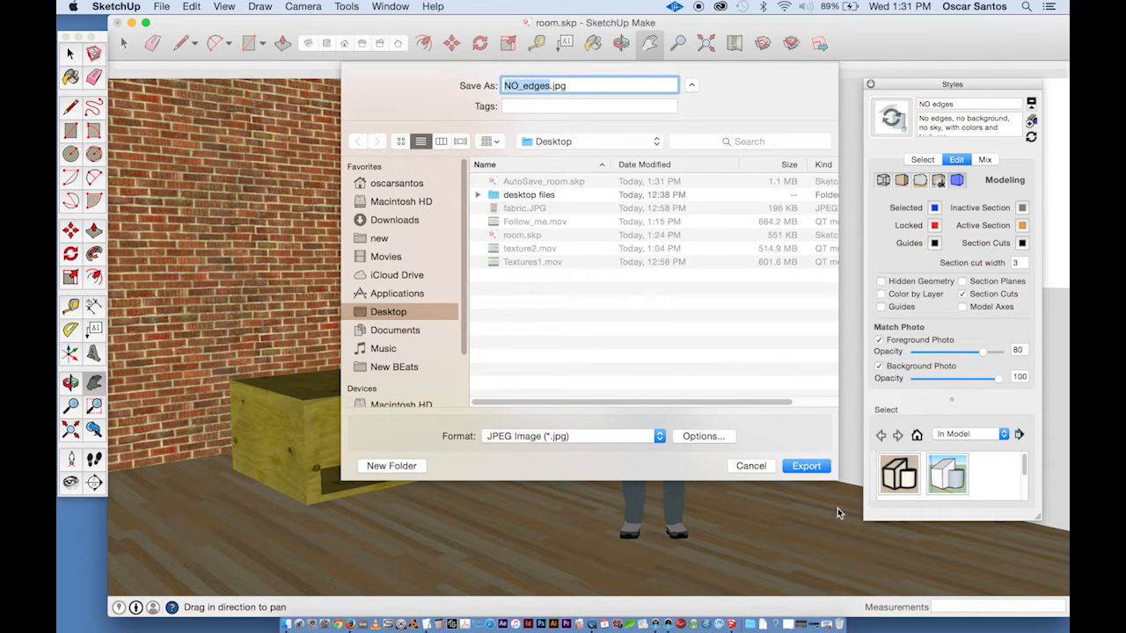
pyautogui.click(807, 467)
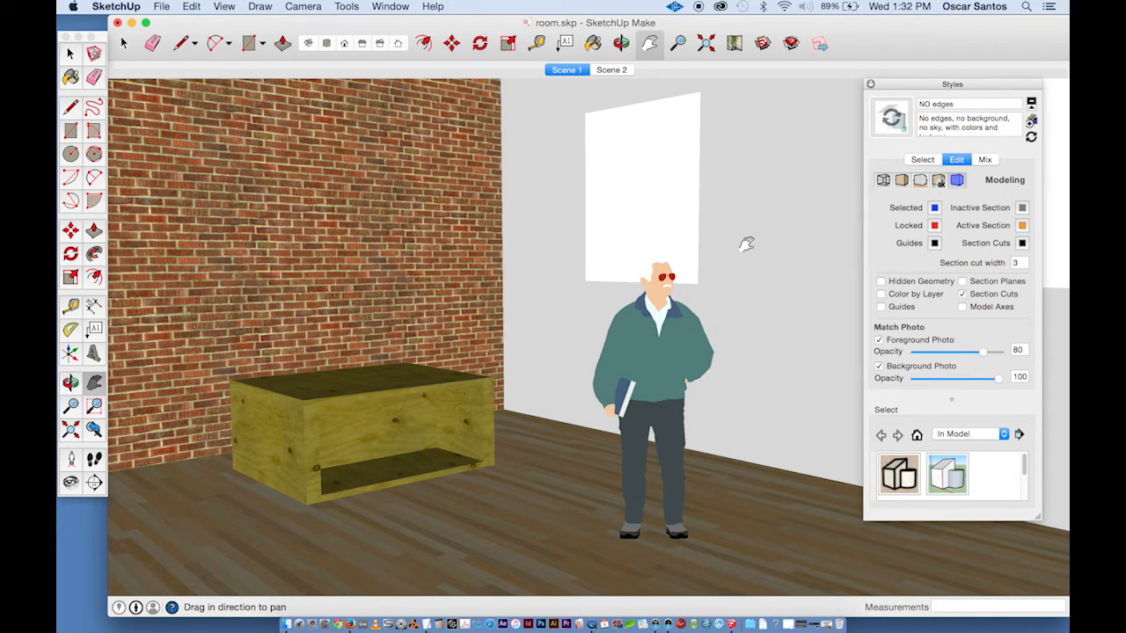
# - Switch the face style to hidden line mode
pyautogui.click(883, 180)
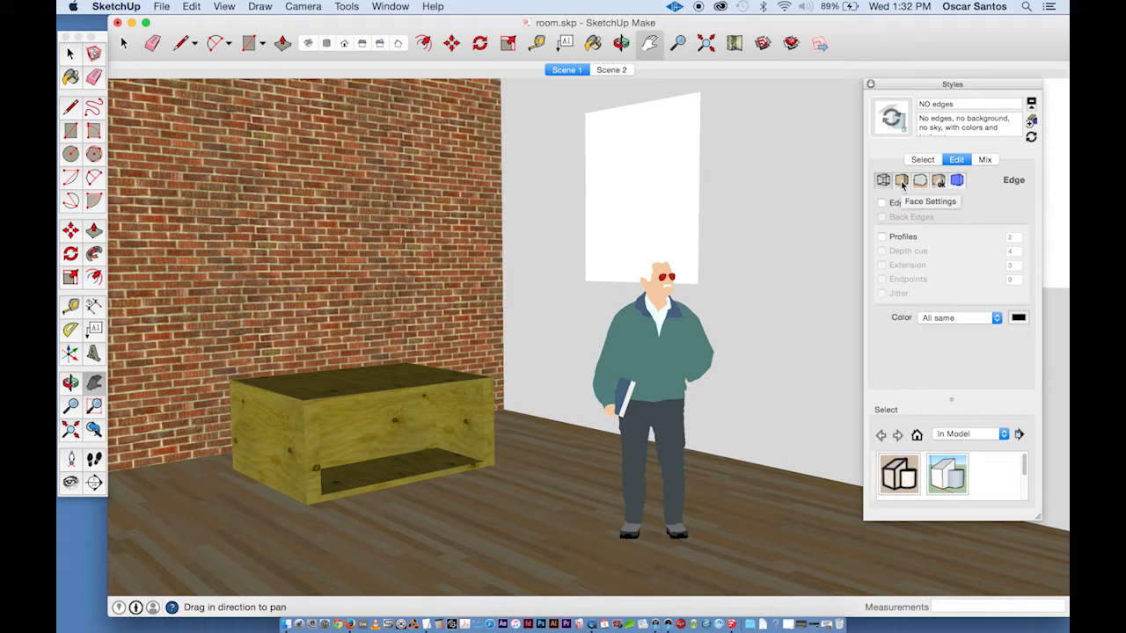
pyautogui.click(903, 182)
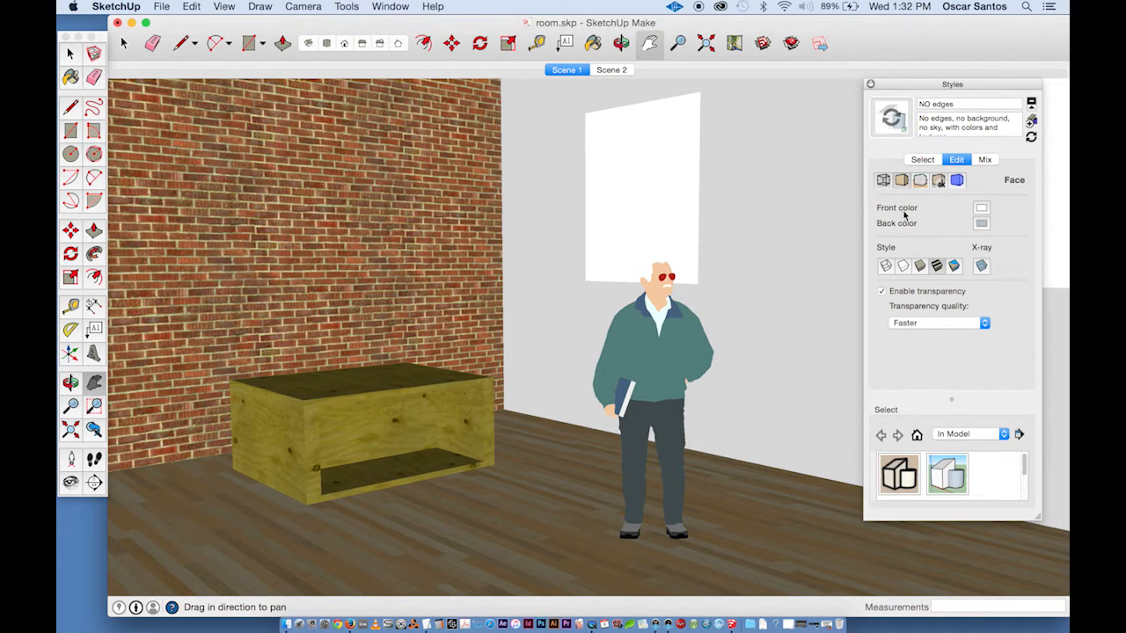
pyautogui.click(904, 269)
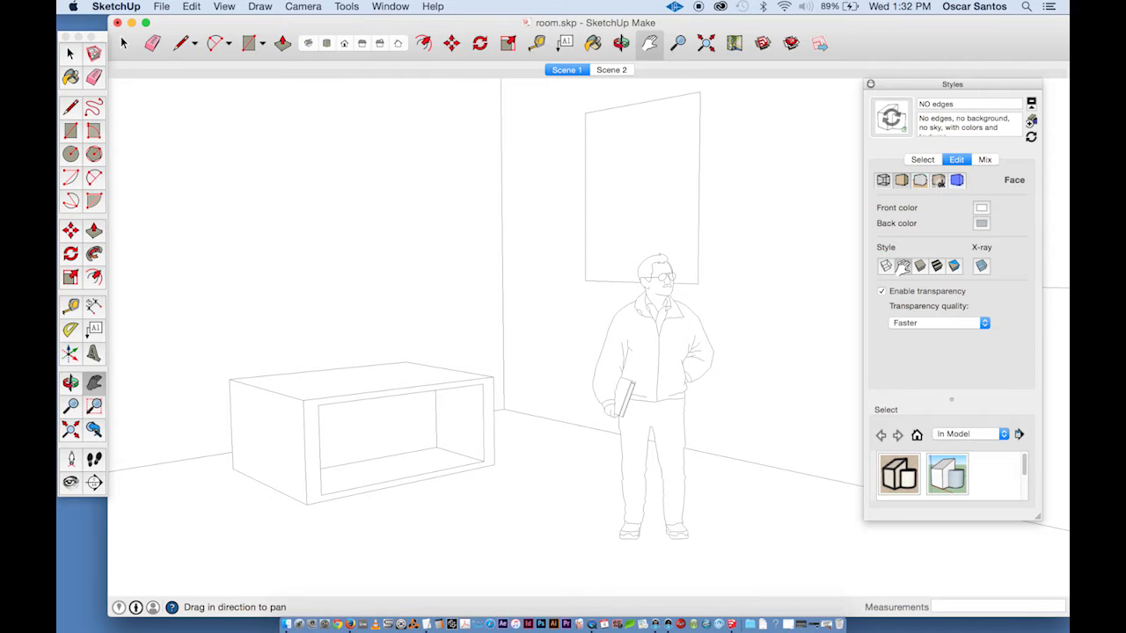
# - Toggle edge Profiles on and off repeatedly to compare the line look
pyautogui.click(883, 181)
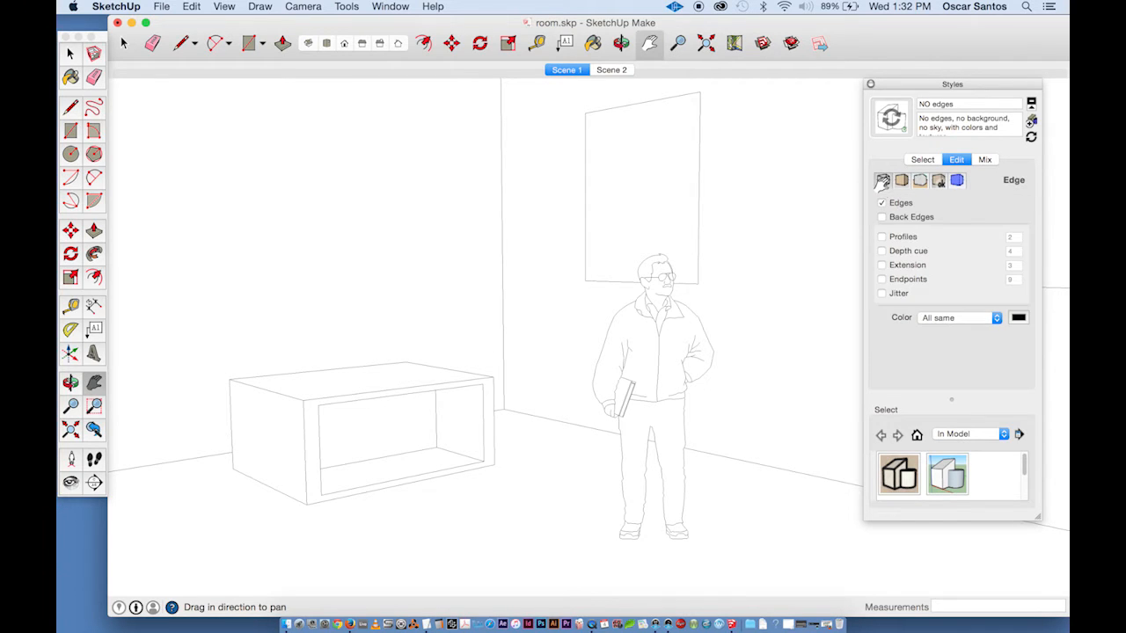
pyautogui.click(882, 238)
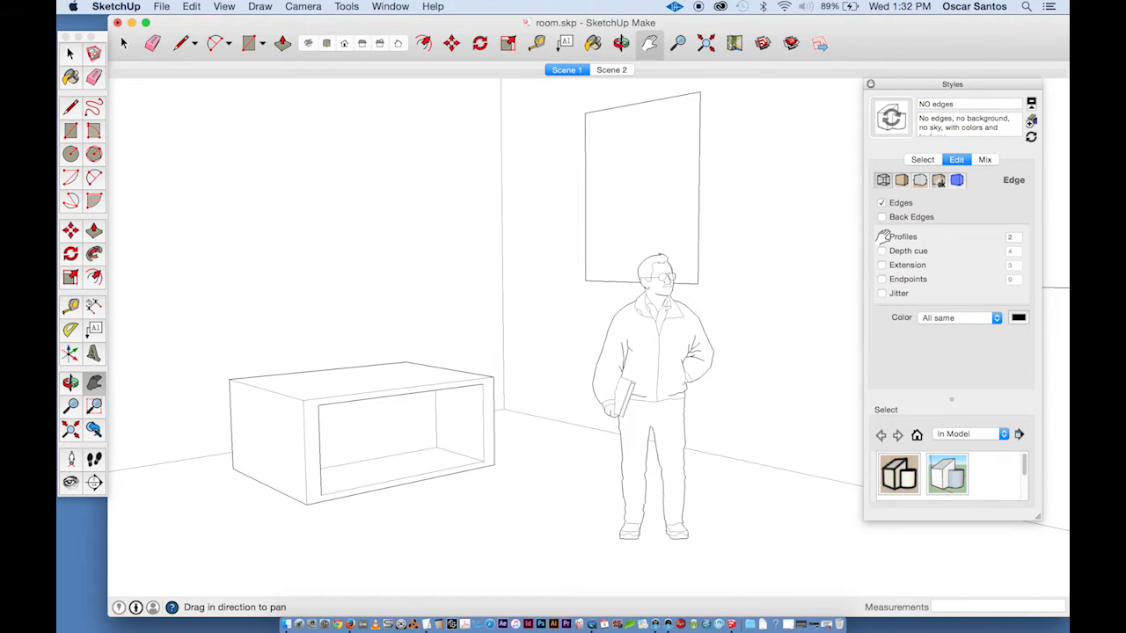
pyautogui.click(882, 238)
pyautogui.click(881, 238)
pyautogui.click(882, 237)
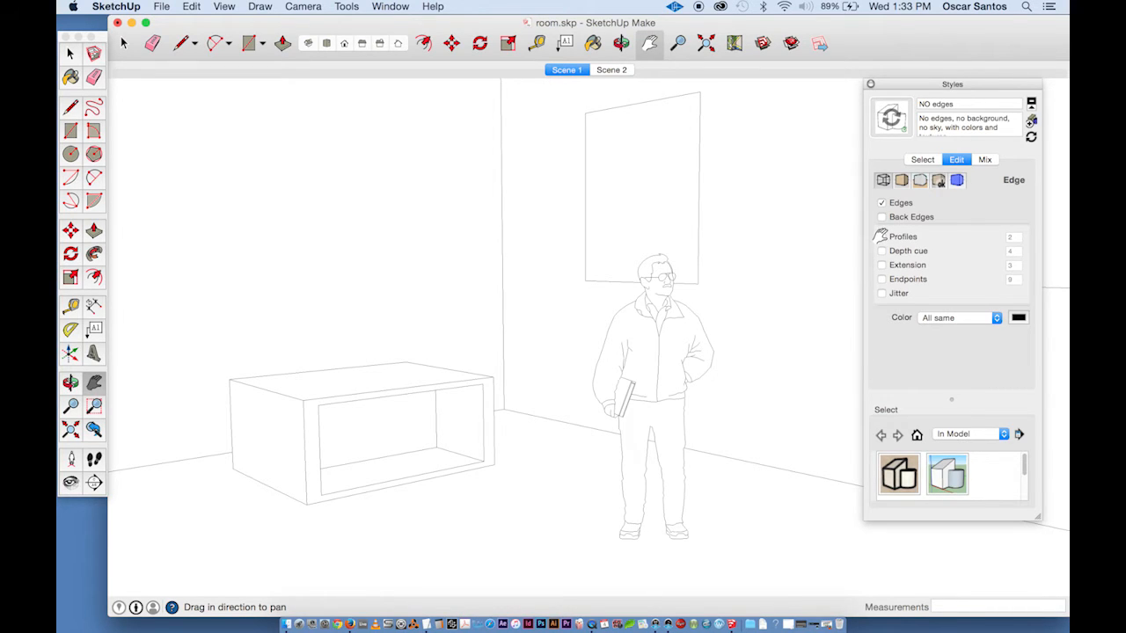
pyautogui.click(881, 238)
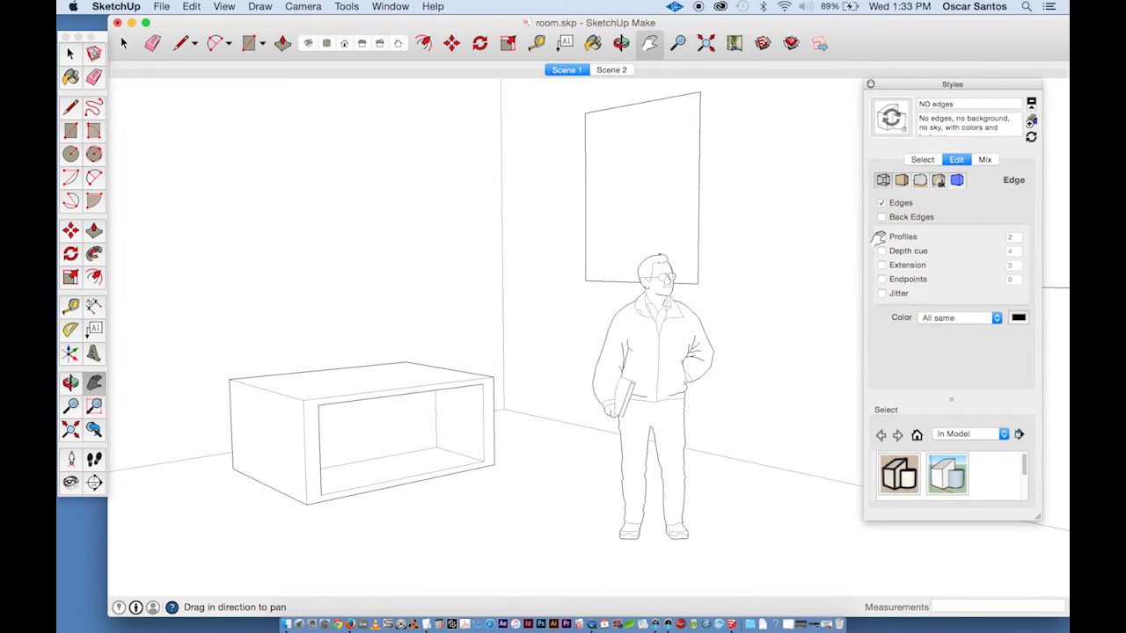
pyautogui.click(881, 237)
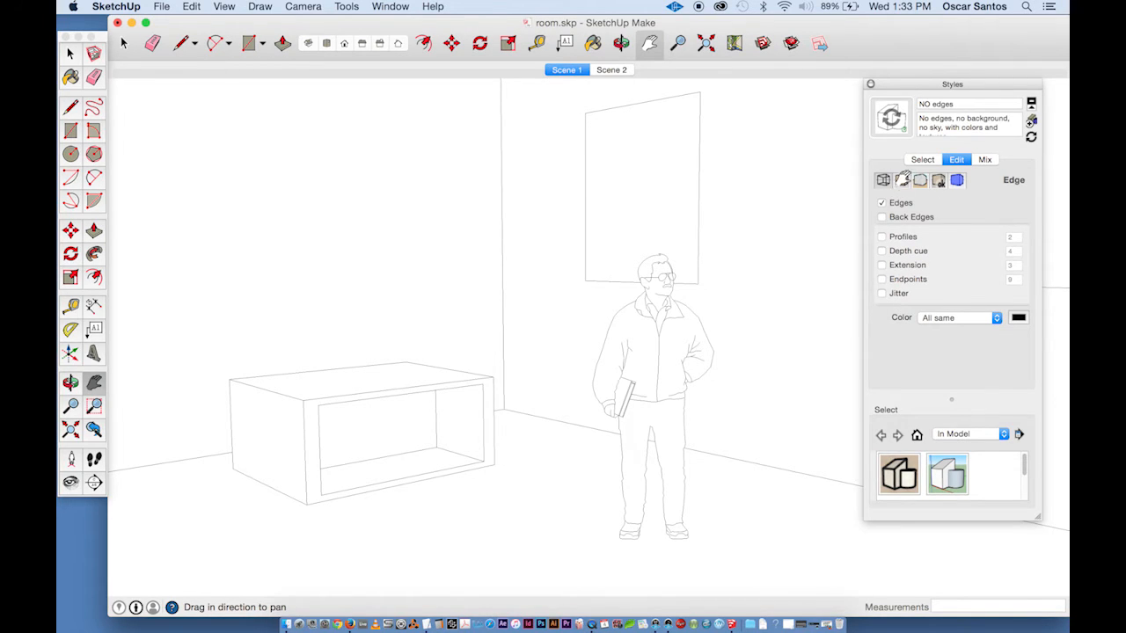
# - Create another new style from the current settings and rename it Edges Only
pyautogui.click(902, 180)
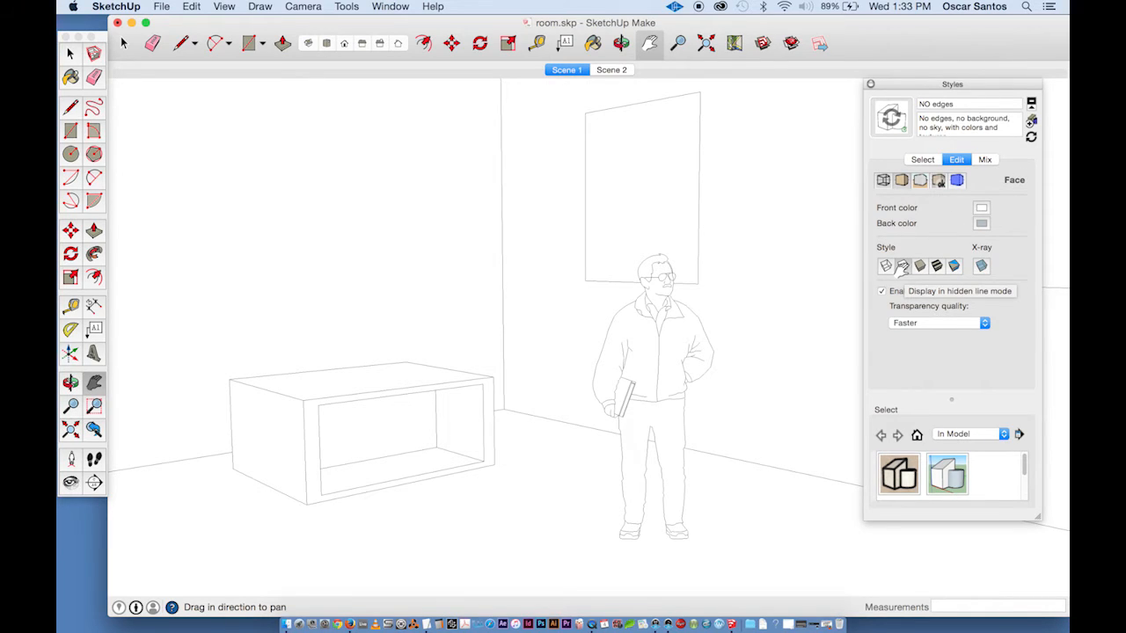
pyautogui.click(920, 181)
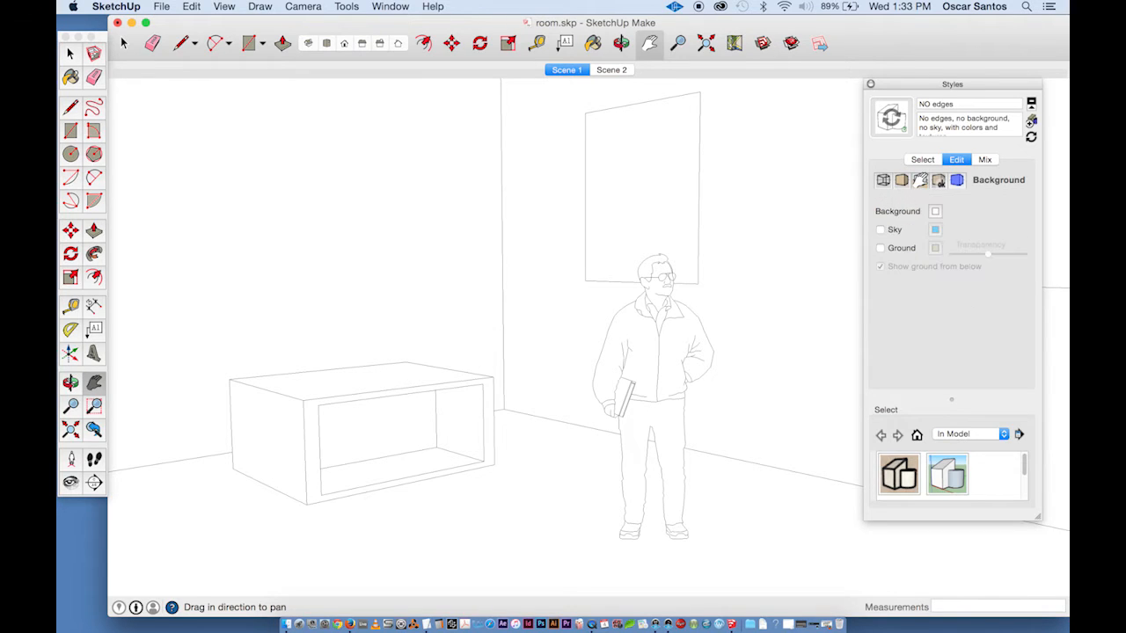
pyautogui.click(958, 181)
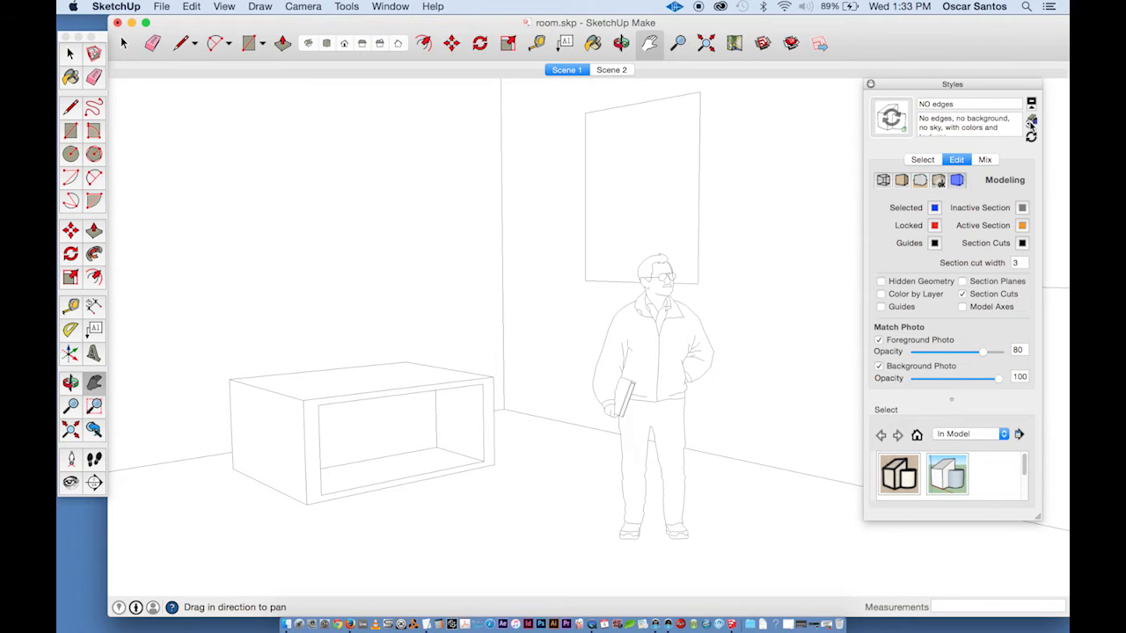
pyautogui.click(1031, 126)
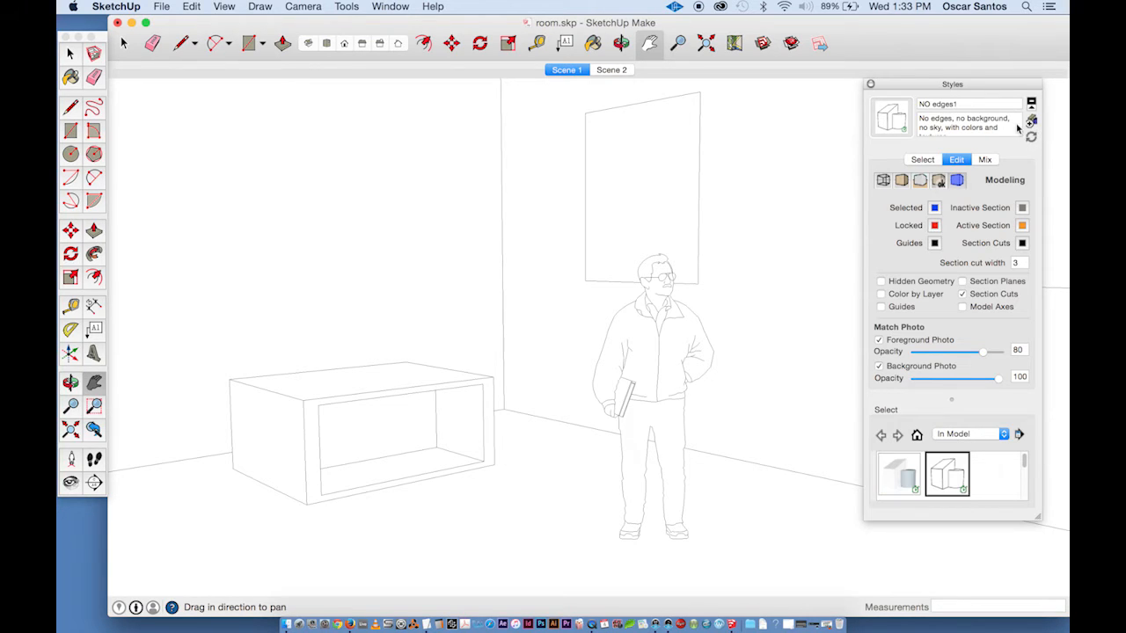
pyautogui.click(918, 103)
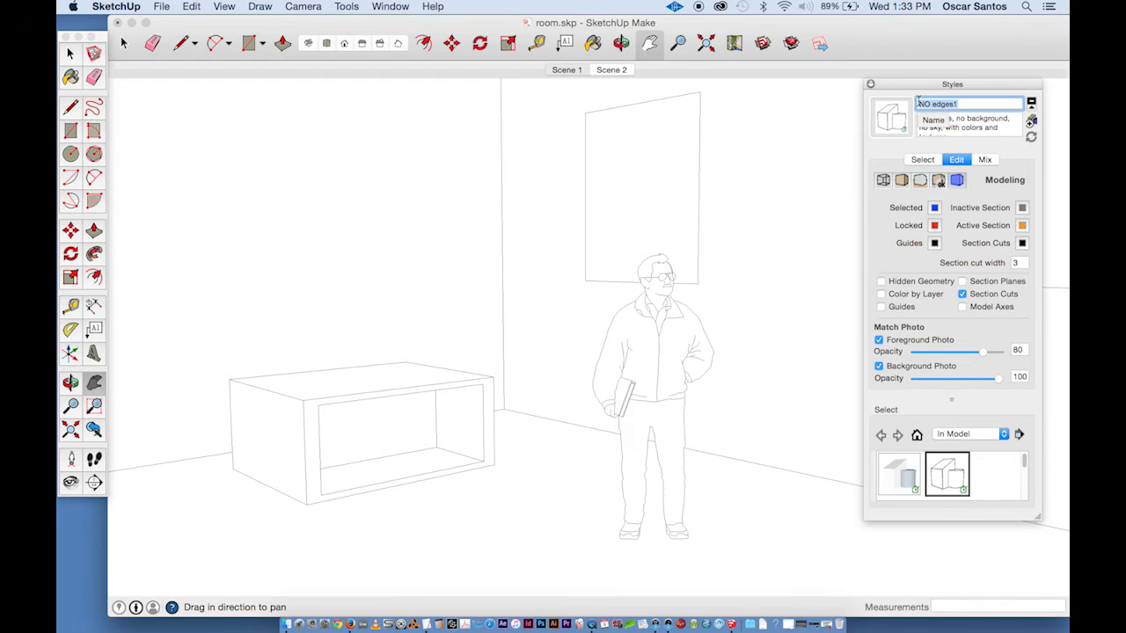
pyautogui.write('Ed')
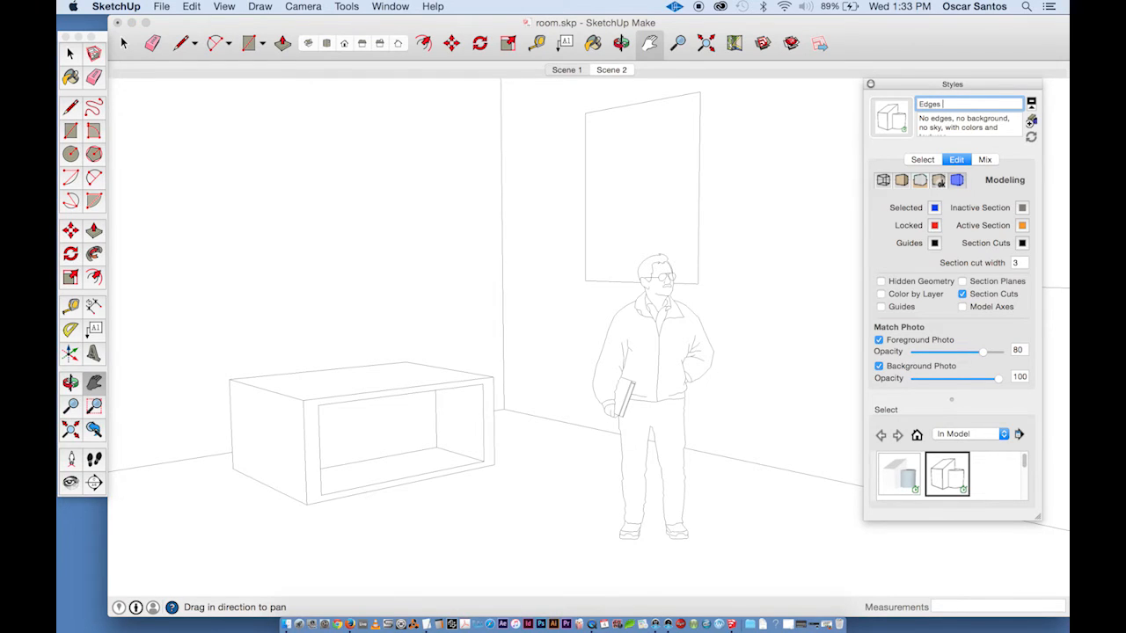
pyautogui.write('ges Only')
# - Finish naming the style Edges Only, set its description to 'Edges only, no color, no texture', and update the style
pyautogui.click(952, 132)
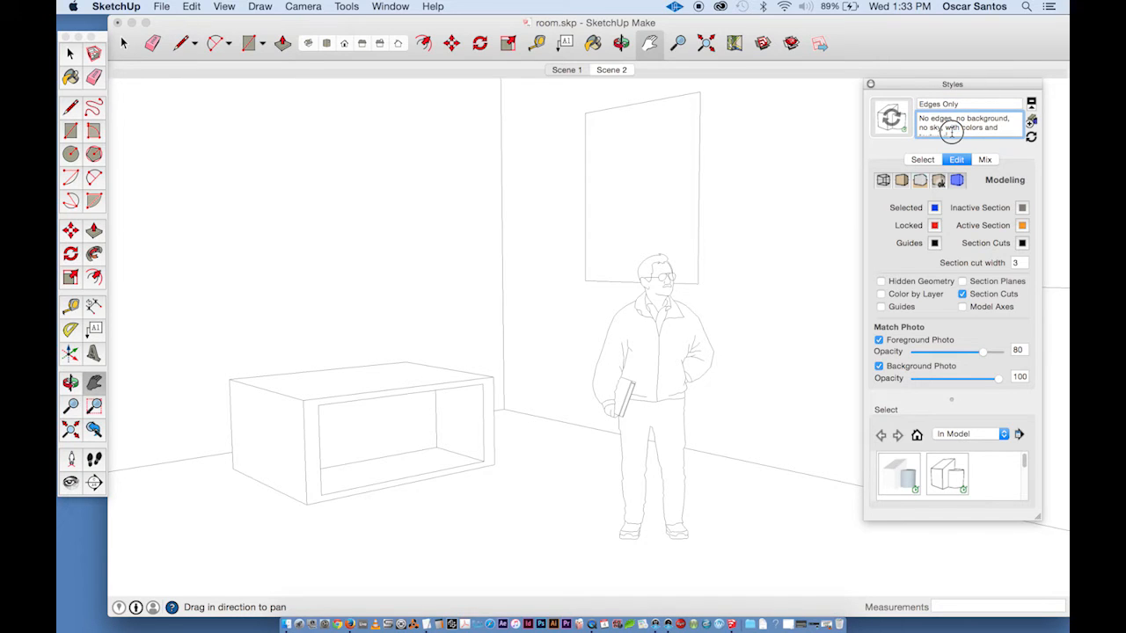
pyautogui.moveTo(952, 132); pyautogui.dragTo(912, 106)
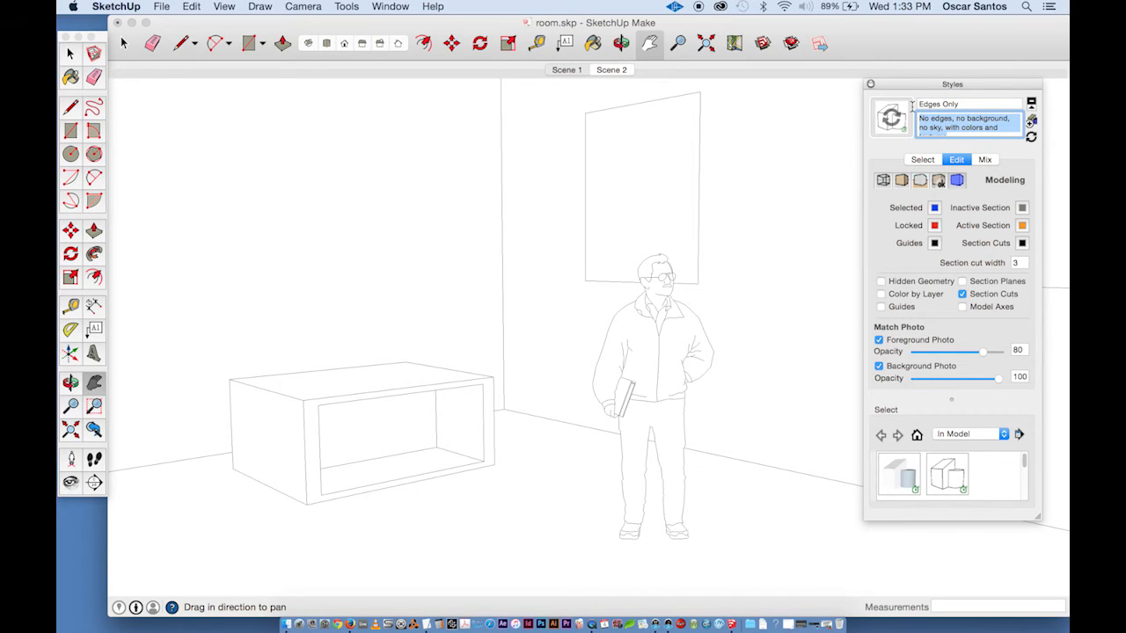
pyautogui.write('Edges only, no color, no te')
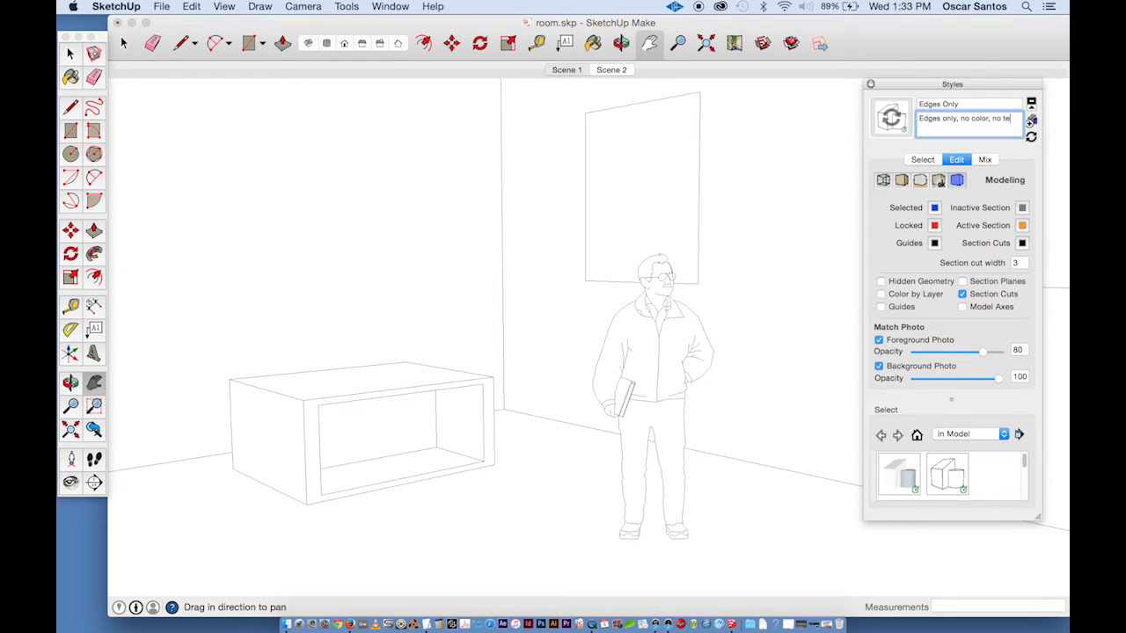
pyautogui.write('ure')
pyautogui.click(1031, 139)
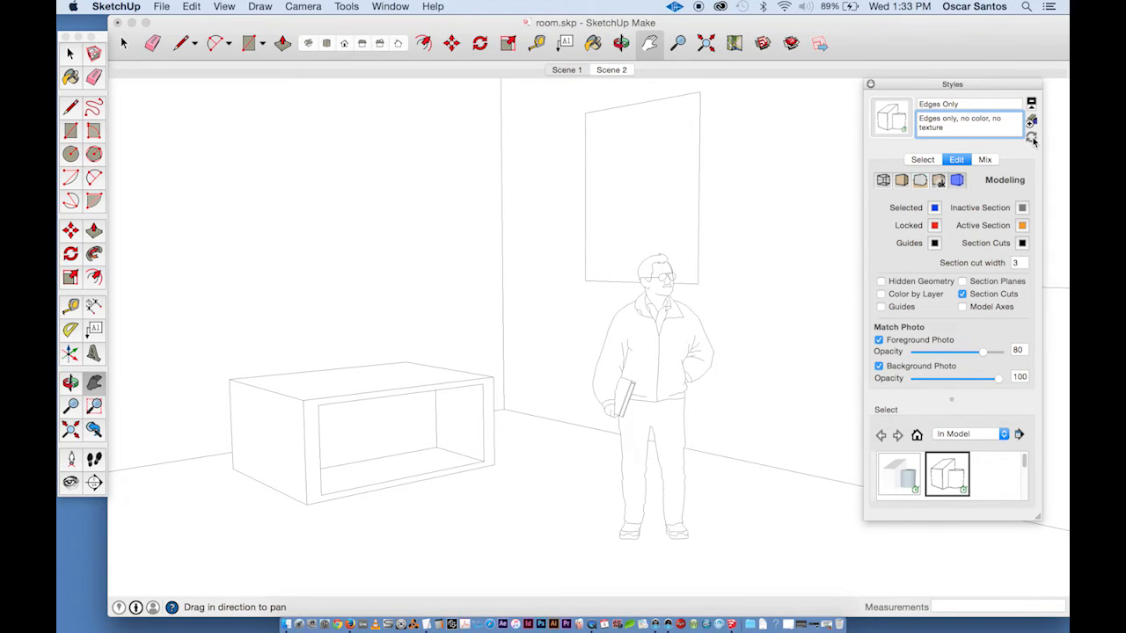
# - Export the current view as a 2D JPEG image named JUST_EDGES.jpg
pyautogui.click(162, 6)
pyautogui.moveTo(198, 230)
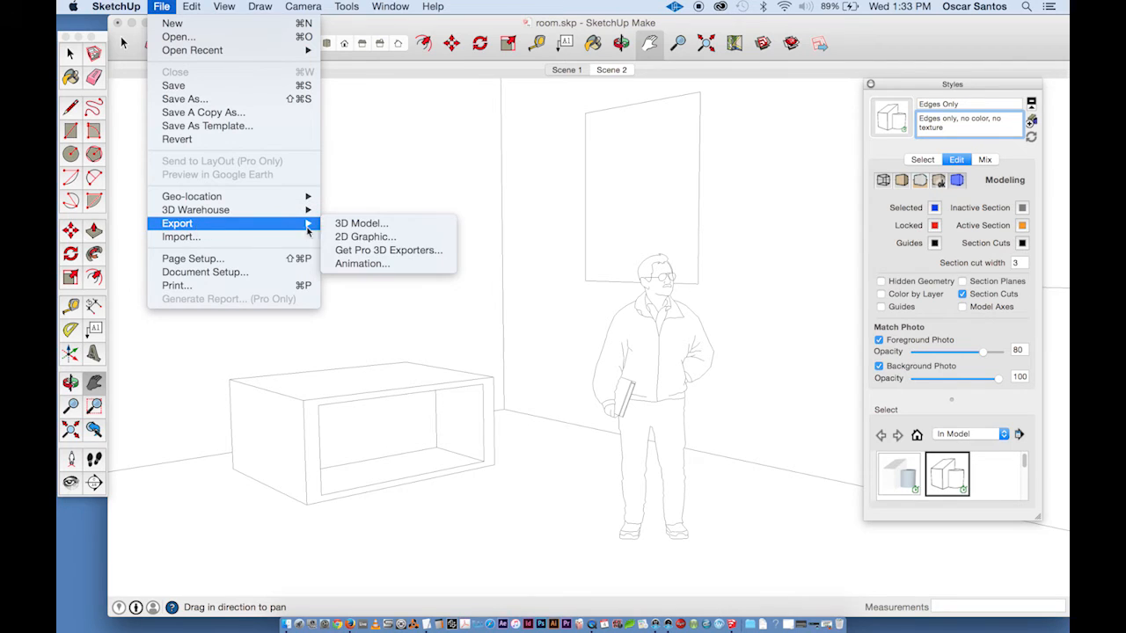
pyautogui.click(357, 237)
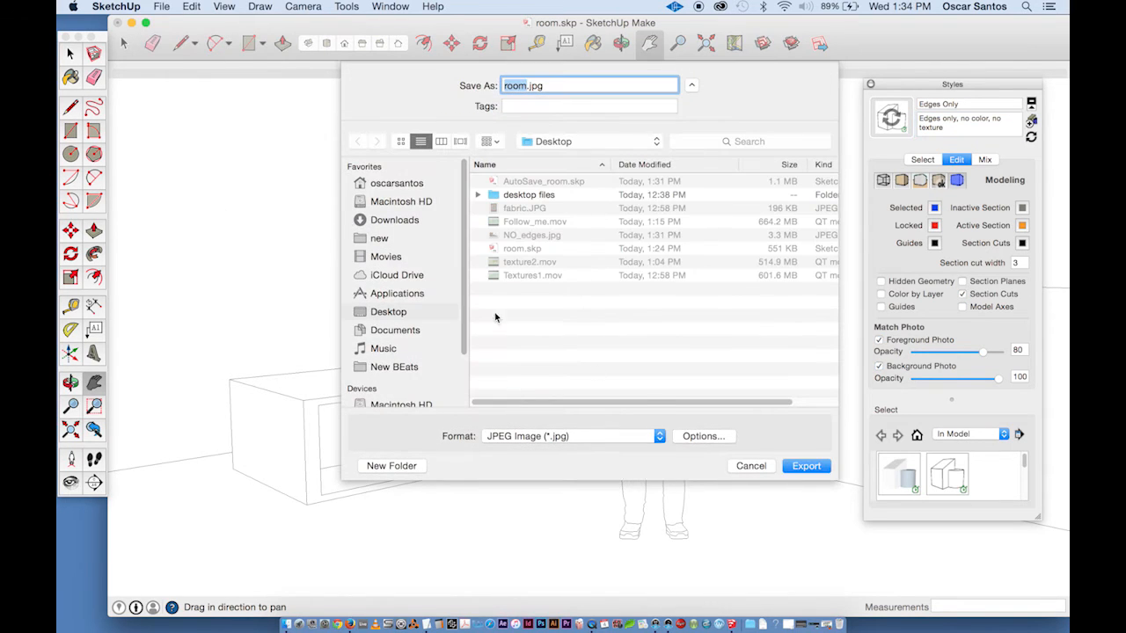
pyautogui.click(703, 436)
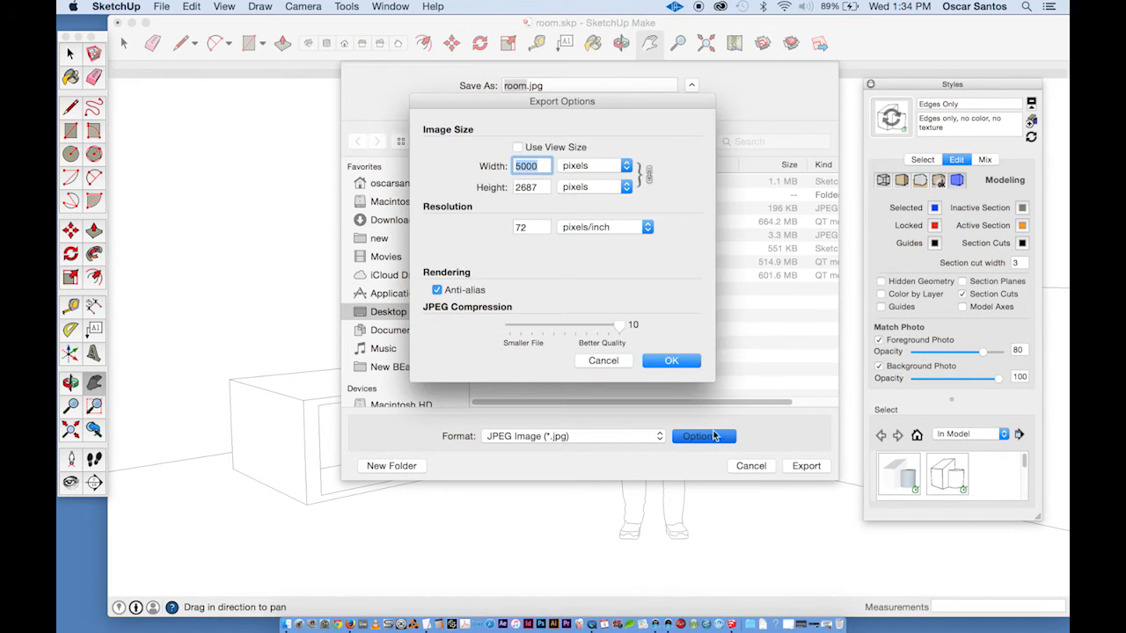
pyautogui.click(621, 364)
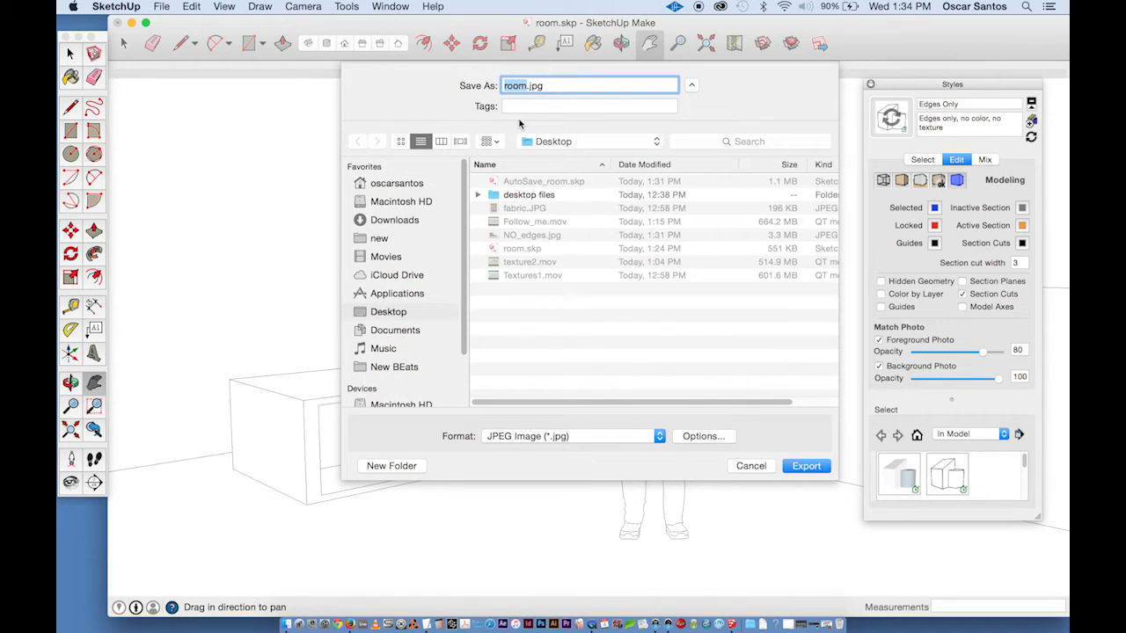
pyautogui.write('JUST_EDGES')
pyautogui.click(807, 467)
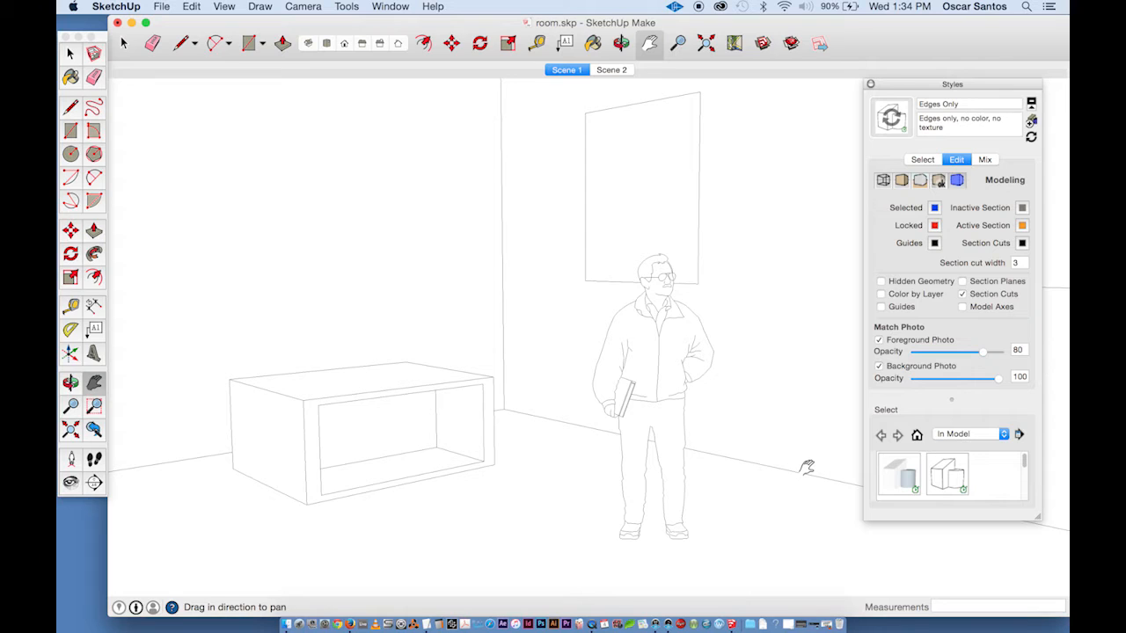
# - Open the Shadow Settings window and turn shadows on
pyautogui.click(396, 7)
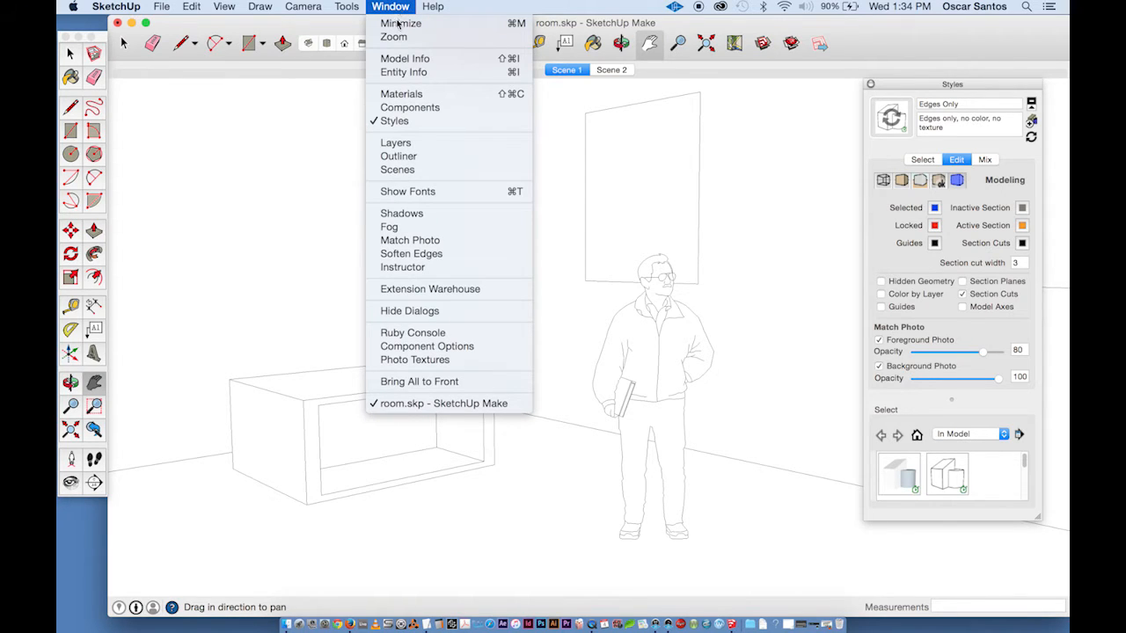
pyautogui.click(442, 216)
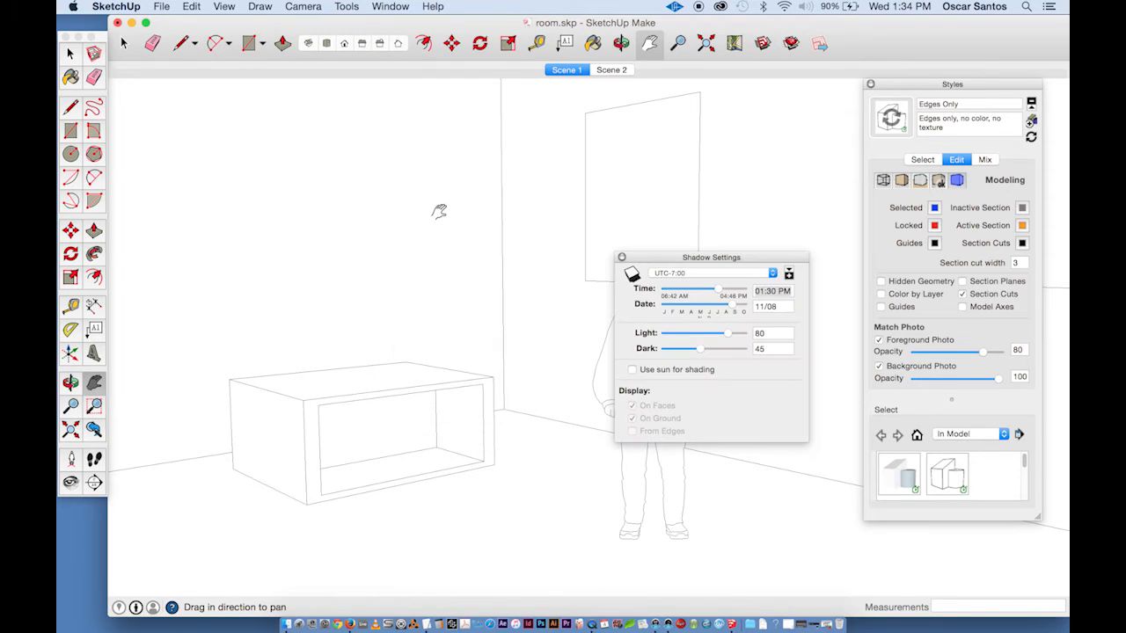
pyautogui.moveTo(704, 261); pyautogui.dragTo(751, 112)
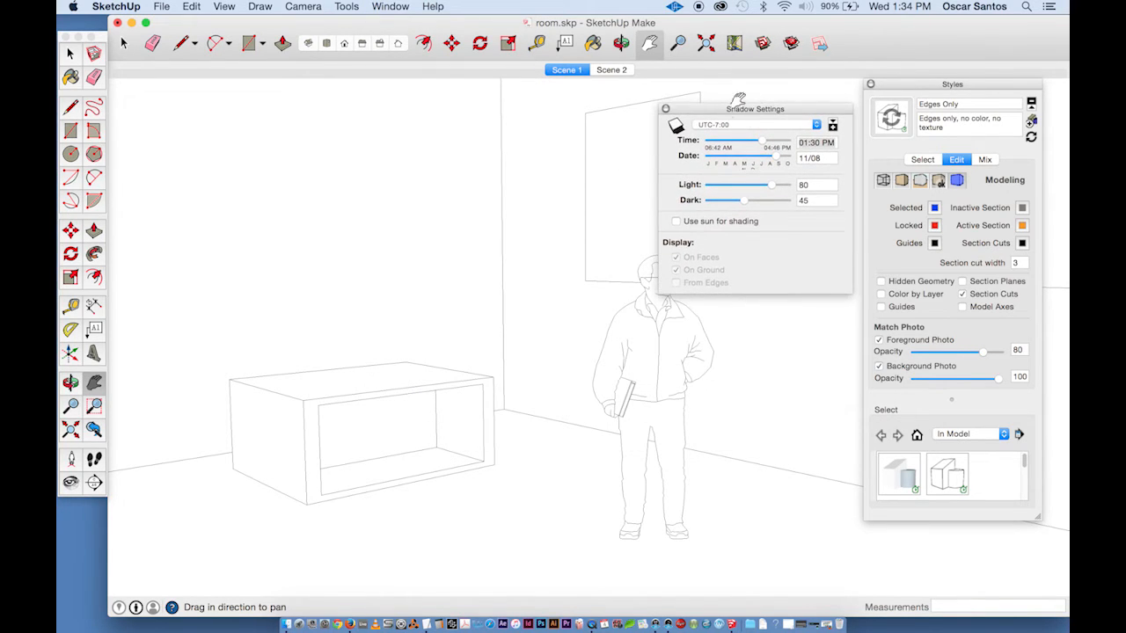
pyautogui.click(676, 127)
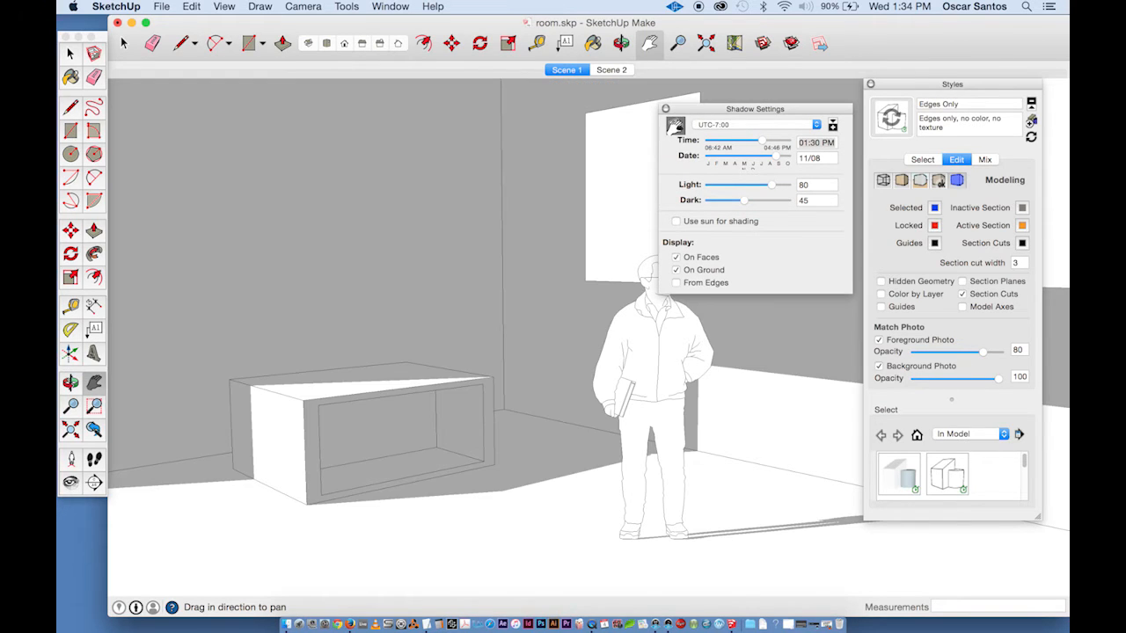
# - Adjust the shadow time to 10:05 AM and the date to 10/31
pyautogui.moveTo(711, 110); pyautogui.dragTo(227, 171)
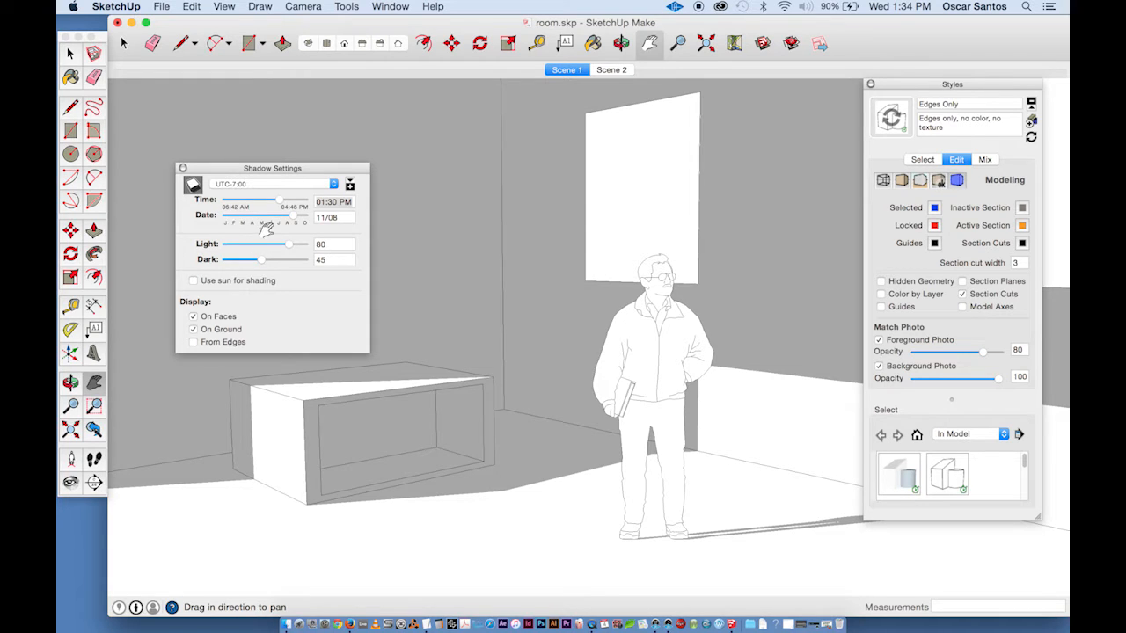
pyautogui.moveTo(277, 204); pyautogui.dragTo(253, 203)
pyautogui.moveTo(226, 216)
pyautogui.mouseDown()
pyautogui.moveTo(292, 217)
pyautogui.moveTo(291, 243)
pyautogui.moveTo(236, 250)
pyautogui.moveTo(276, 243)
pyautogui.moveTo(302, 261)
pyautogui.moveTo(277, 274)
pyautogui.moveTo(284, 261)
pyautogui.moveTo(229, 269)
pyautogui.moveTo(271, 272)
pyautogui.moveTo(254, 272)
pyautogui.mouseUp()
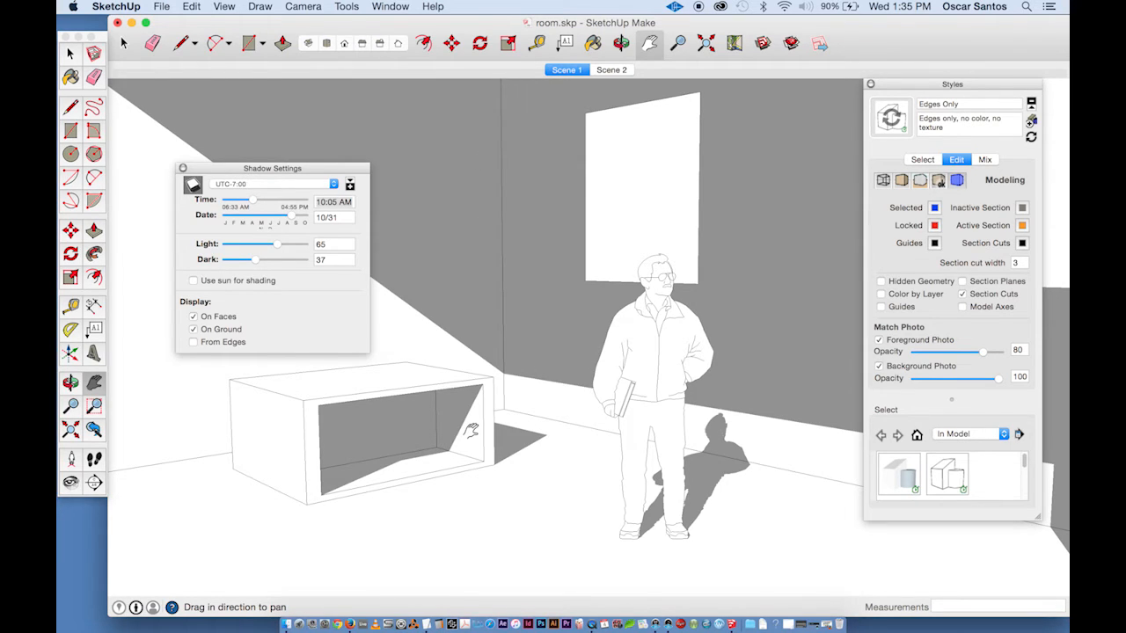
# - Turn off edge display in the Edges Only style so only shadows remain
pyautogui.click(885, 181)
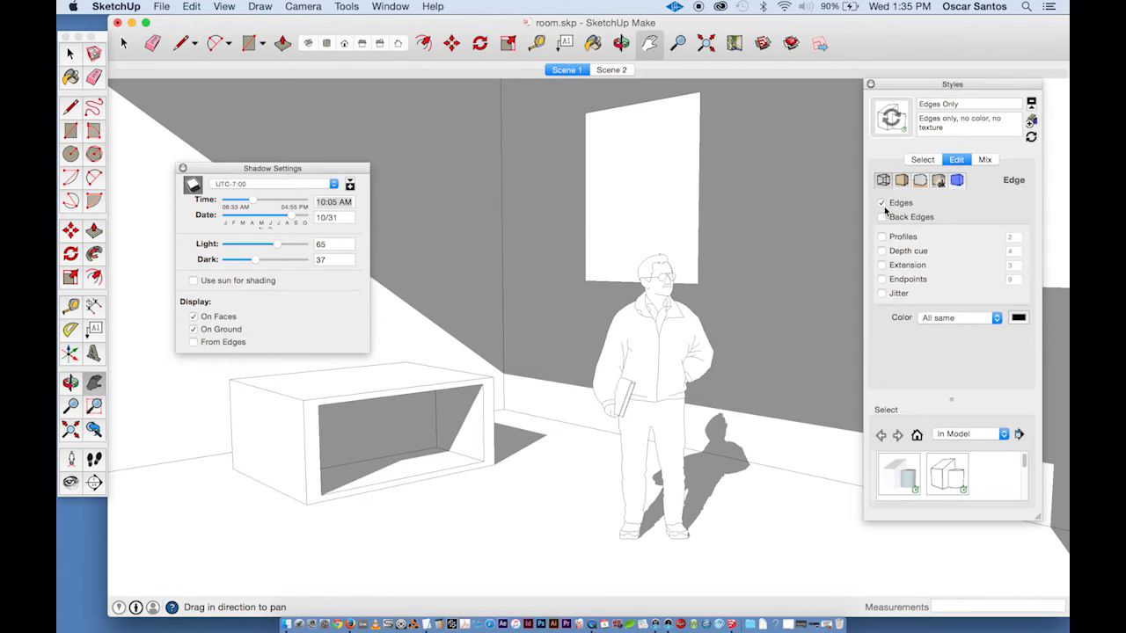
pyautogui.click(883, 204)
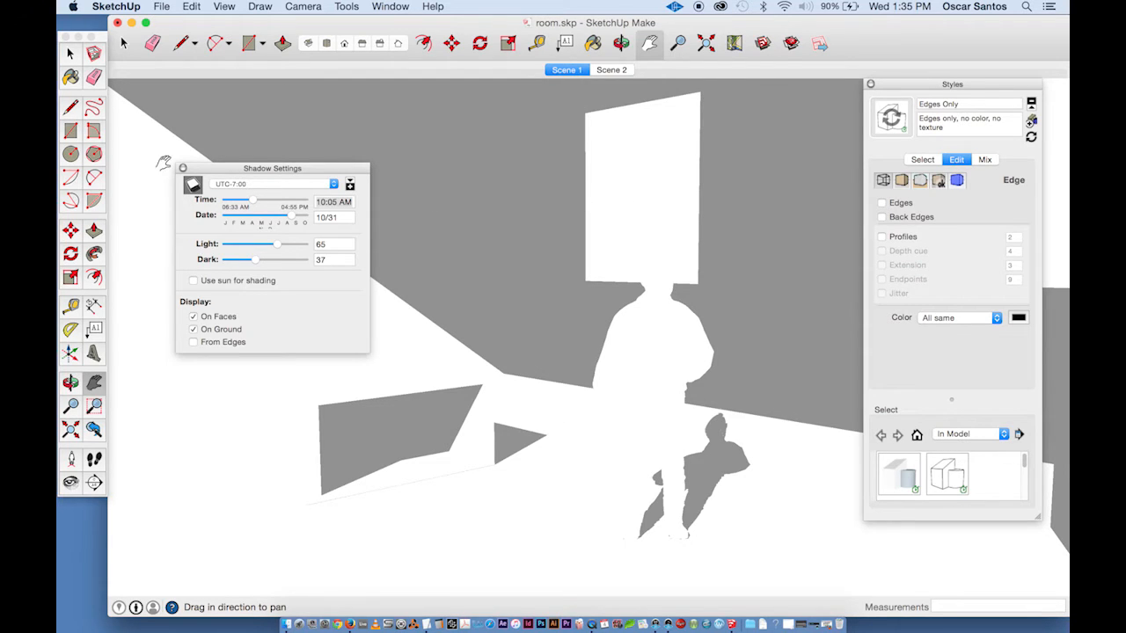
pyautogui.moveTo(201, 171); pyautogui.dragTo(680, 335)
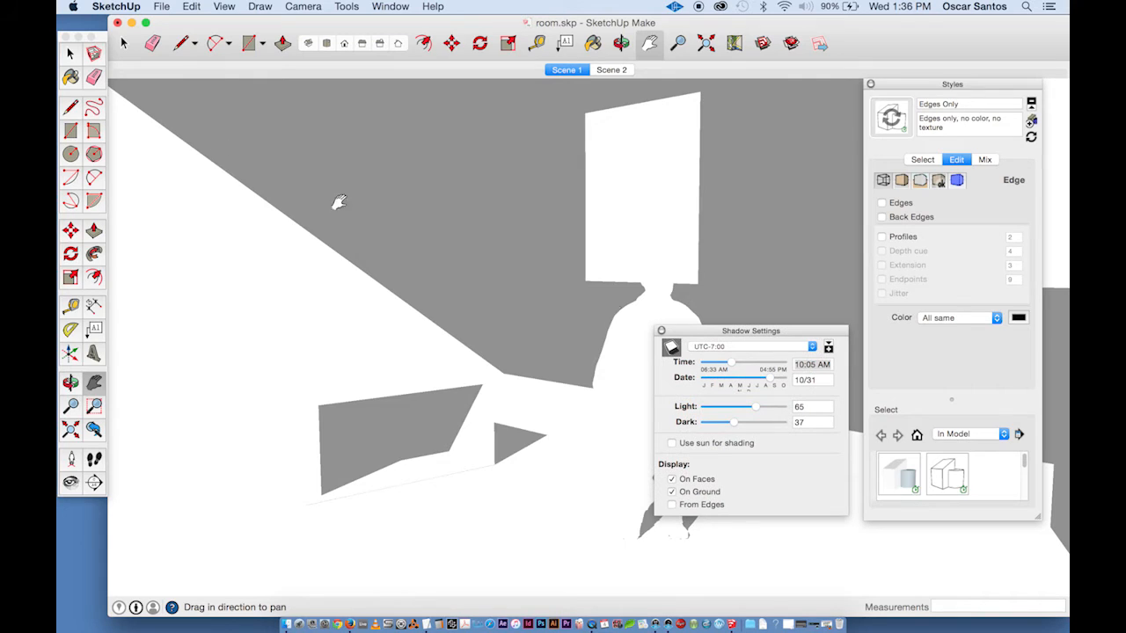
# - Export the view as a JPEG image named Shadows_only.jpg and close the shadow settings
pyautogui.click(162, 6)
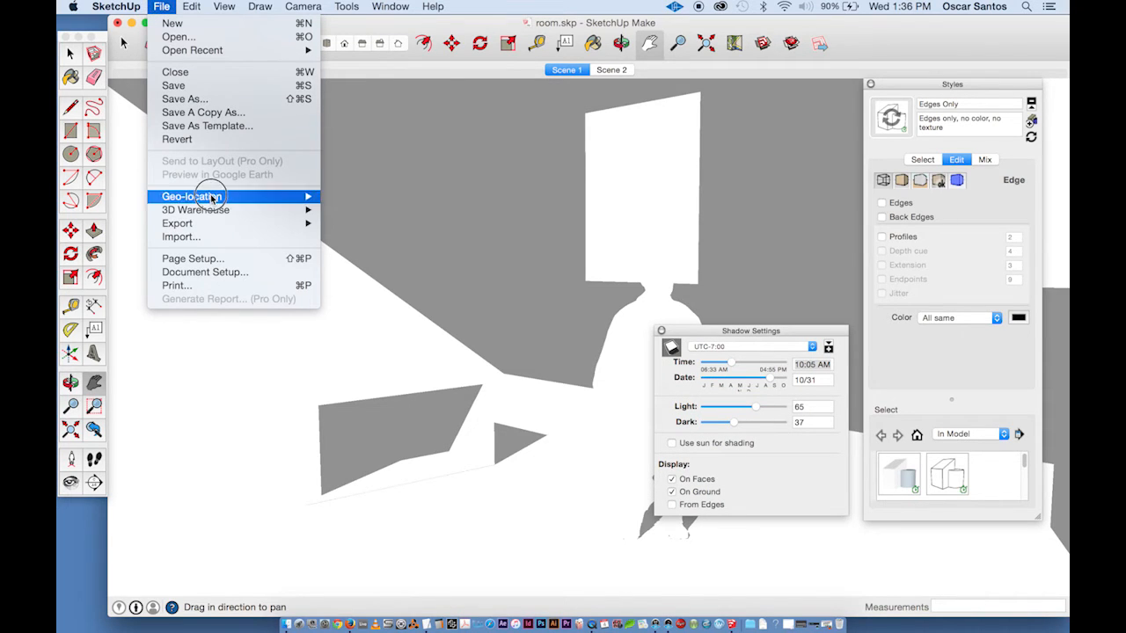
pyautogui.moveTo(211, 226)
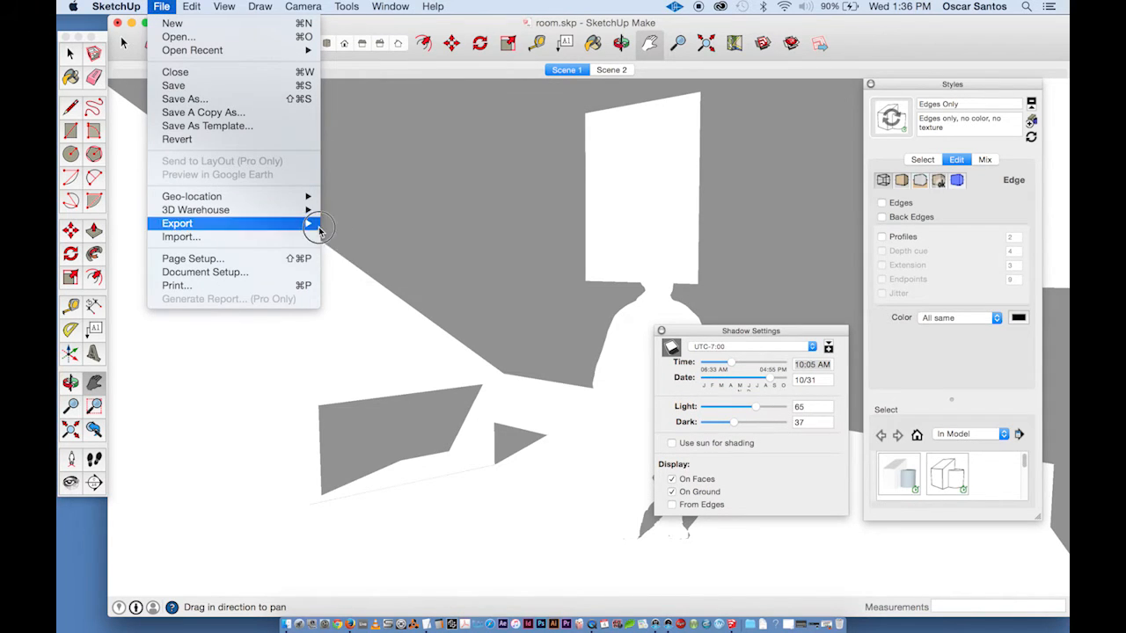
pyautogui.click(365, 237)
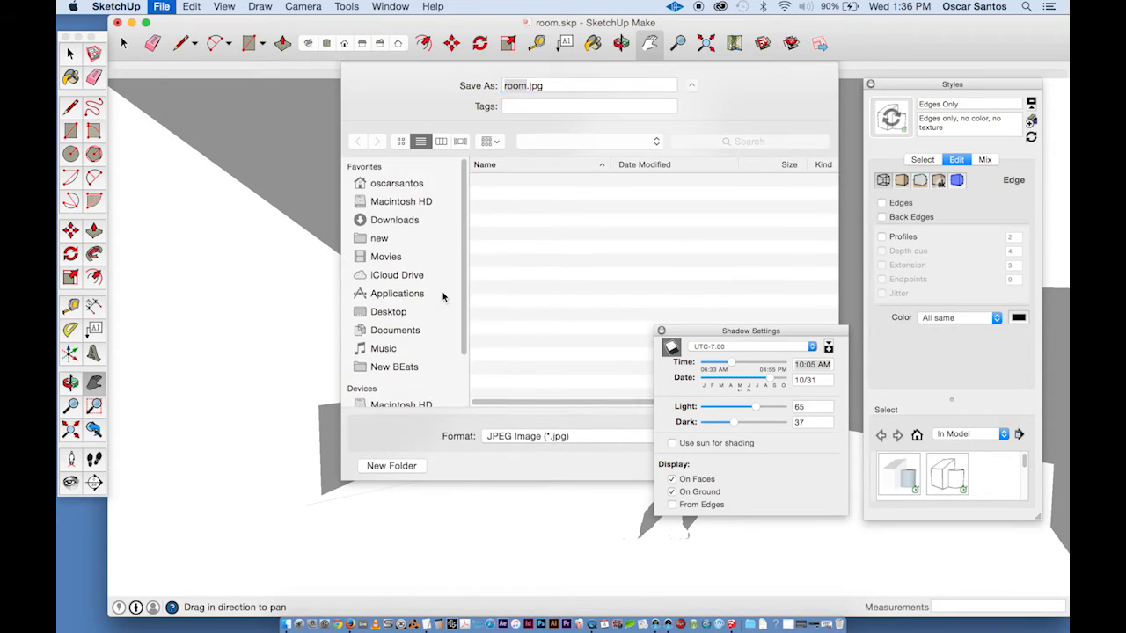
pyautogui.write('Shadows_only')
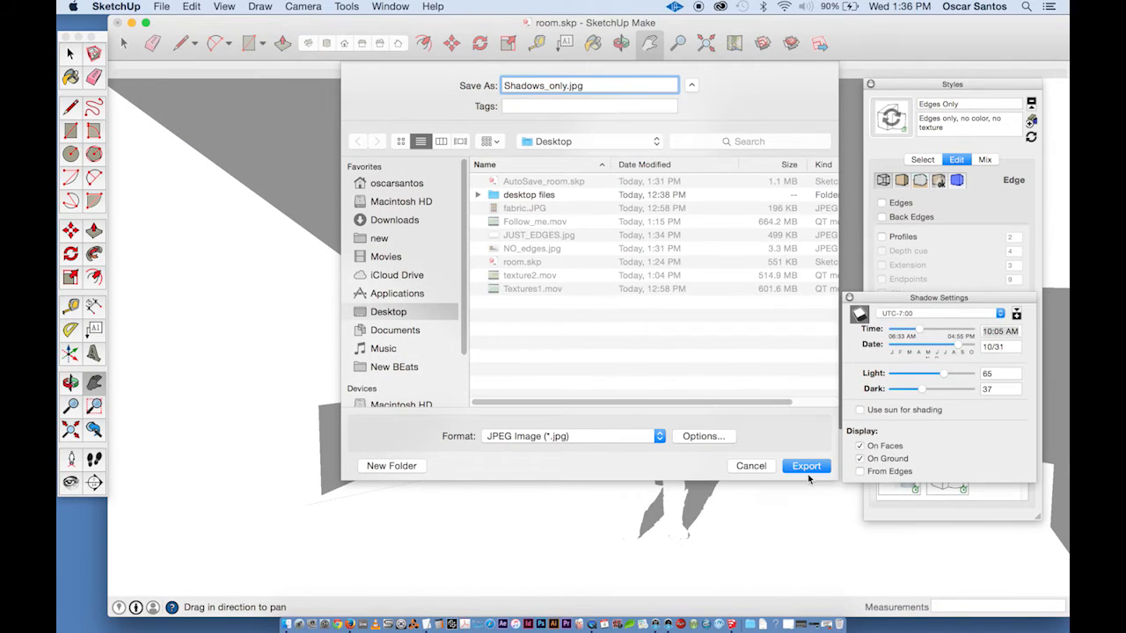
pyautogui.click(811, 466)
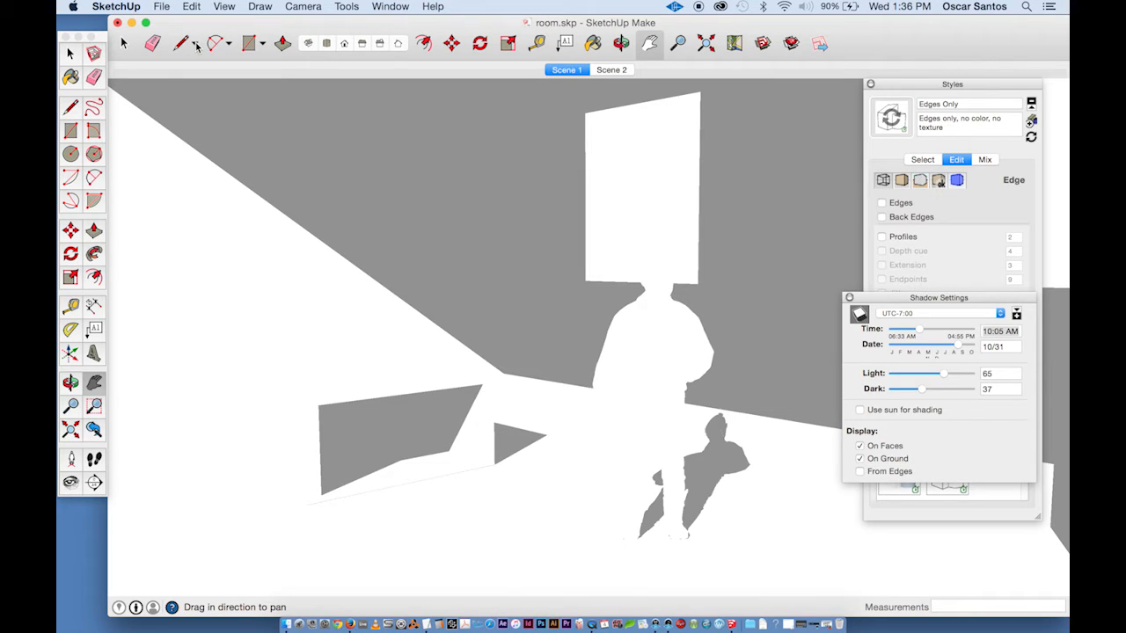
pyautogui.click(849, 298)
pyautogui.click(922, 160)
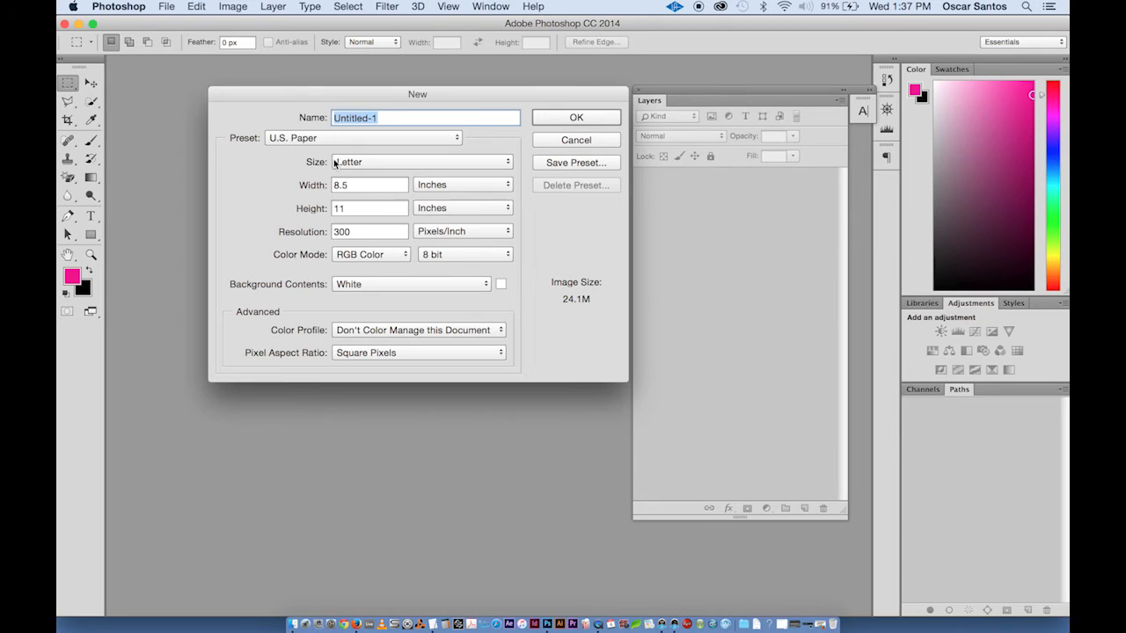
# - Switch to Photoshop and create a new document 11 inches wide by 8.5 inches high
pyautogui.doubleClick(356, 184)
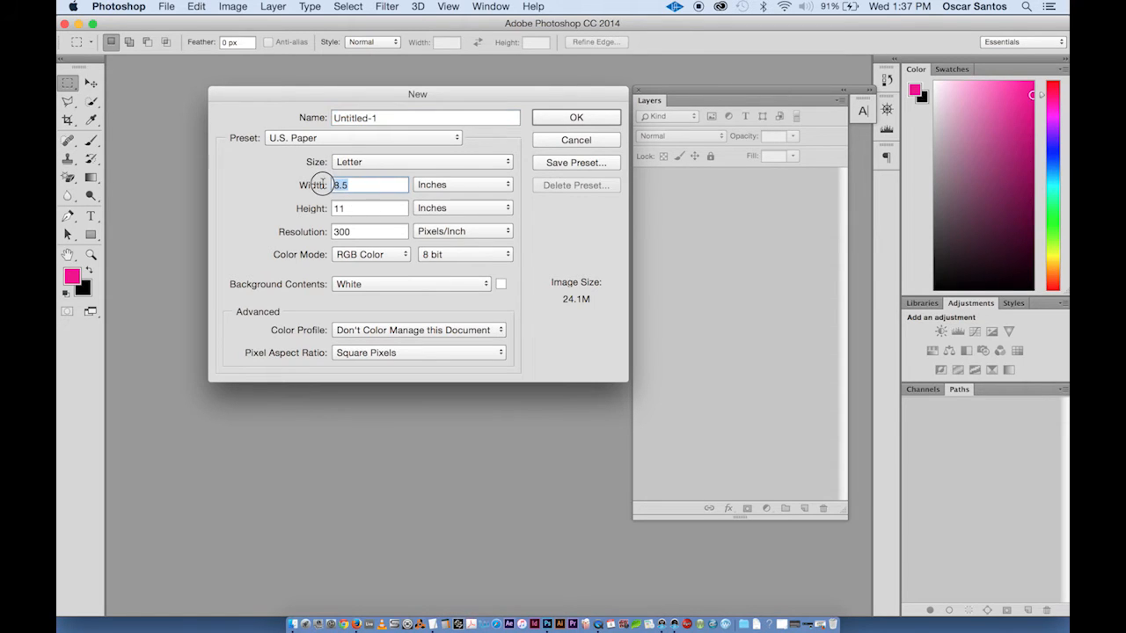
pyautogui.write('11')
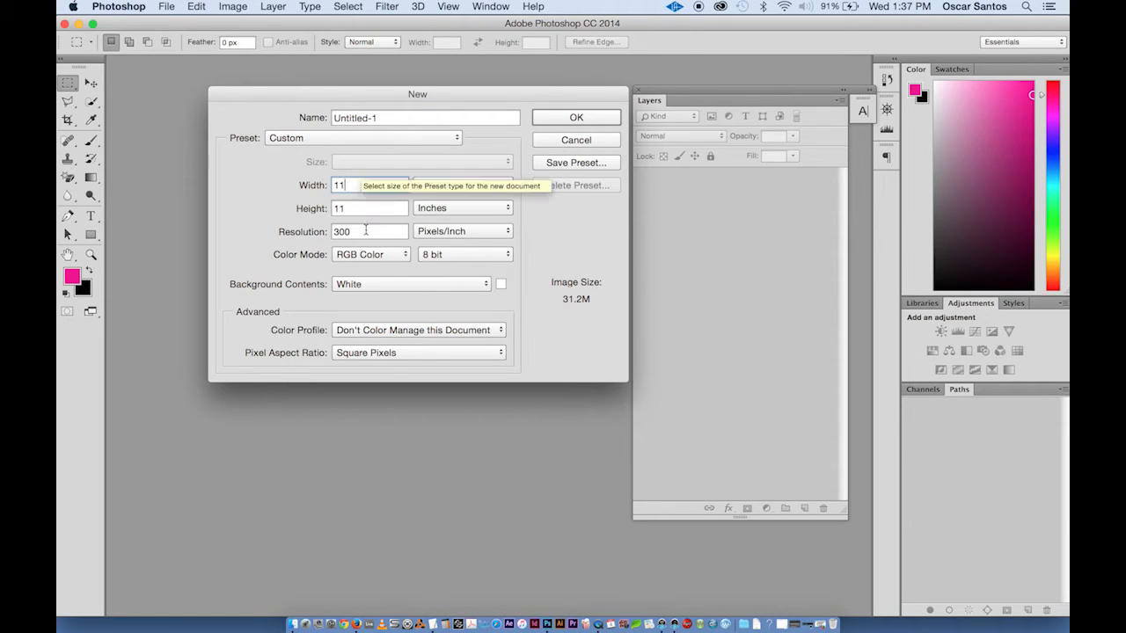
pyautogui.click(295, 209)
pyautogui.write('8.5')
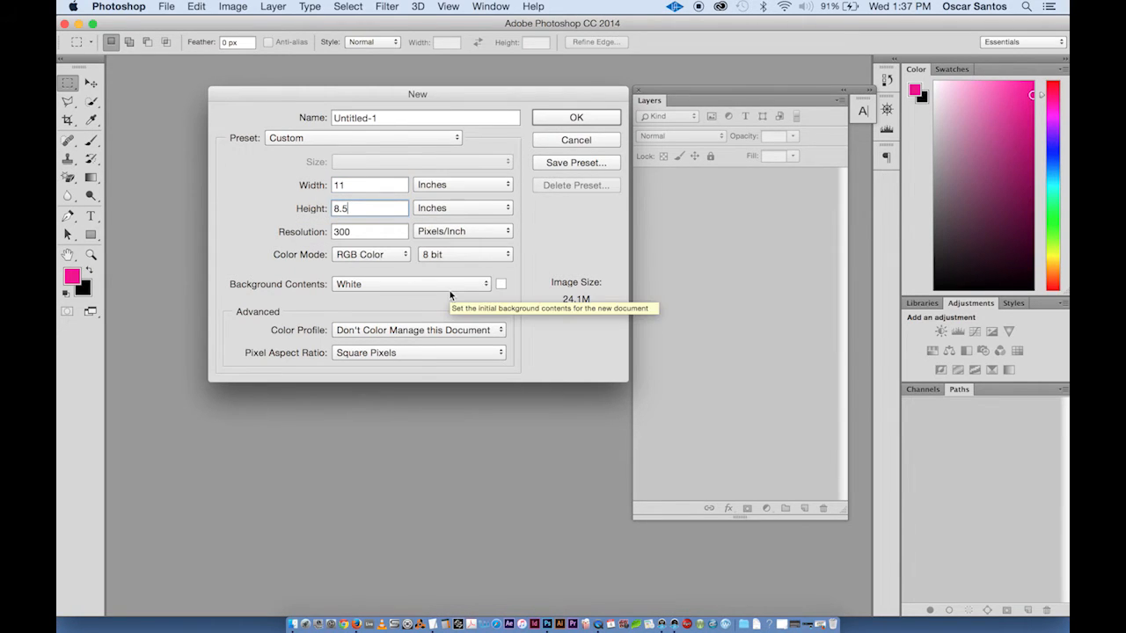
pyautogui.click(576, 118)
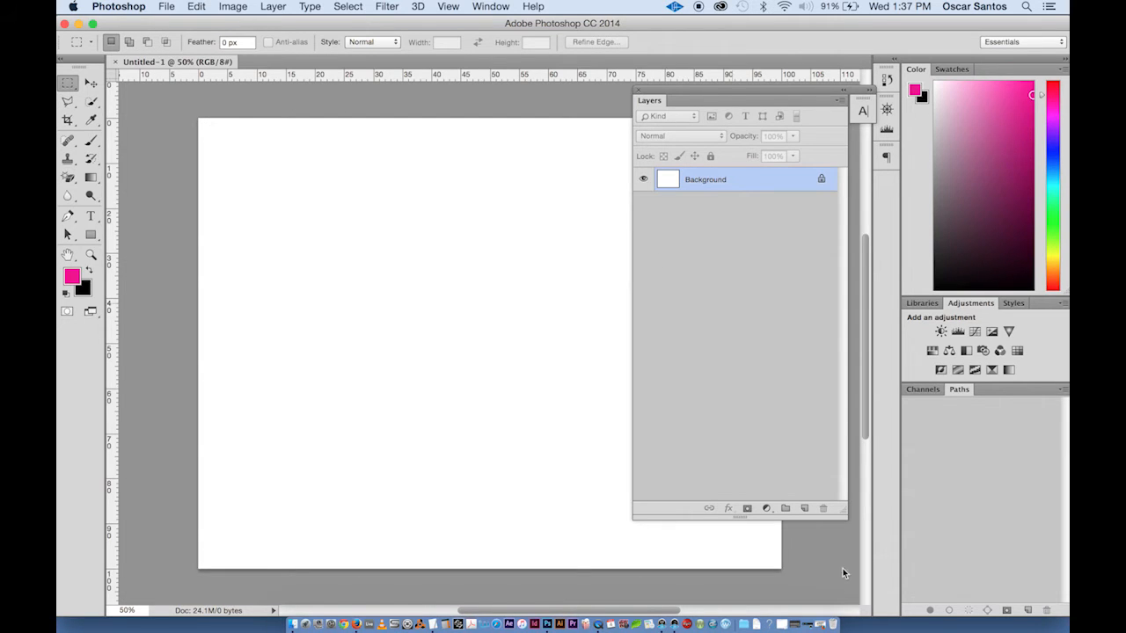
# - Place the NO_edges.jpg image embedded into the new document and commit it
pyautogui.moveTo(742, 518); pyautogui.dragTo(761, 350)
pyautogui.moveTo(760, 89); pyautogui.dragTo(887, 200)
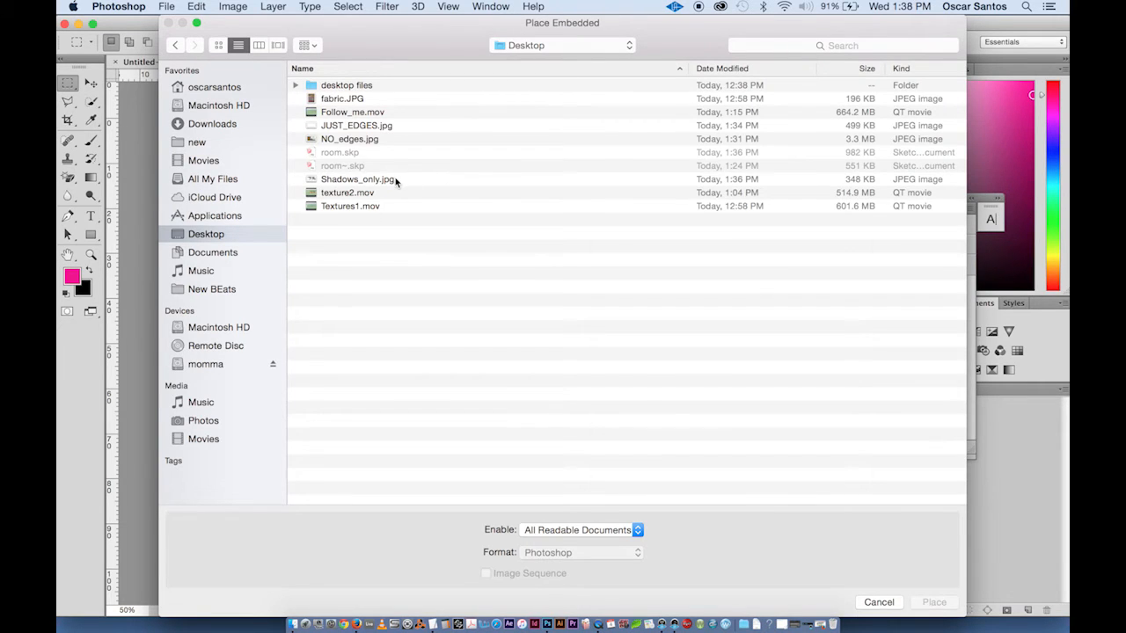
pyautogui.click(351, 141)
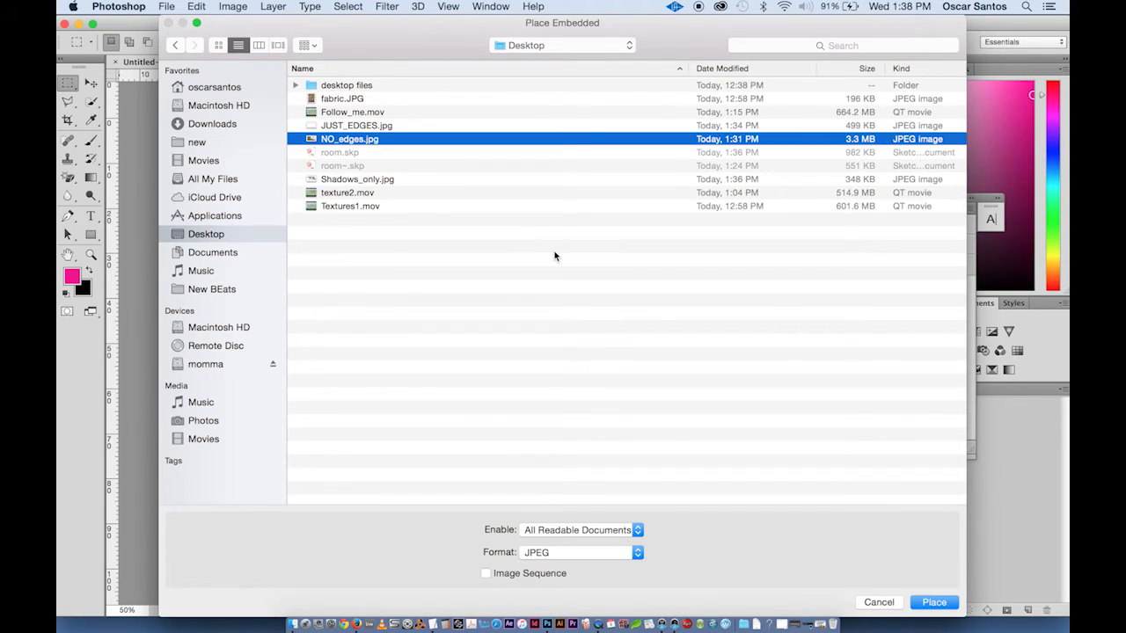
pyautogui.click(934, 603)
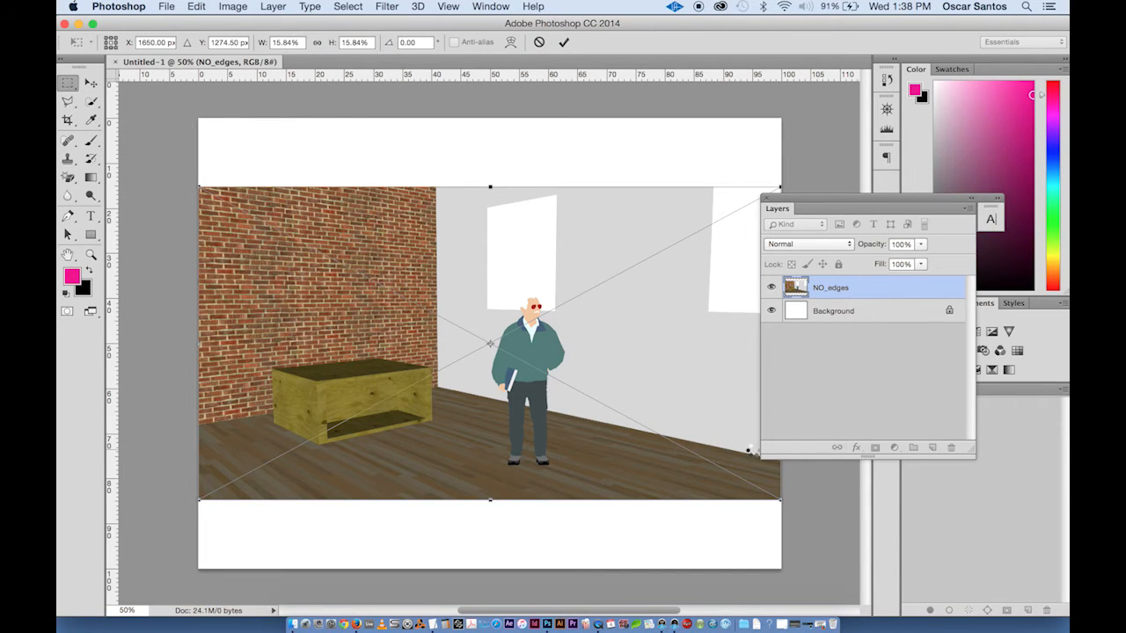
pyautogui.press('Return')
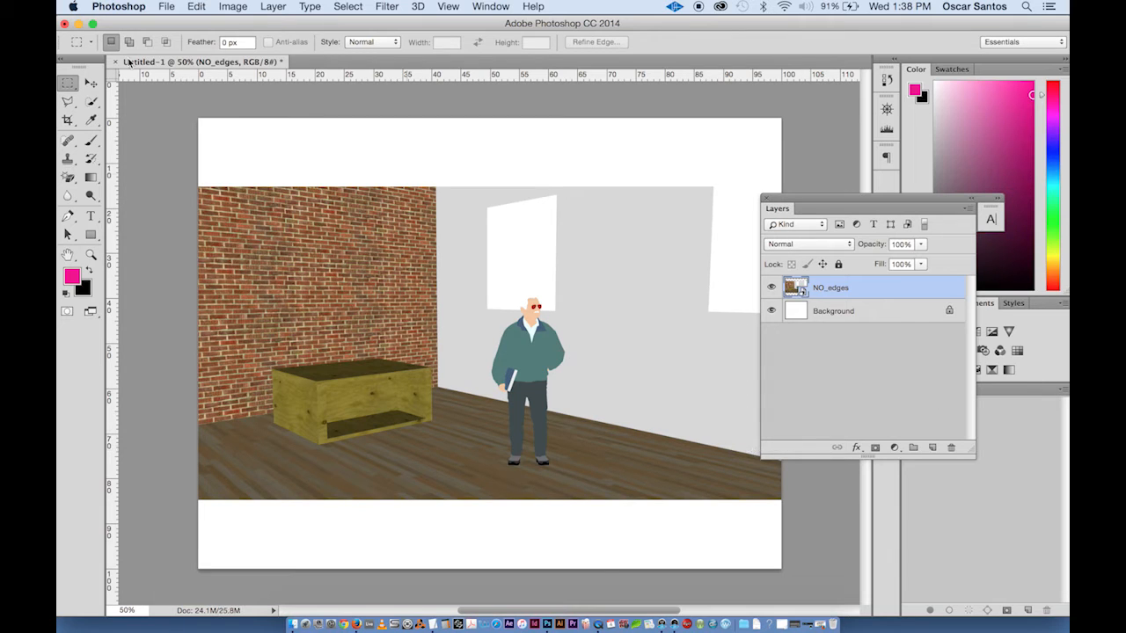
# - Place the JUST_EDGES.jpg image embedded into the document and commit it
pyautogui.click(166, 6)
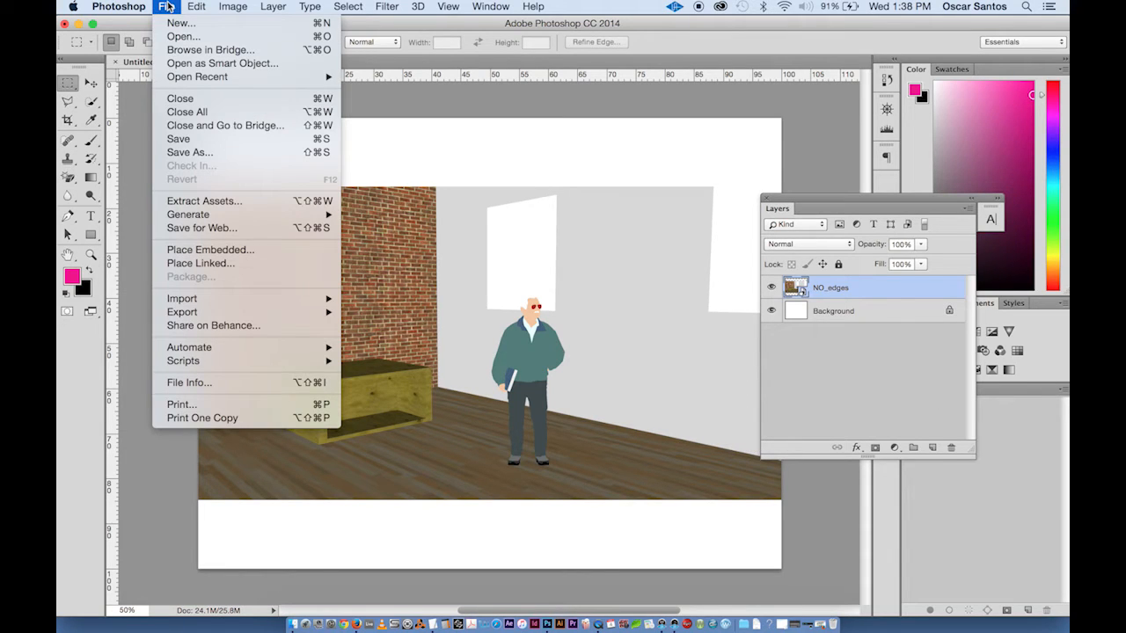
pyautogui.click(240, 252)
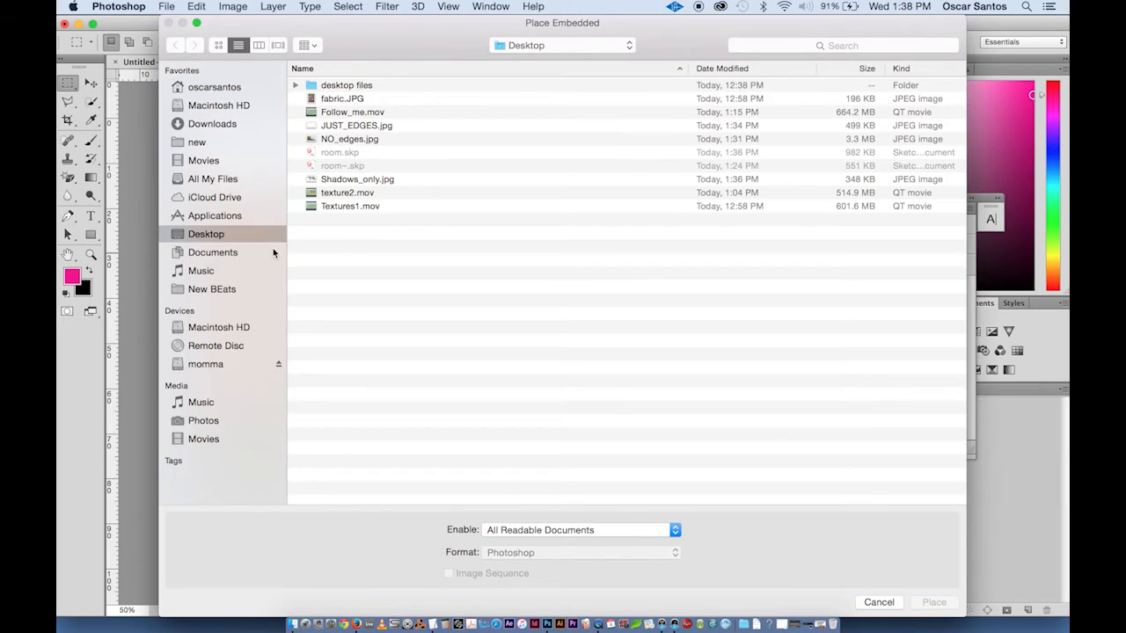
pyautogui.click(371, 125)
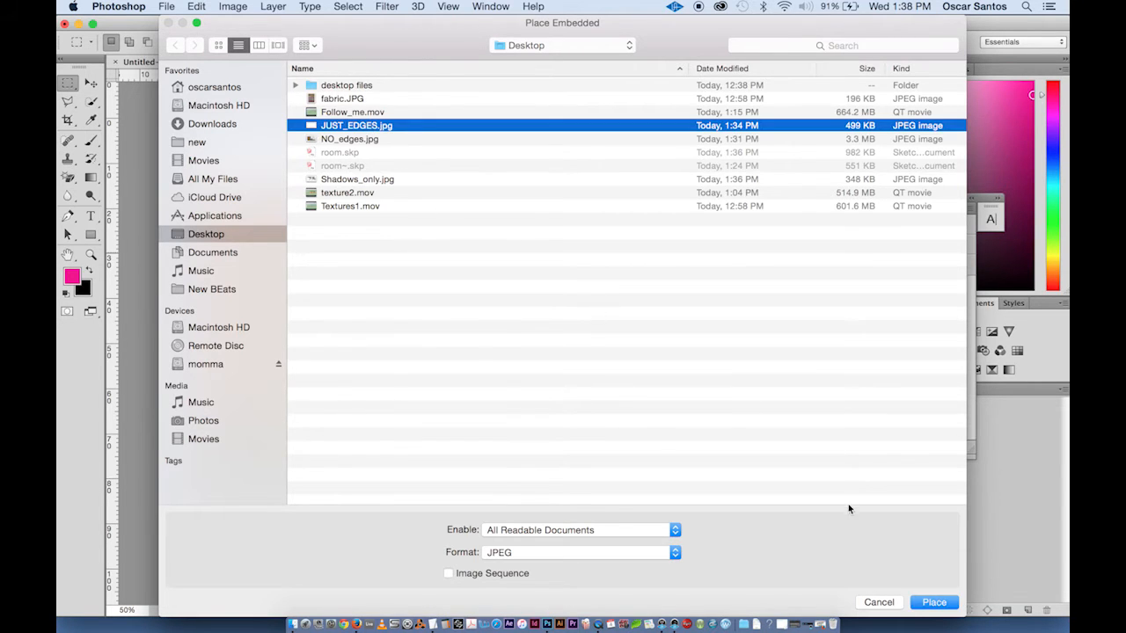
pyautogui.click(932, 603)
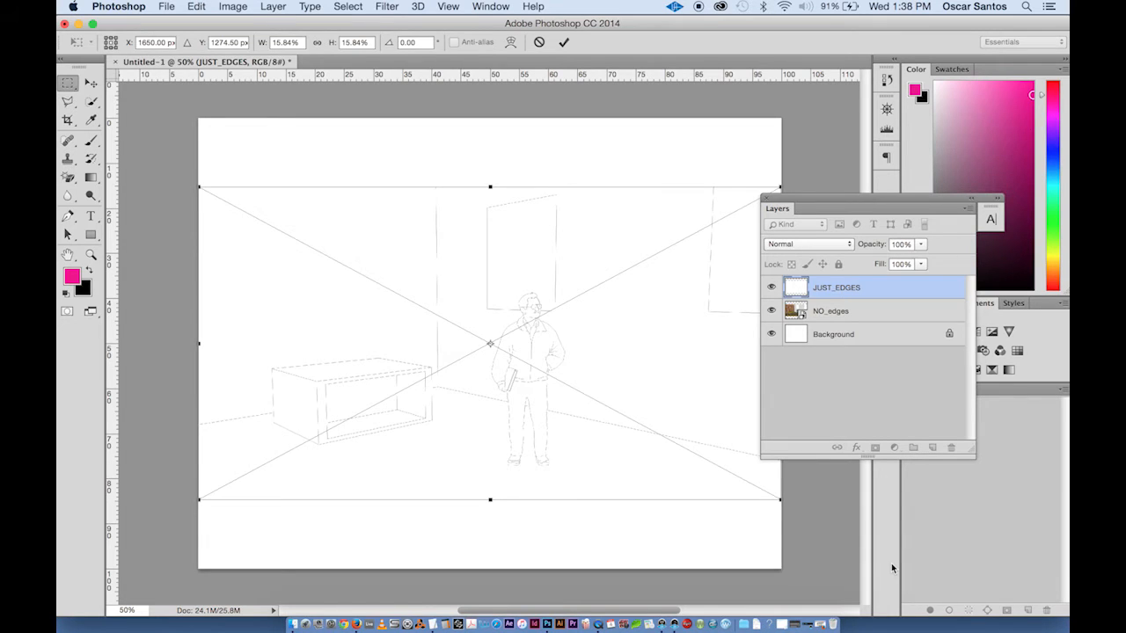
pyautogui.press('Return')
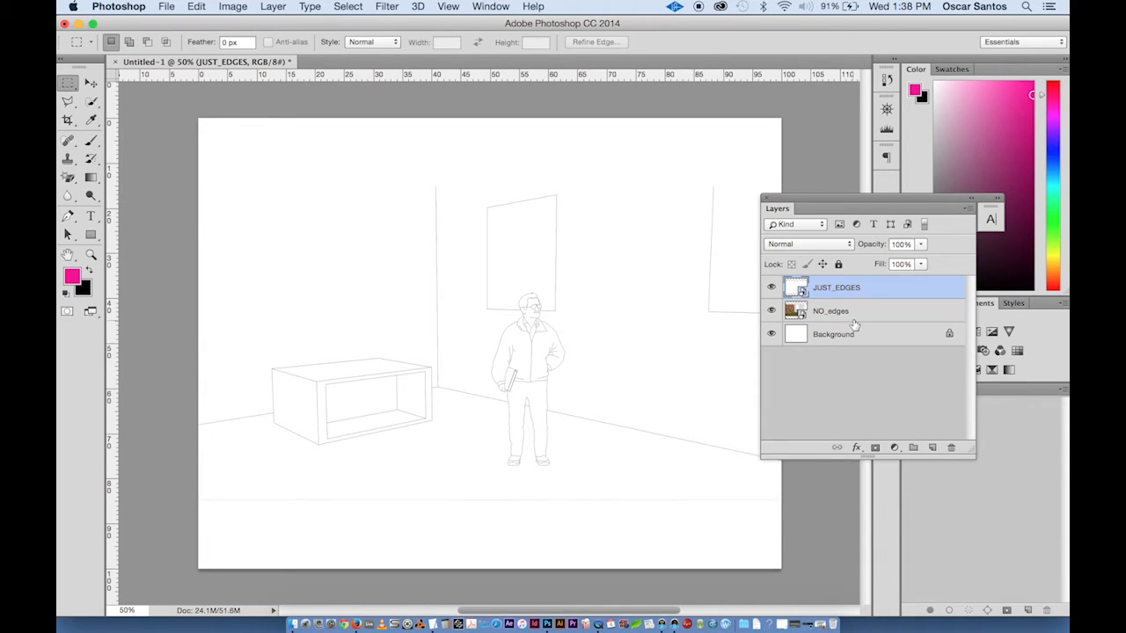
# - Place the Shadows_only.jpg image embedded into the document and commit it
pyautogui.click(166, 6)
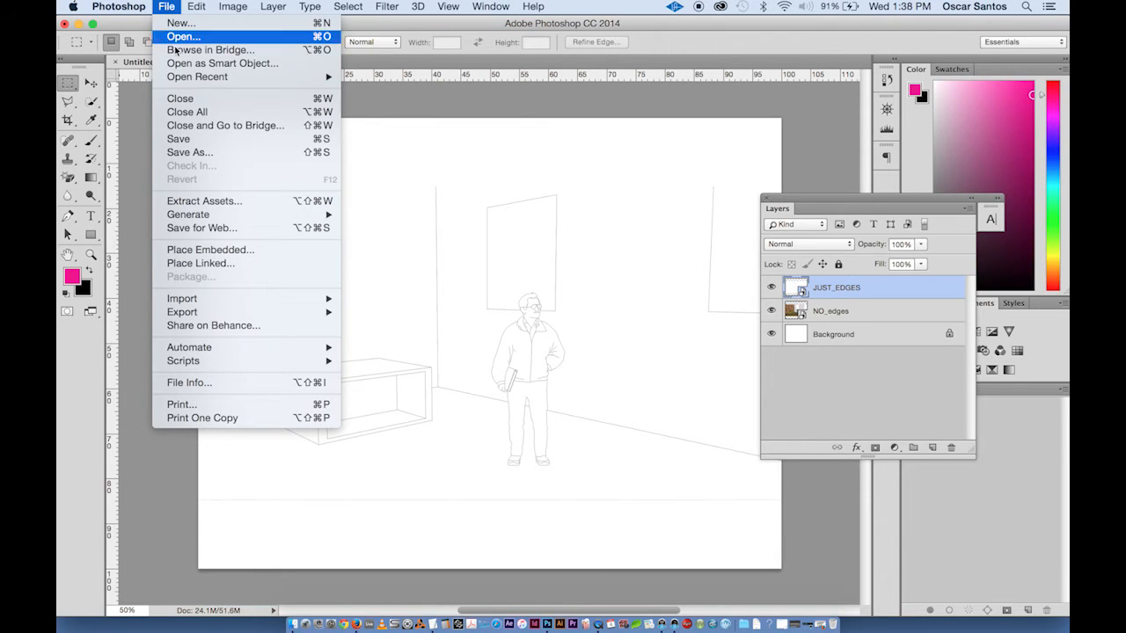
pyautogui.click(236, 251)
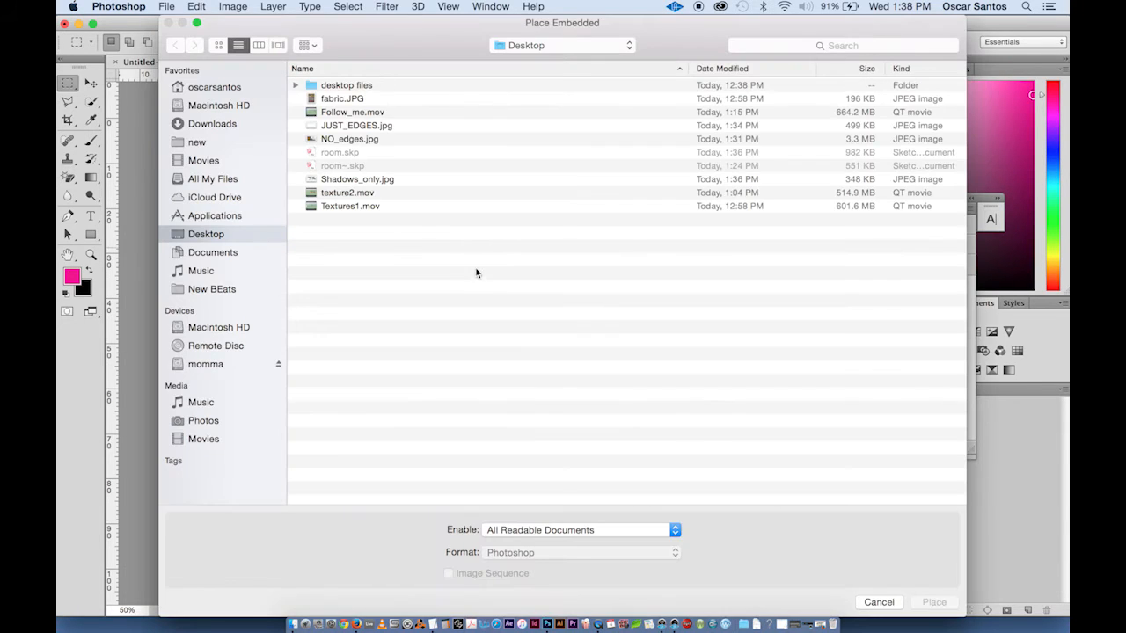
pyautogui.click(356, 181)
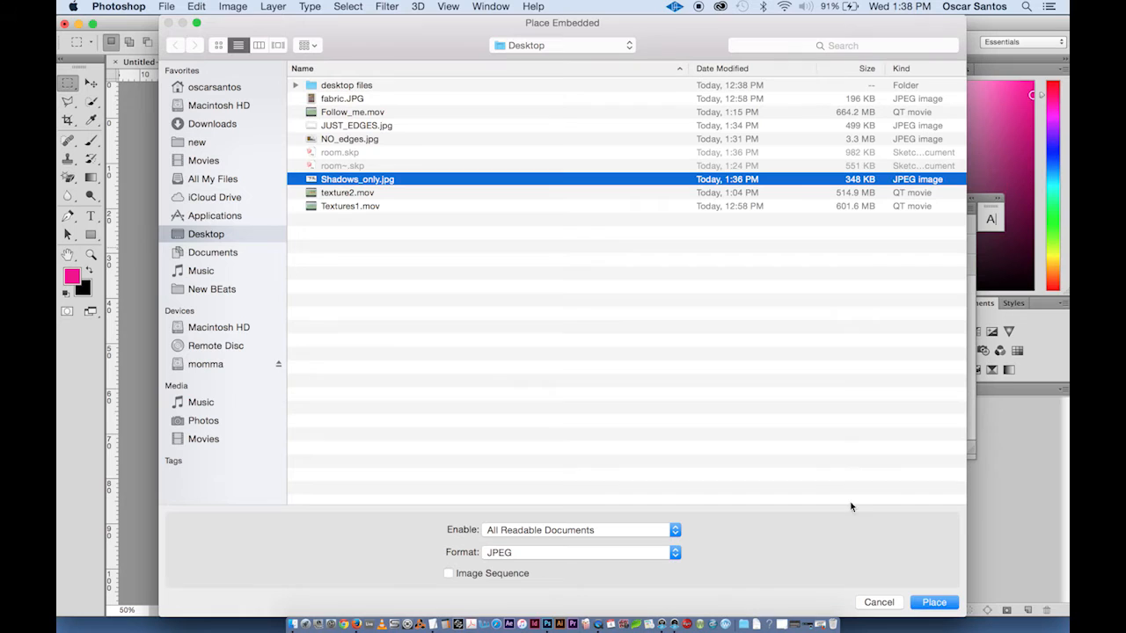
pyautogui.click(935, 602)
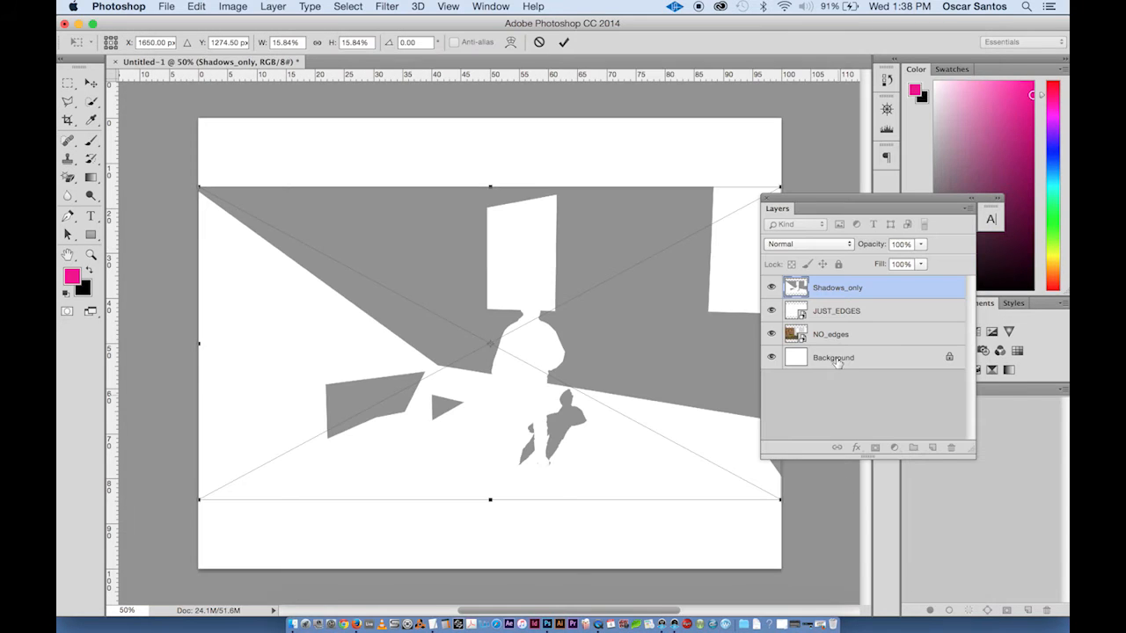
pyautogui.press('Return')
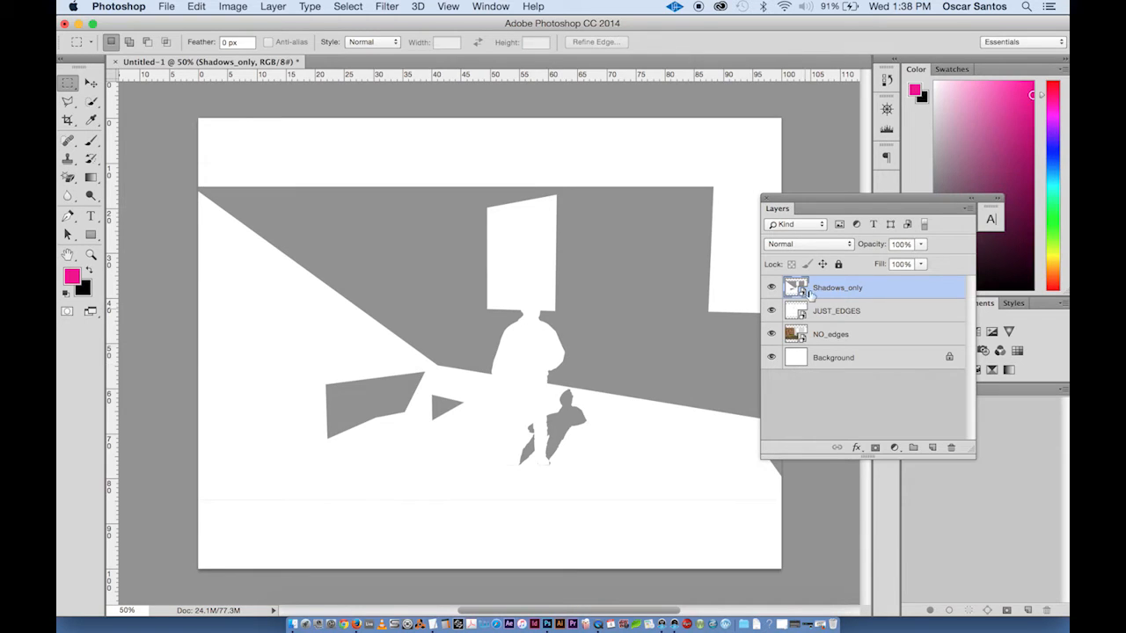
# - Delete the locked Background layer and confirm the deletion
pyautogui.click(834, 359)
pyautogui.click(950, 449)
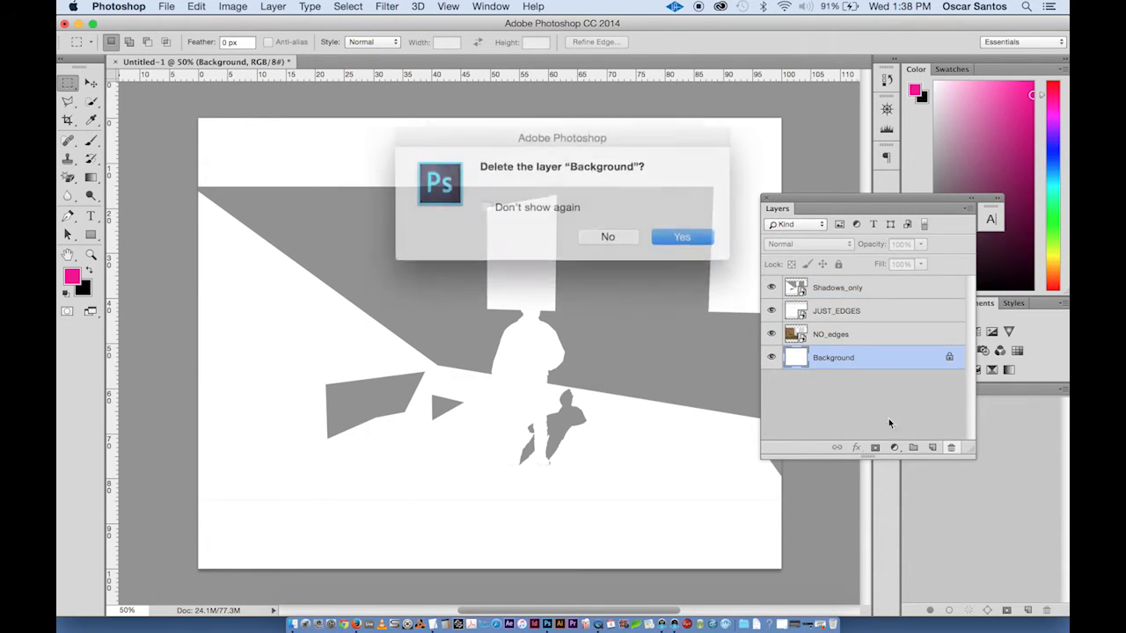
pyautogui.click(668, 232)
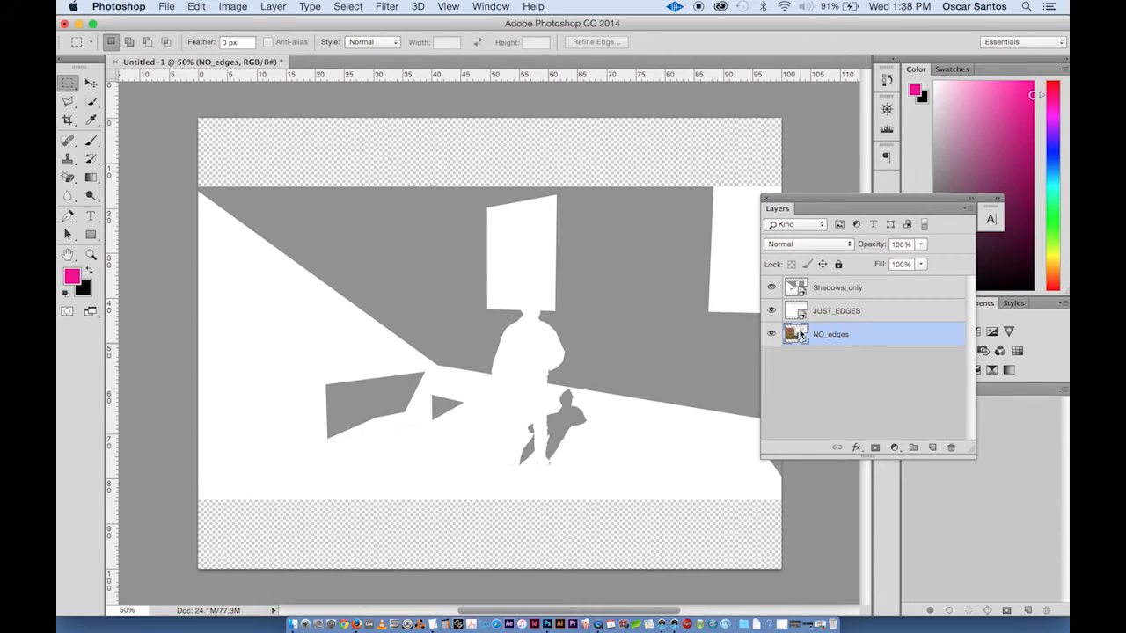
# - Hide the Shadows_only and JUST_EDGES layers so only the NO_edges layer shows
pyautogui.click(771, 311)
pyautogui.click(771, 286)
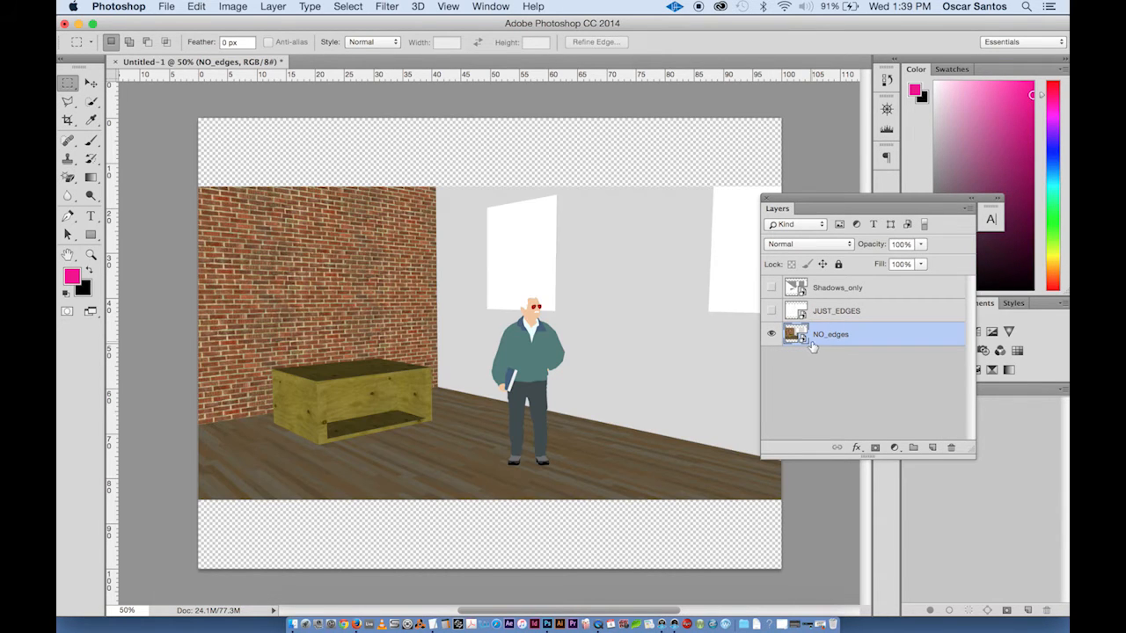
pyautogui.click(771, 311)
pyautogui.click(772, 310)
pyautogui.click(772, 288)
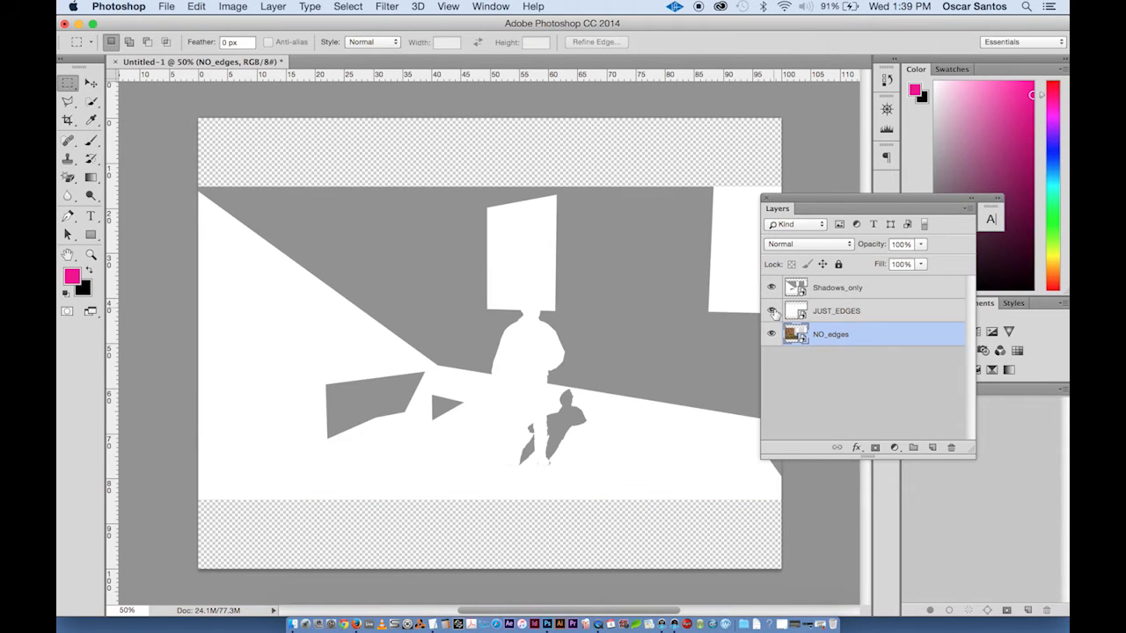
pyautogui.click(771, 288)
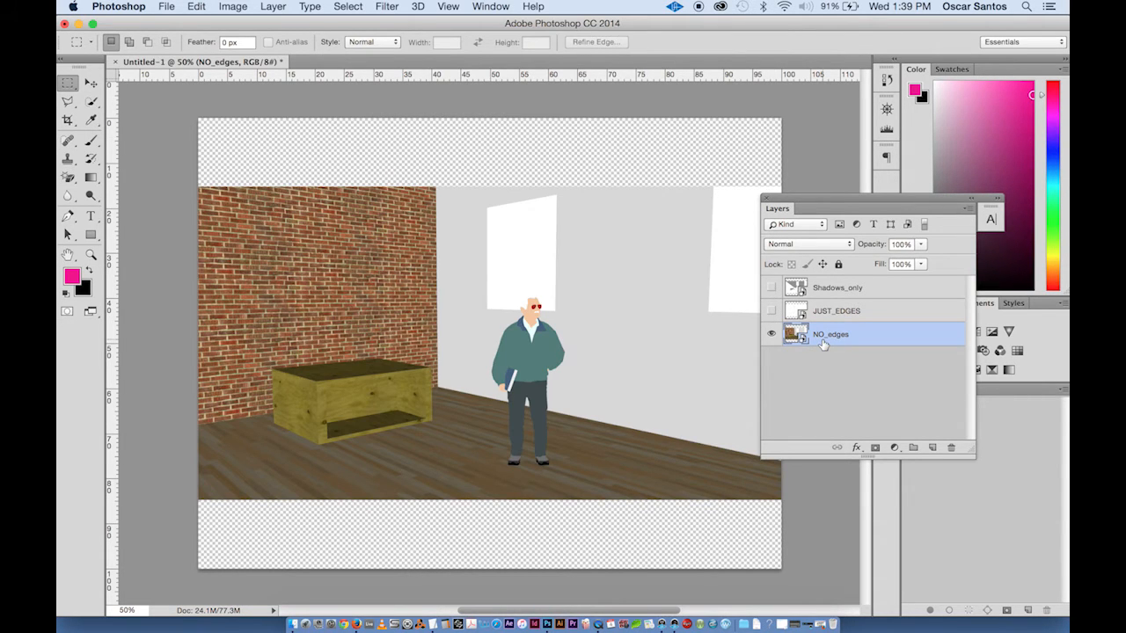
# - Add a Hue/Saturation adjustment layer above NO_edges and raise its saturation to +38
pyautogui.press('super+plus')
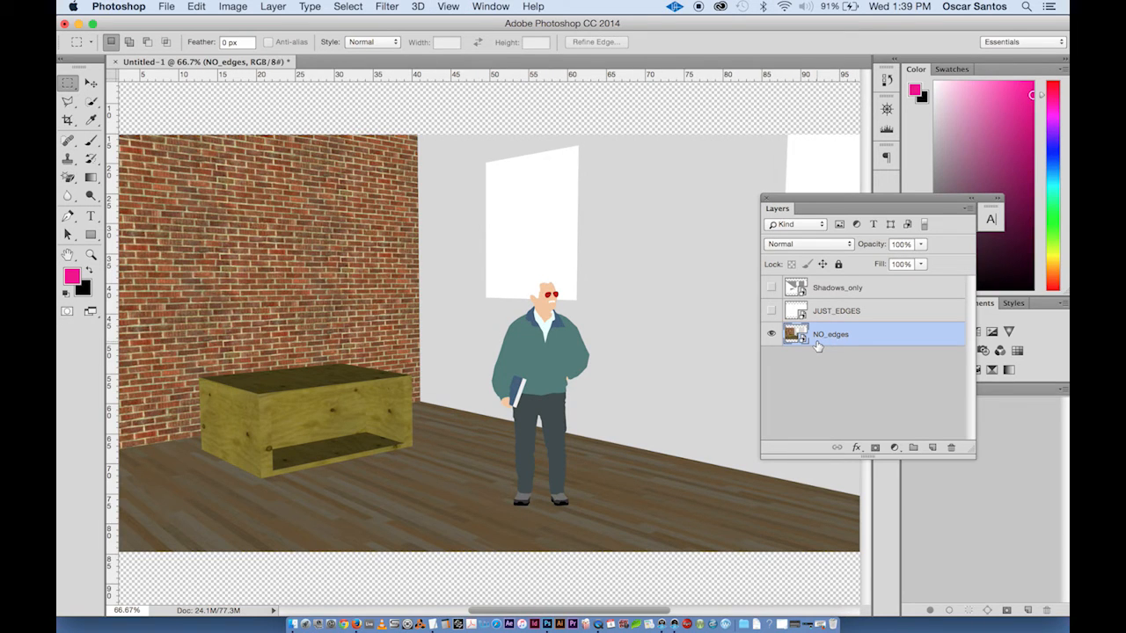
pyautogui.press('super+plus')
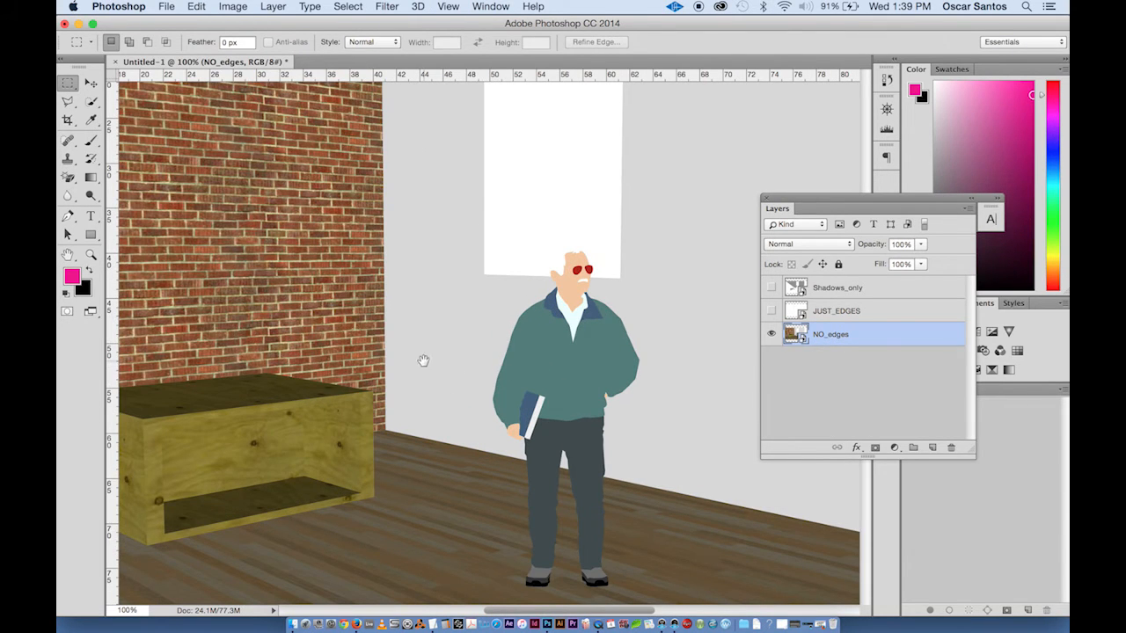
pyautogui.moveTo(423, 359); pyautogui.dragTo(538, 364)
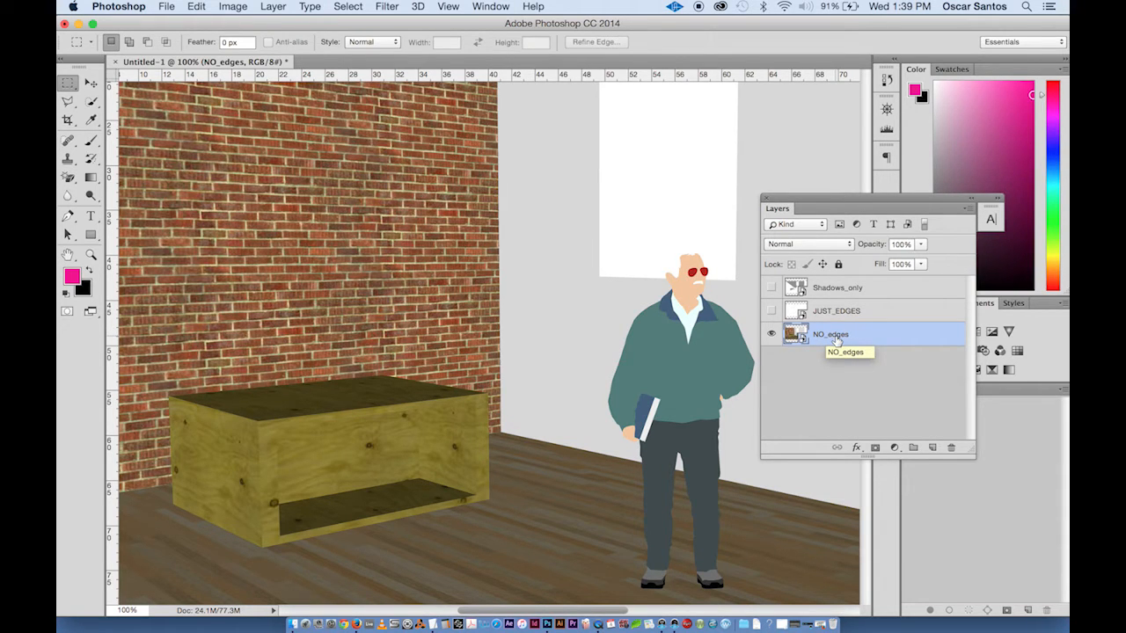
pyautogui.click(894, 448)
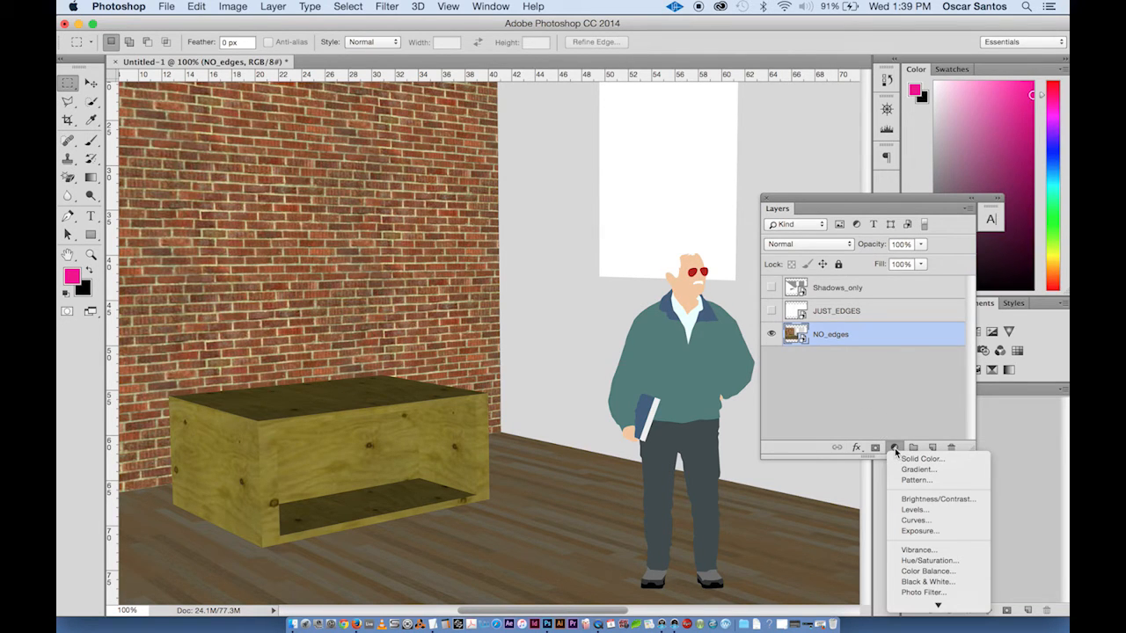
pyautogui.moveTo(936, 603)
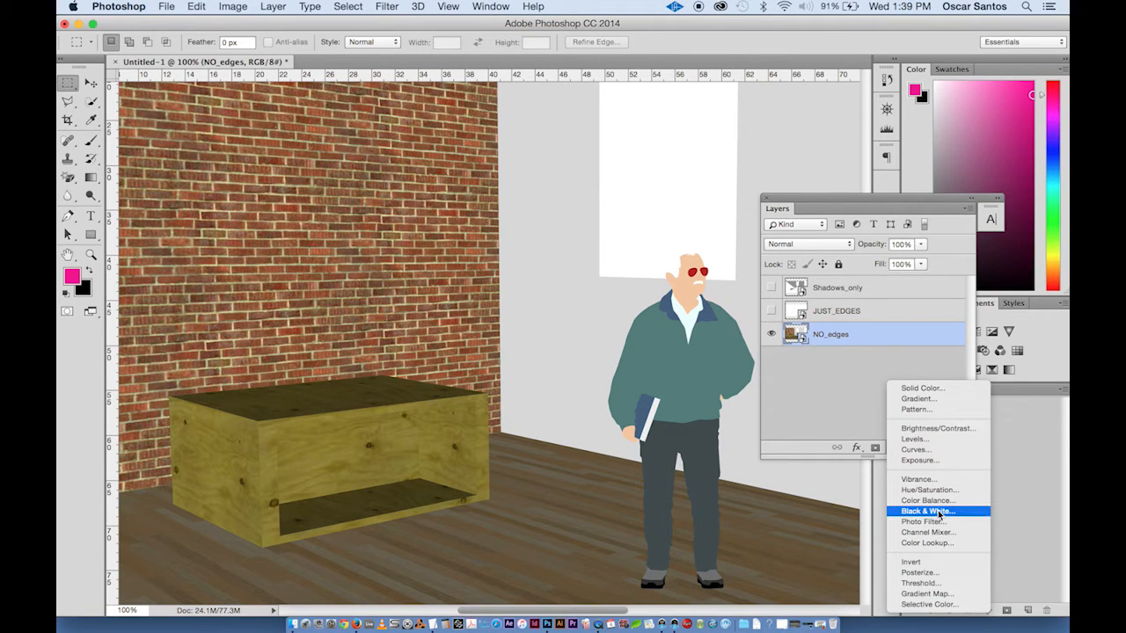
pyautogui.click(953, 497)
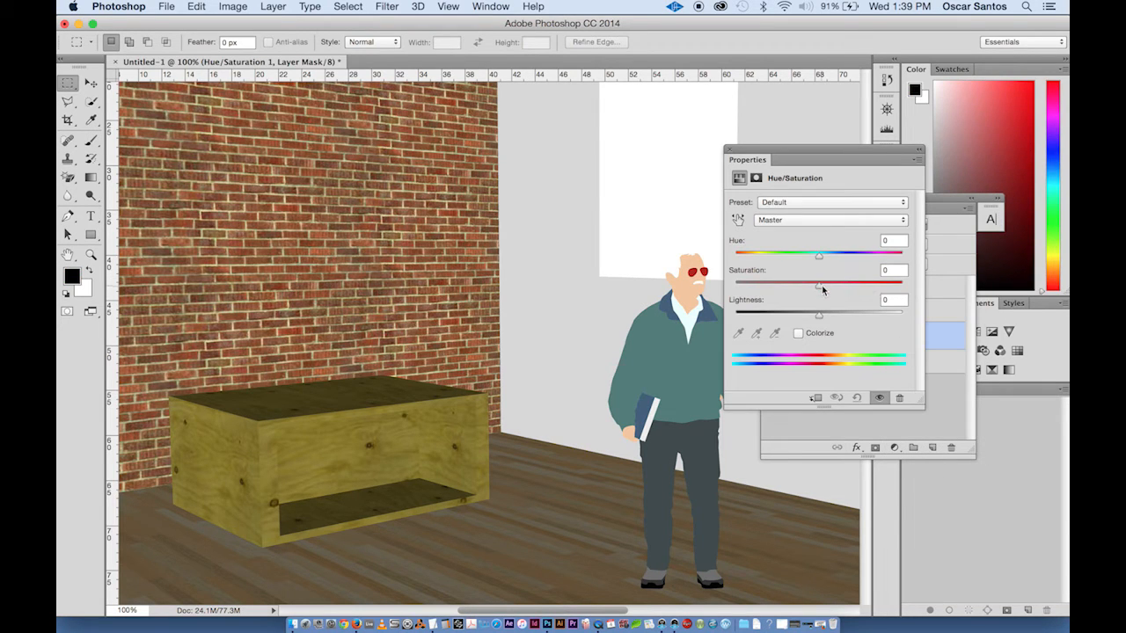
pyautogui.moveTo(822, 287); pyautogui.dragTo(852, 296)
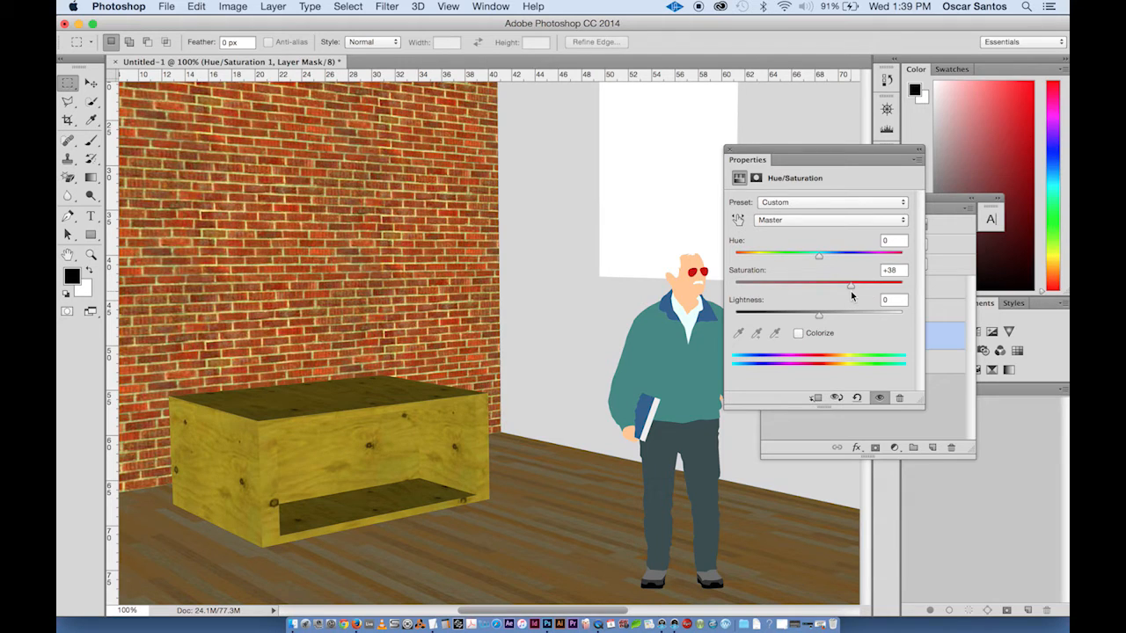
pyautogui.click(730, 149)
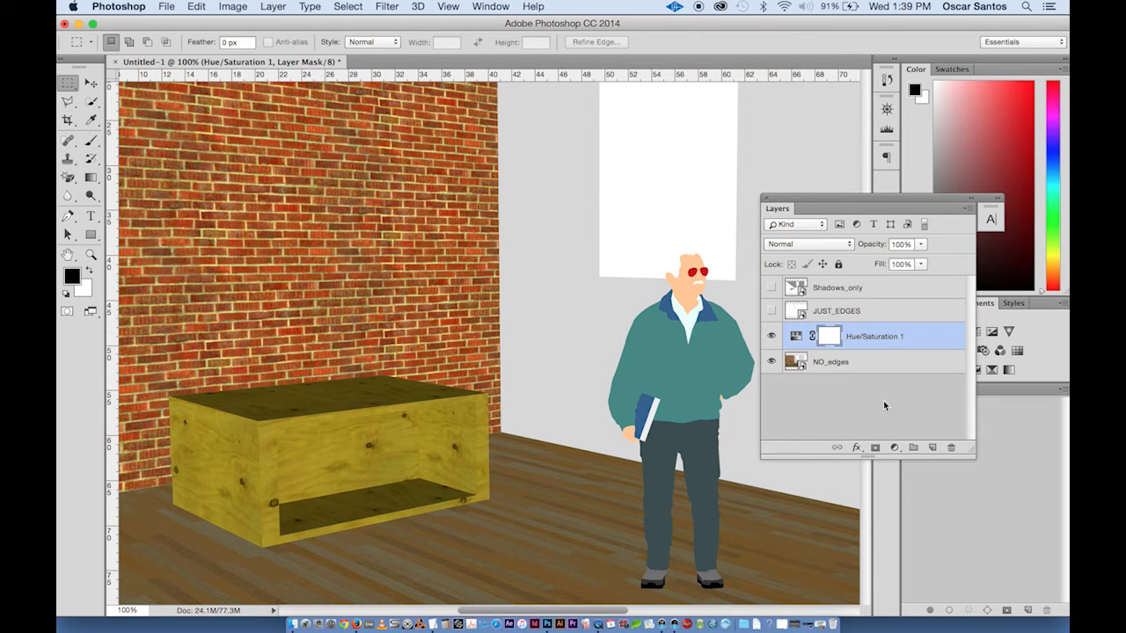
# - Add a Levels adjustment layer with black input 15, white input 242, and the midtone slider moved darker
pyautogui.click(894, 450)
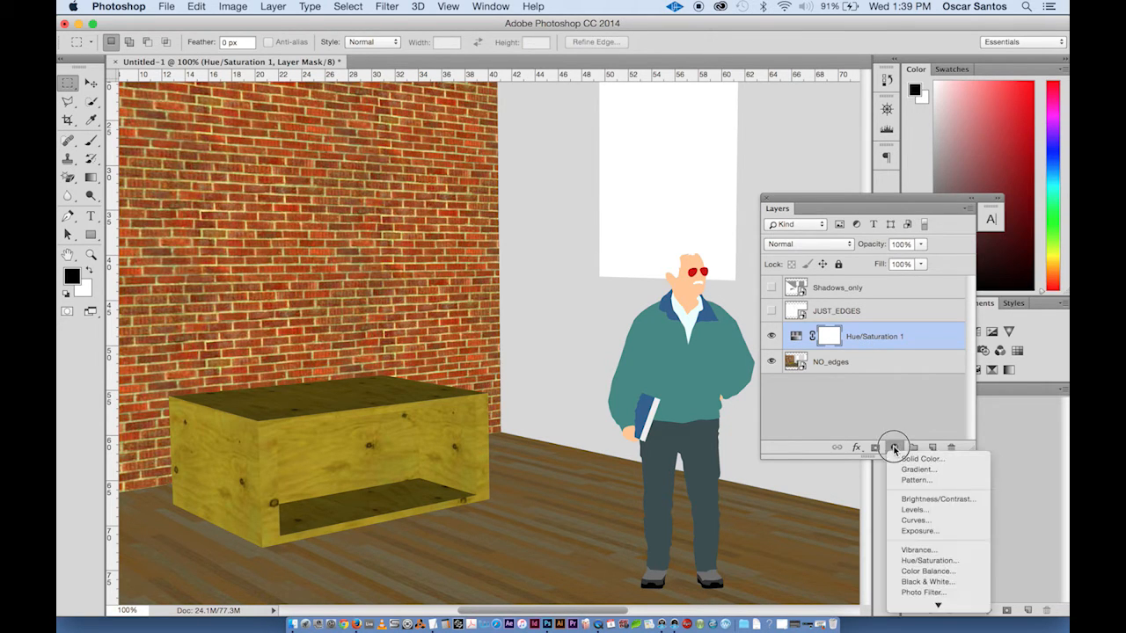
pyautogui.click(916, 510)
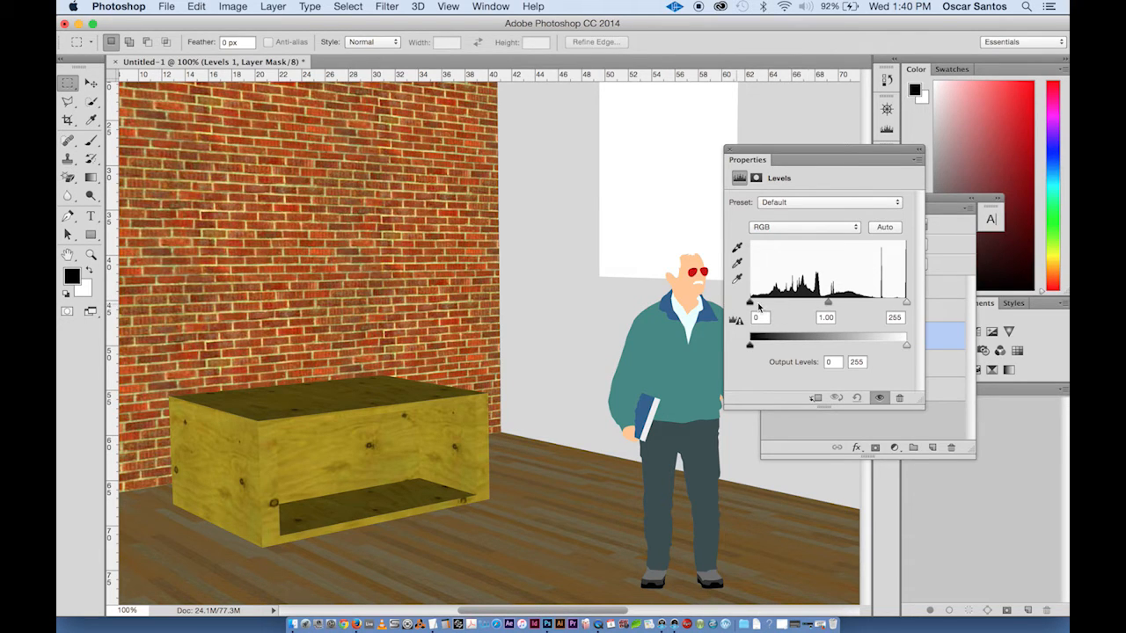
pyautogui.moveTo(750, 302); pyautogui.dragTo(758, 304)
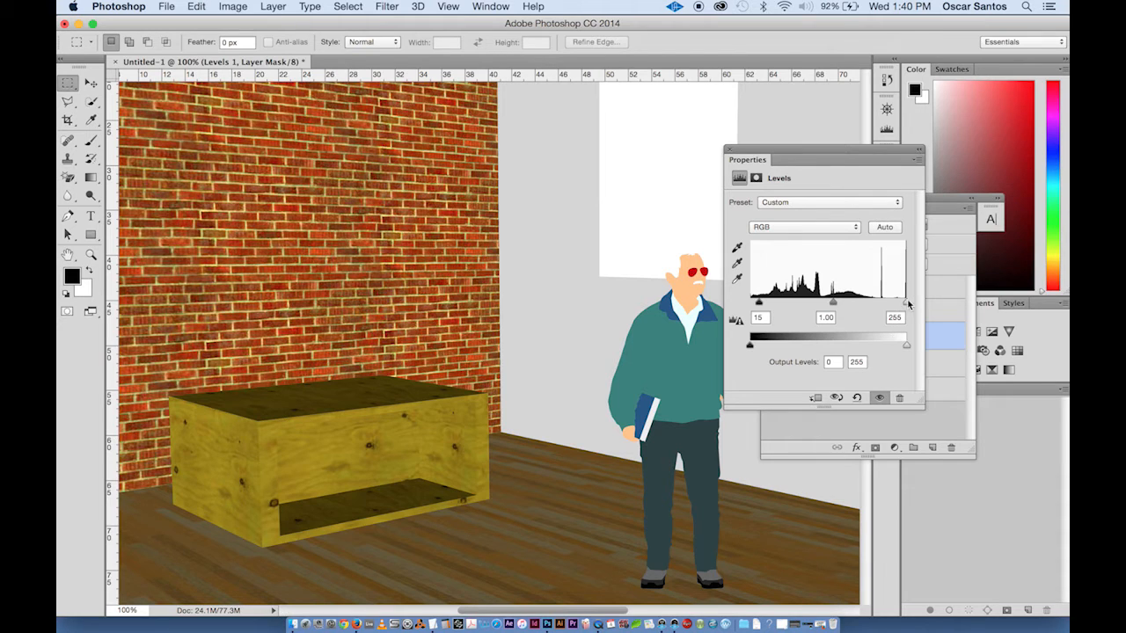
pyautogui.moveTo(906, 303); pyautogui.dragTo(898, 302)
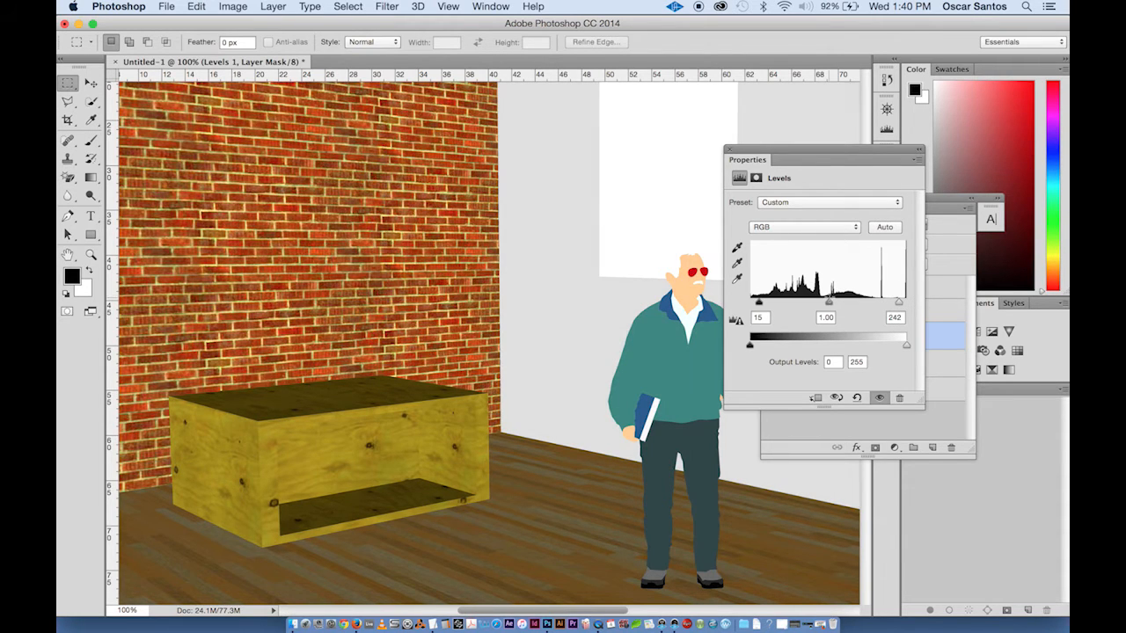
pyautogui.moveTo(829, 305); pyautogui.dragTo(766, 305)
pyautogui.click(729, 148)
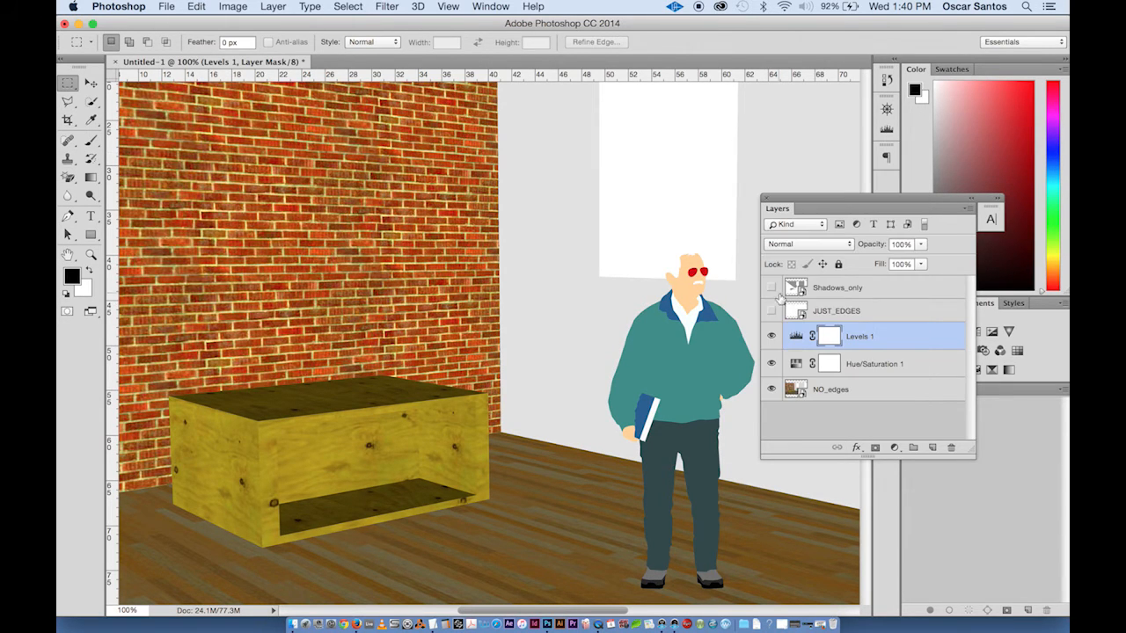
# - Toggle the Hue/Saturation and Levels layers' visibility to compare the image with and without adjustments
pyautogui.click(772, 364)
pyautogui.click(772, 336)
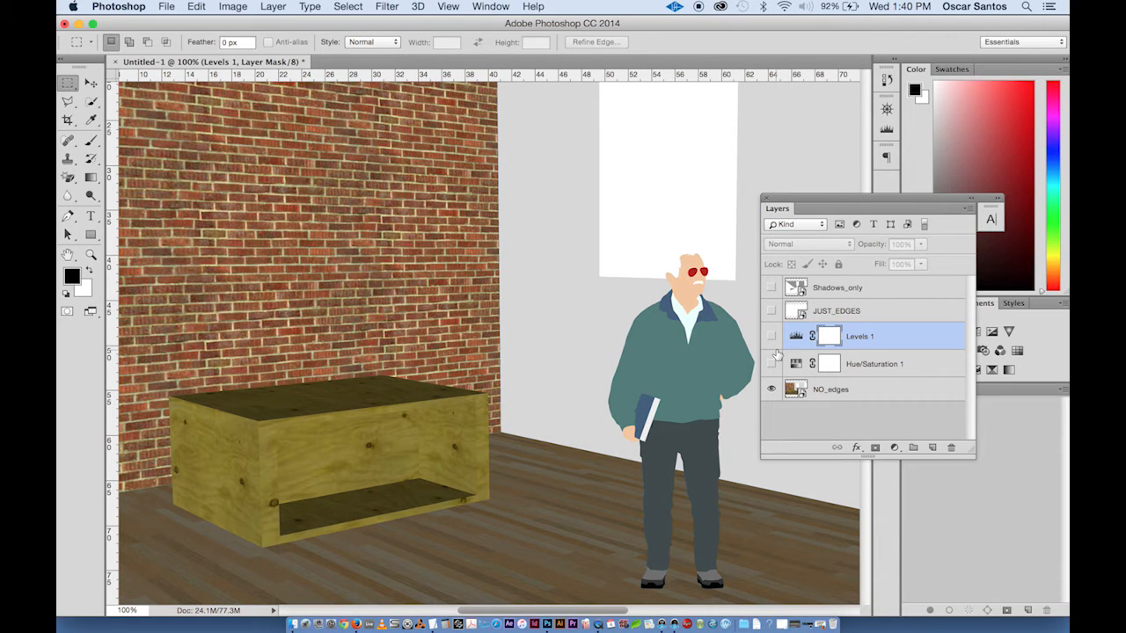
pyautogui.click(771, 364)
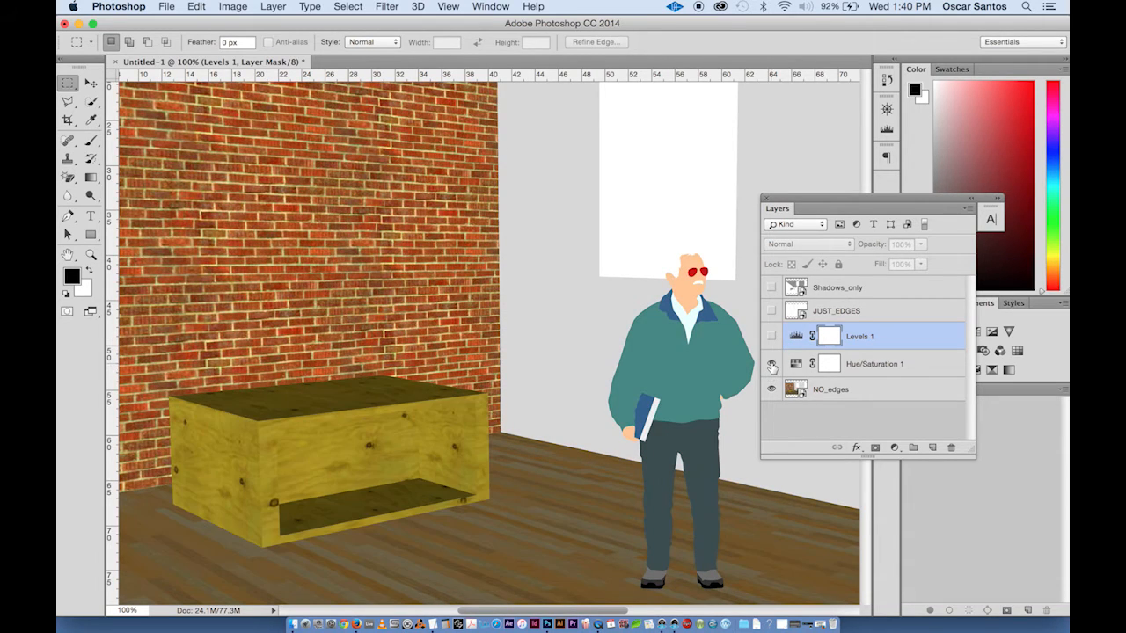
pyautogui.click(772, 337)
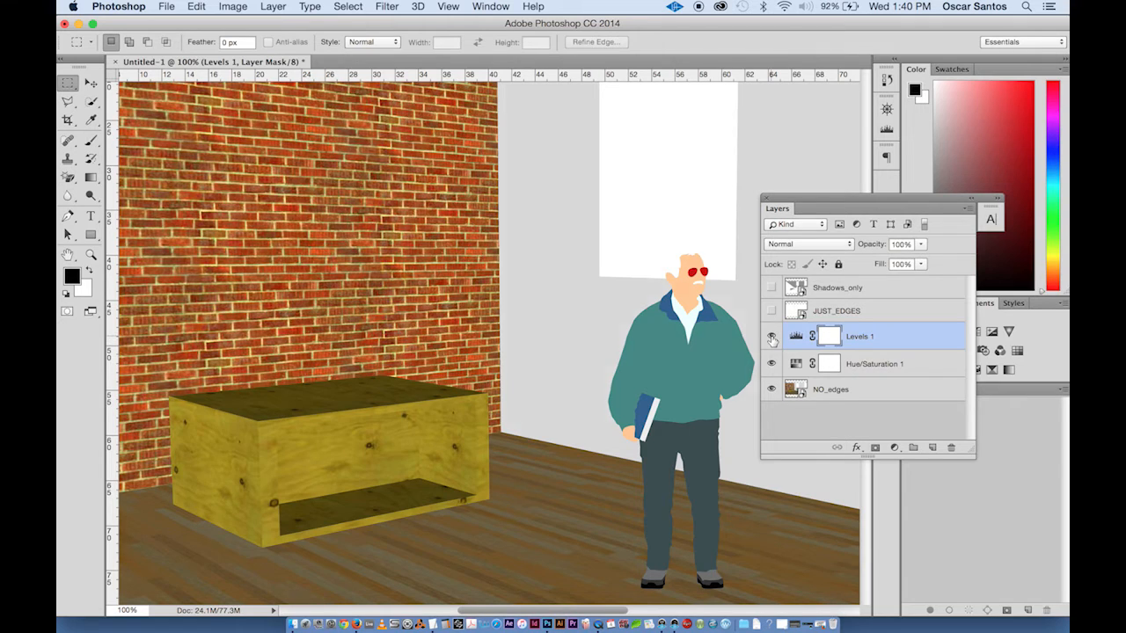
pyautogui.moveTo(771, 365); pyautogui.dragTo(771, 338)
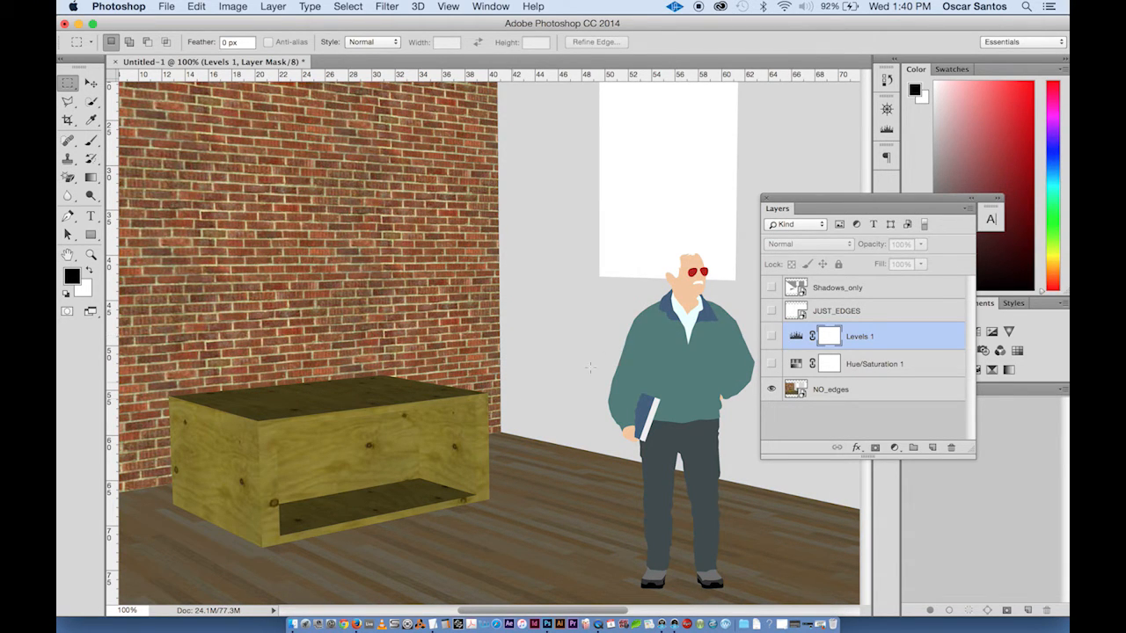
pyautogui.moveTo(772, 340); pyautogui.dragTo(771, 361)
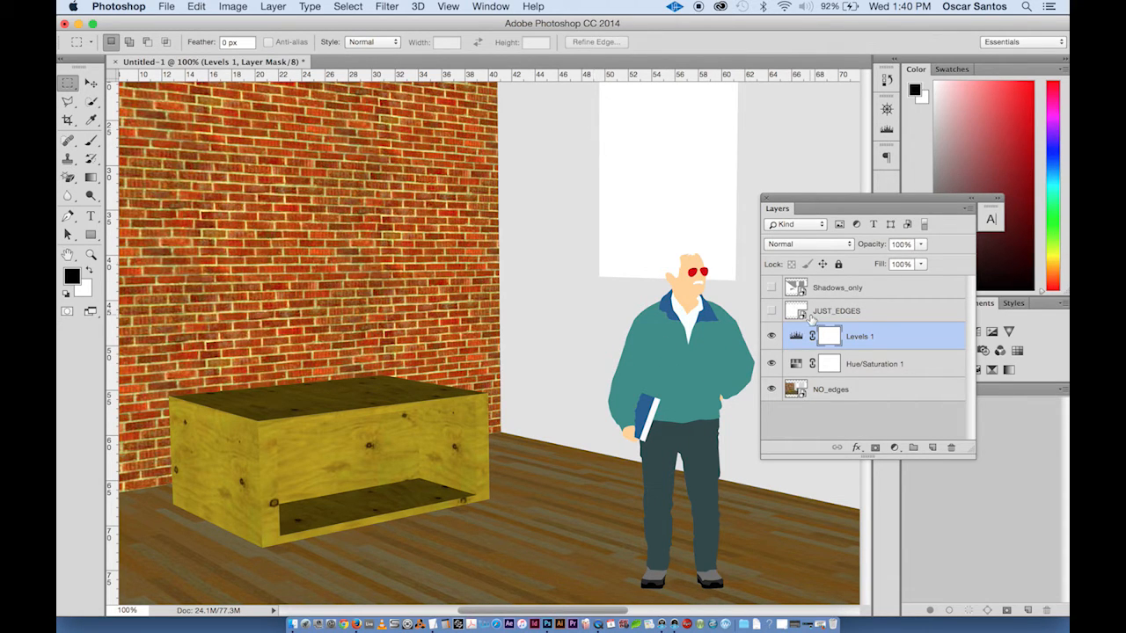
# - Select the JUST_EDGES layer and make it visible again
pyautogui.click(808, 315)
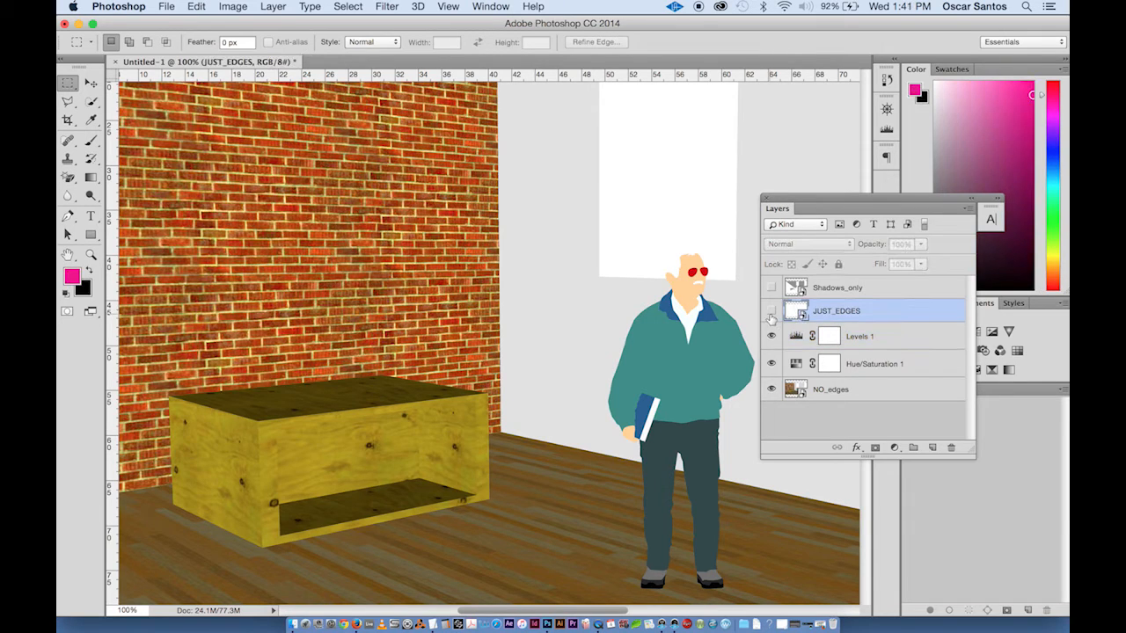
pyautogui.click(770, 315)
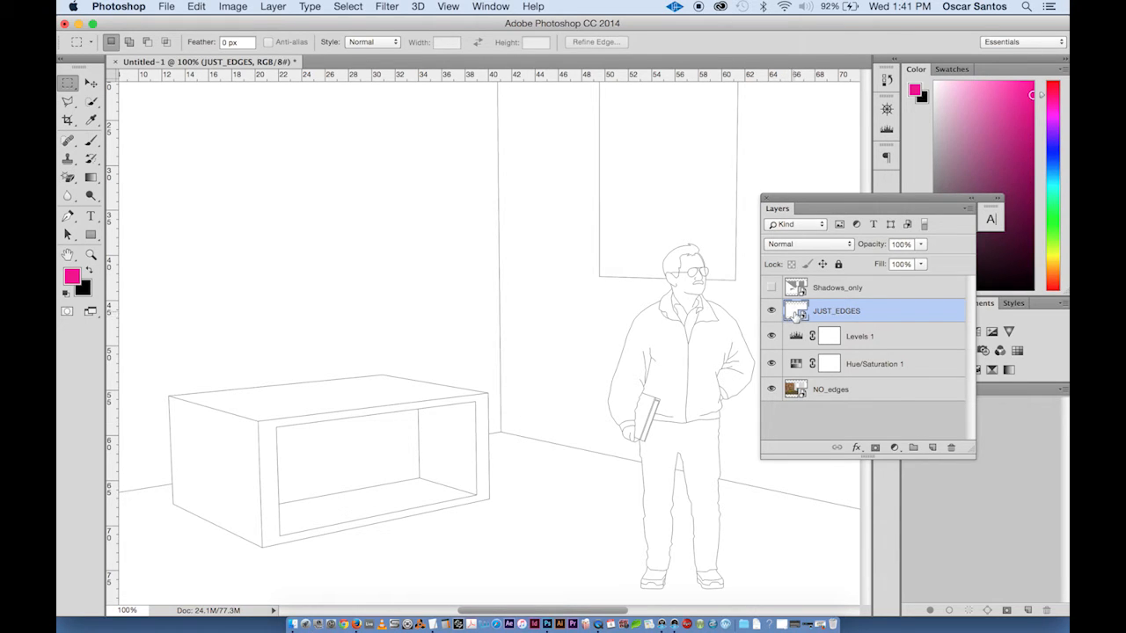
# - Set the JUST_EDGES layer's blend mode to Multiply and toggle its visibility to compare the result
pyautogui.click(814, 245)
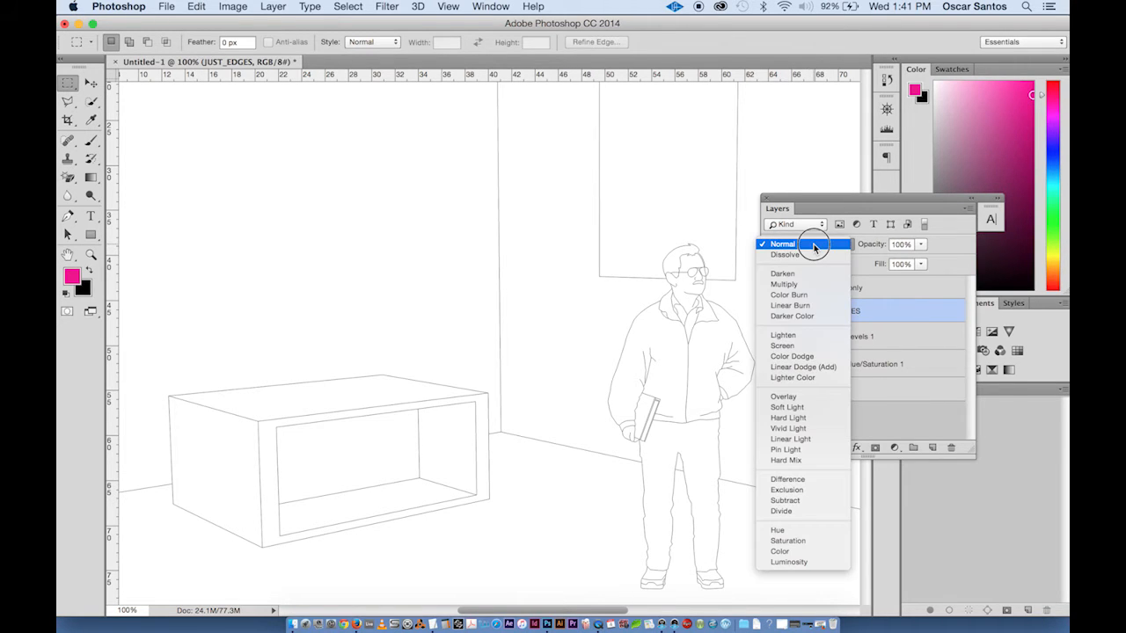
pyautogui.click(794, 285)
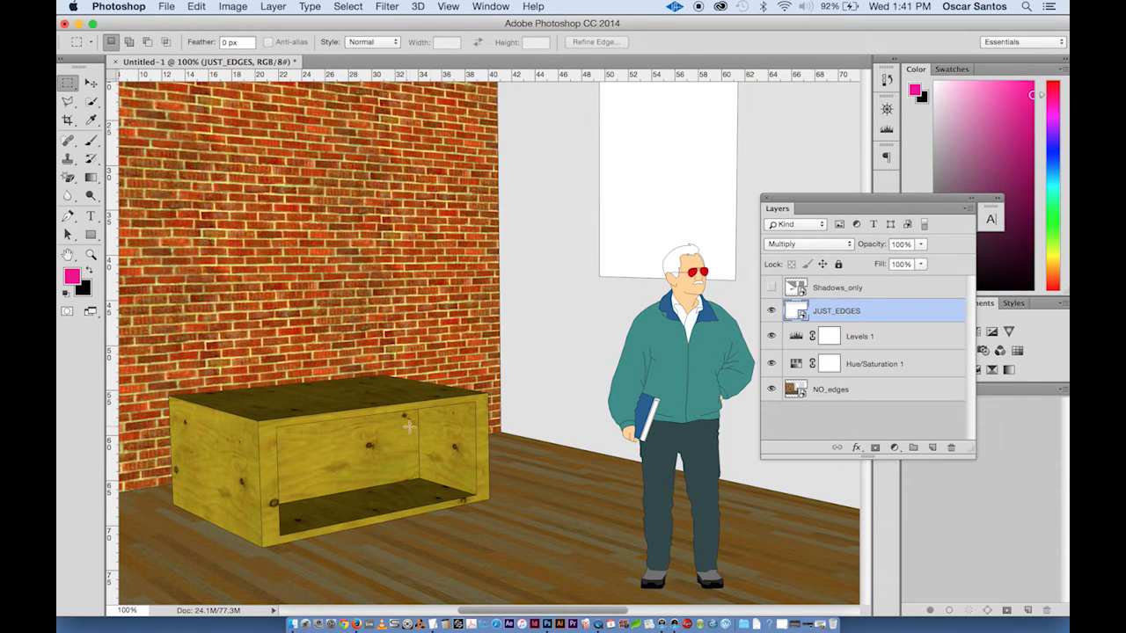
pyautogui.click(773, 312)
pyautogui.click(773, 313)
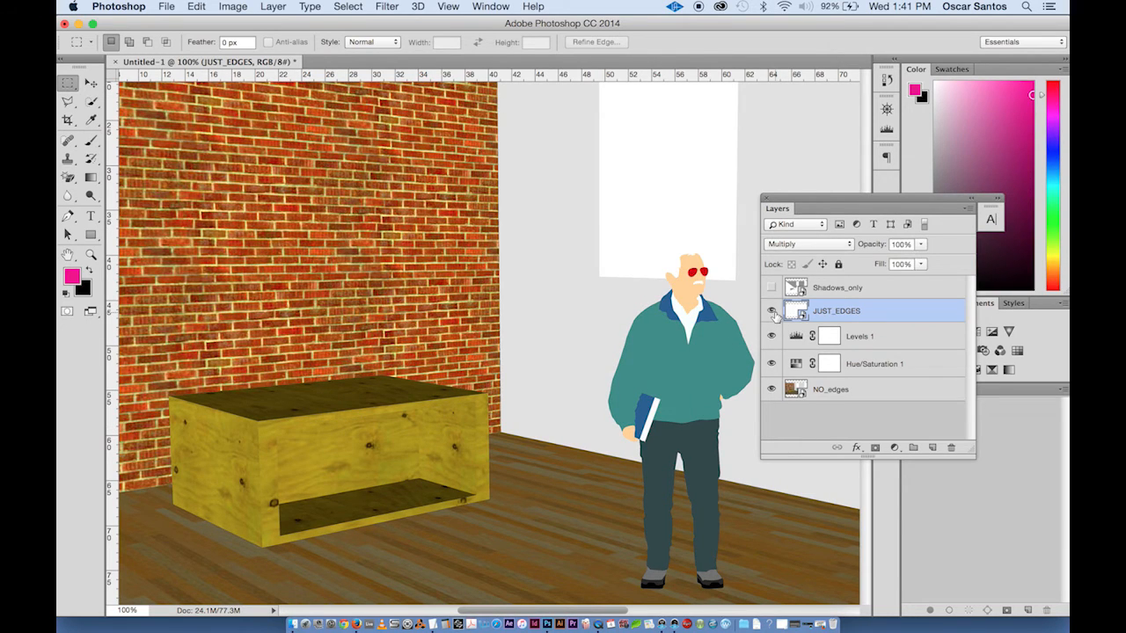
pyautogui.click(773, 313)
pyautogui.click(773, 313)
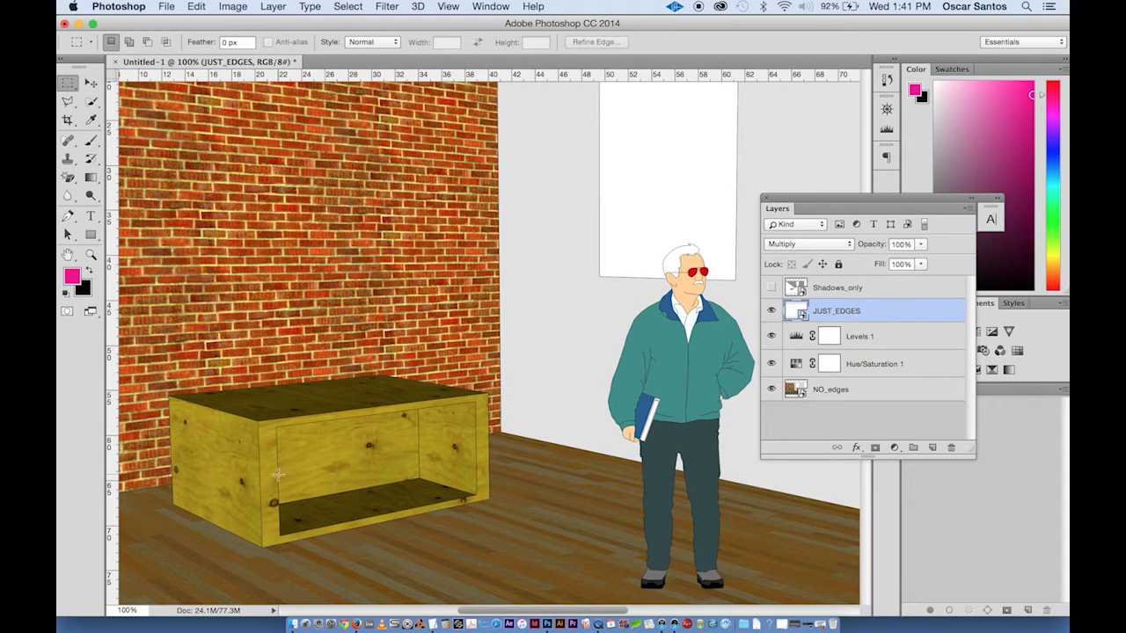
# - Zoom in on the bench and toggle the JUST_EDGES layer on and off to examine its edge lines
pyautogui.press('super+equal')
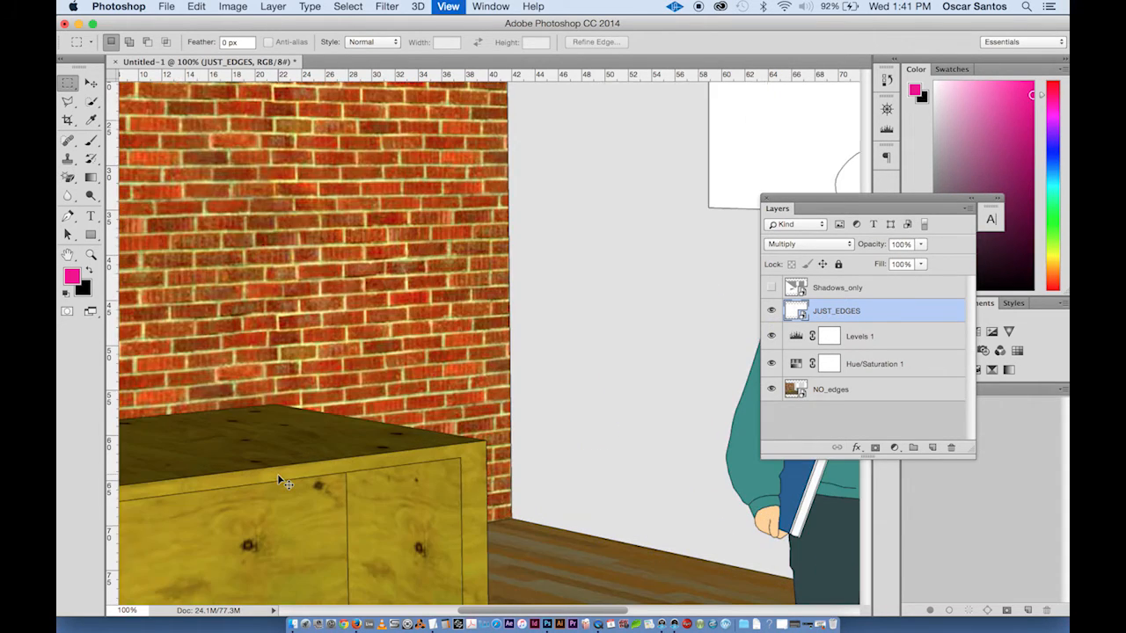
pyautogui.moveTo(385, 463); pyautogui.dragTo(565, 251)
pyautogui.moveTo(437, 359); pyautogui.dragTo(505, 367)
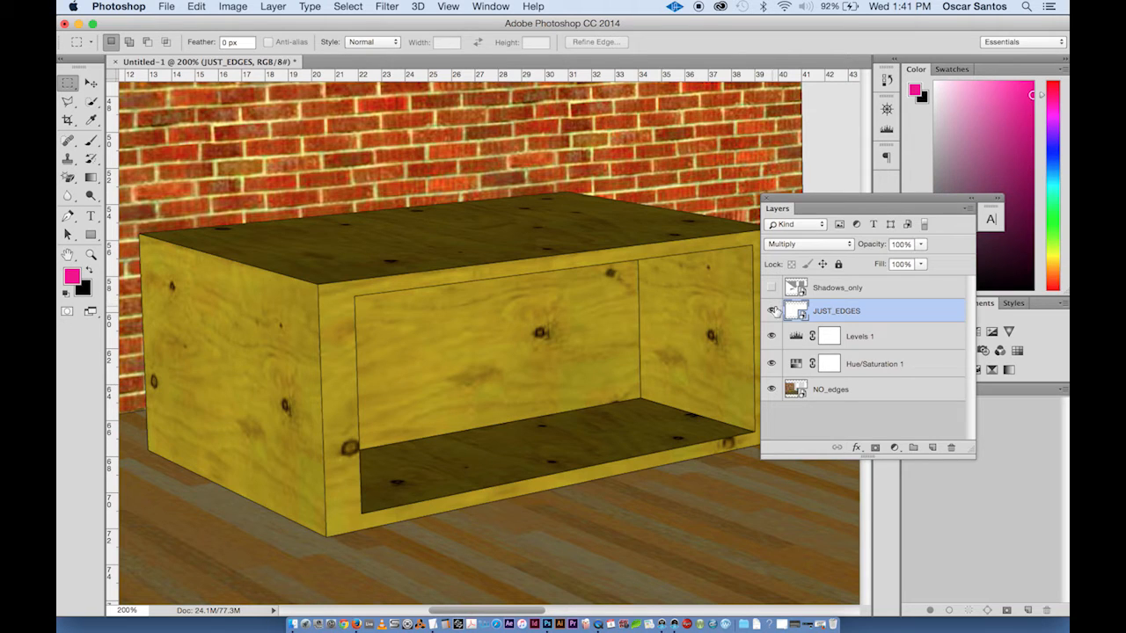
pyautogui.click(773, 310)
pyautogui.click(772, 311)
pyautogui.click(771, 313)
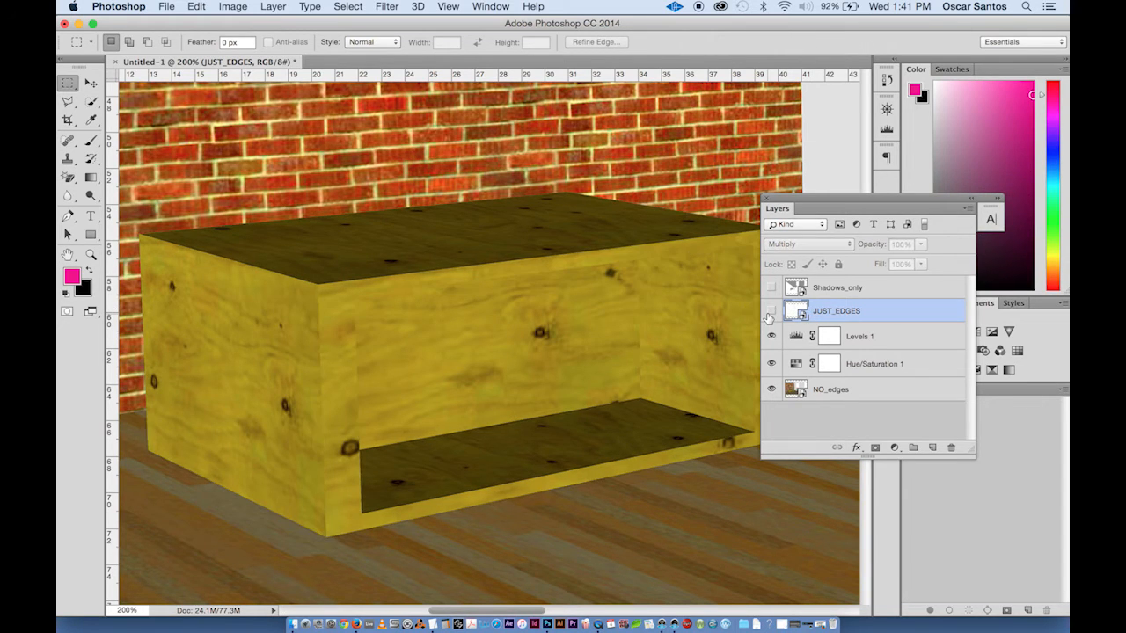
pyautogui.click(771, 312)
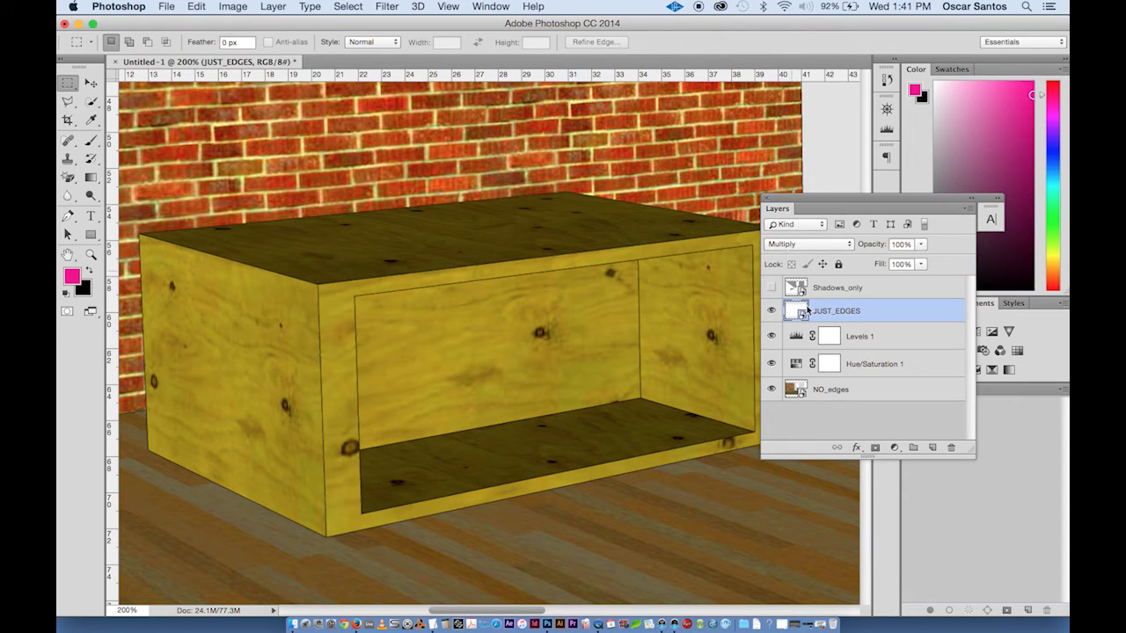
# - Add a layer mask to JUST_EDGES and paint black on it with the Brush to hide the bench front's edge lines
pyautogui.click(875, 449)
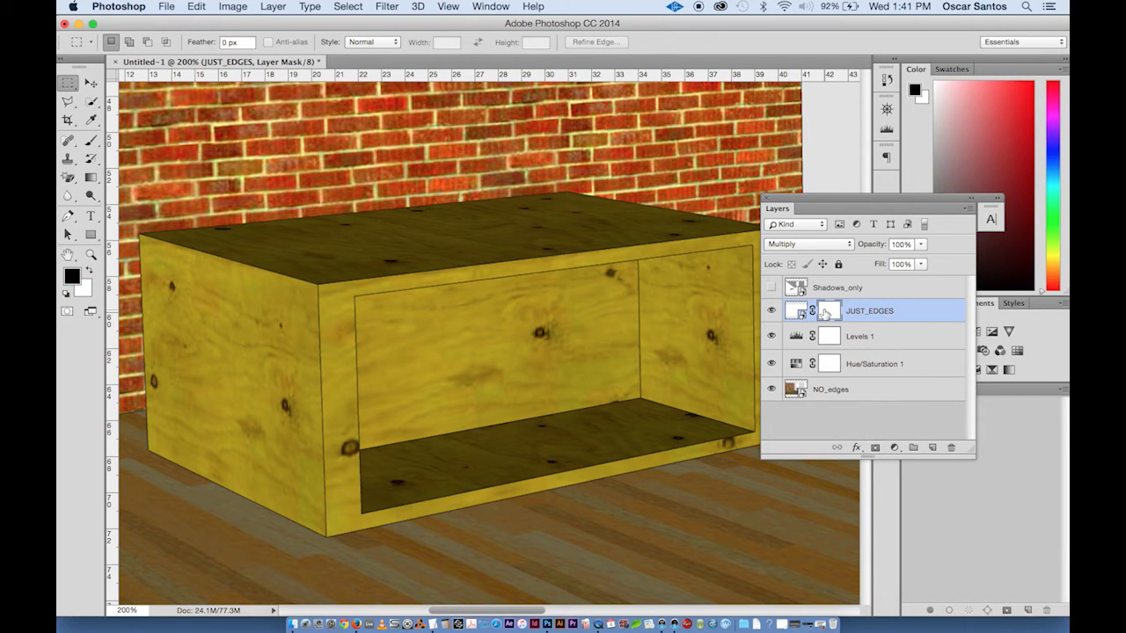
pyautogui.click(92, 142)
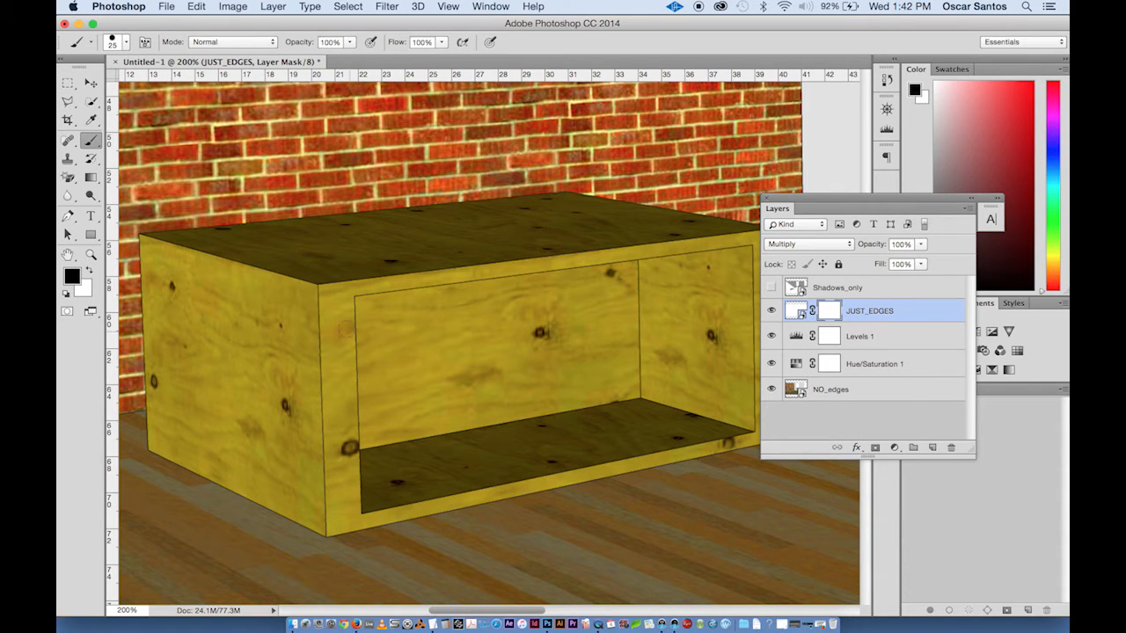
pyautogui.moveTo(317, 293); pyautogui.dragTo(328, 524)
pyautogui.moveTo(353, 306); pyautogui.dragTo(364, 460)
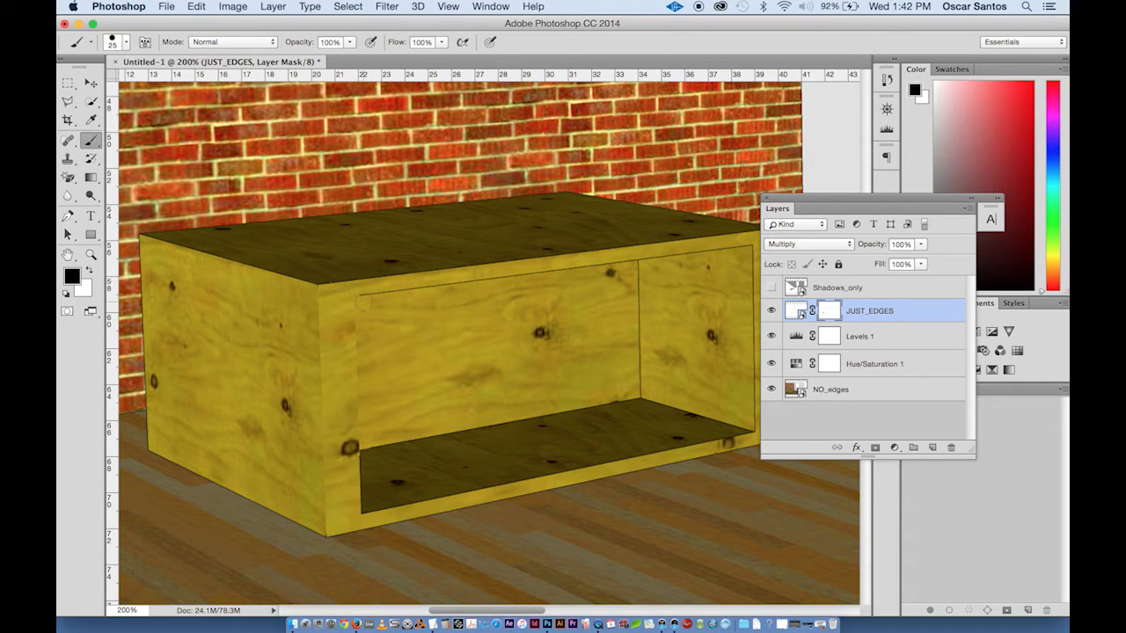
pyautogui.moveTo(369, 300)
pyautogui.mouseDown()
pyautogui.moveTo(512, 267)
pyautogui.moveTo(650, 259)
pyautogui.moveTo(635, 260)
pyautogui.mouseUp()
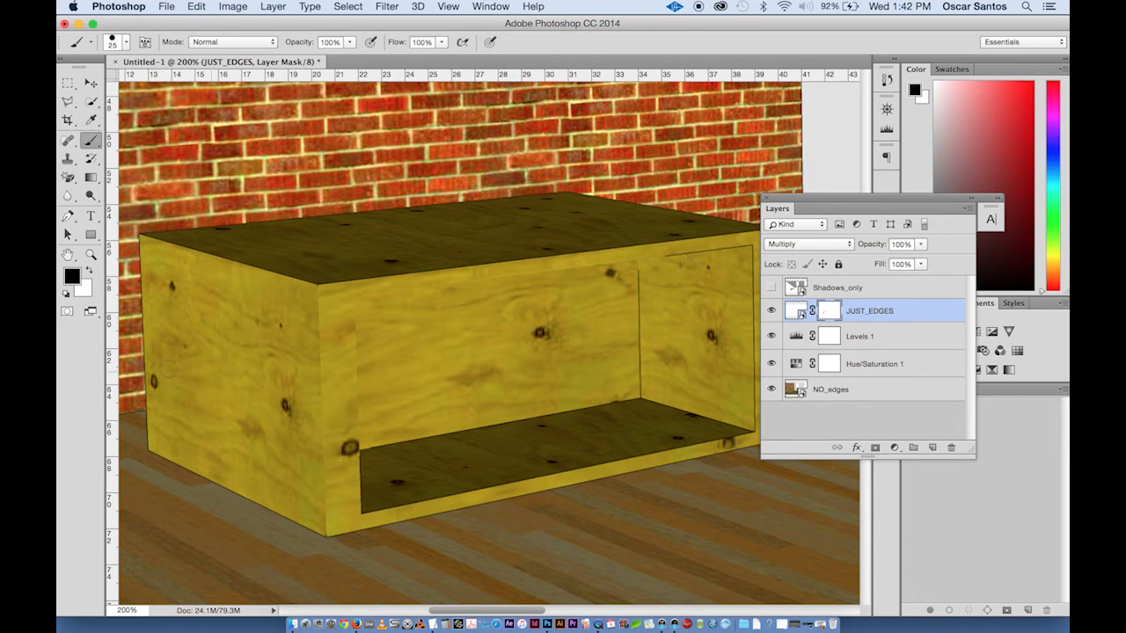
# - Switch the brush to white and paint over the mask to restore the hidden bench edge lines
pyautogui.click(89, 271)
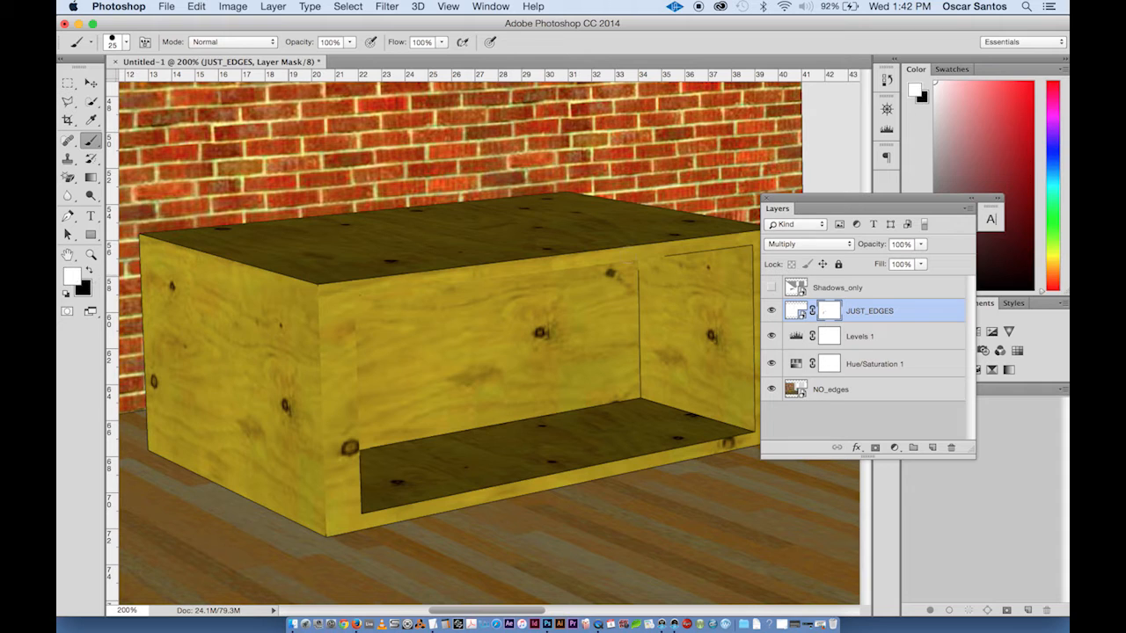
pyautogui.moveTo(666, 255)
pyautogui.mouseDown()
pyautogui.moveTo(610, 262)
pyautogui.moveTo(351, 293)
pyautogui.moveTo(359, 444)
pyautogui.mouseUp()
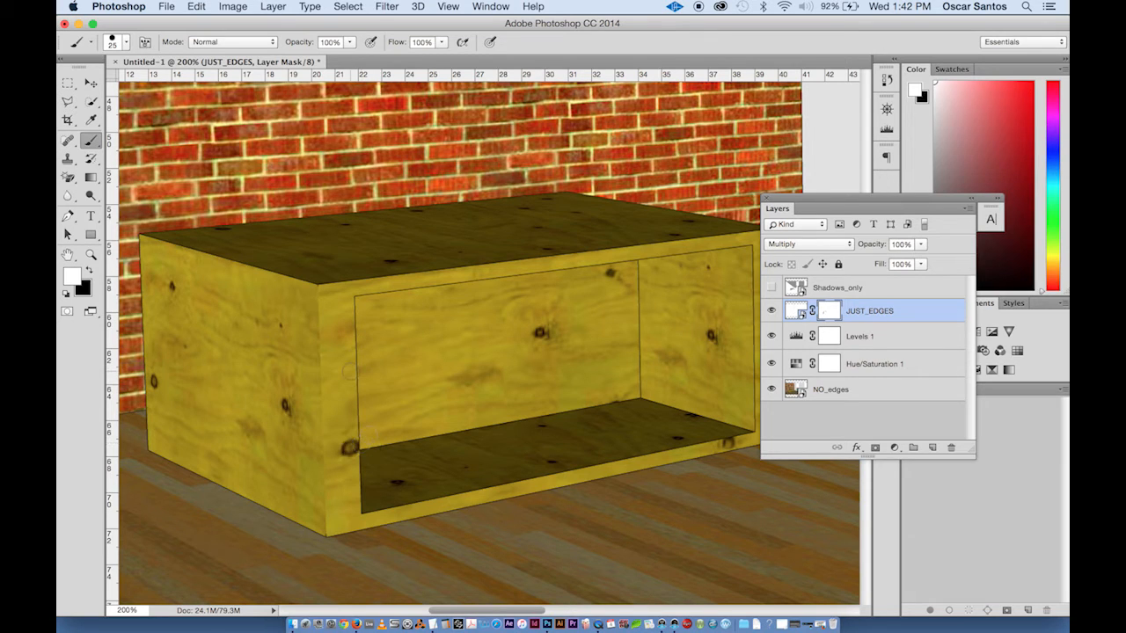
pyautogui.moveTo(317, 271); pyautogui.dragTo(324, 535)
# - Select the JUST_EDGES layer itself and apply a Gaussian Blur with a radius of 2.3 pixels
pyautogui.hscroll(10, 538, 305)
pyautogui.scroll(-3, 538, 304)
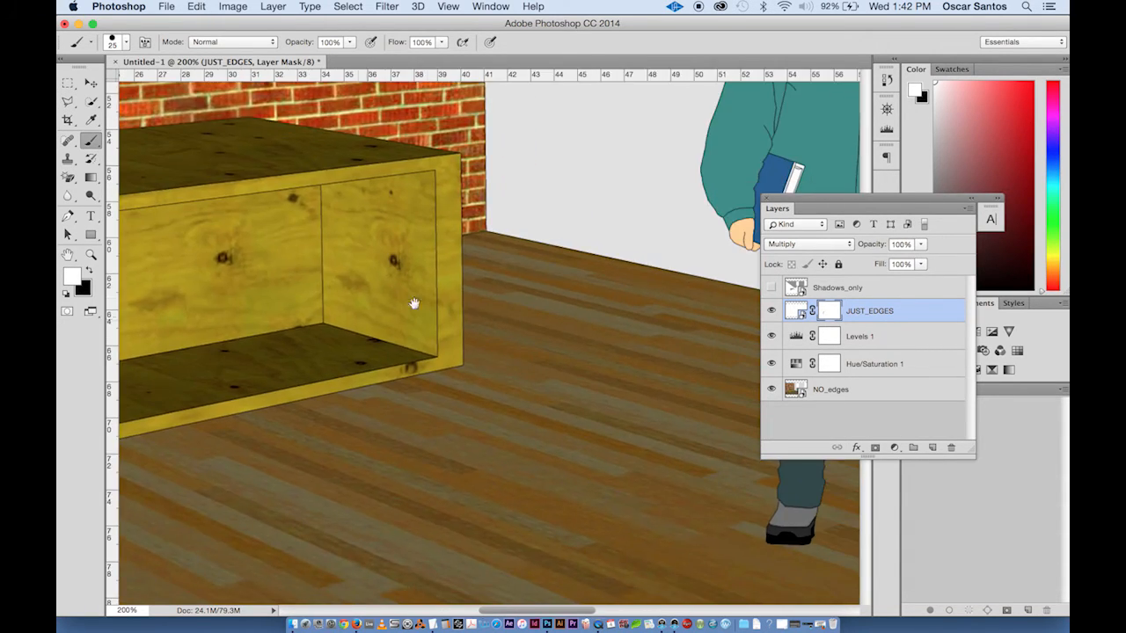
pyautogui.hscroll(12, 535, 248)
pyautogui.scroll(5, 535, 248)
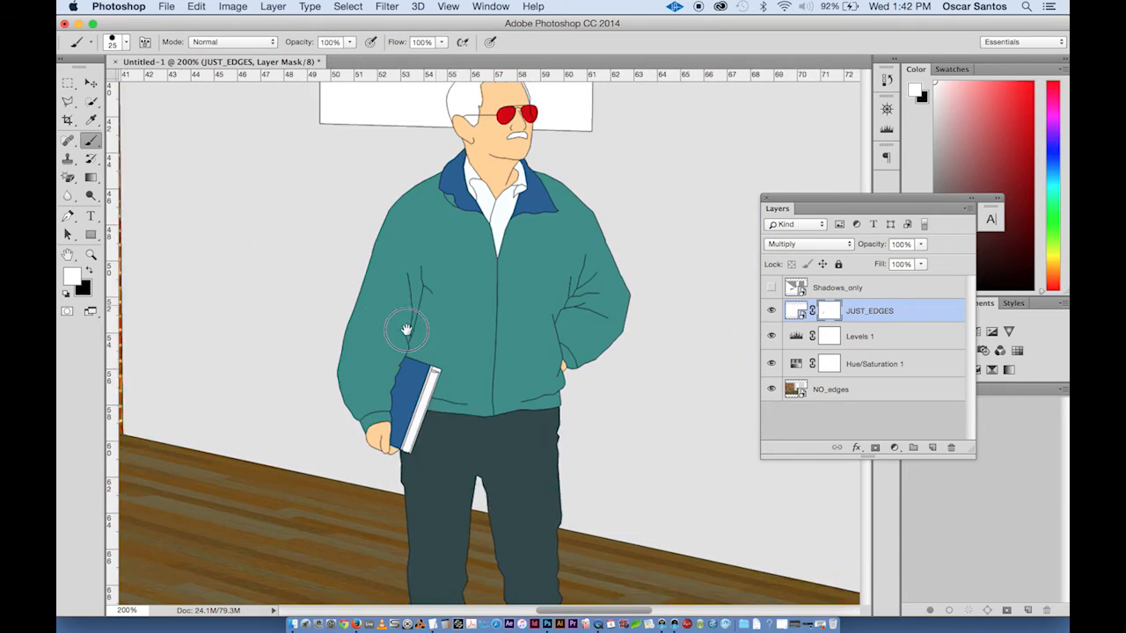
pyautogui.scroll(3, 405, 331)
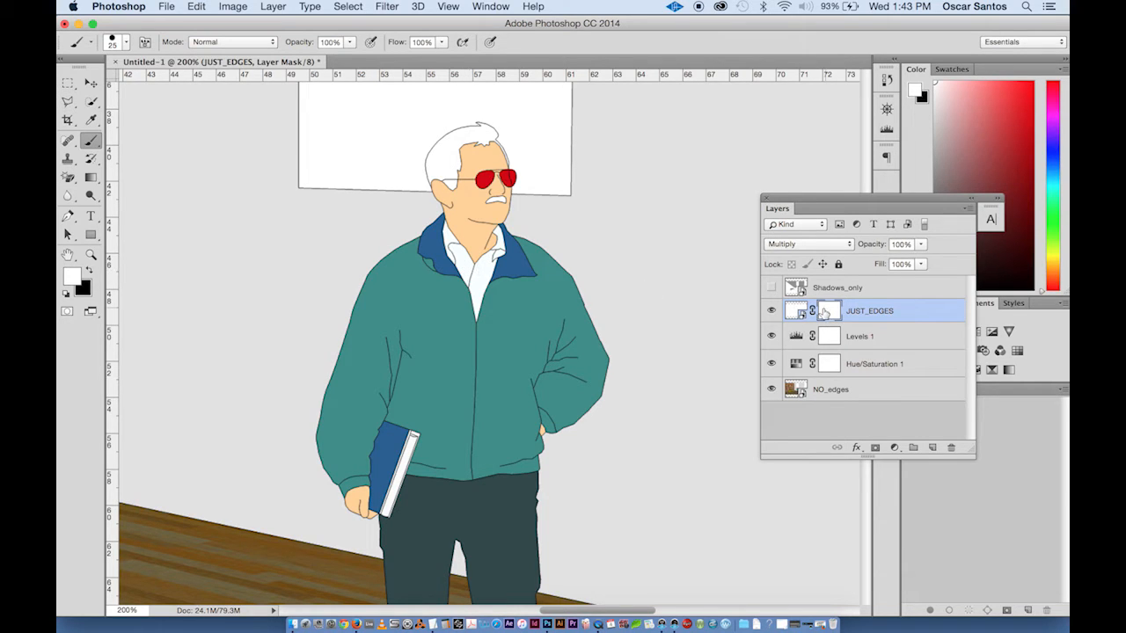
pyautogui.click(796, 314)
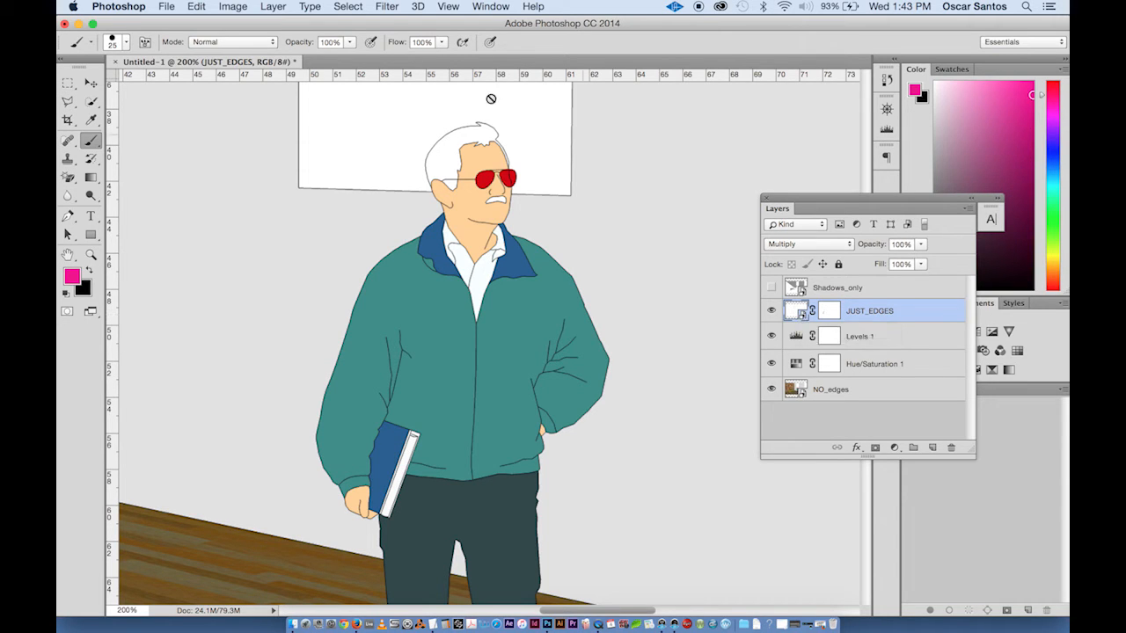
pyautogui.click(396, 7)
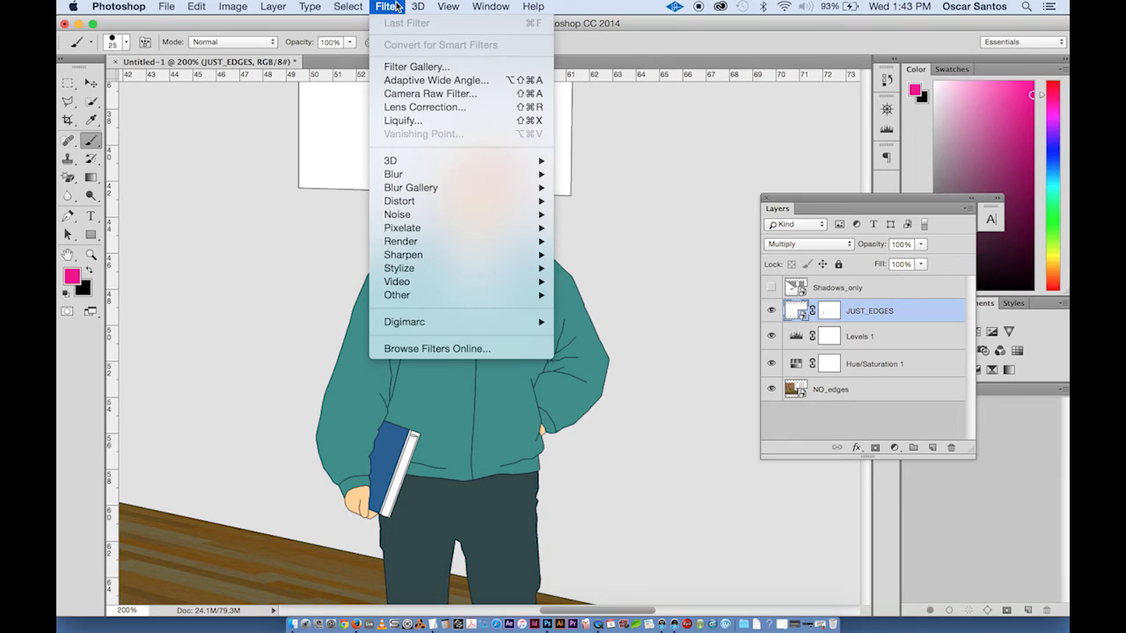
pyautogui.moveTo(432, 175)
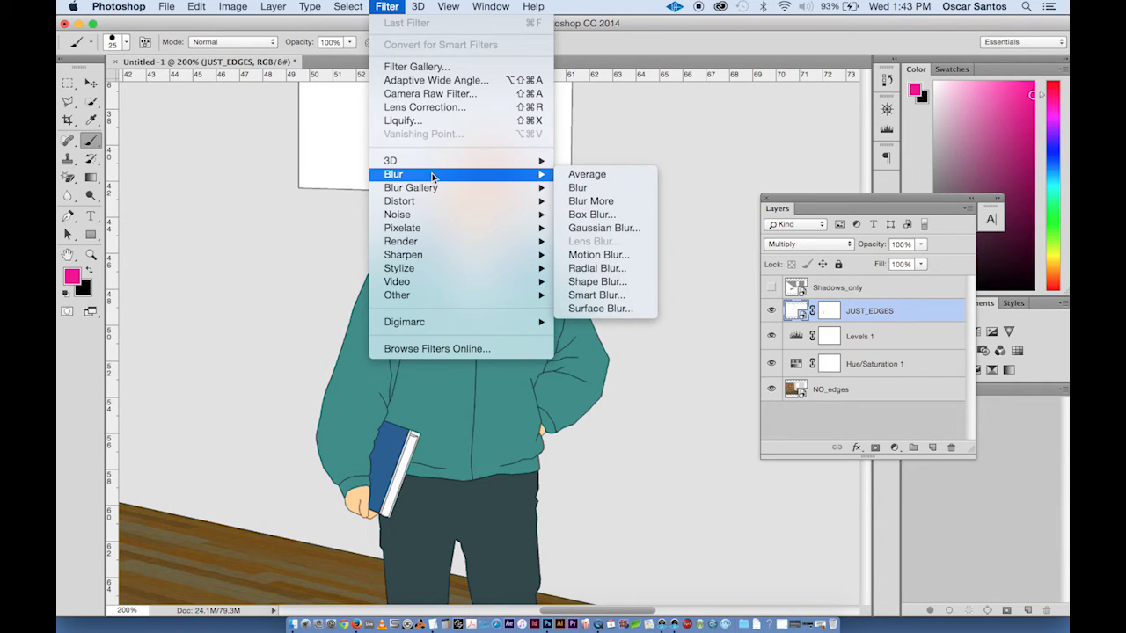
pyautogui.click(625, 229)
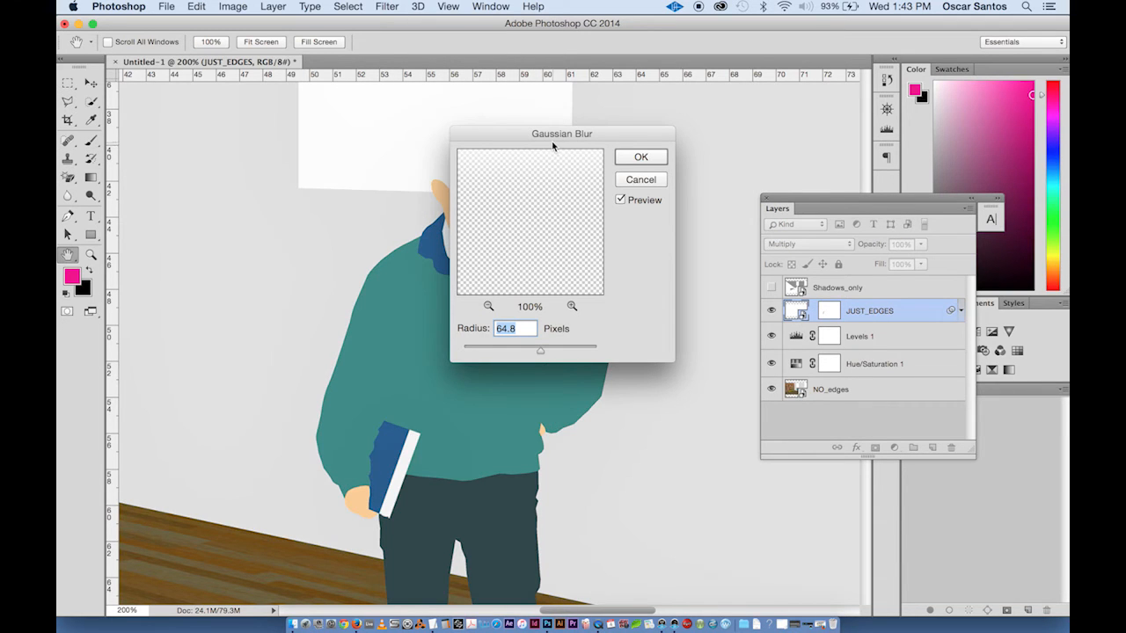
pyautogui.moveTo(552, 143); pyautogui.dragTo(718, 113)
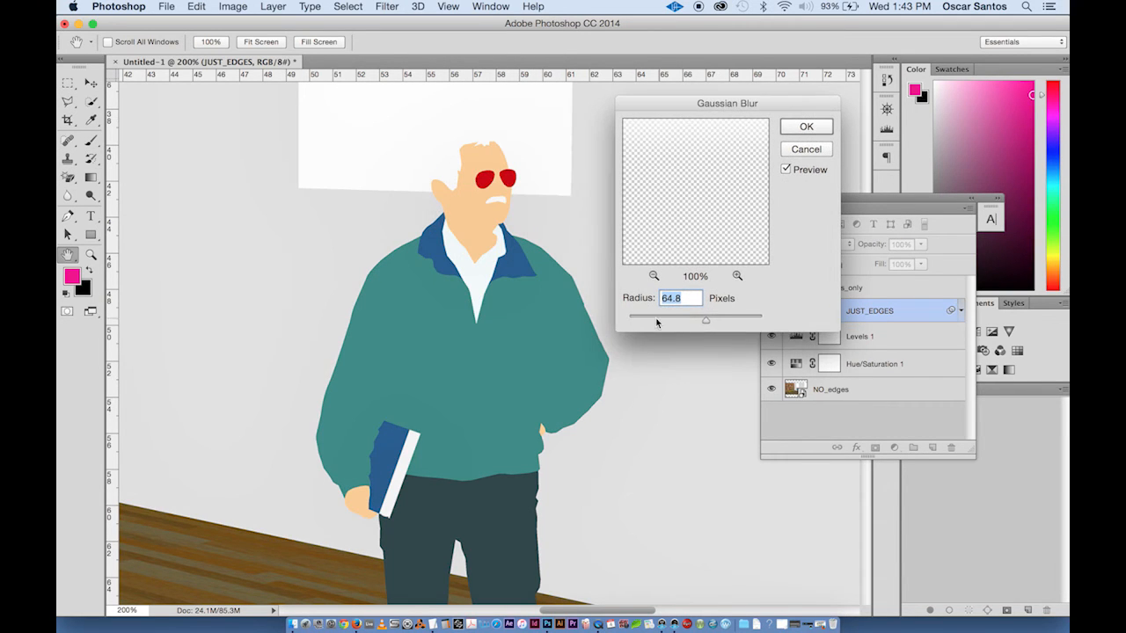
pyautogui.moveTo(642, 324)
pyautogui.mouseDown()
pyautogui.moveTo(626, 322)
pyautogui.moveTo(645, 320)
pyautogui.mouseUp()
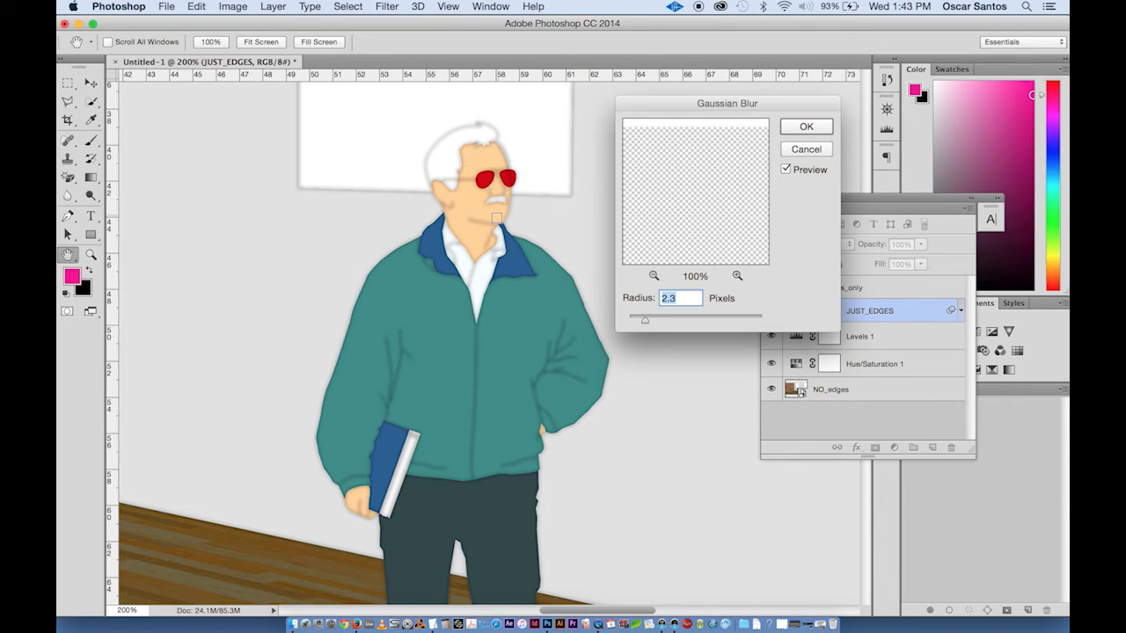
pyautogui.hscroll(-5, 414, 360)
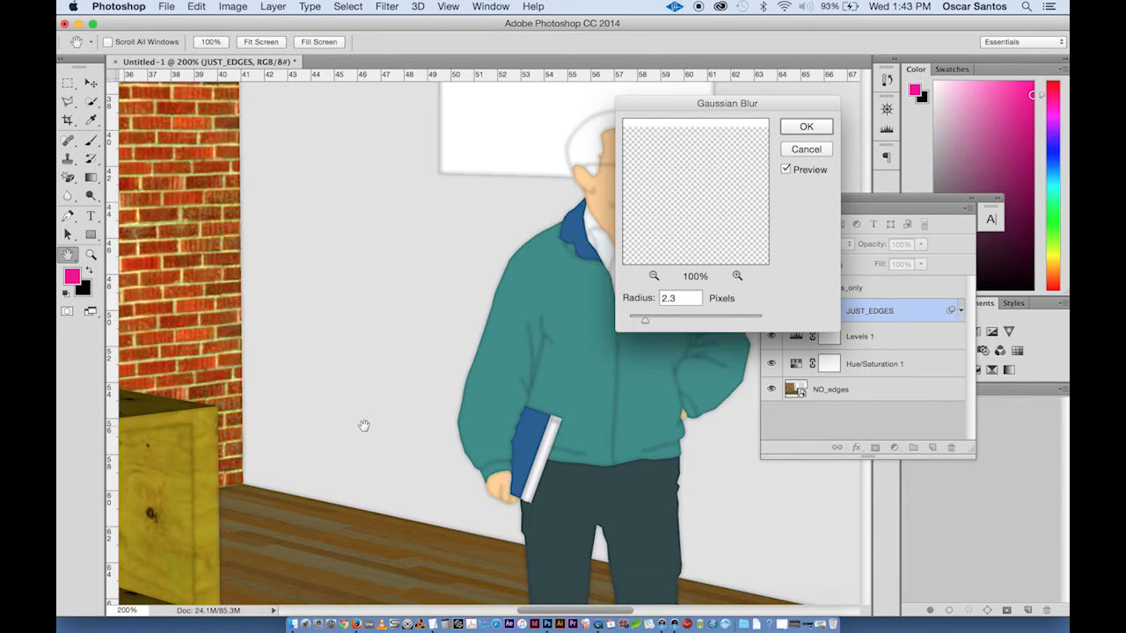
pyautogui.hscroll(-3, 363, 426)
pyautogui.hscroll(-5, 496, 395)
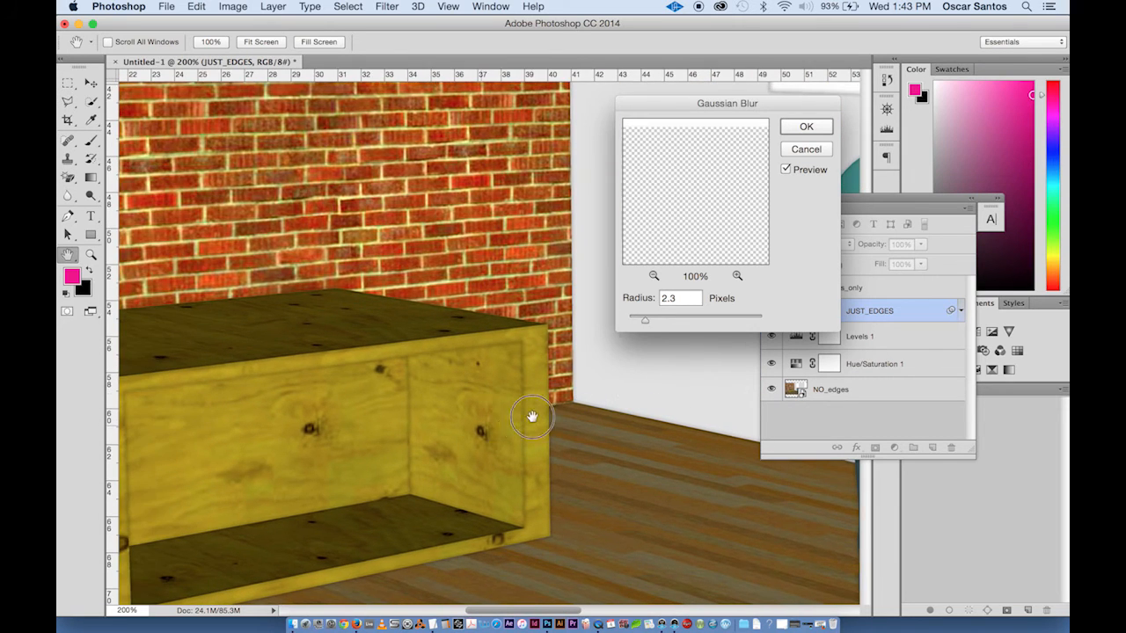
pyautogui.hscroll(-3, 532, 416)
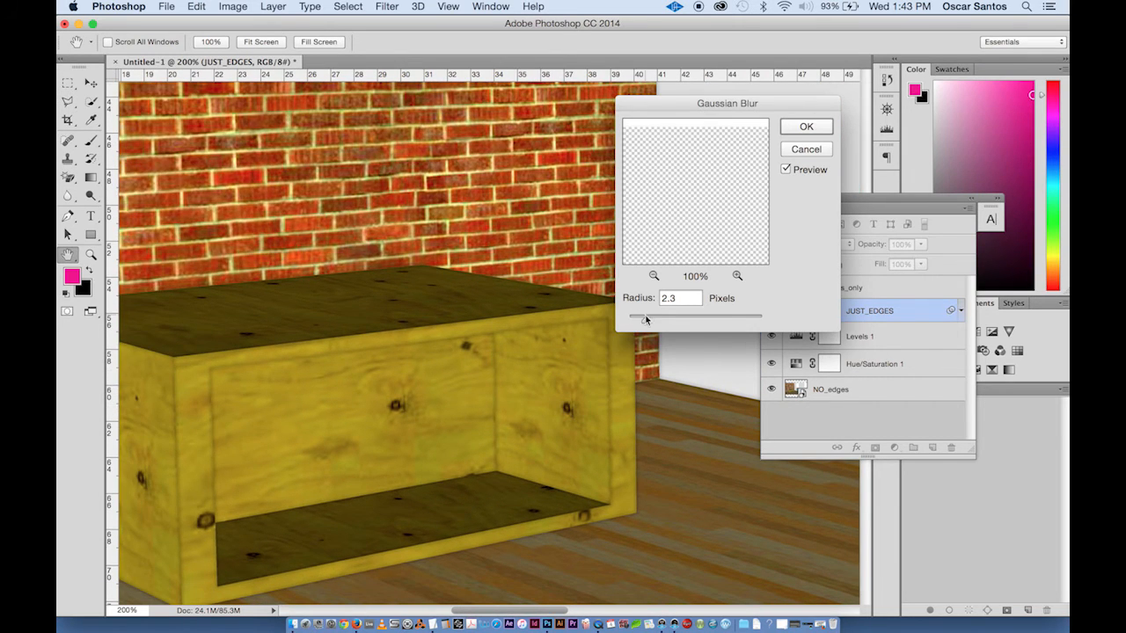
pyautogui.moveTo(646, 323); pyautogui.dragTo(653, 322)
pyautogui.moveTo(653, 320)
pyautogui.mouseDown()
pyautogui.moveTo(629, 323)
pyautogui.moveTo(649, 323)
pyautogui.mouseUp()
pyautogui.click(806, 129)
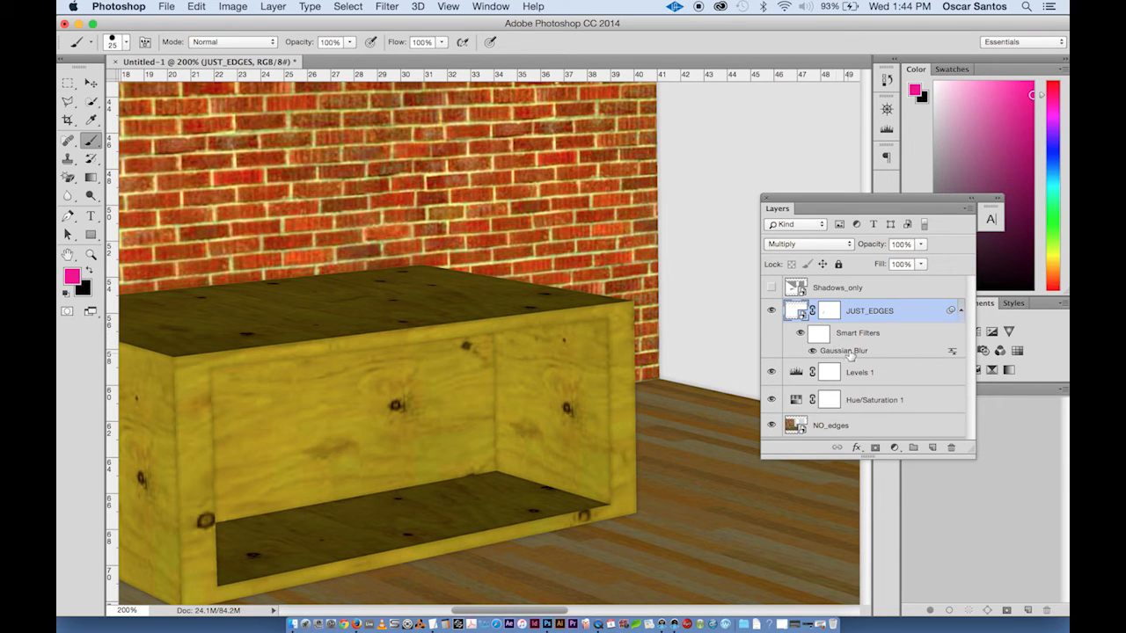
# - Reopen the Gaussian Blur smart filter and increase its radius slightly
pyautogui.doubleClick(847, 356)
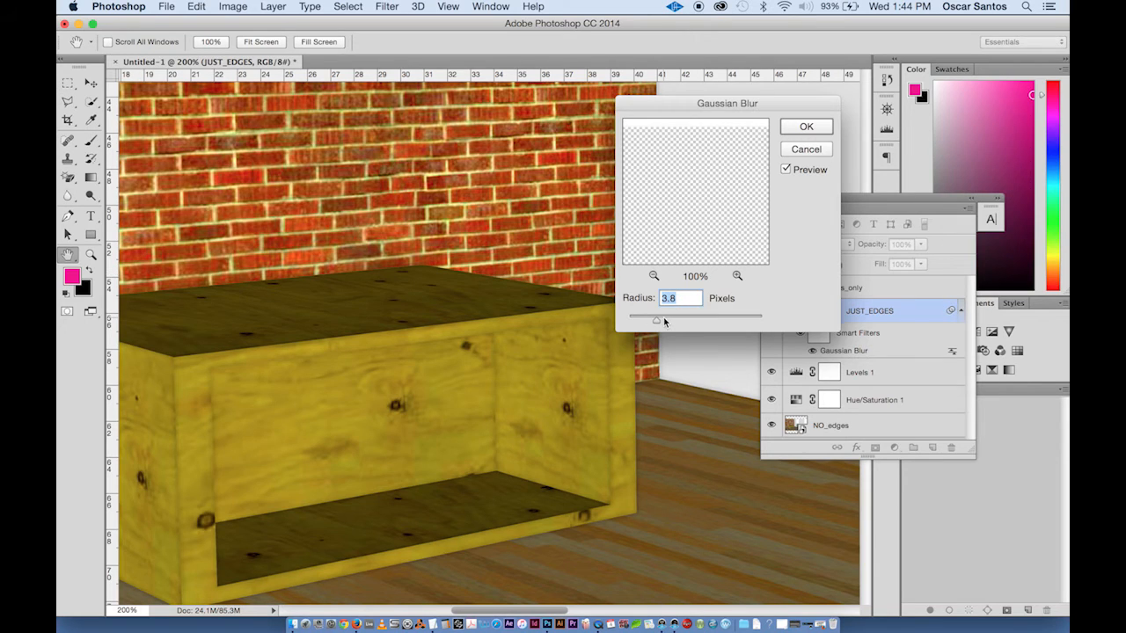
pyautogui.moveTo(665, 322); pyautogui.dragTo(674, 326)
pyautogui.click(805, 125)
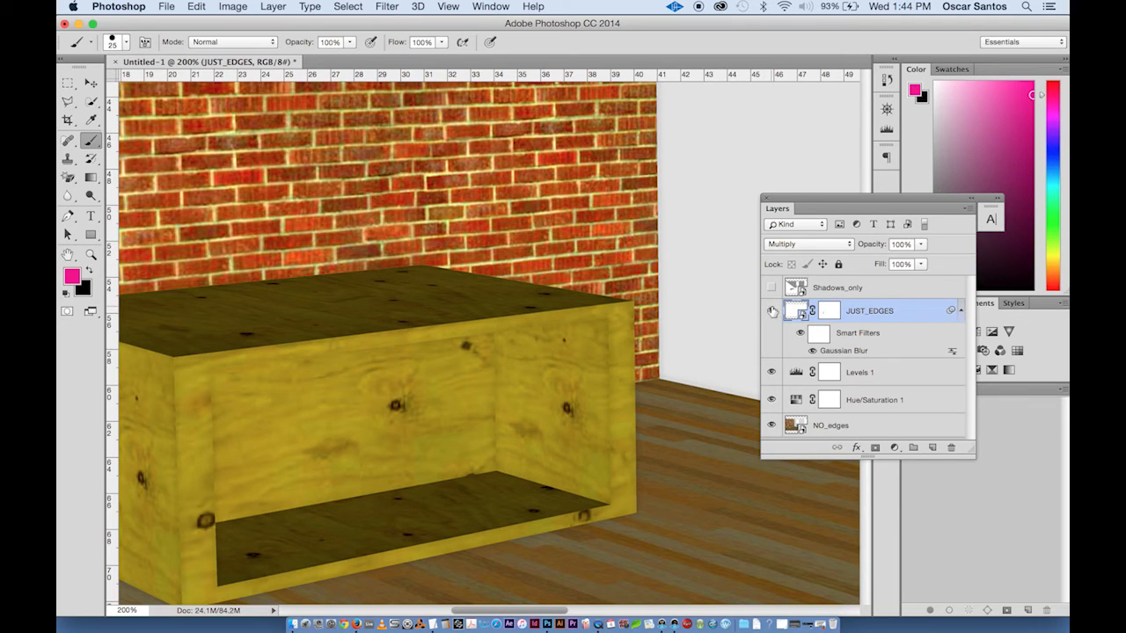
# - Toggle the JUST_EDGES layer and its smart filters on and off to compare the blurred edges across the whole image
pyautogui.click(772, 311)
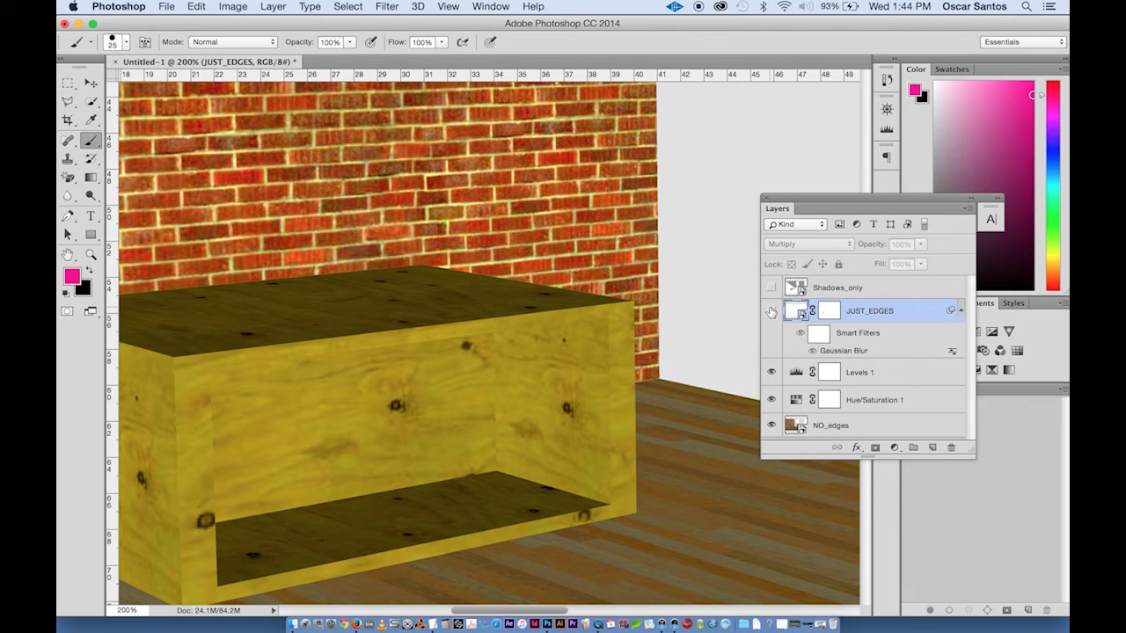
pyautogui.click(771, 312)
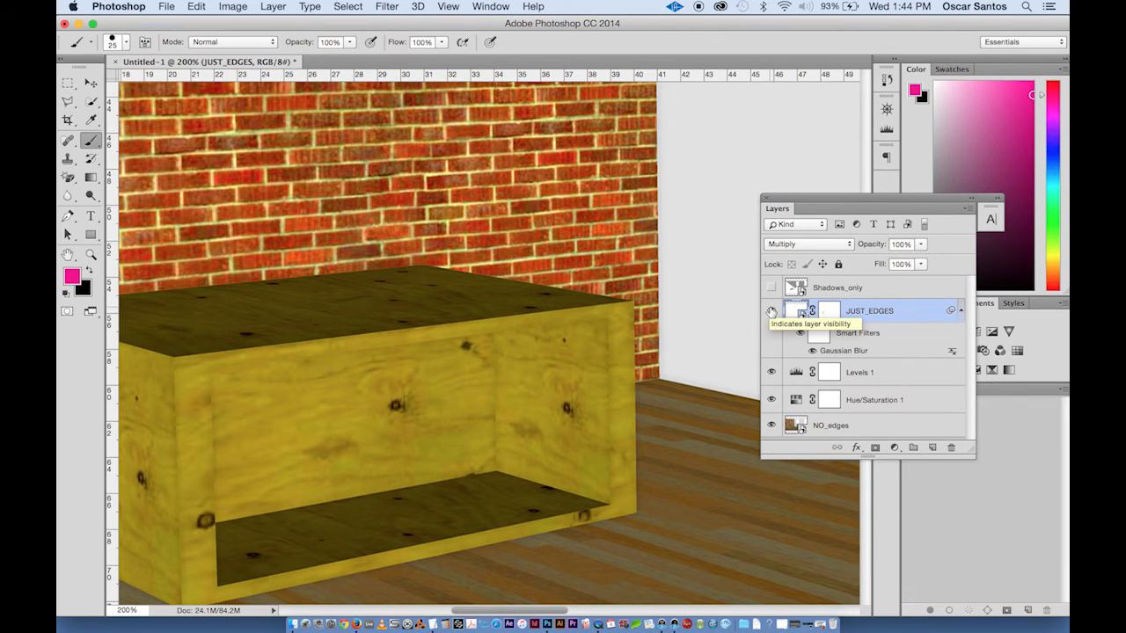
pyautogui.click(771, 311)
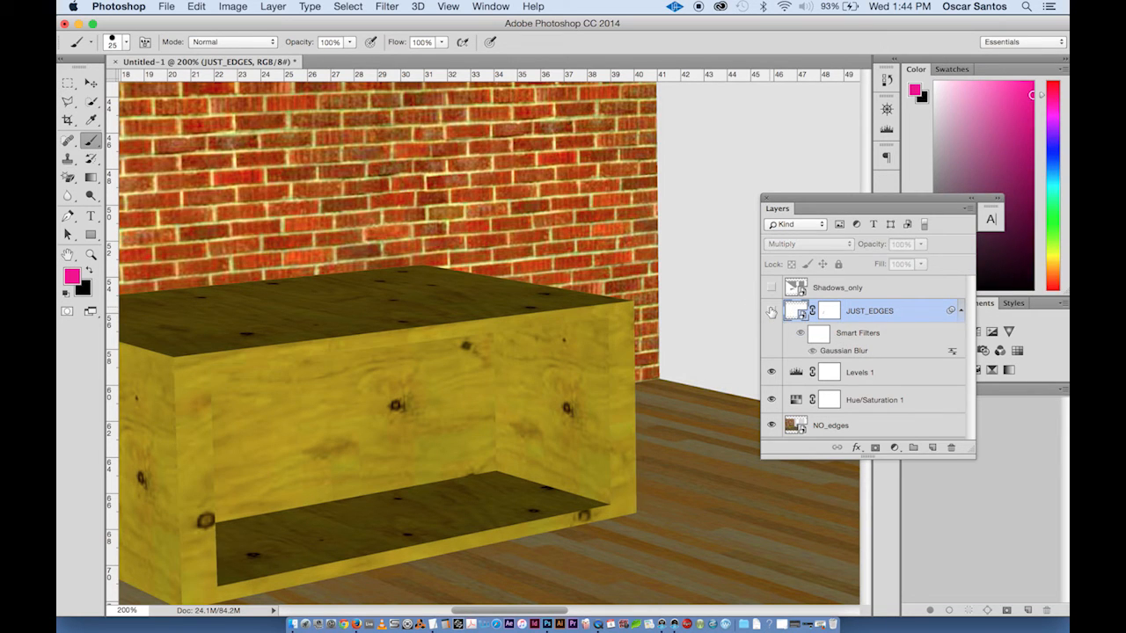
pyautogui.click(772, 311)
pyautogui.click(800, 334)
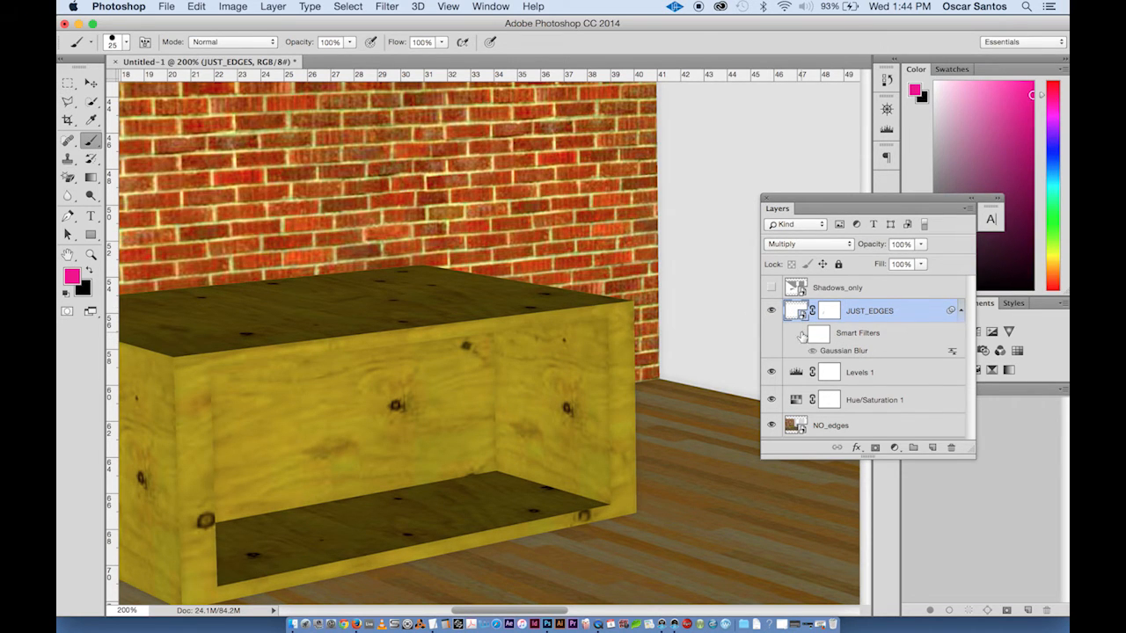
pyautogui.click(801, 334)
pyautogui.press('super+minus')
pyautogui.press('super+minus')
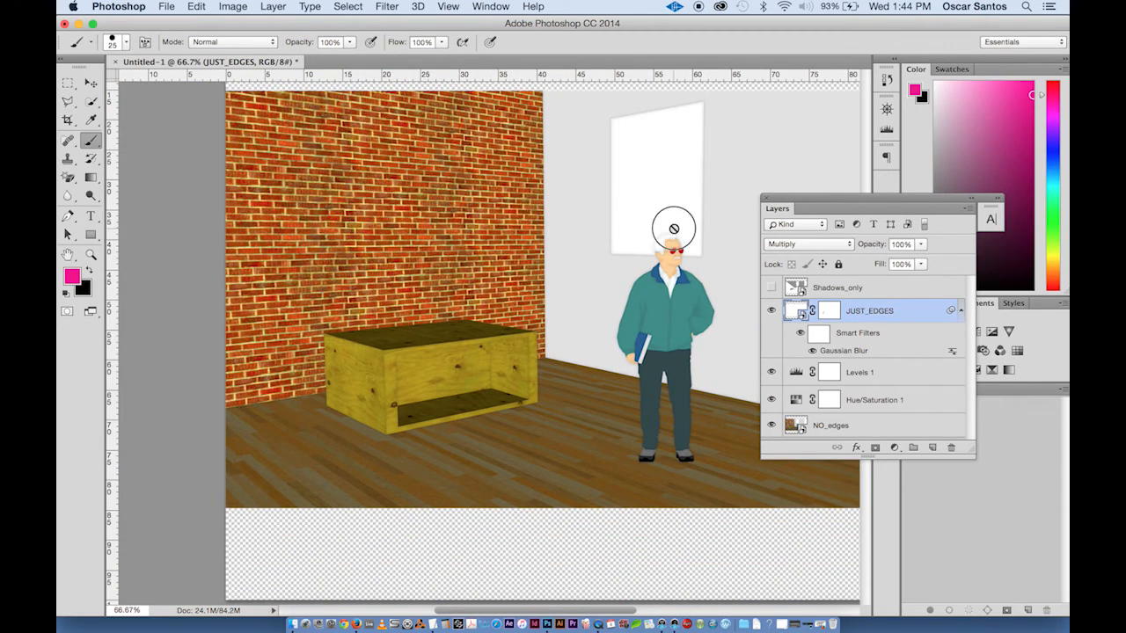
pyautogui.moveTo(674, 226); pyautogui.dragTo(575, 294)
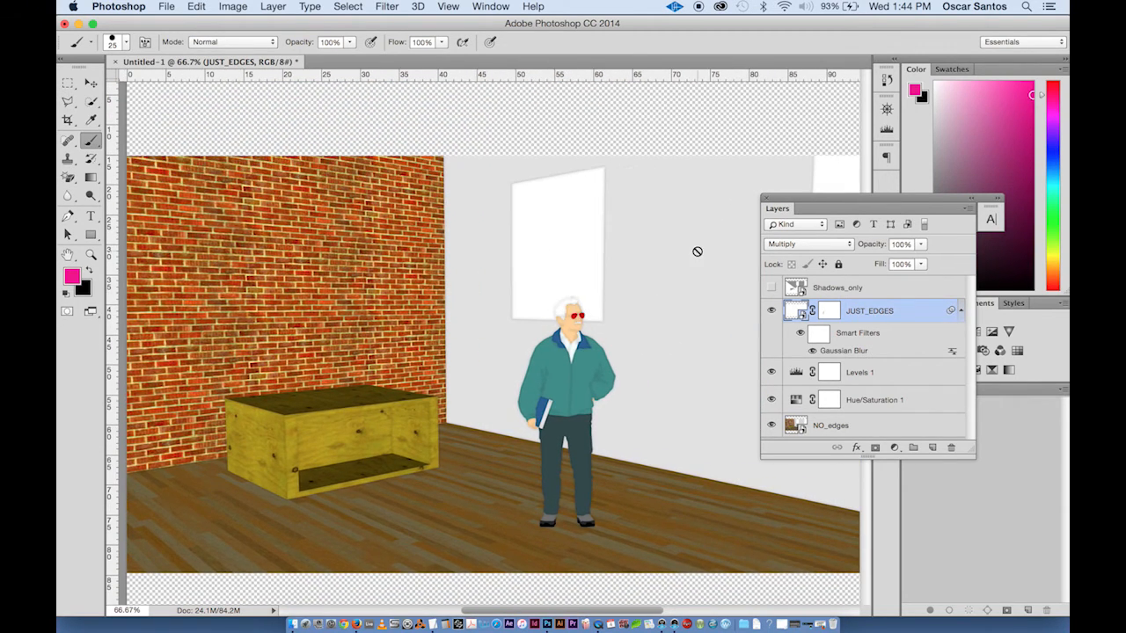
# - Show the Shadows_only layer and set its blend mode to Multiply
pyautogui.click(830, 289)
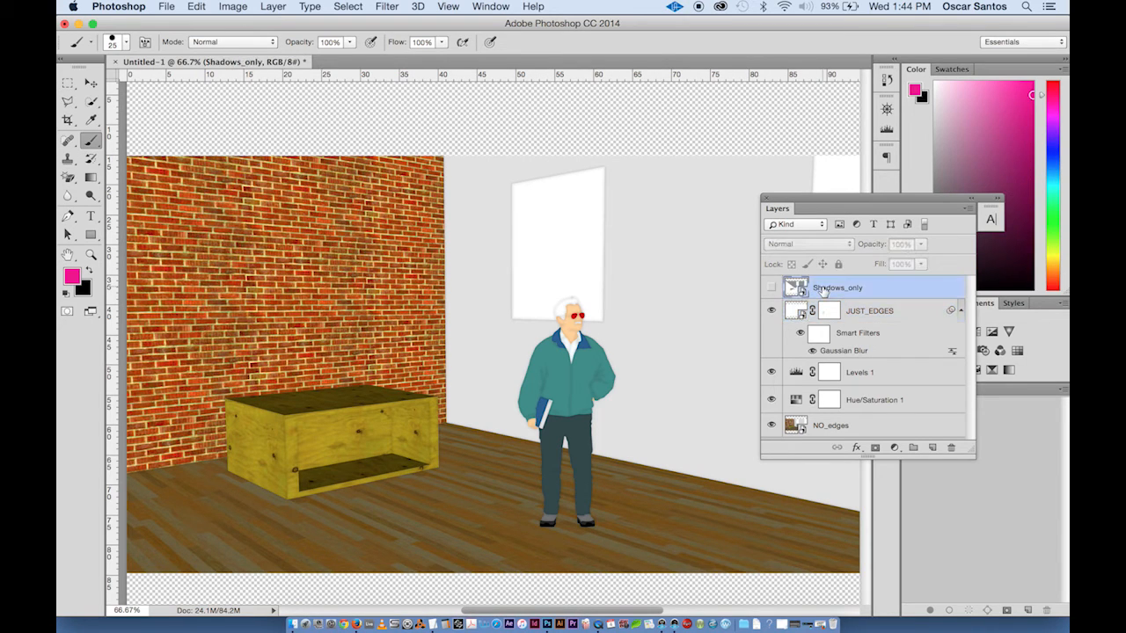
pyautogui.click(772, 288)
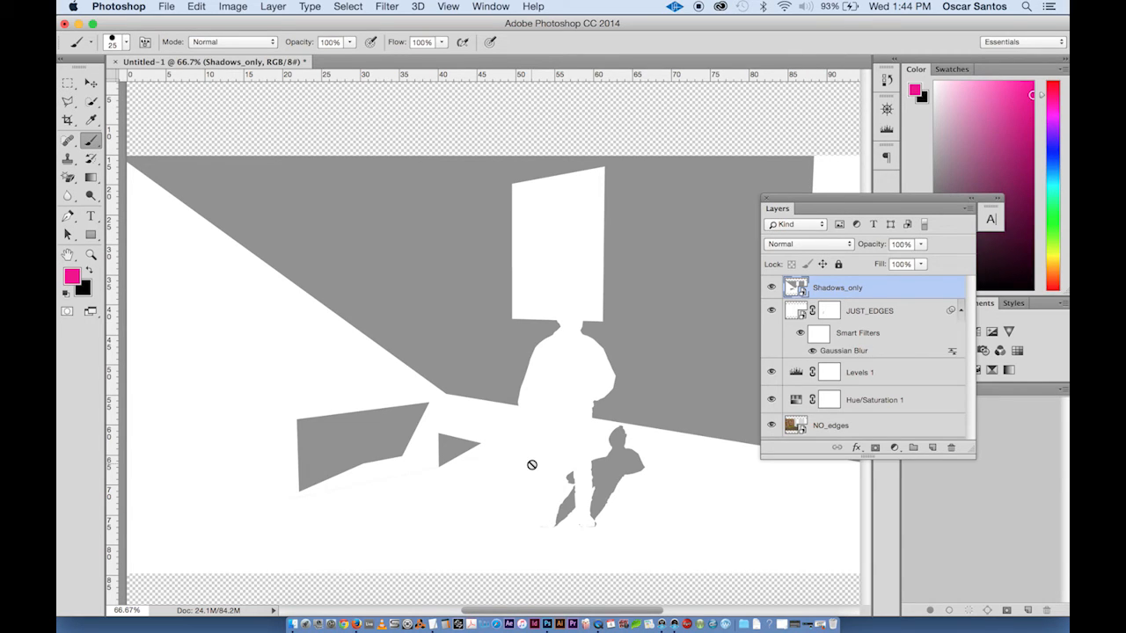
pyautogui.click(802, 245)
pyautogui.click(803, 283)
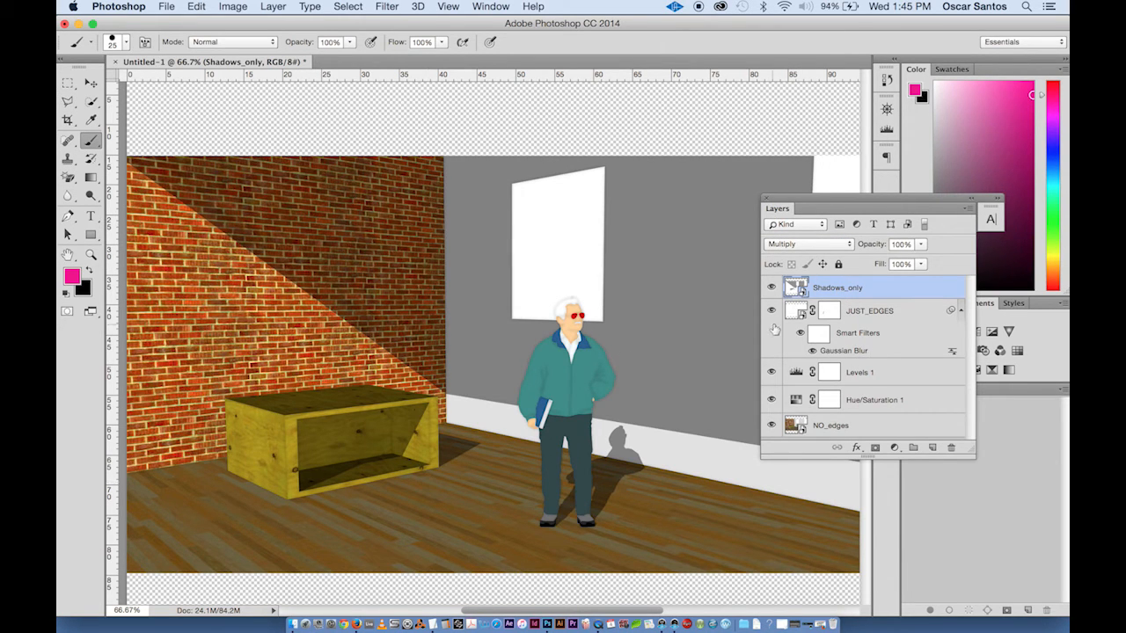
# - Toggle the Shadows_only layer and switch its blend mode between Normal and Multiply to compare them
pyautogui.click(770, 289)
pyautogui.click(771, 289)
pyautogui.click(808, 244)
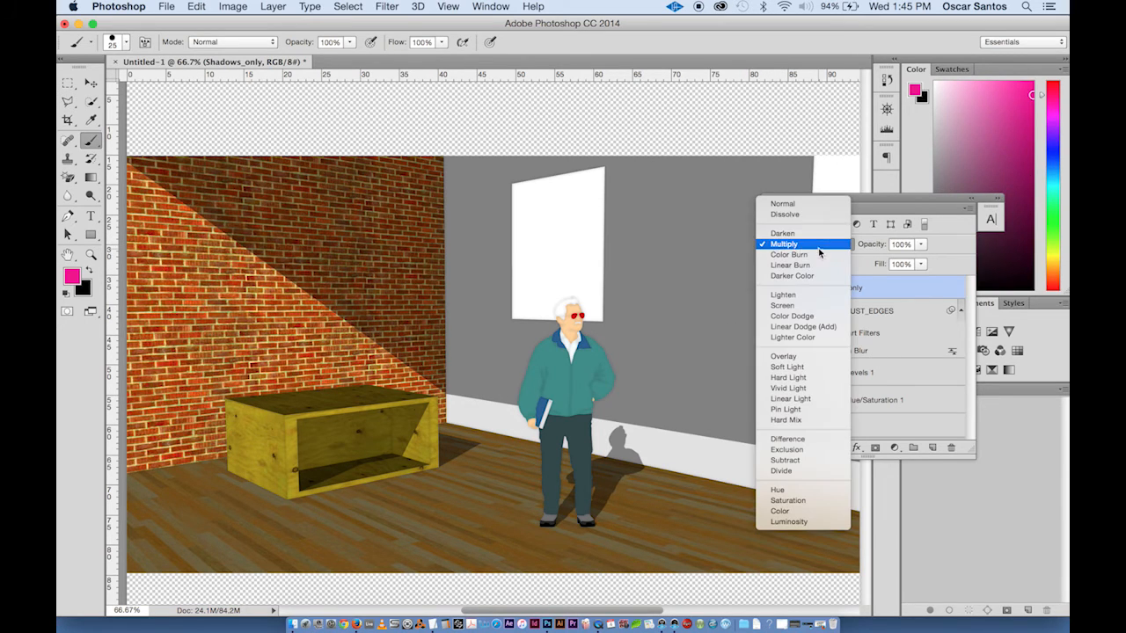
pyautogui.click(823, 203)
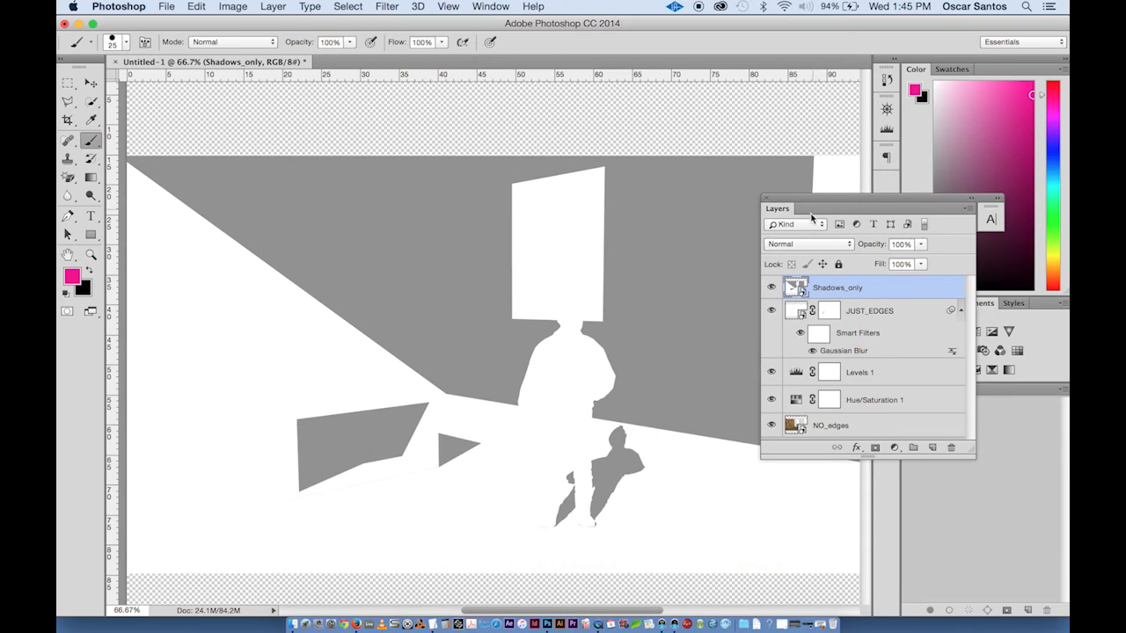
pyautogui.click(808, 244)
pyautogui.click(796, 284)
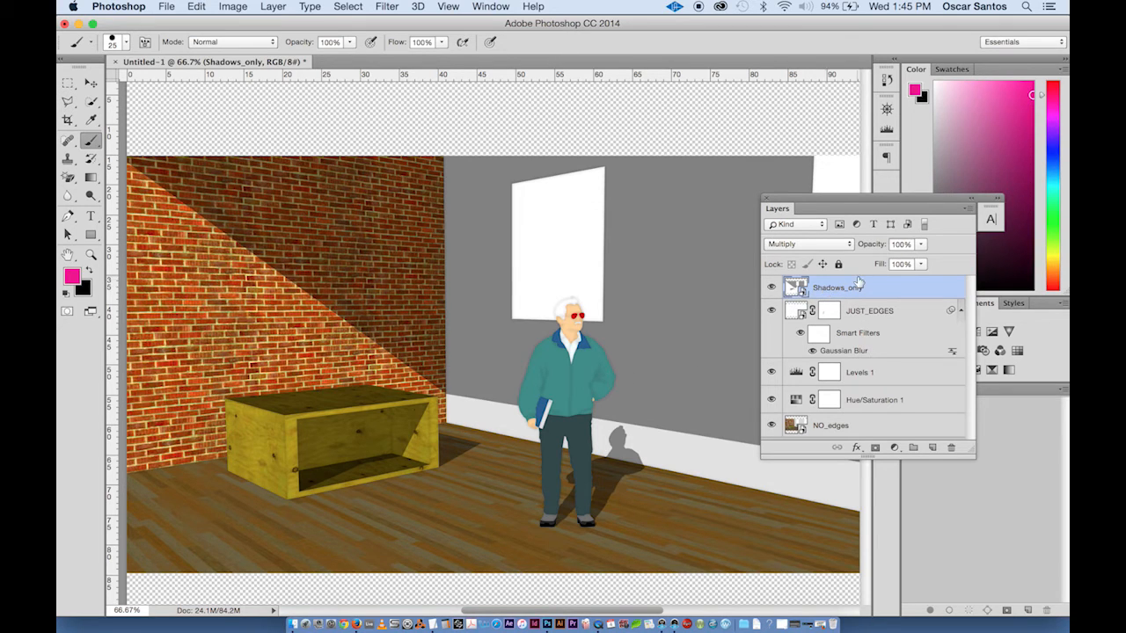
# - Add a layer mask to Shadows_only and paint black with a 300 px brush to hide the unwanted wall shadows
pyautogui.click(876, 449)
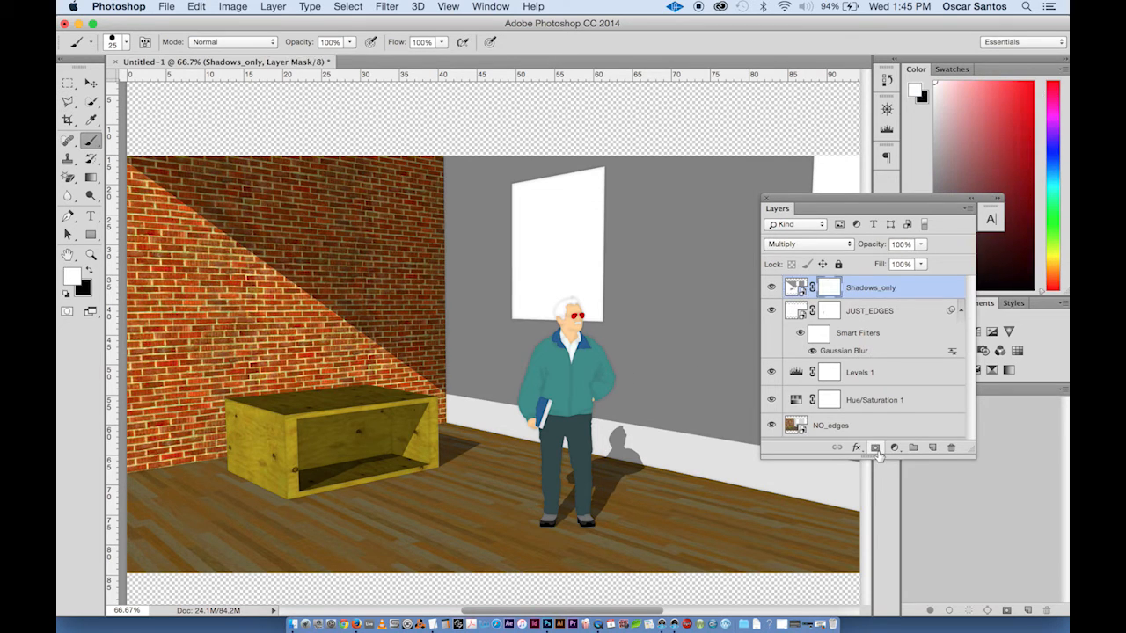
pyautogui.click(89, 271)
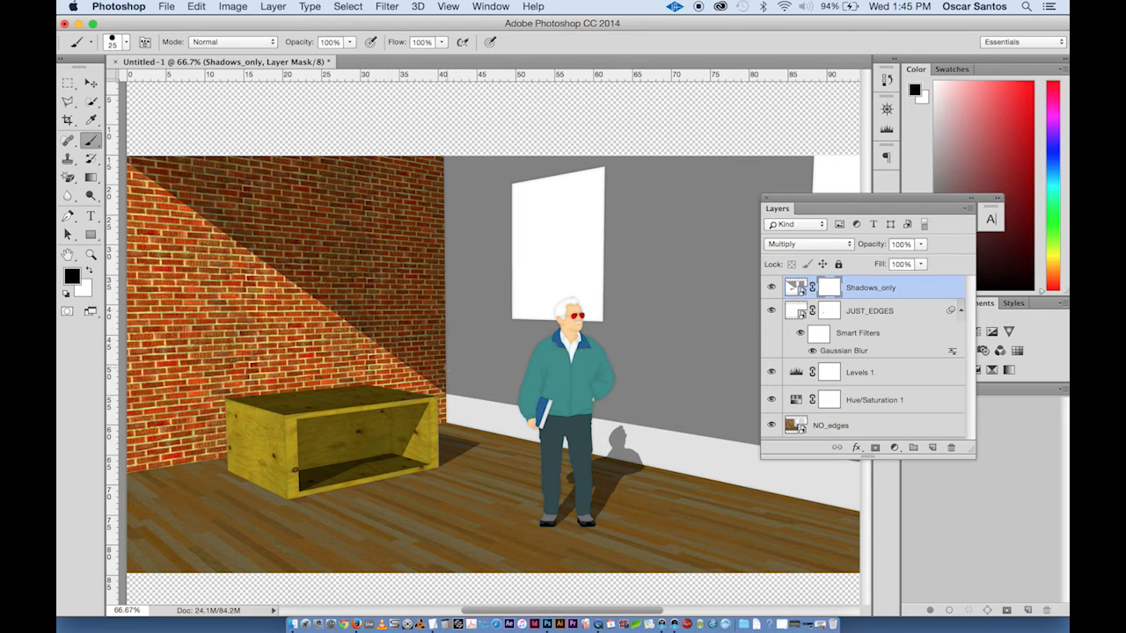
pyautogui.press(']')
pyautogui.press(']')
pyautogui.press(']')
pyautogui.press(']')
pyautogui.press(']')
pyautogui.press(']')
pyautogui.press(']')
pyautogui.press(']')
pyautogui.press(']')
pyautogui.press(']')
pyautogui.press(']')
pyautogui.moveTo(426, 345)
pyautogui.mouseDown()
pyautogui.moveTo(395, 277)
pyautogui.moveTo(414, 208)
pyautogui.moveTo(340, 113)
pyautogui.moveTo(132, 151)
pyautogui.moveTo(452, 126)
pyautogui.moveTo(464, 296)
pyautogui.moveTo(470, 277)
pyautogui.moveTo(522, 339)
pyautogui.moveTo(540, 324)
pyautogui.moveTo(674, 326)
pyautogui.moveTo(598, 427)
pyautogui.moveTo(568, 428)
pyautogui.moveTo(673, 398)
pyautogui.moveTo(631, 400)
pyautogui.moveTo(636, 387)
pyautogui.moveTo(641, 396)
pyautogui.moveTo(596, 234)
pyautogui.moveTo(698, 126)
pyautogui.moveTo(843, 174)
pyautogui.moveTo(729, 276)
pyautogui.moveTo(767, 402)
pyautogui.moveTo(736, 297)
pyautogui.moveTo(701, 283)
pyautogui.moveTo(804, 101)
pyautogui.moveTo(727, 279)
pyautogui.mouseUp()
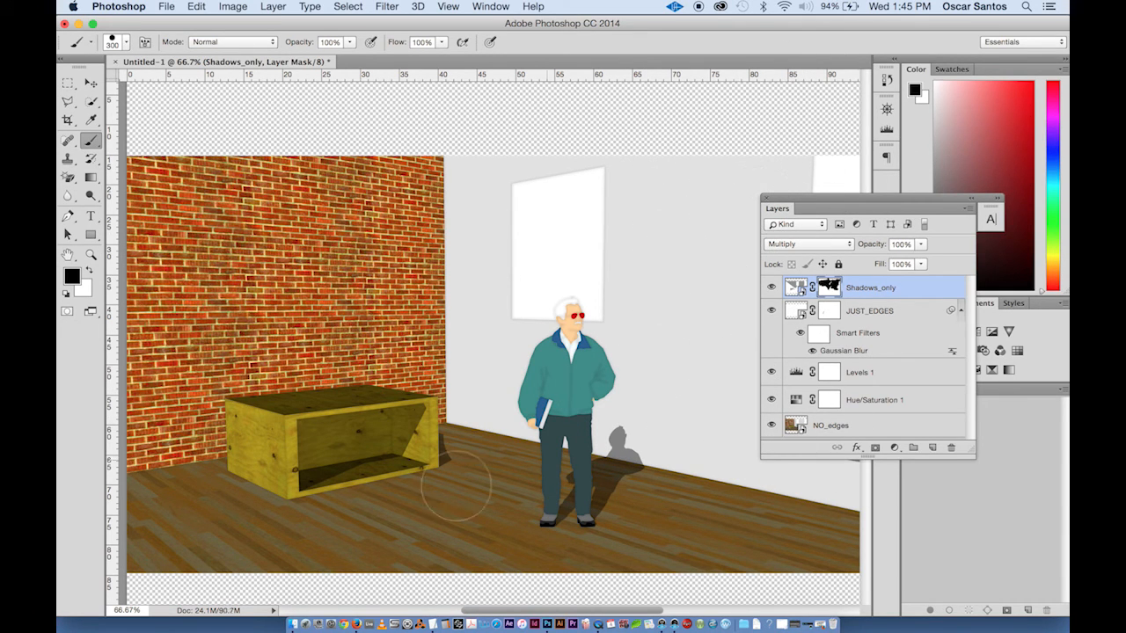
pyautogui.click(469, 451)
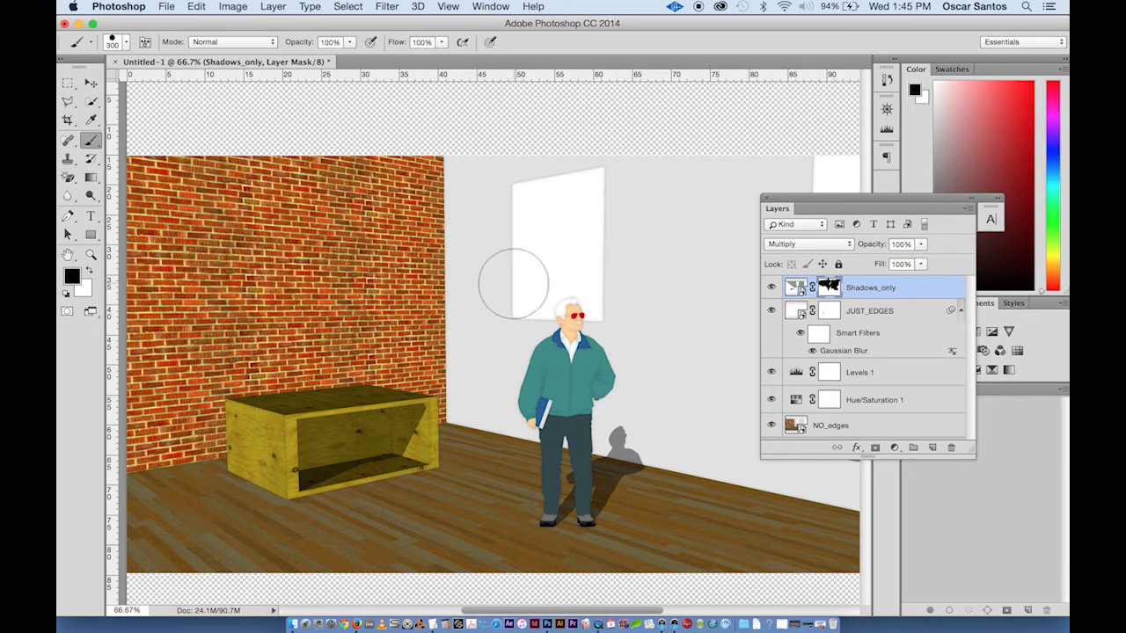
# - Refine the Shadows_only mask by painting with white and then black over the brick wall shadow area
pyautogui.click(88, 268)
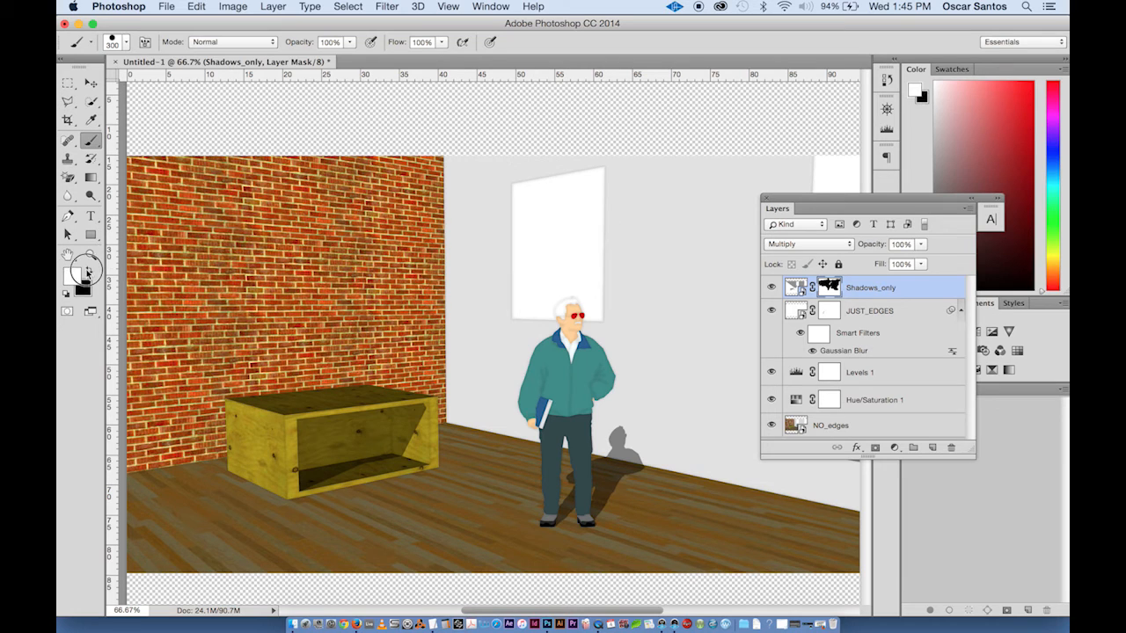
pyautogui.moveTo(460, 244)
pyautogui.mouseDown()
pyautogui.moveTo(331, 314)
pyautogui.moveTo(445, 190)
pyautogui.moveTo(124, 325)
pyautogui.moveTo(112, 286)
pyautogui.moveTo(178, 220)
pyautogui.moveTo(265, 198)
pyautogui.moveTo(374, 192)
pyautogui.moveTo(168, 165)
pyautogui.moveTo(273, 176)
pyautogui.mouseUp()
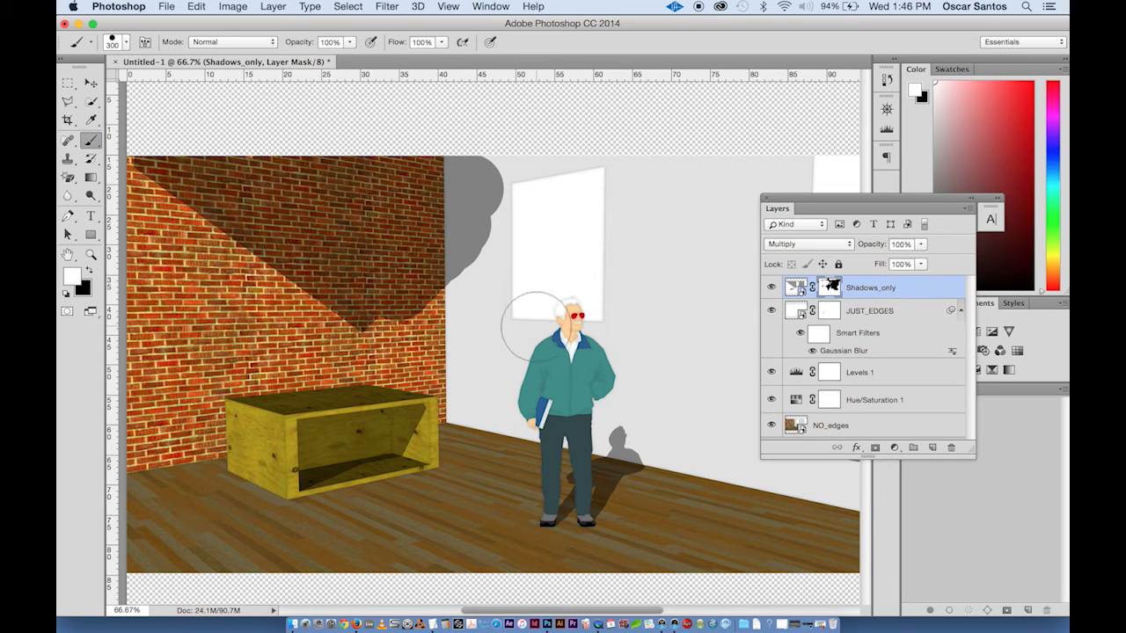
pyautogui.press('x')
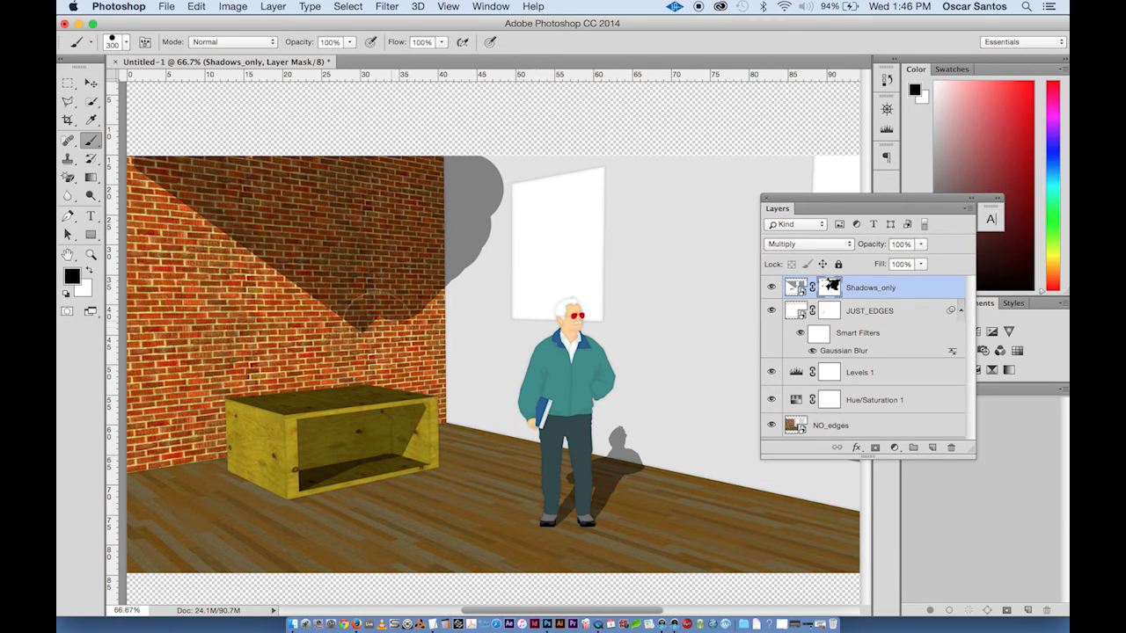
pyautogui.moveTo(387, 312)
pyautogui.mouseDown()
pyautogui.moveTo(445, 229)
pyautogui.moveTo(299, 255)
pyautogui.moveTo(207, 229)
pyautogui.moveTo(193, 150)
pyautogui.moveTo(151, 183)
pyautogui.moveTo(302, 113)
pyautogui.moveTo(402, 176)
pyautogui.moveTo(465, 126)
pyautogui.moveTo(498, 475)
pyautogui.mouseUp()
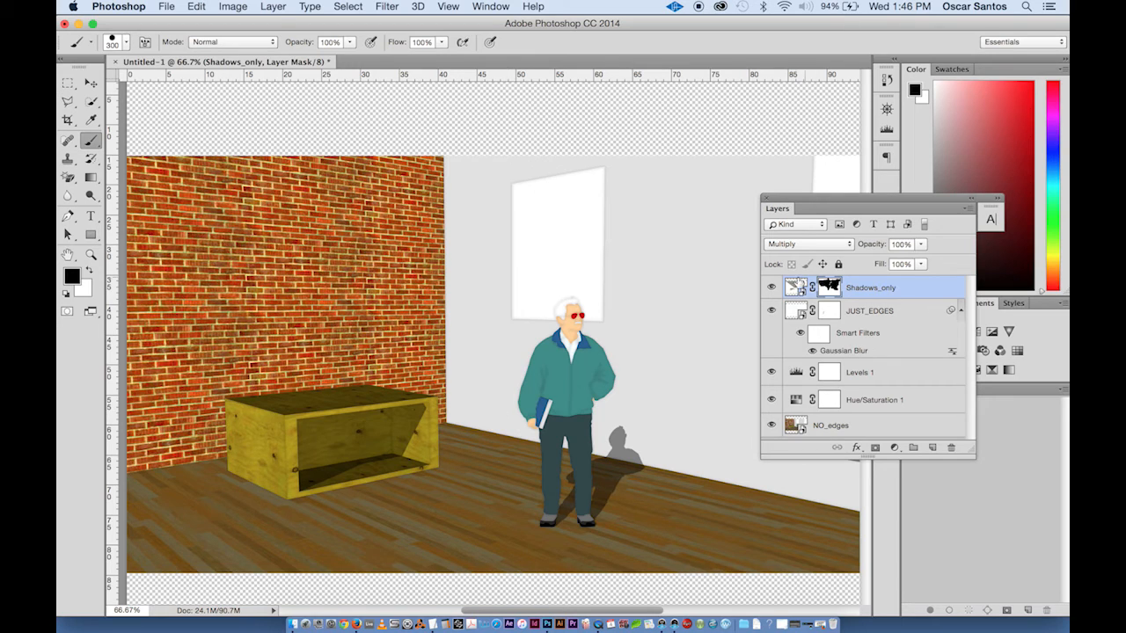
# - Select the Shadows_only layer itself and apply a Gaussian Blur with a radius of 7.2 pixels
pyautogui.click(794, 287)
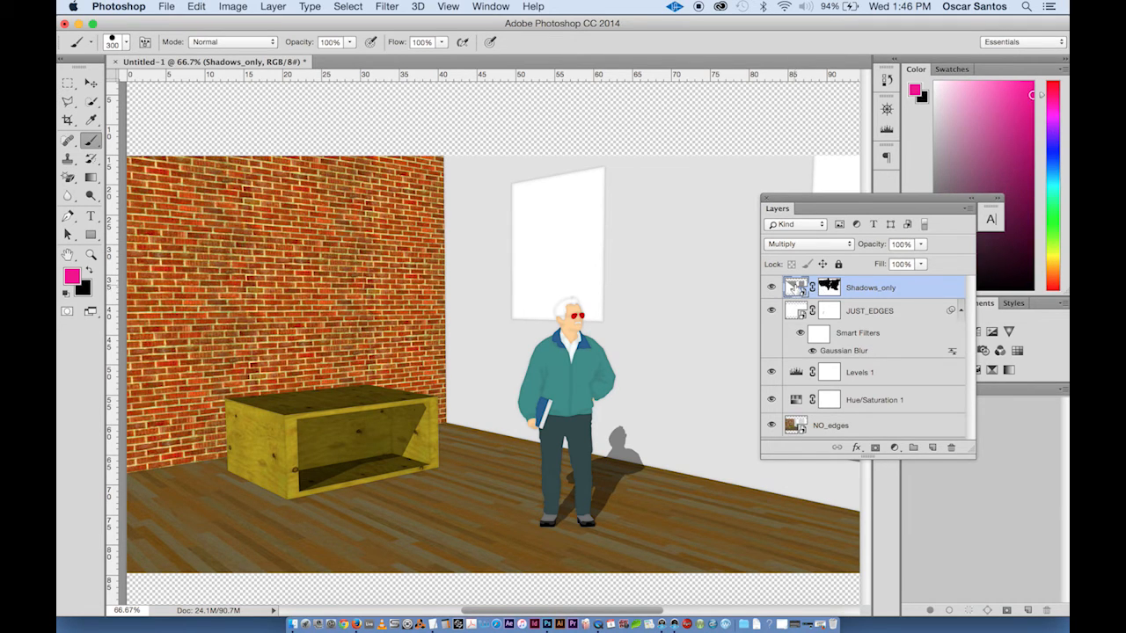
pyautogui.click(387, 6)
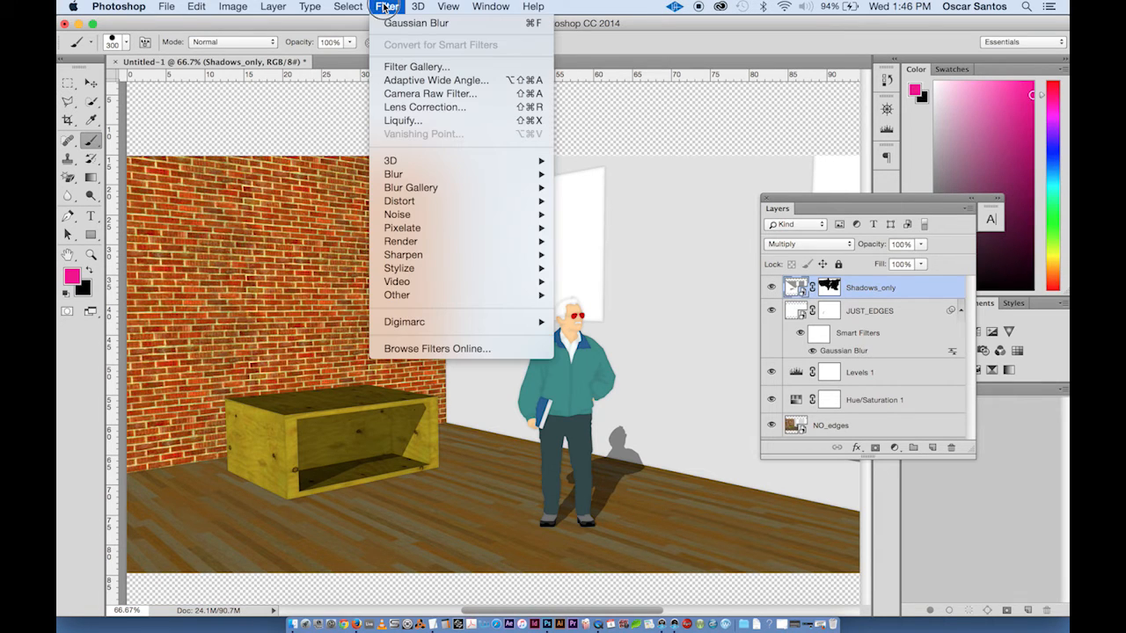
pyautogui.moveTo(385, 177)
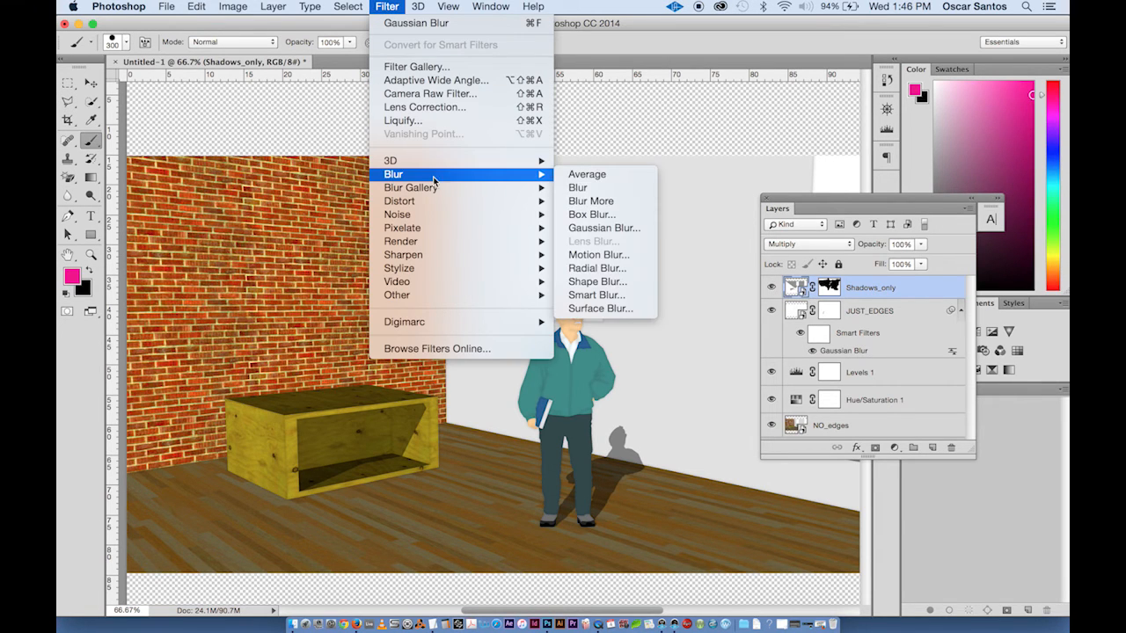
pyautogui.click(601, 228)
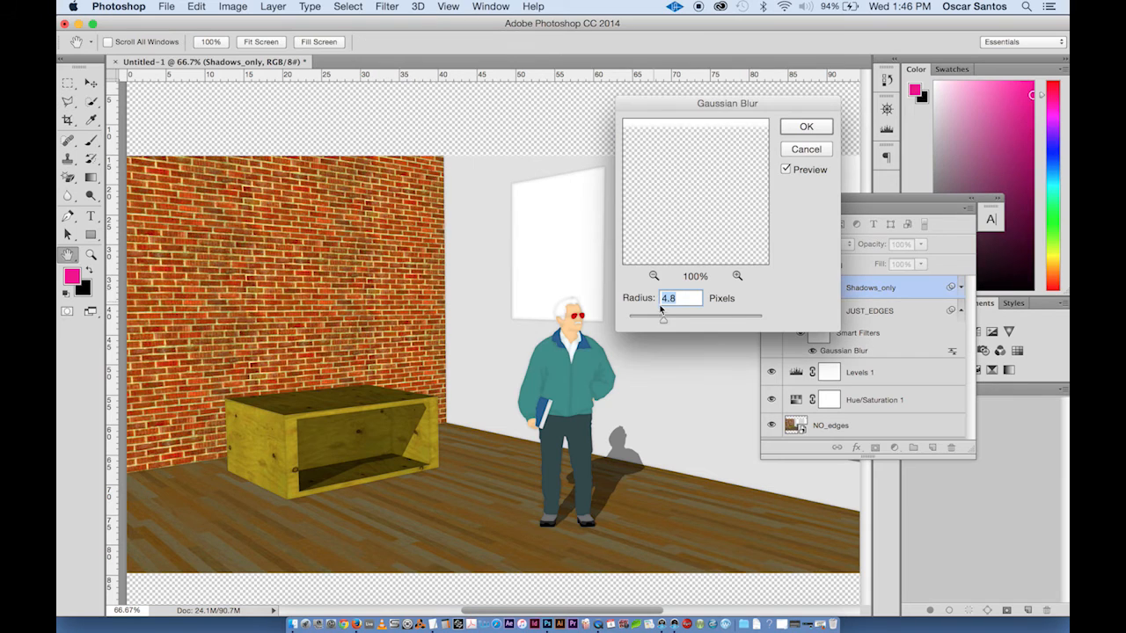
pyautogui.moveTo(673, 322); pyautogui.dragTo(686, 324)
pyautogui.click(689, 323)
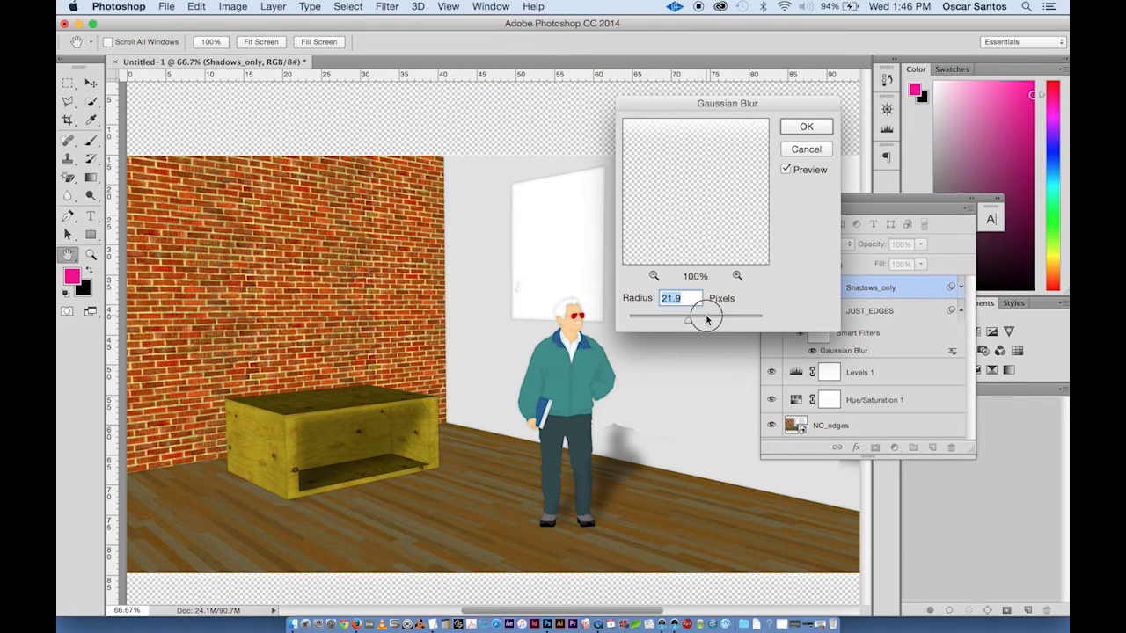
pyautogui.click(706, 319)
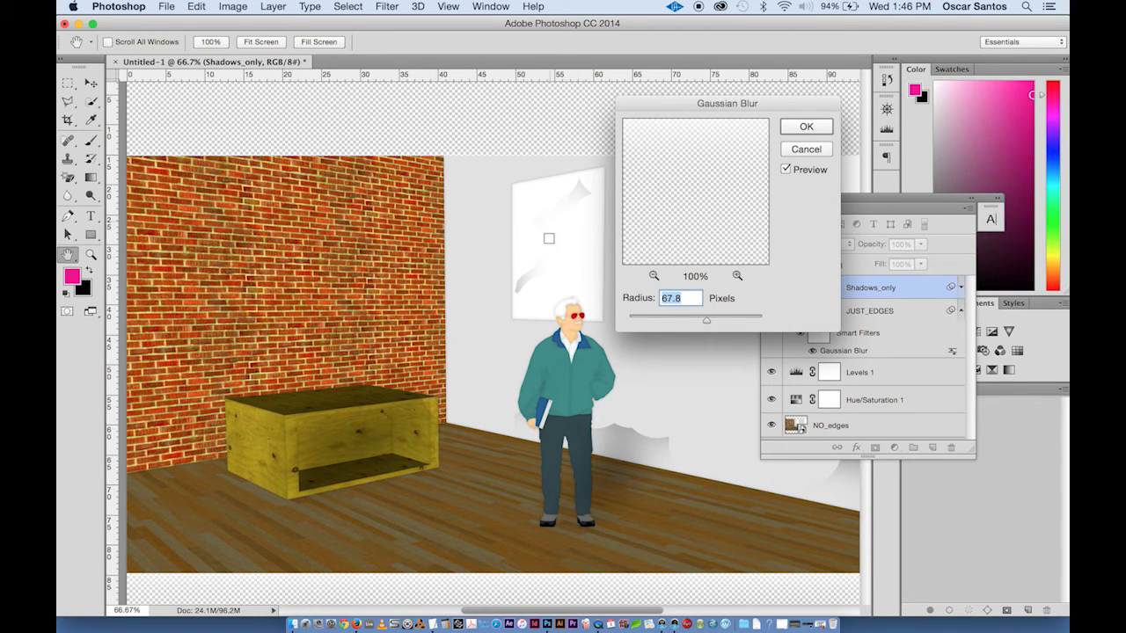
pyautogui.click(672, 319)
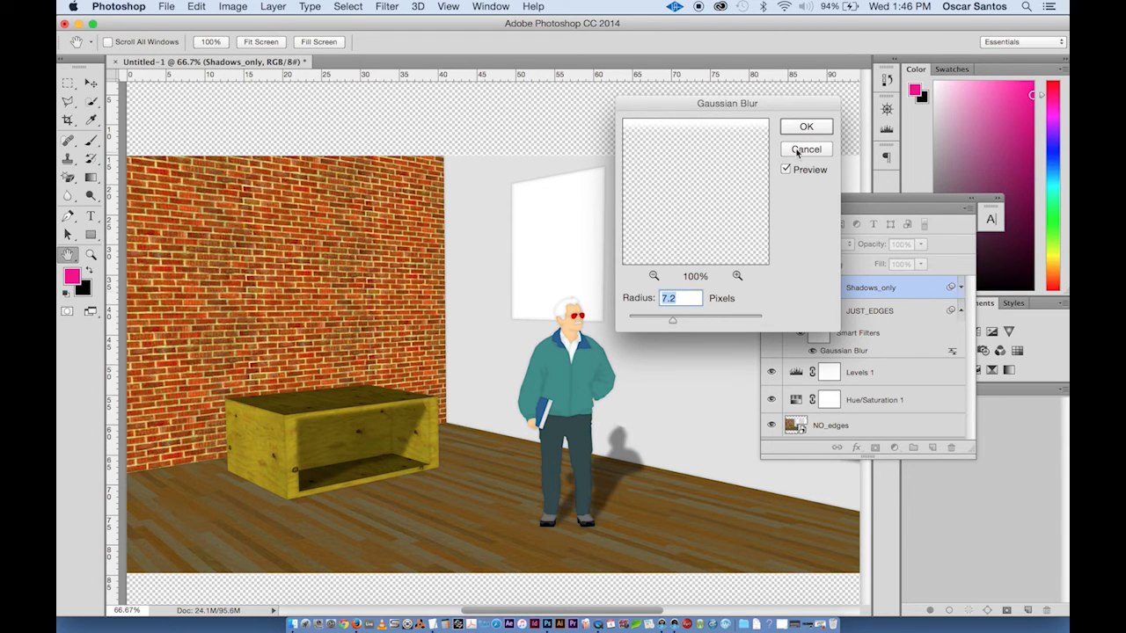
pyautogui.press('Return')
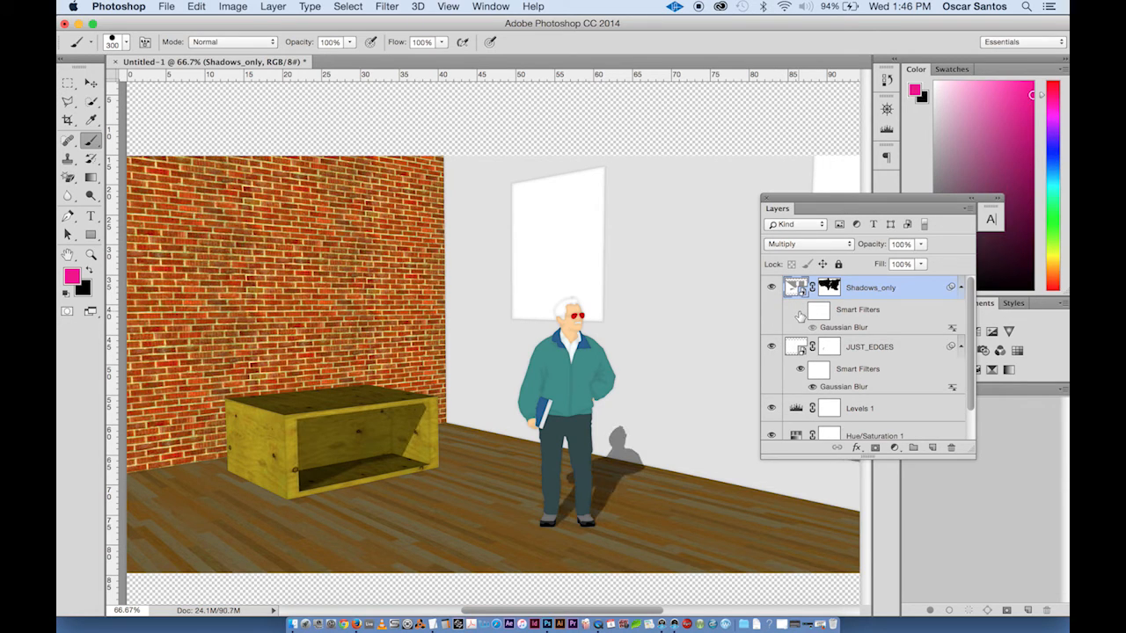
# - Hide all layers above NO_edges and turn them back on one by one to compare each layer's effect
pyautogui.click(799, 311)
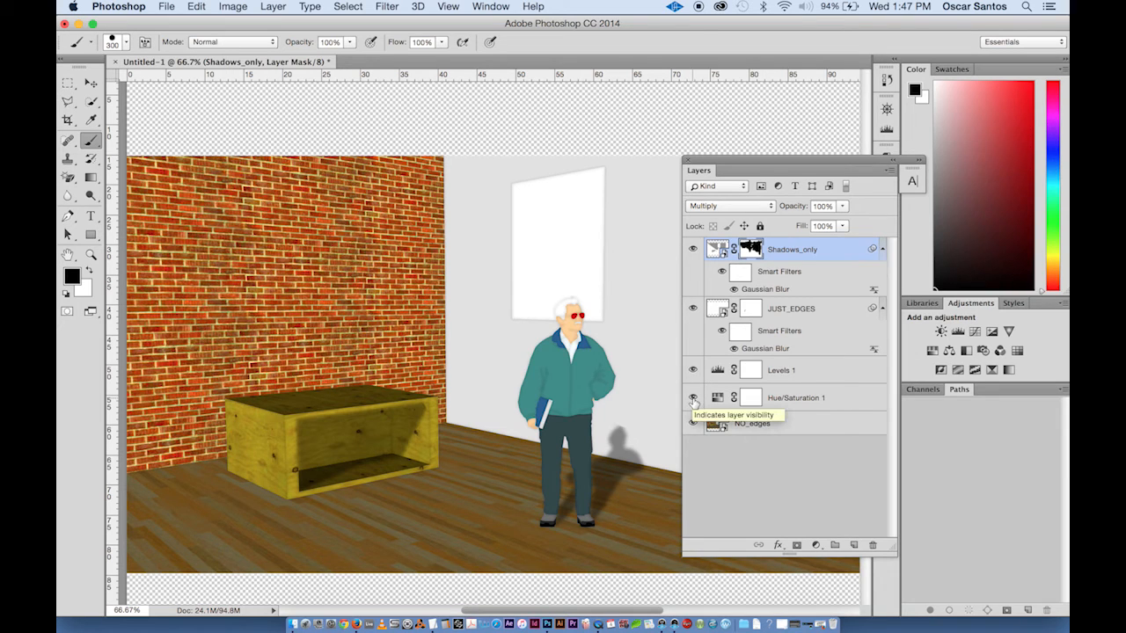
pyautogui.moveTo(693, 400); pyautogui.dragTo(693, 249)
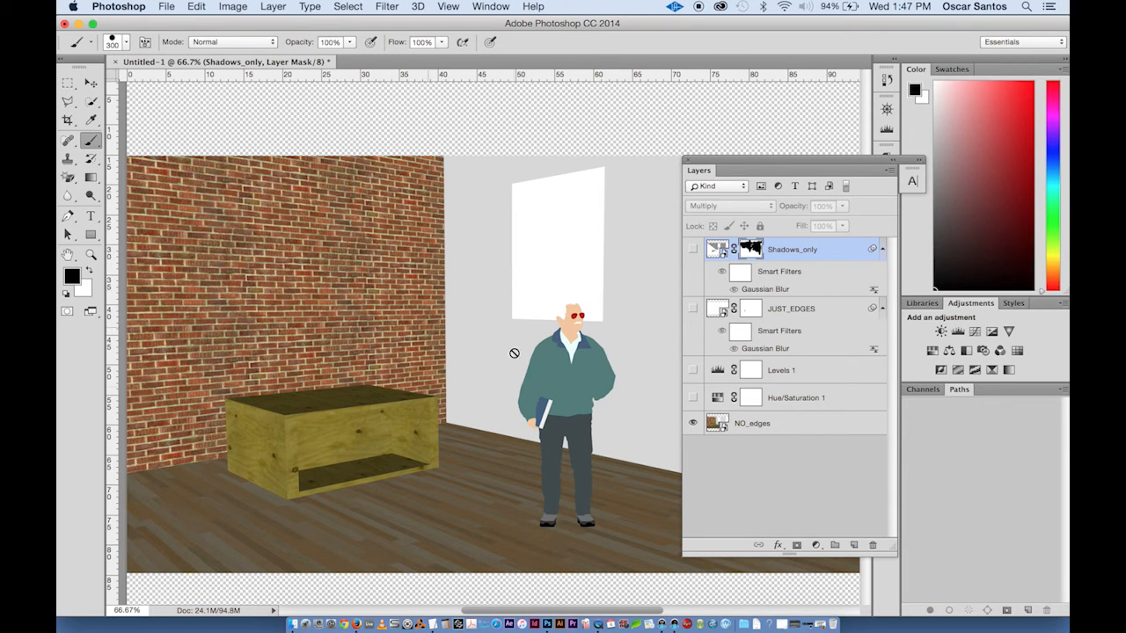
pyautogui.click(694, 398)
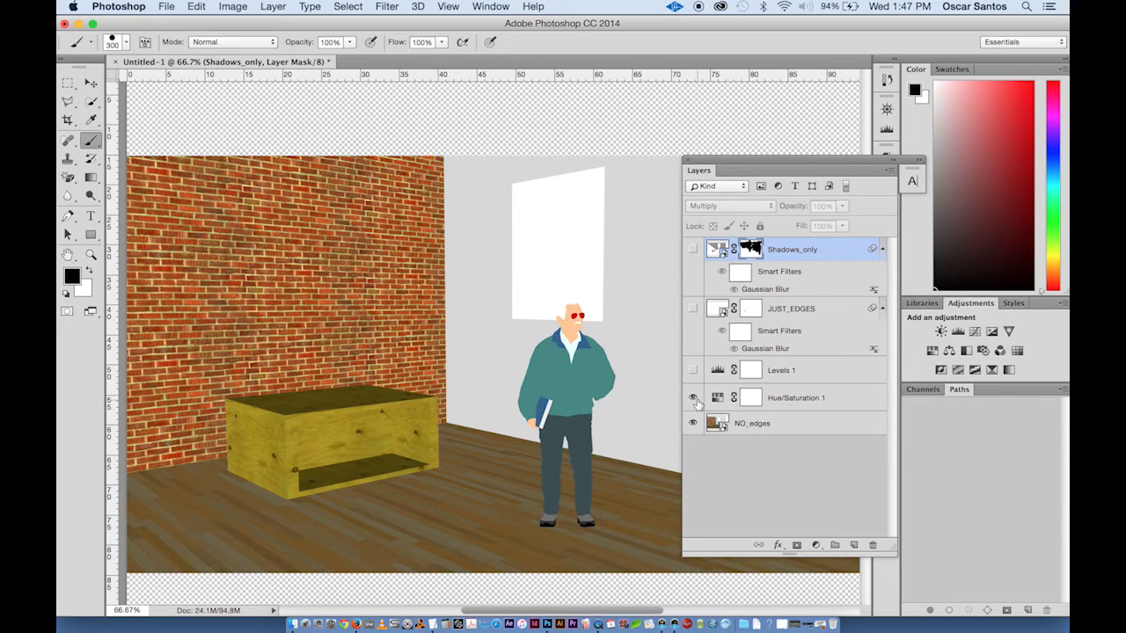
pyautogui.click(693, 371)
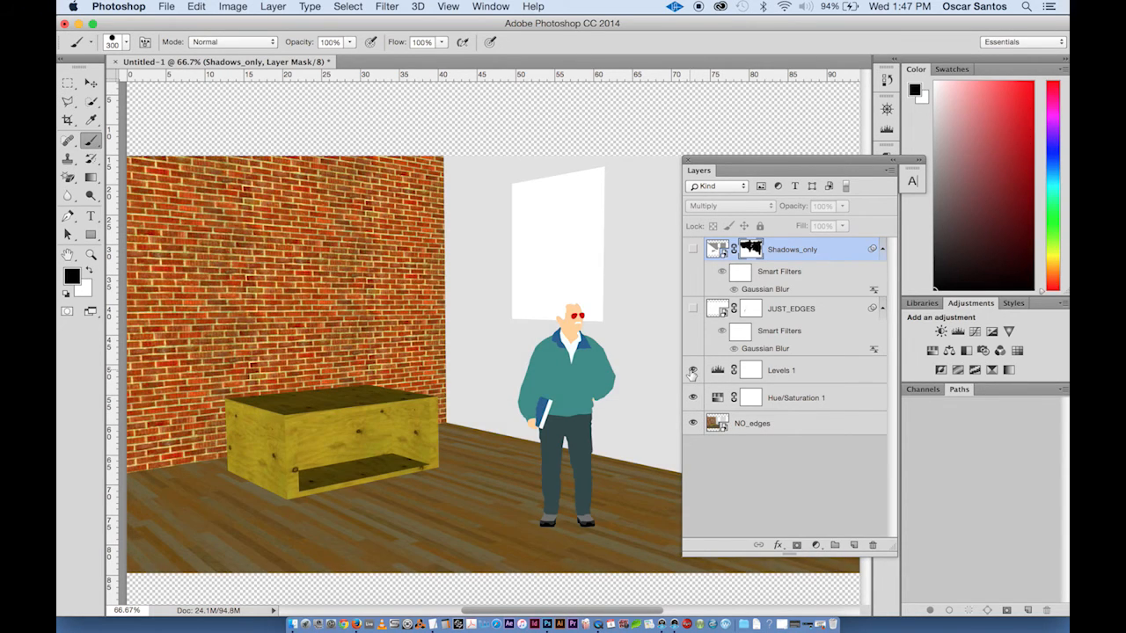
pyautogui.click(693, 309)
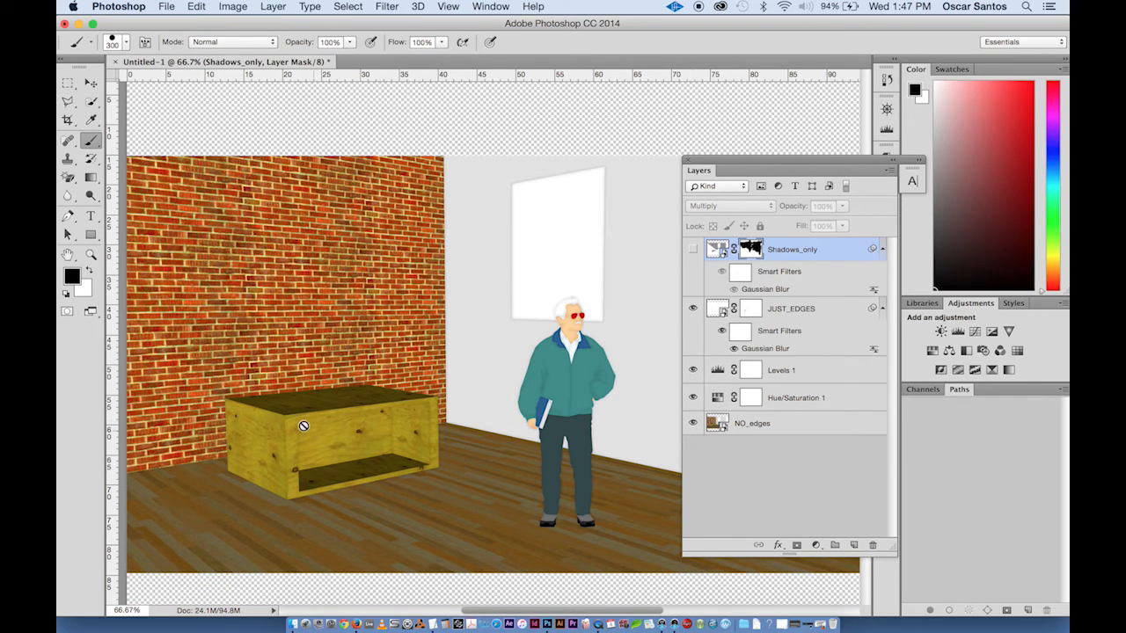
pyautogui.click(693, 250)
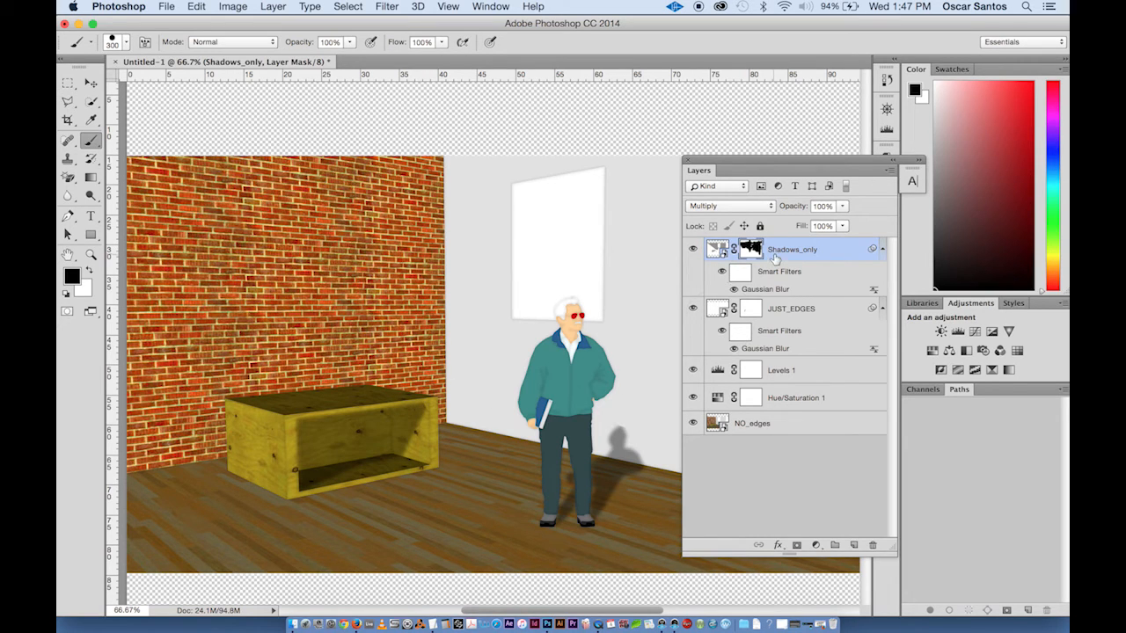
# - Lower the Shadows_only layer's opacity to 38%
pyautogui.click(842, 208)
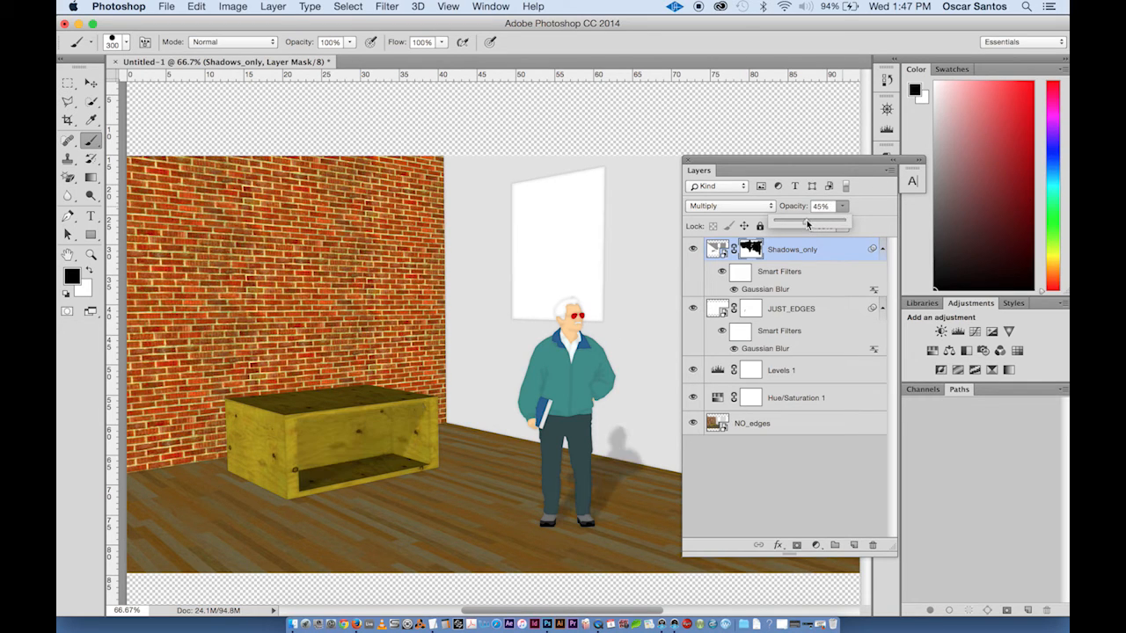
pyautogui.moveTo(806, 220); pyautogui.dragTo(802, 225)
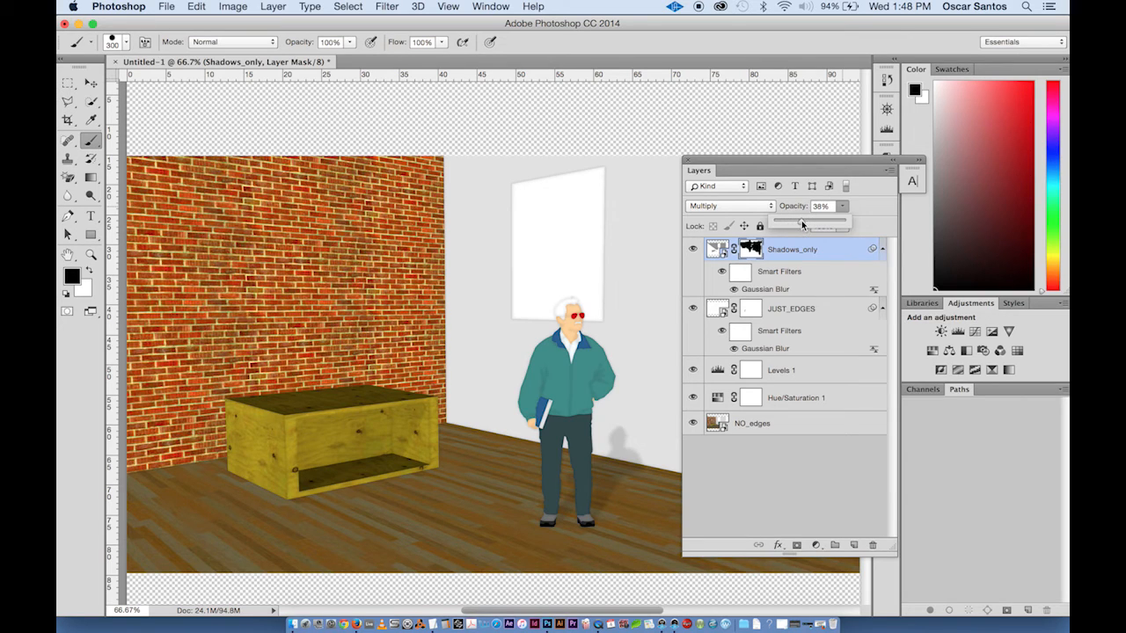
# - Select the JUST_EDGES layer and reopen its Gaussian Blur smart filter to review its radius
pyautogui.click(795, 314)
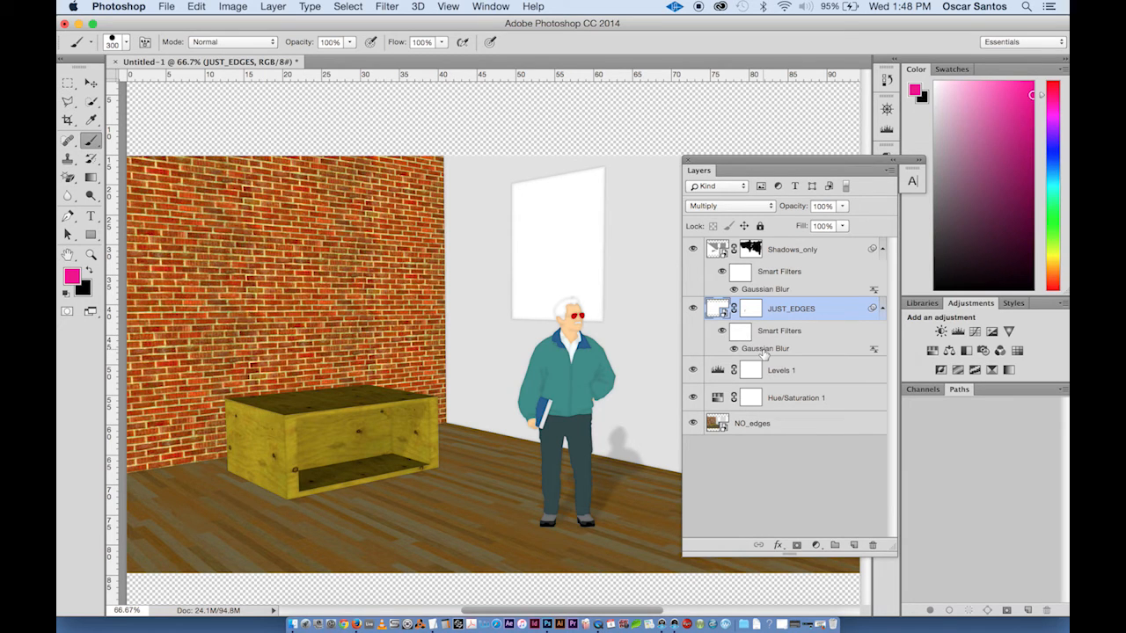
pyautogui.doubleClick(764, 349)
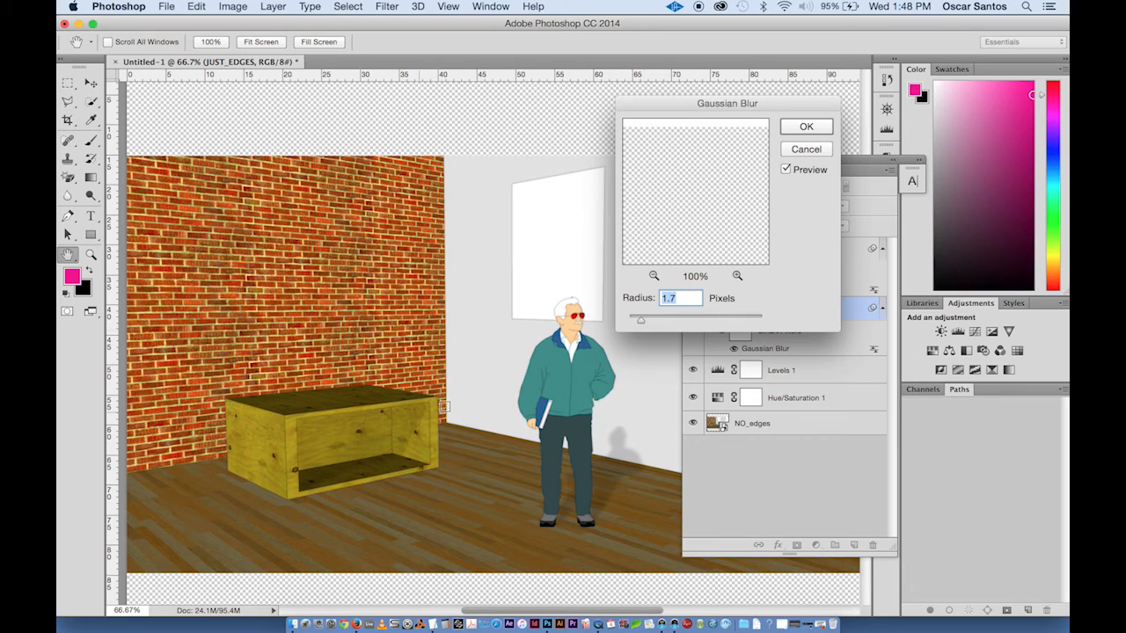
pyautogui.click(807, 130)
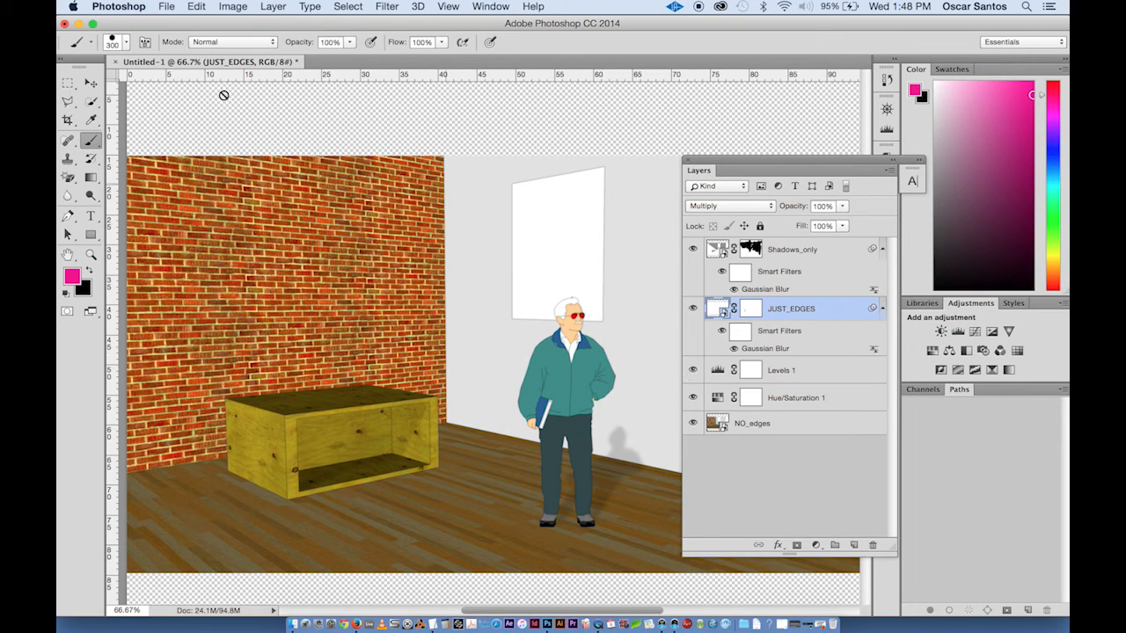
# - Save the document to the Desktop as Room_rendered in Photoshop format
pyautogui.click(163, 6)
pyautogui.click(209, 139)
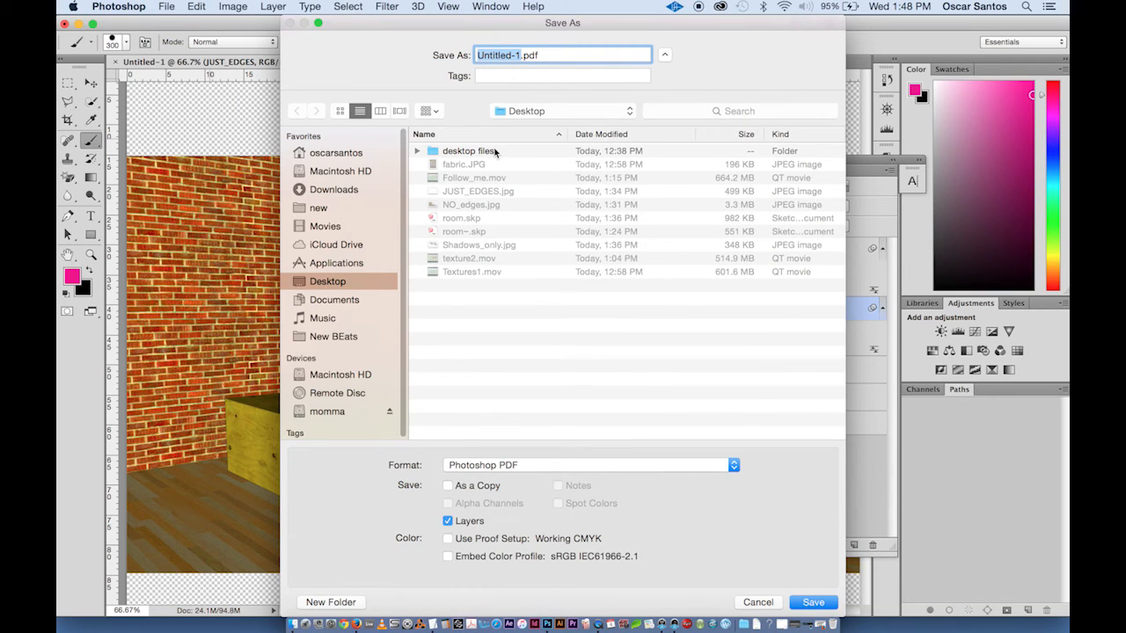
pyautogui.write('Room_ren')
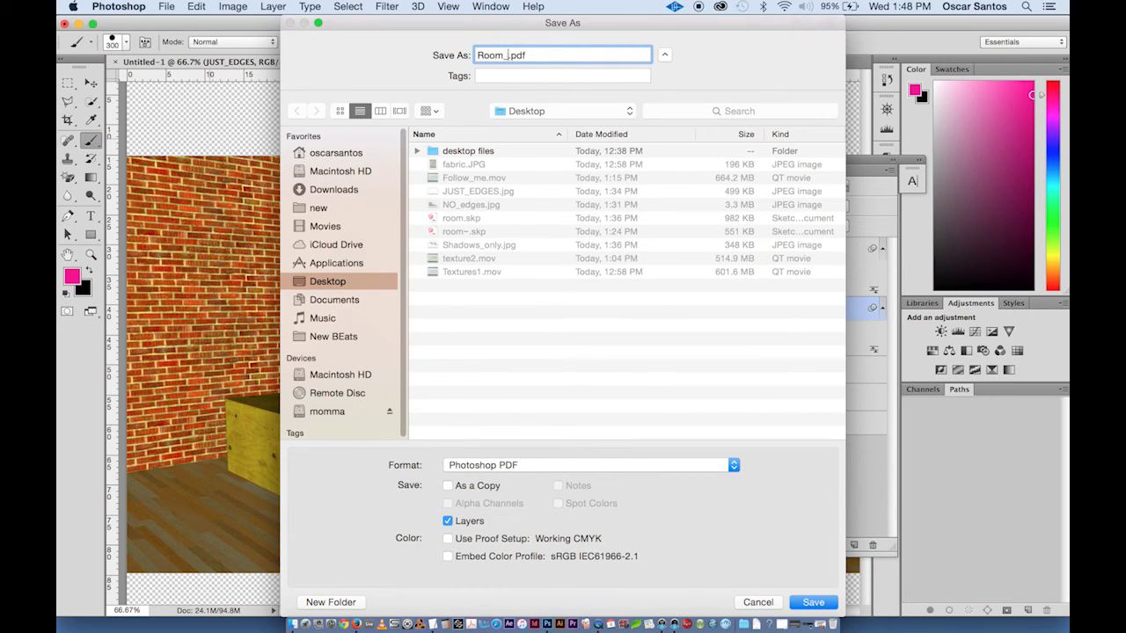
pyautogui.write('dered')
pyautogui.click(514, 465)
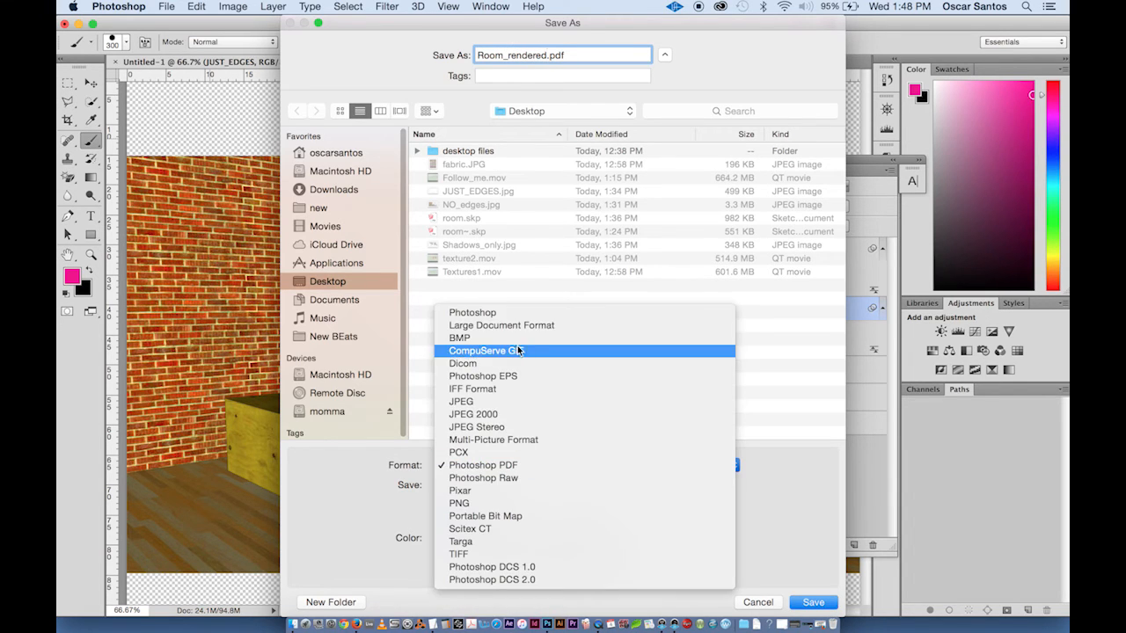
pyautogui.click(557, 314)
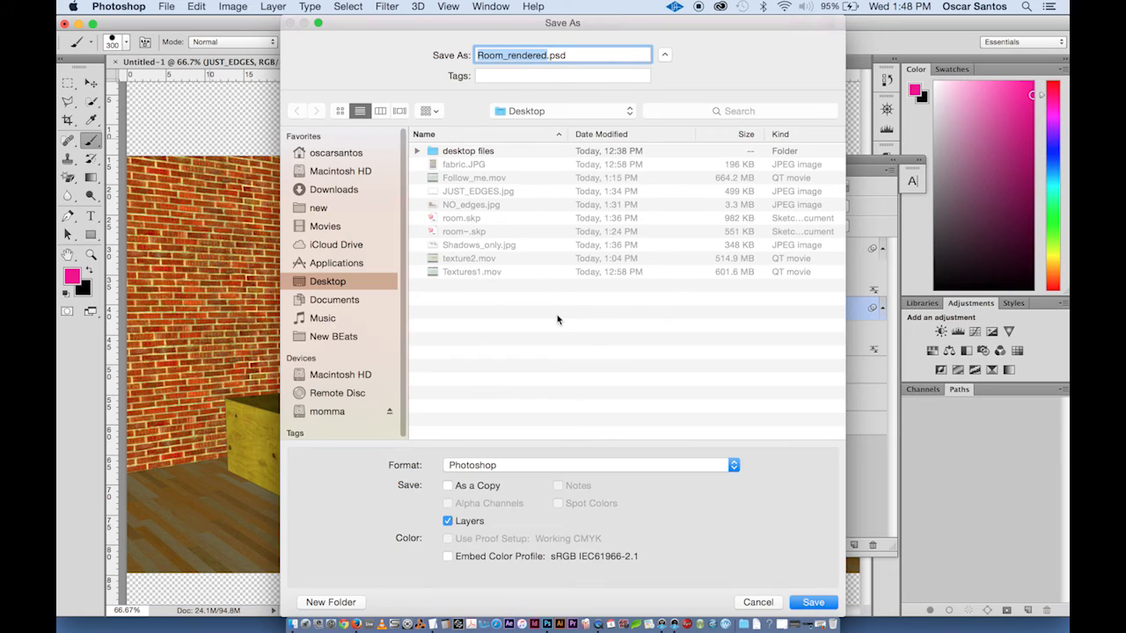
pyautogui.press('Return')
pyautogui.click(718, 250)
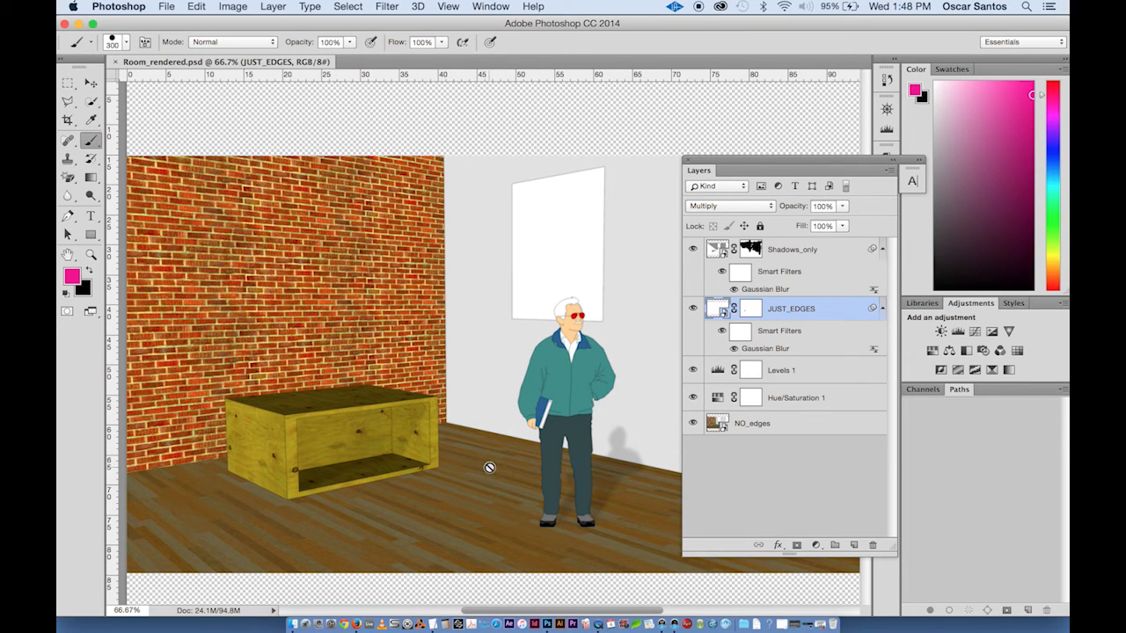
# - Hide every layer except JUST_EDGES and switch off the JUST_EDGES Gaussian Blur smart filter
pyautogui.click(693, 369)
pyautogui.click(693, 398)
pyautogui.click(692, 424)
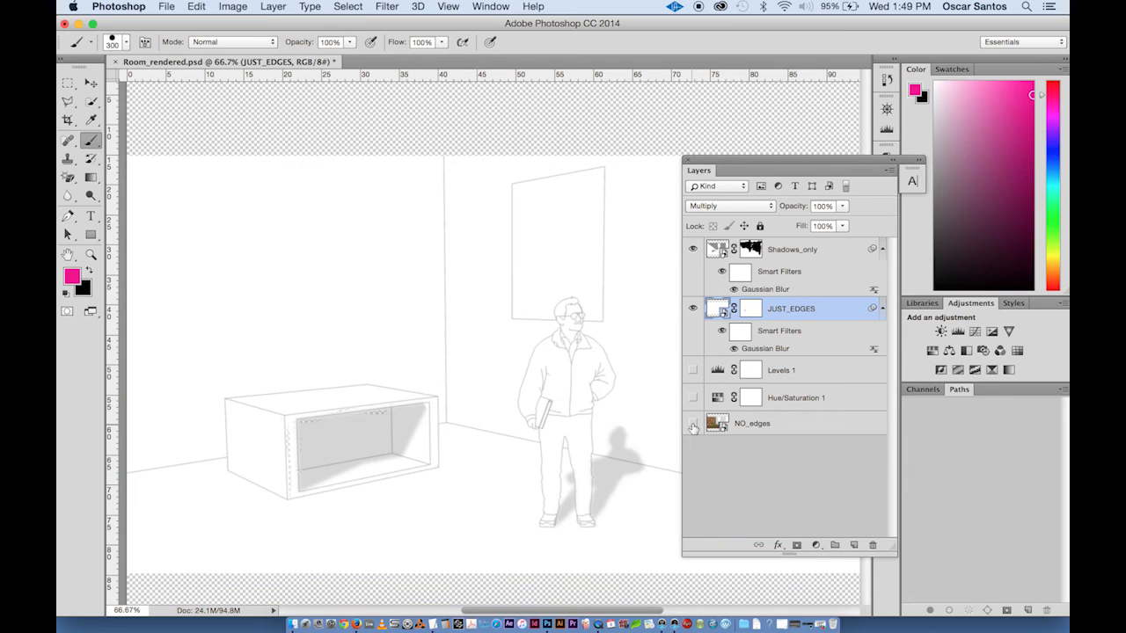
pyautogui.click(733, 349)
pyautogui.click(694, 249)
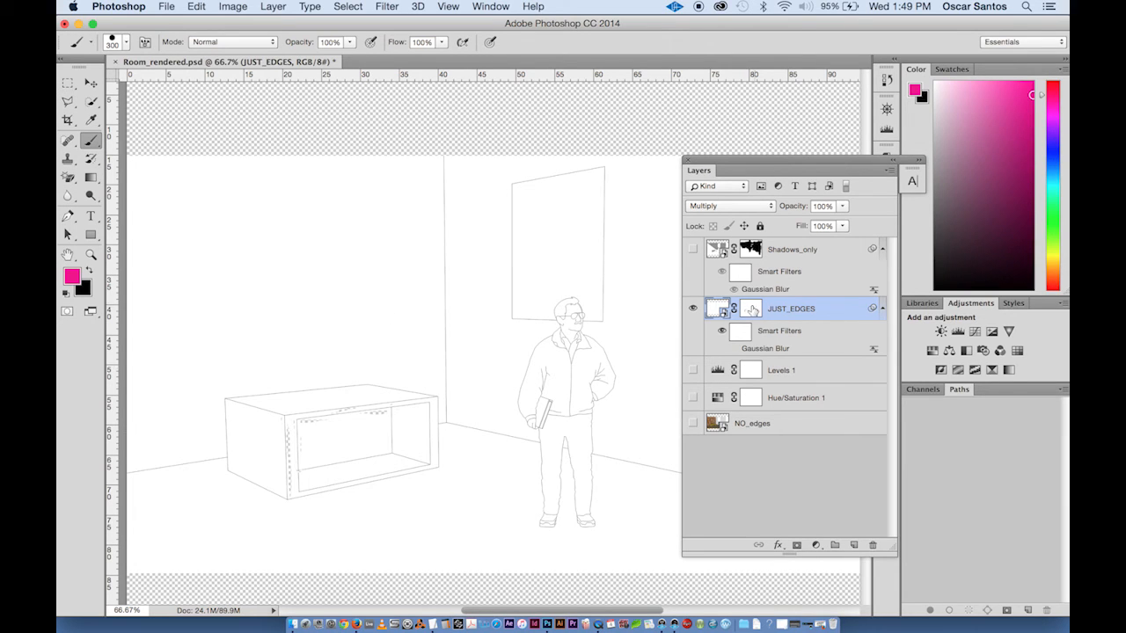
# - Paint with white on the JUST_EDGES layer mask over the bench to clean up its stray marks
pyautogui.click(751, 310)
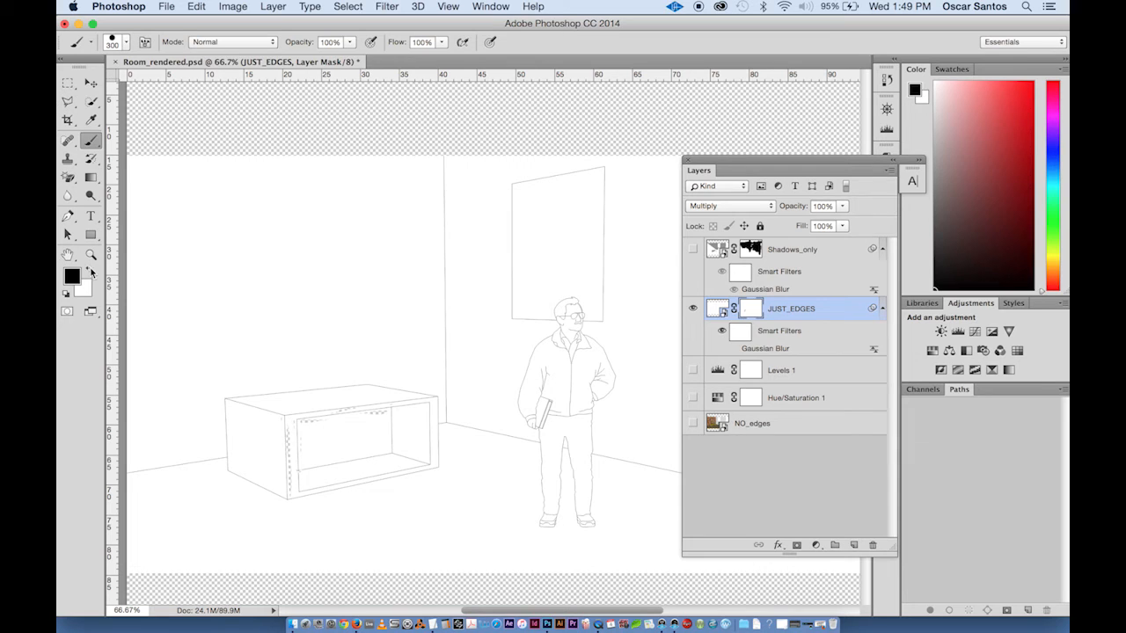
pyautogui.click(90, 271)
pyautogui.moveTo(407, 372)
pyautogui.mouseDown()
pyautogui.moveTo(315, 419)
pyautogui.moveTo(424, 391)
pyautogui.moveTo(409, 375)
pyautogui.moveTo(221, 542)
pyautogui.mouseUp()
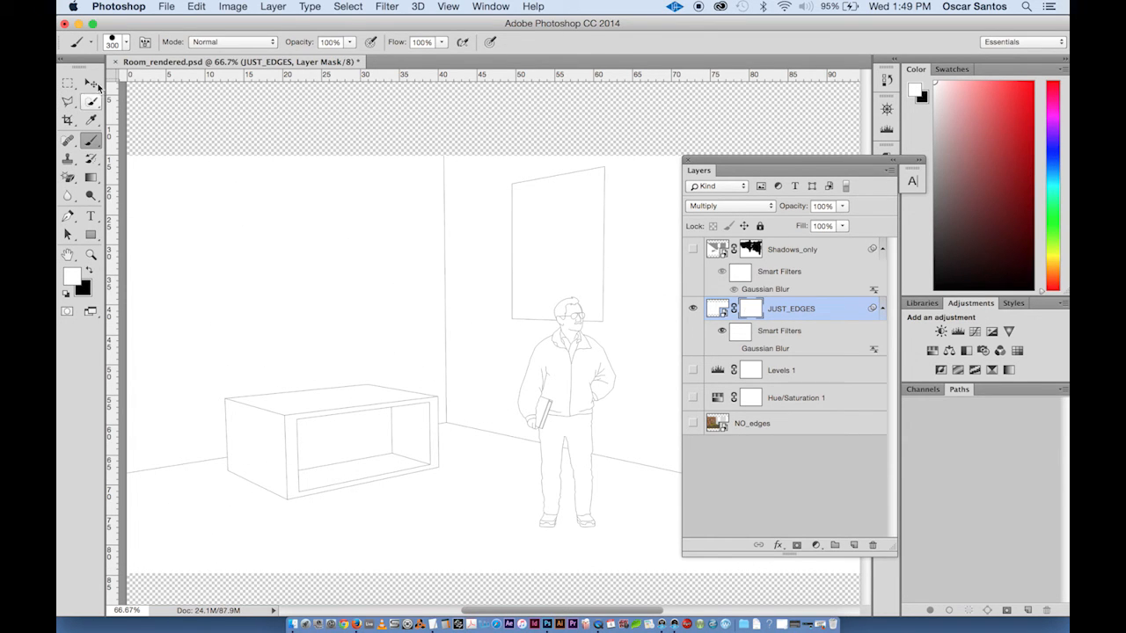
# - Select the back wall on the JUST_EDGES layer with the Magic Wand, tolerance 35 and Contiguous on
pyautogui.click(98, 85)
pyautogui.click(719, 309)
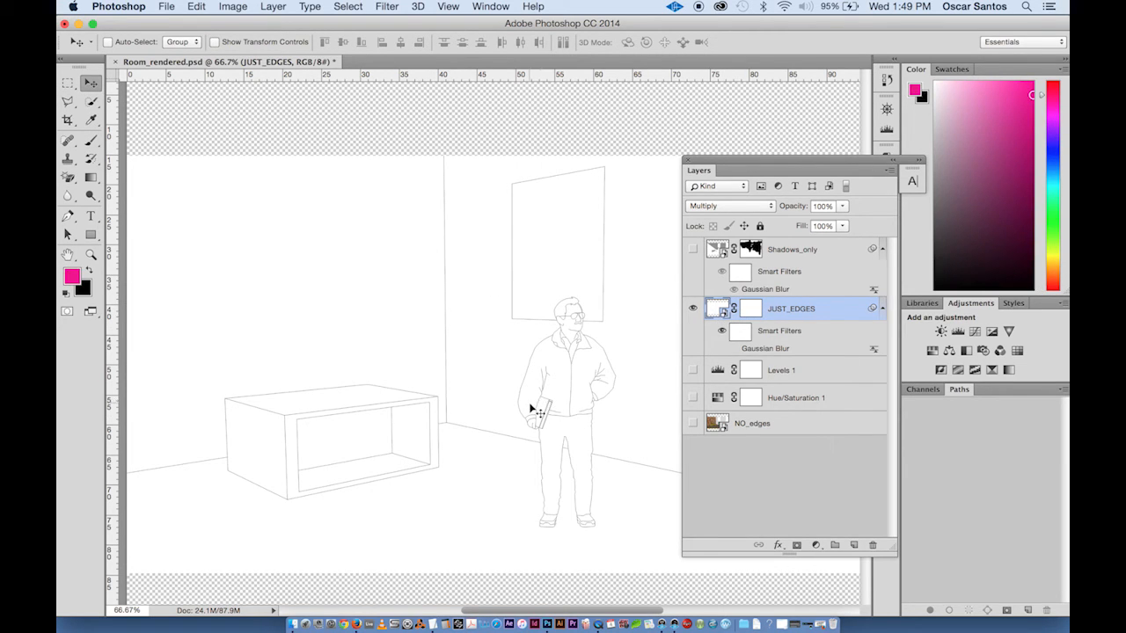
pyautogui.press('super+minus')
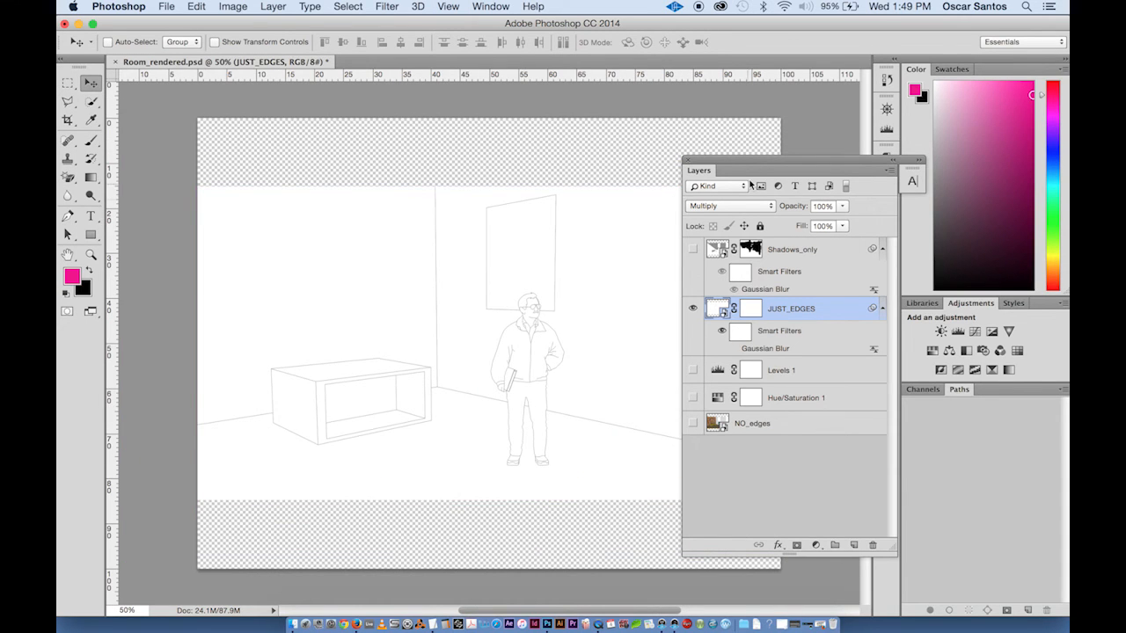
pyautogui.moveTo(737, 160); pyautogui.dragTo(808, 160)
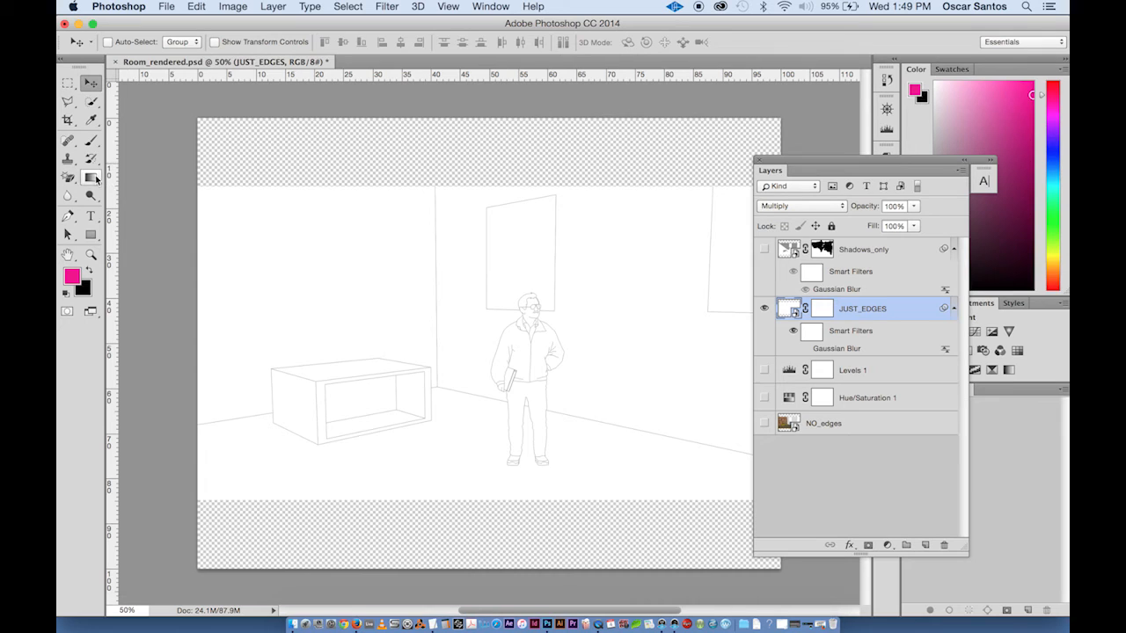
pyautogui.moveTo(92, 101); pyautogui.dragTo(132, 107)
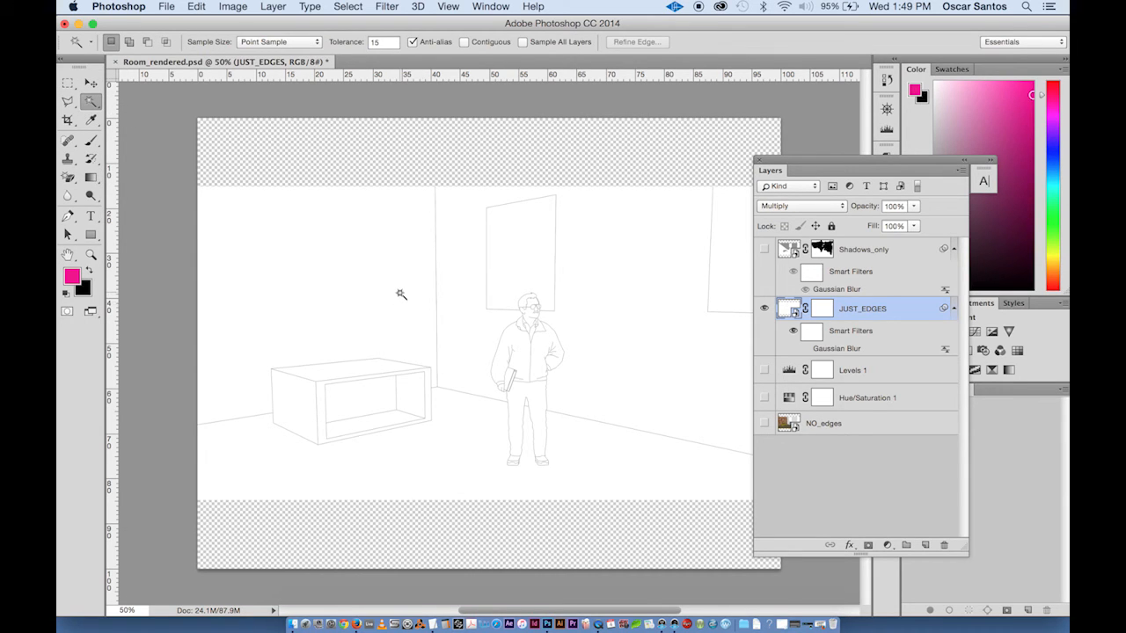
pyautogui.click(464, 42)
pyautogui.click(603, 269)
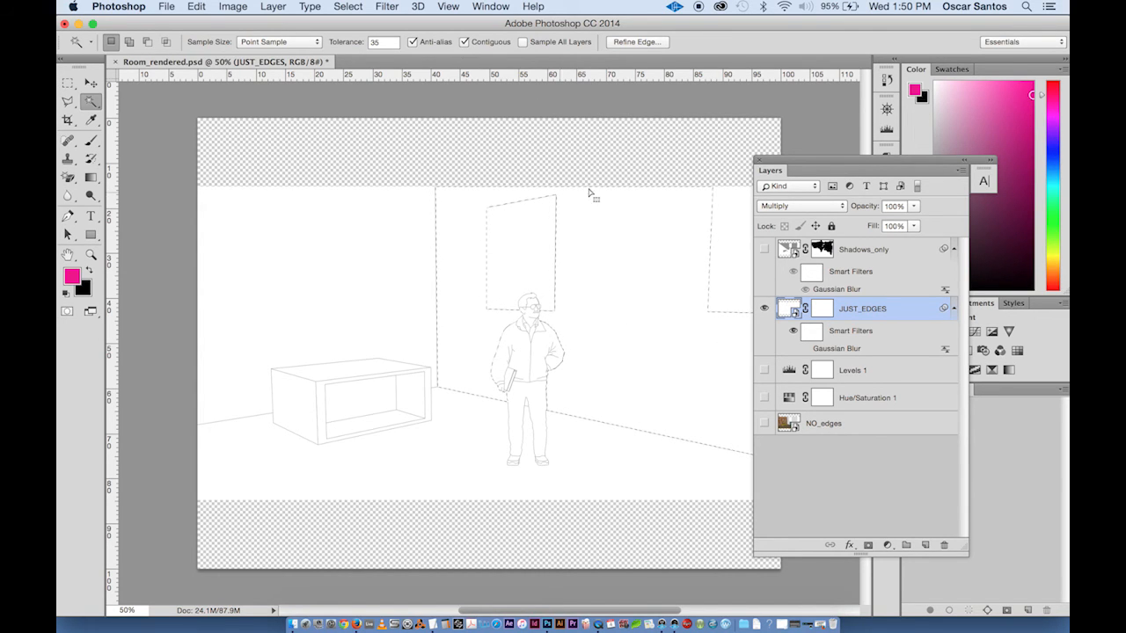
pyautogui.click(464, 43)
pyautogui.press('super+d')
pyautogui.press('super+d')
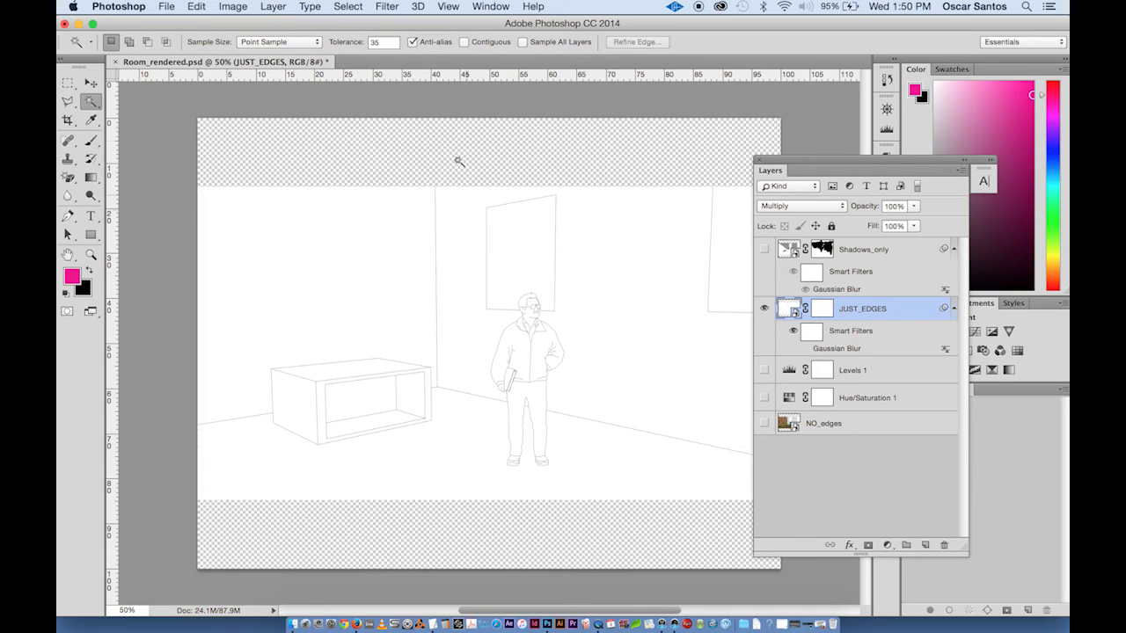
pyautogui.click(464, 42)
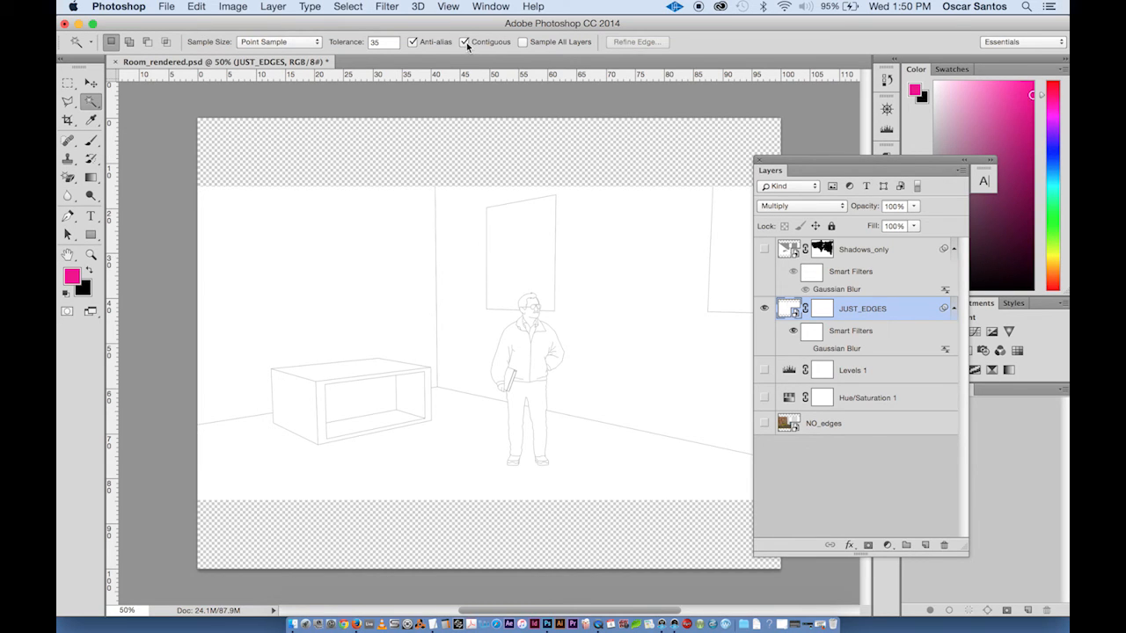
pyautogui.click(468, 240)
# - Add a Gradient Fill layer for the back wall selection using the Foreground to Transparent preset
pyautogui.press('super+equal')
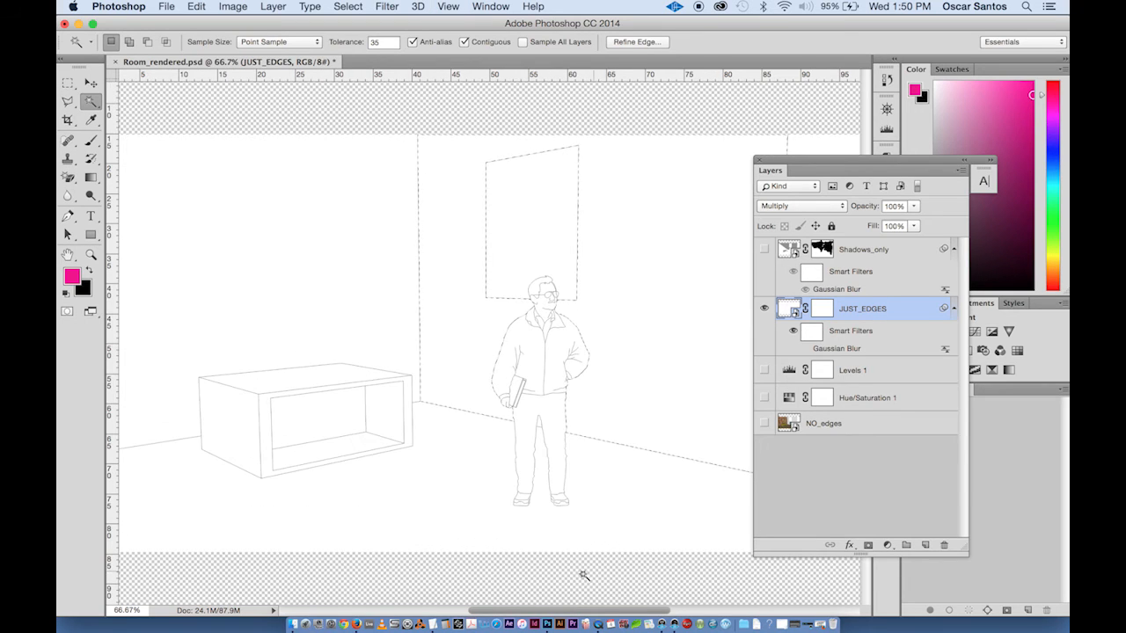
pyautogui.moveTo(557, 614); pyautogui.dragTo(597, 613)
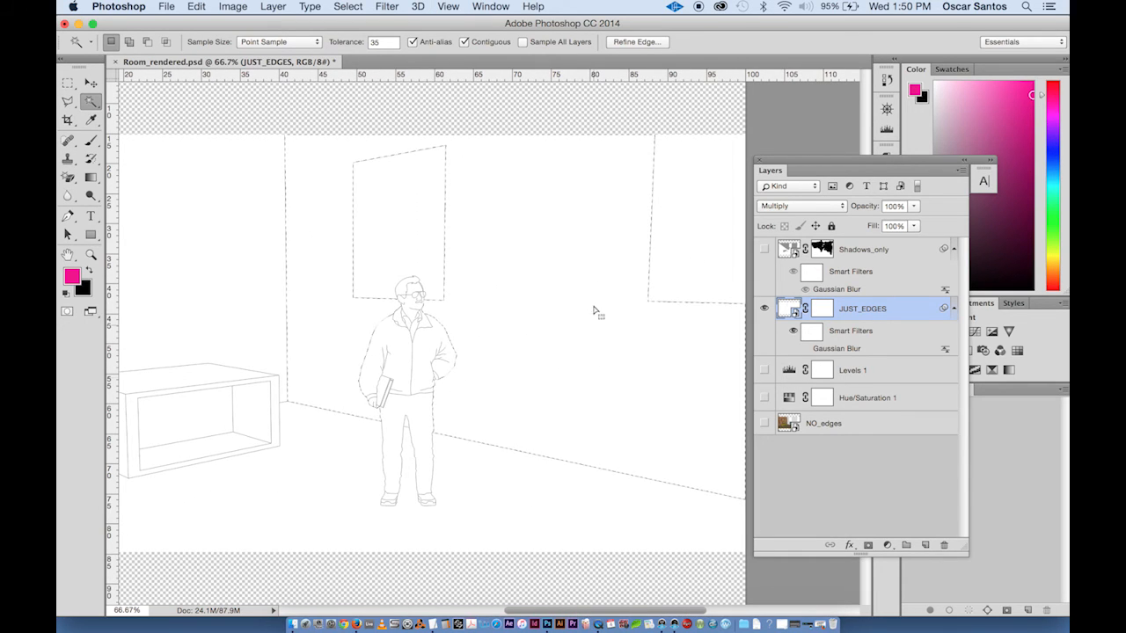
pyautogui.click(887, 547)
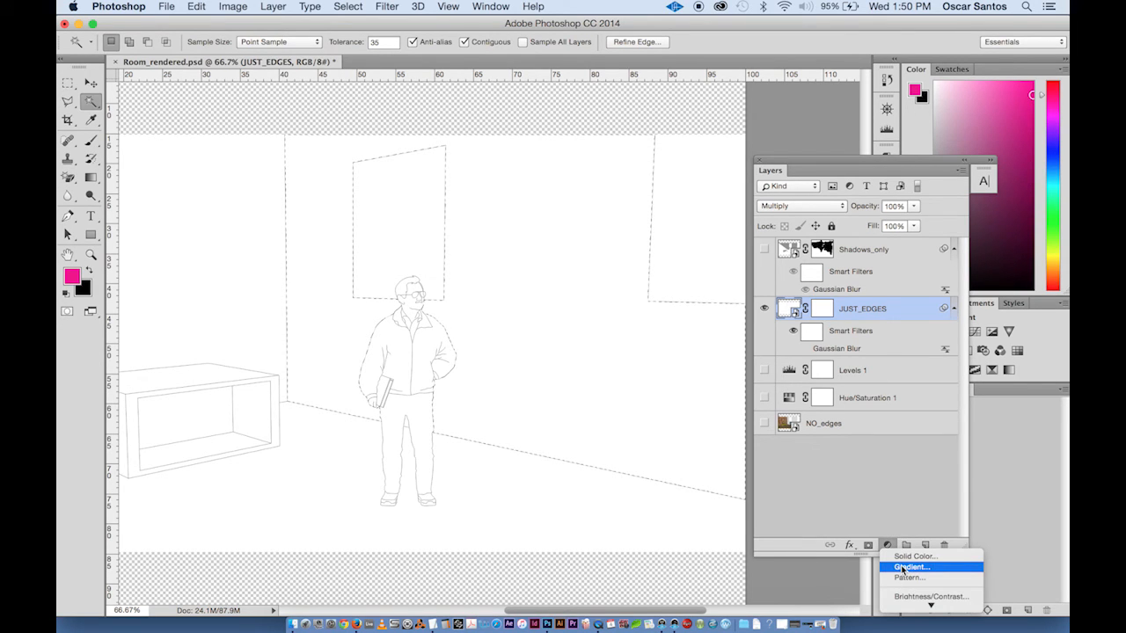
pyautogui.click(901, 567)
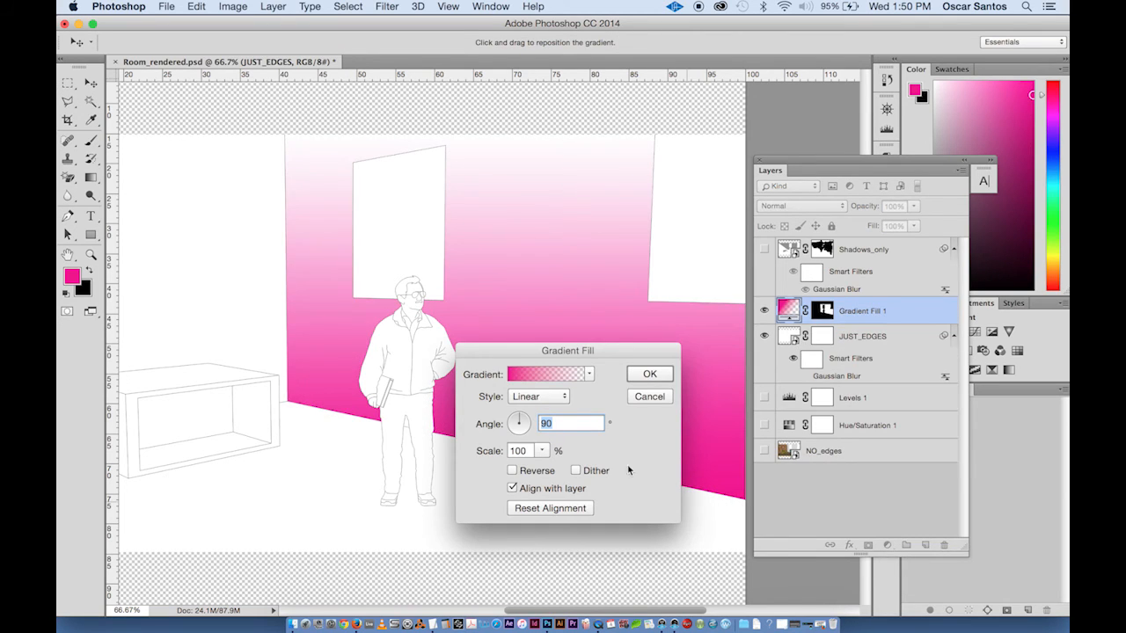
pyautogui.click(545, 379)
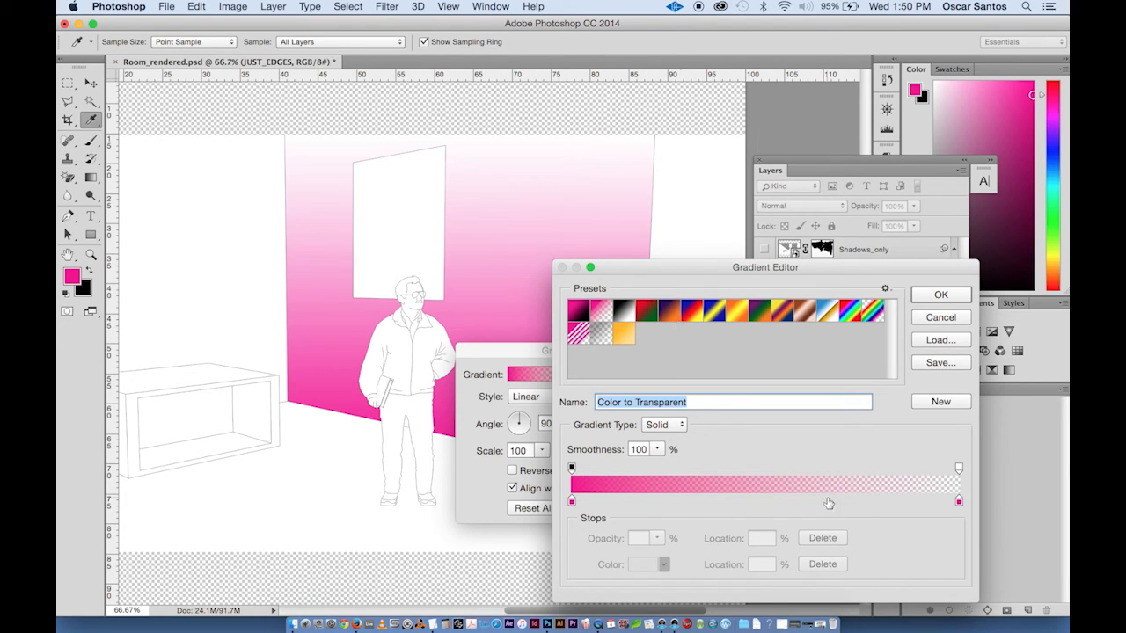
pyautogui.click(645, 317)
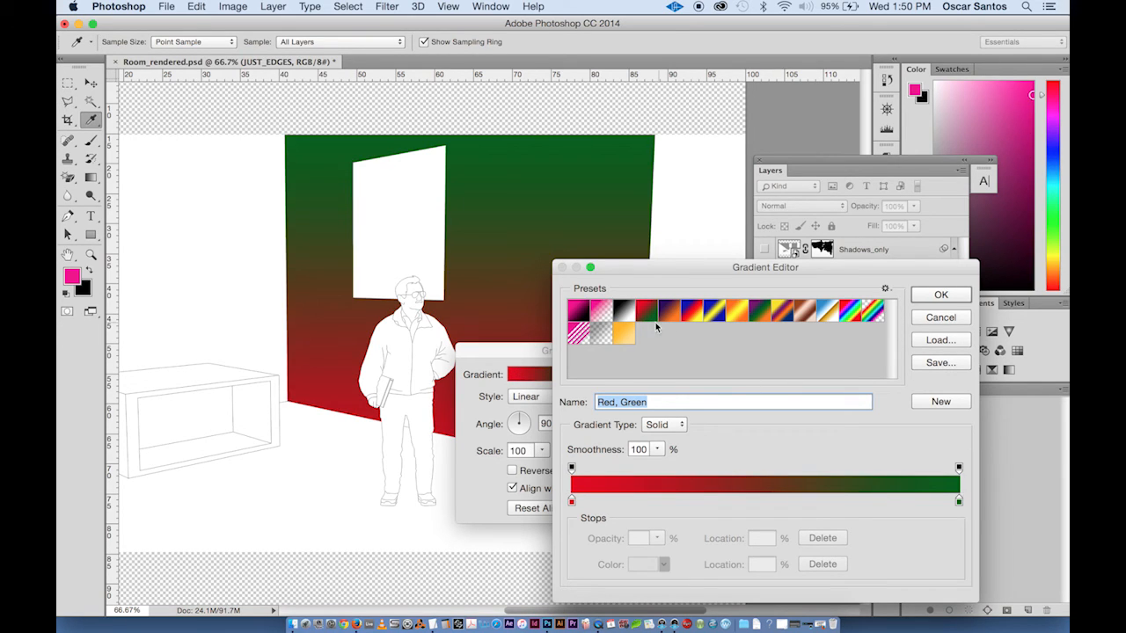
pyautogui.click(602, 315)
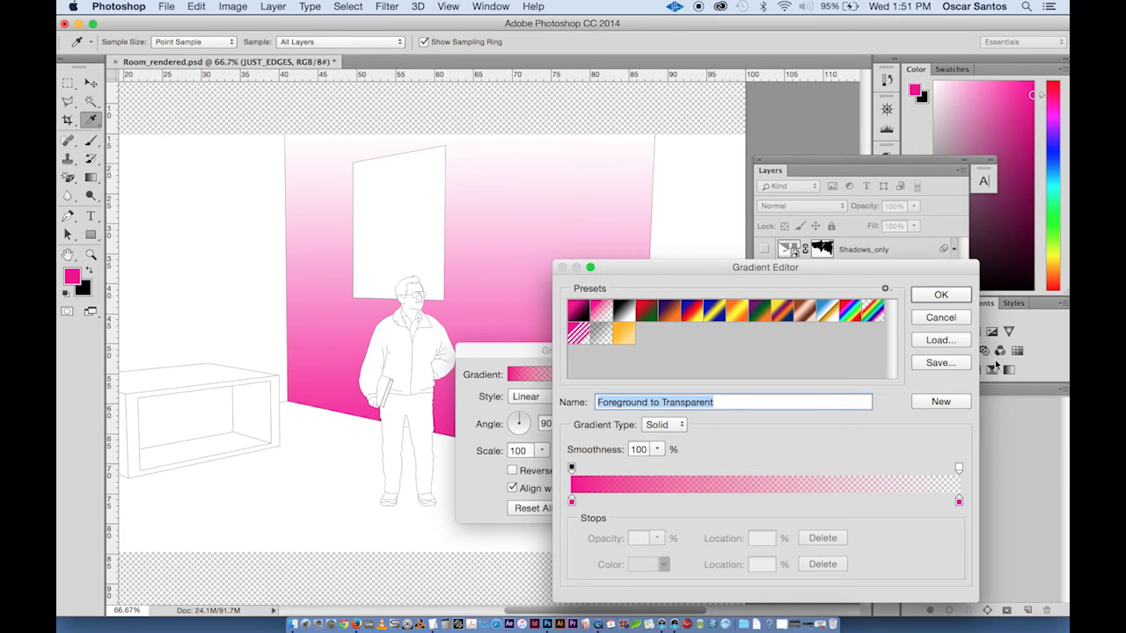
pyautogui.click(954, 297)
pyautogui.click(655, 374)
pyautogui.press('w')
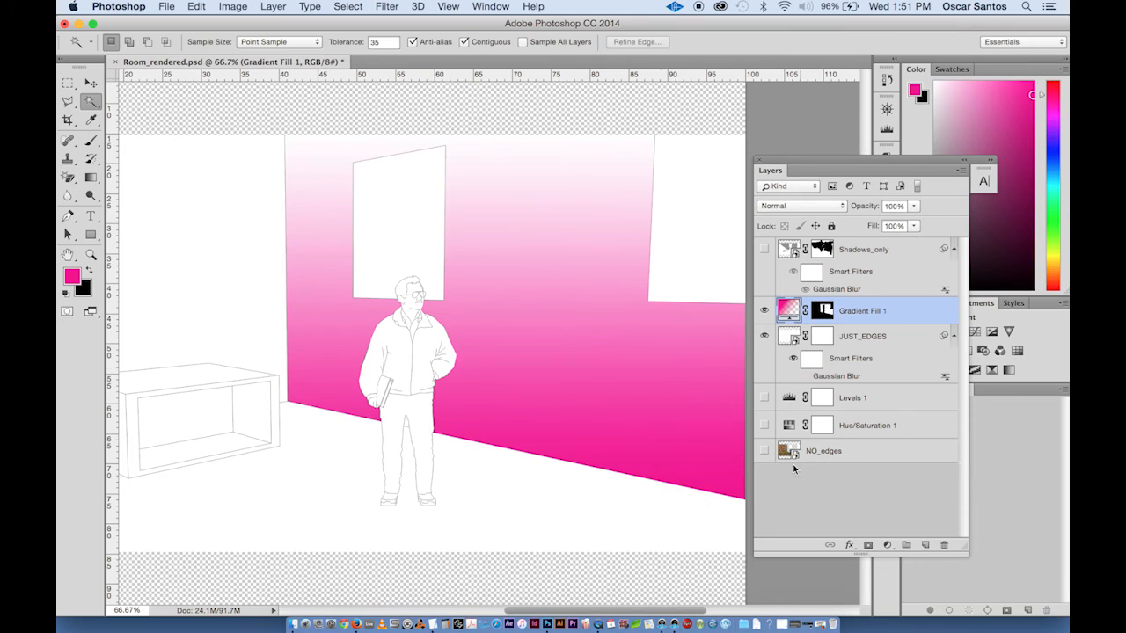
# - Turn the NO_edges, Hue/Saturation 1, Levels 1 and Shadows_only layers back on
pyautogui.click(765, 451)
pyautogui.click(764, 425)
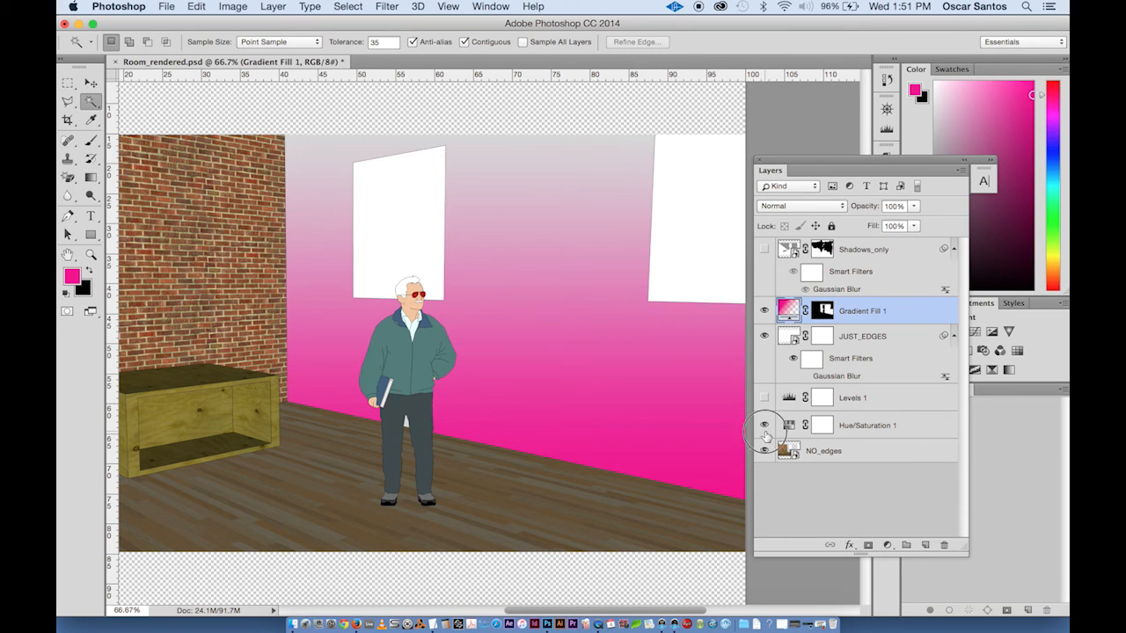
pyautogui.click(765, 398)
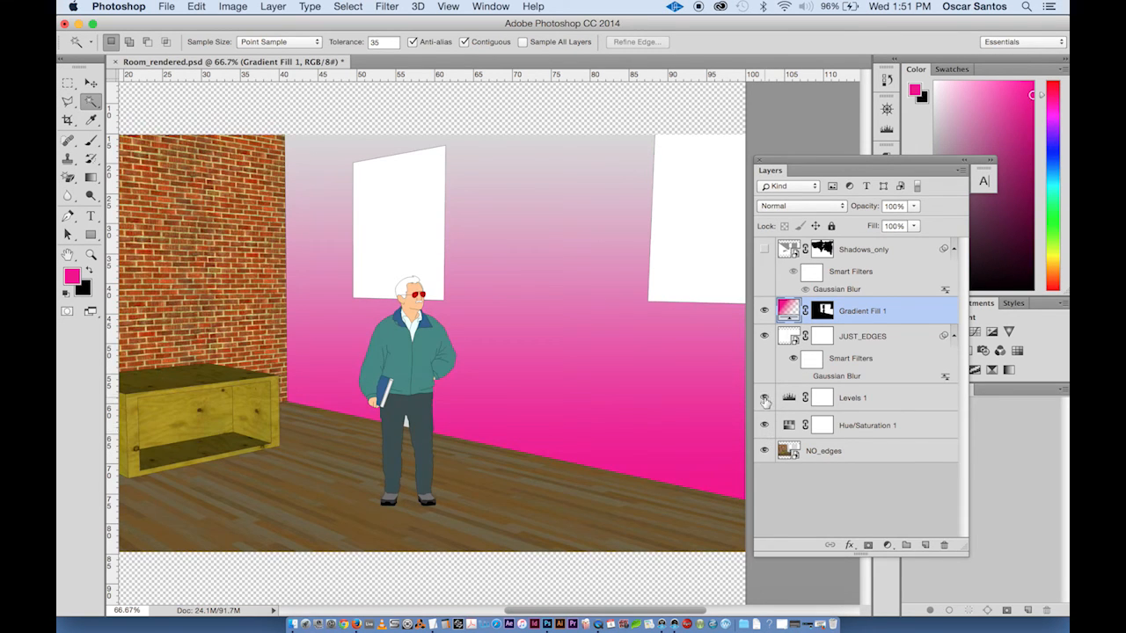
pyautogui.click(765, 250)
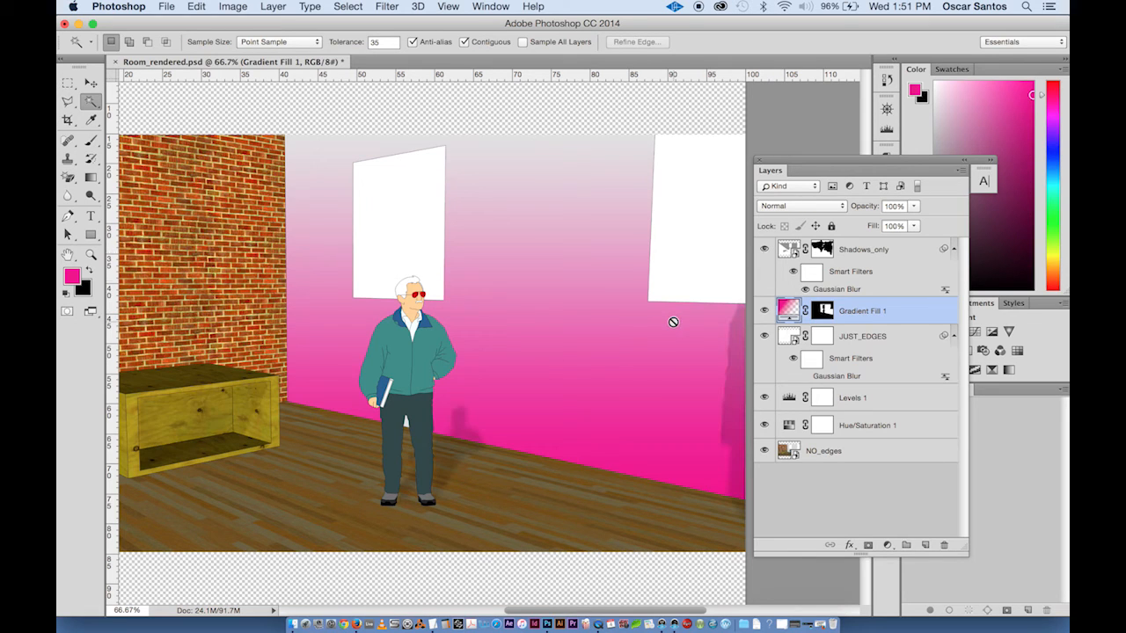
# - Lower the Gradient Fill 1 layer's opacity to 27%
pyautogui.scroll(-1, 673, 322)
pyautogui.press('super+minus')
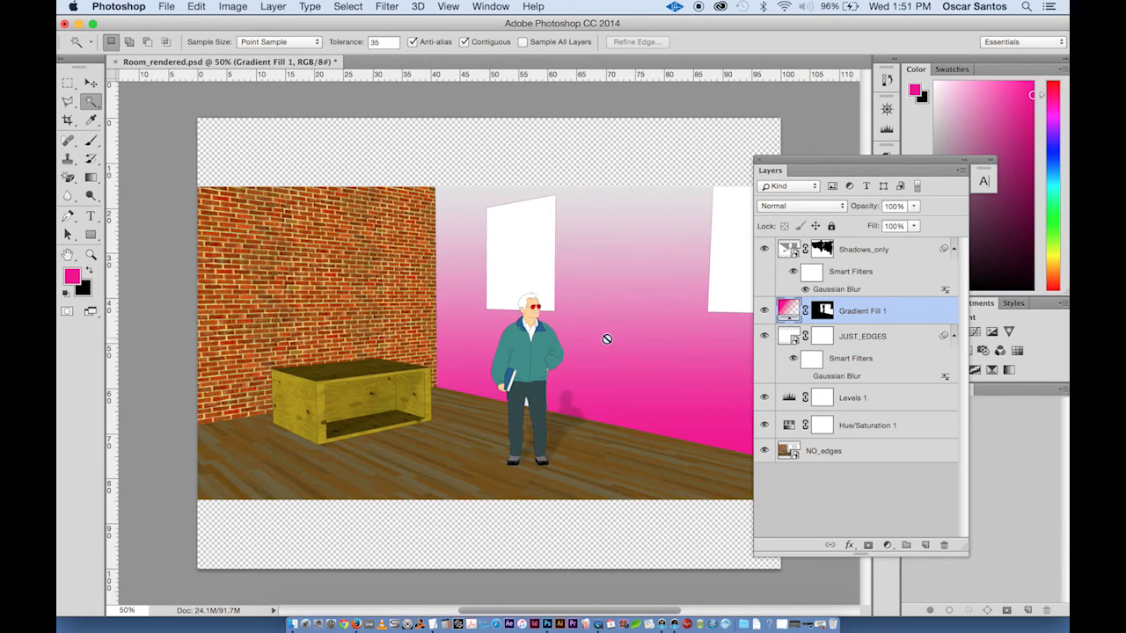
pyautogui.click(764, 313)
pyautogui.click(765, 313)
pyautogui.click(915, 206)
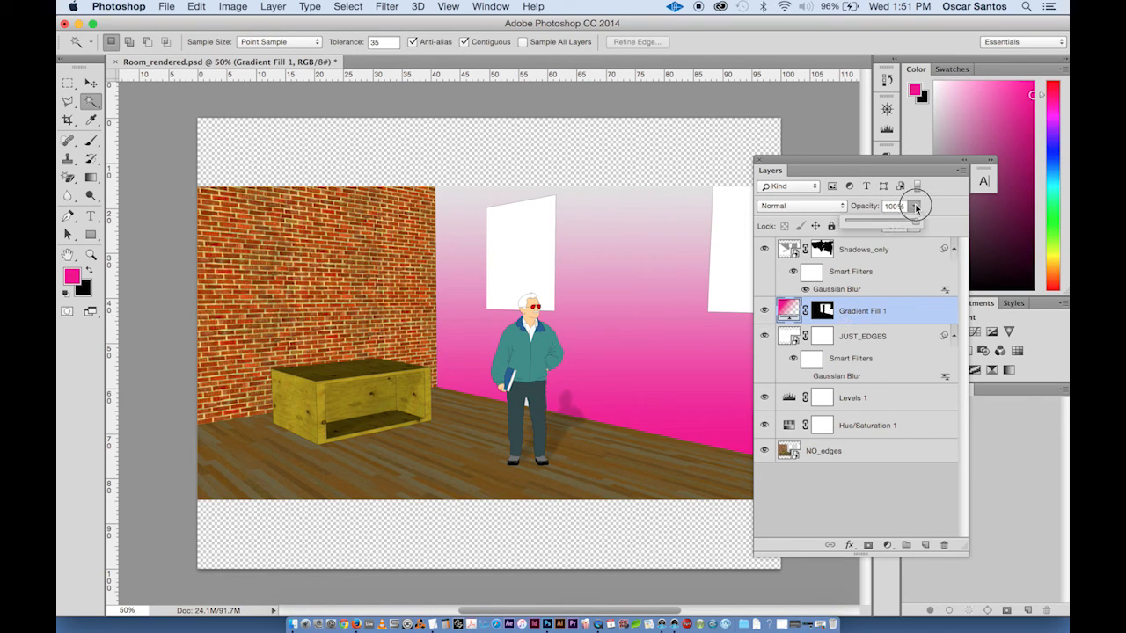
pyautogui.moveTo(917, 220); pyautogui.dragTo(864, 227)
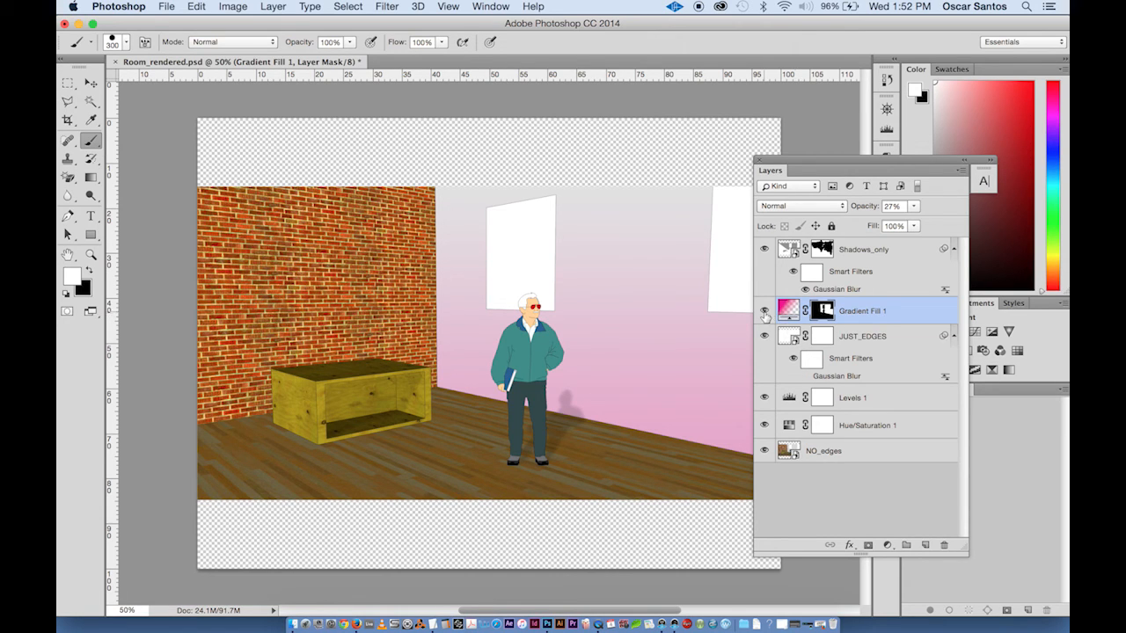
# - Hide all layers except JUST_EDGES, including Shadows_only, Gradient Fill 1 and the layers below
pyautogui.click(764, 249)
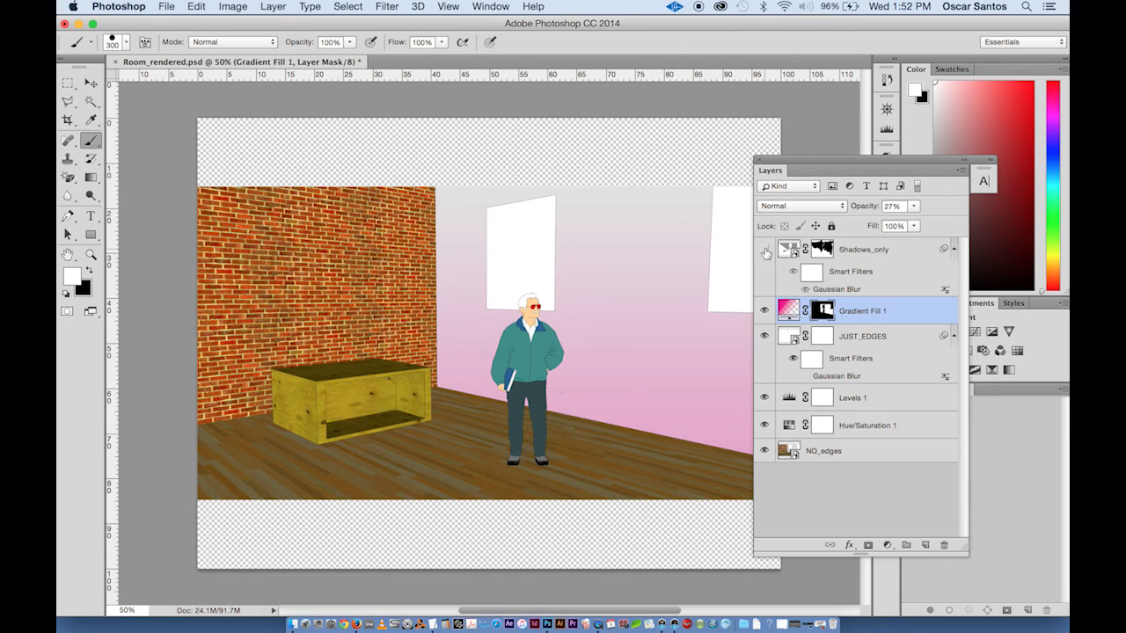
pyautogui.click(765, 313)
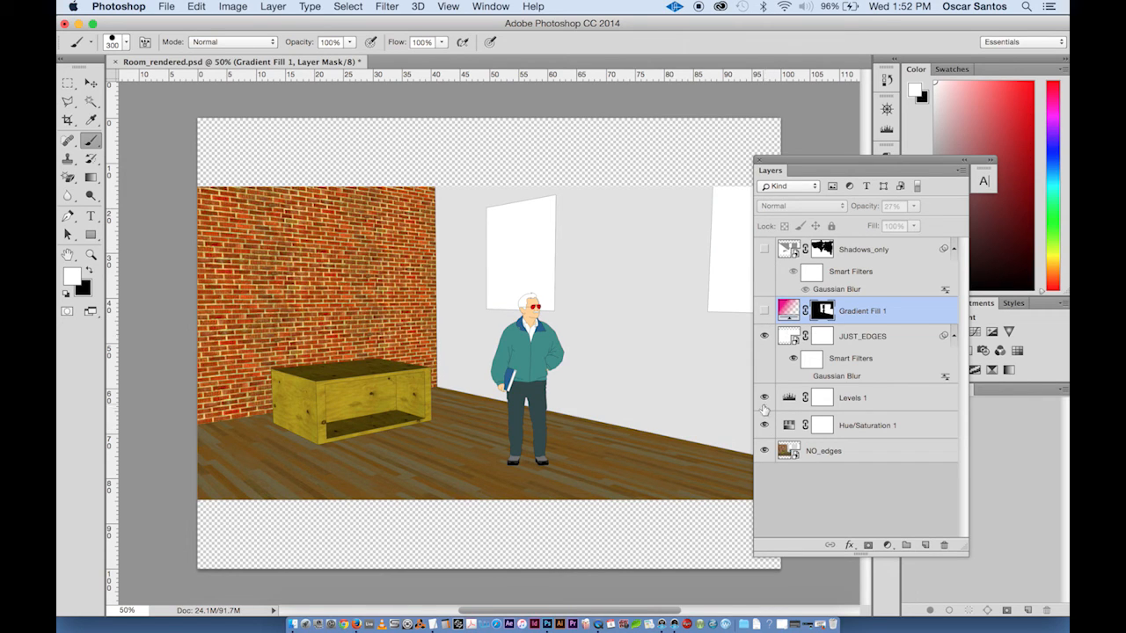
pyautogui.moveTo(764, 397); pyautogui.dragTo(765, 451)
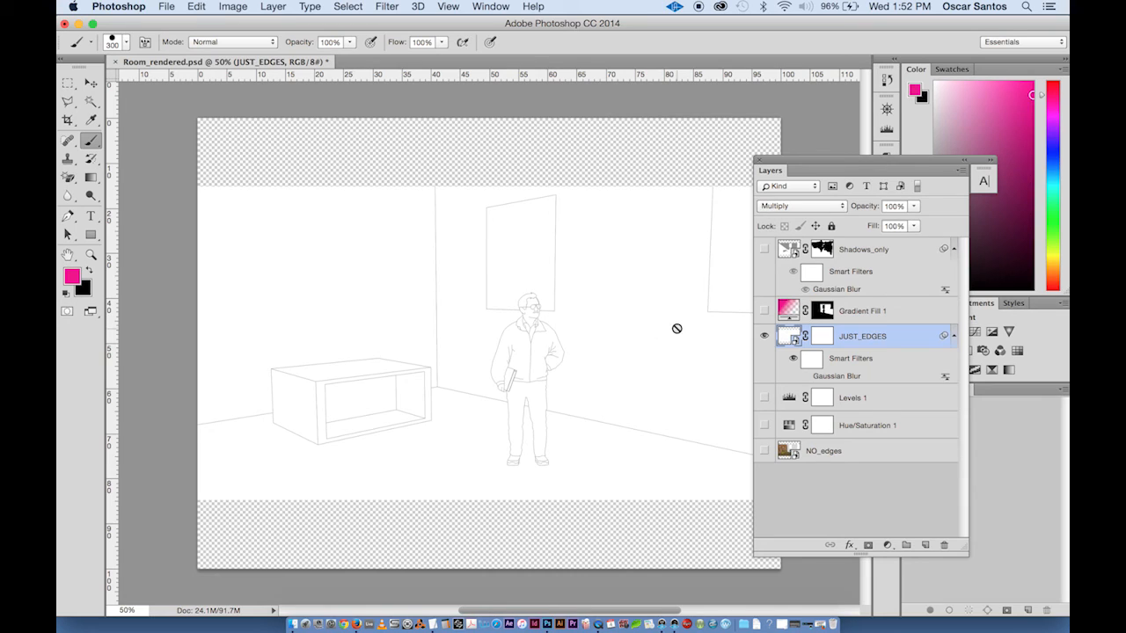
# - Select the left wall with the Magic Wand and add a second Gradient Fill layer using the Black, White preset
pyautogui.click(93, 101)
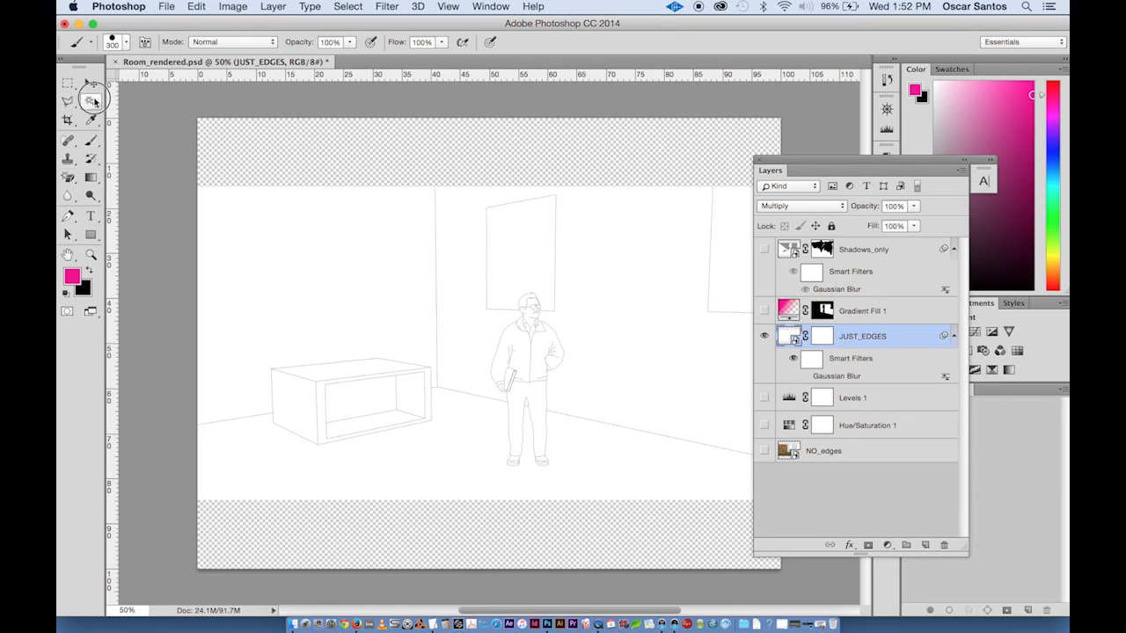
pyautogui.click(322, 278)
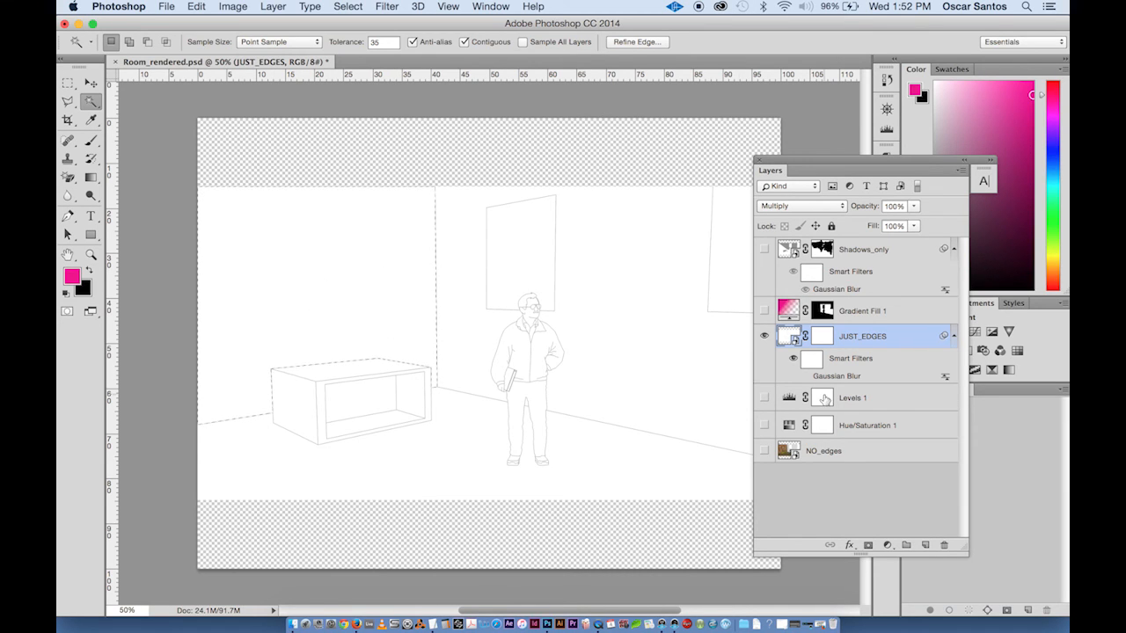
pyautogui.click(887, 545)
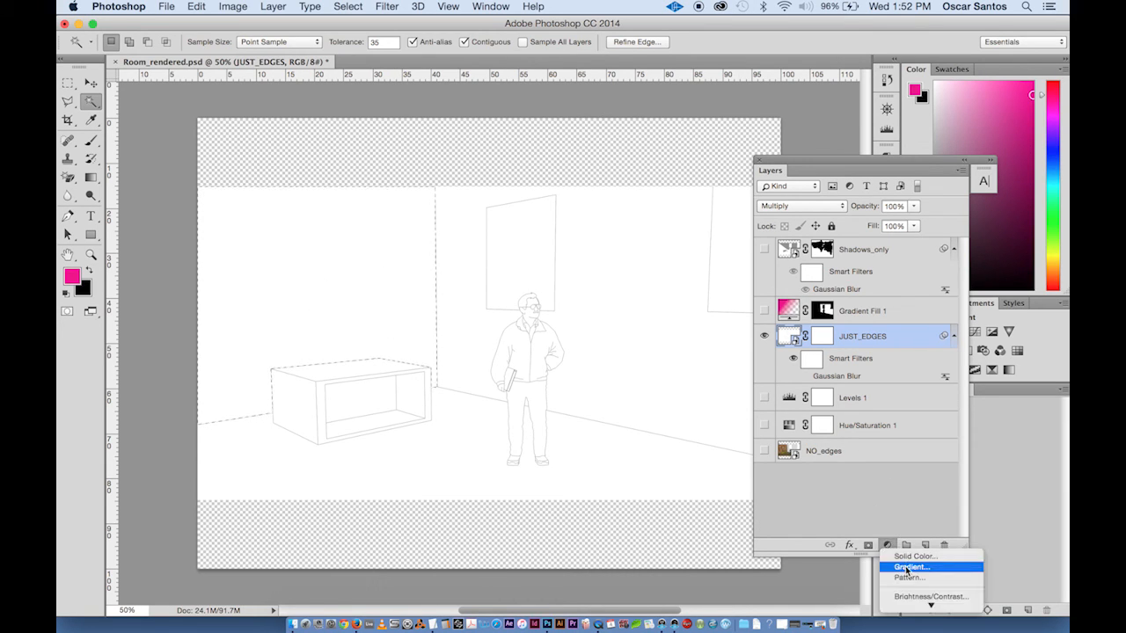
pyautogui.click(905, 568)
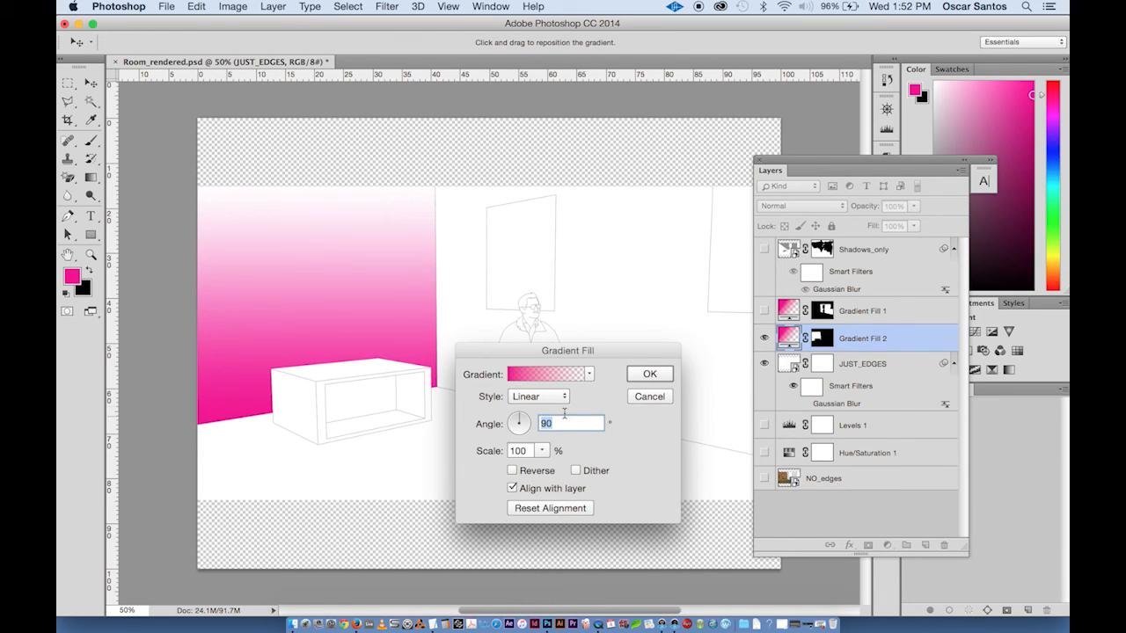
pyautogui.moveTo(567, 350); pyautogui.dragTo(657, 263)
pyautogui.click(626, 288)
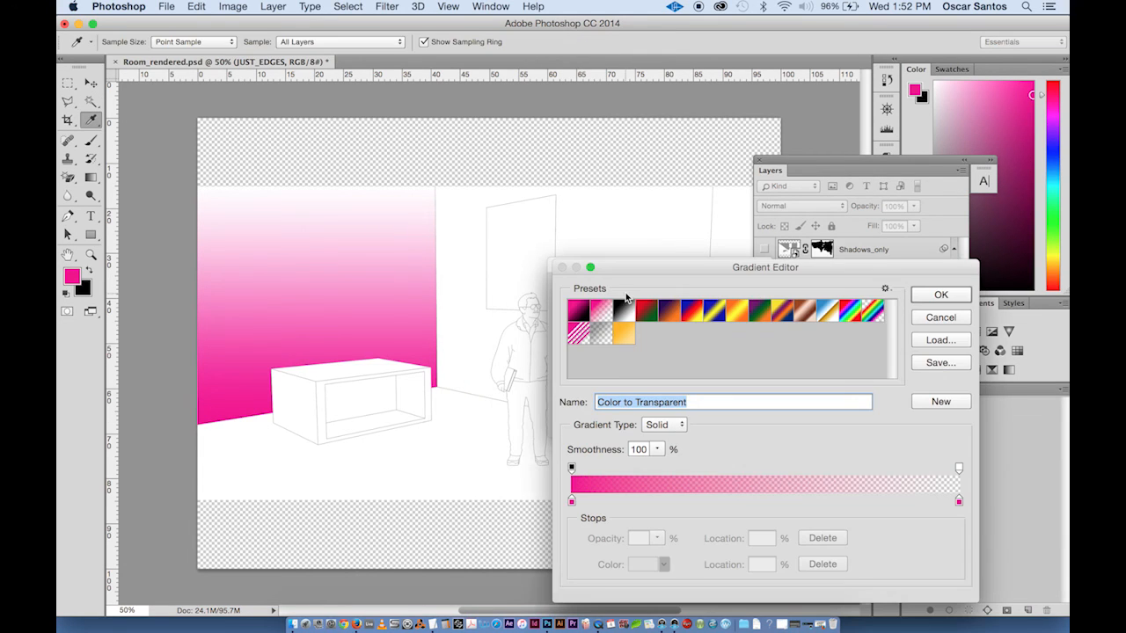
pyautogui.click(625, 315)
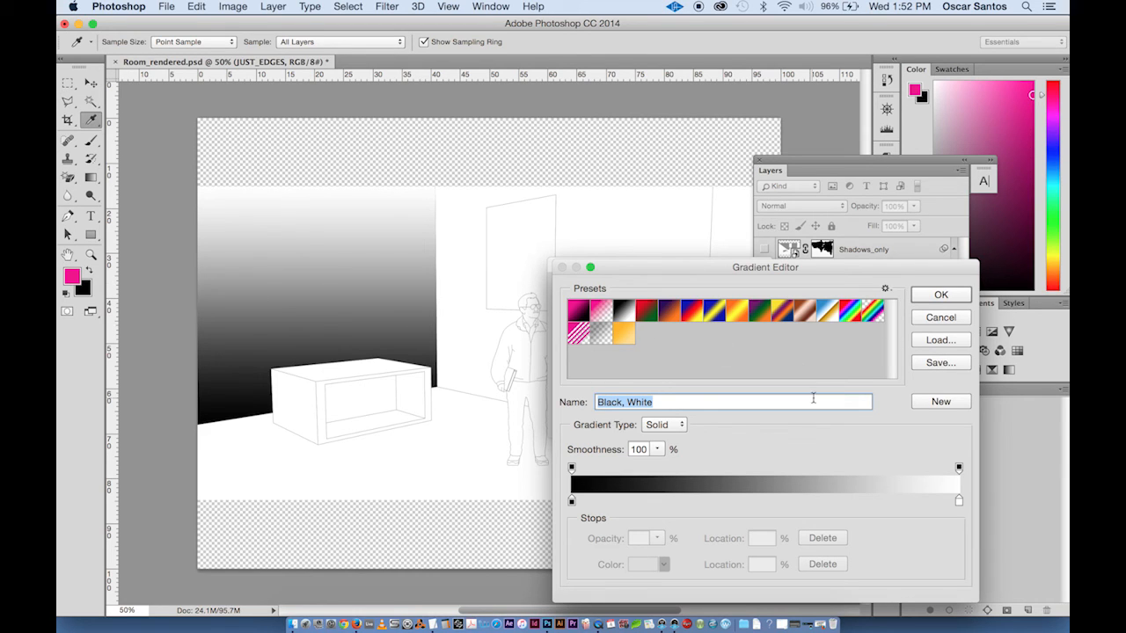
# - Confirm the Black, White gradient and set the left wall's Gradient Fill 2 angle to about 170.54°
pyautogui.click(939, 295)
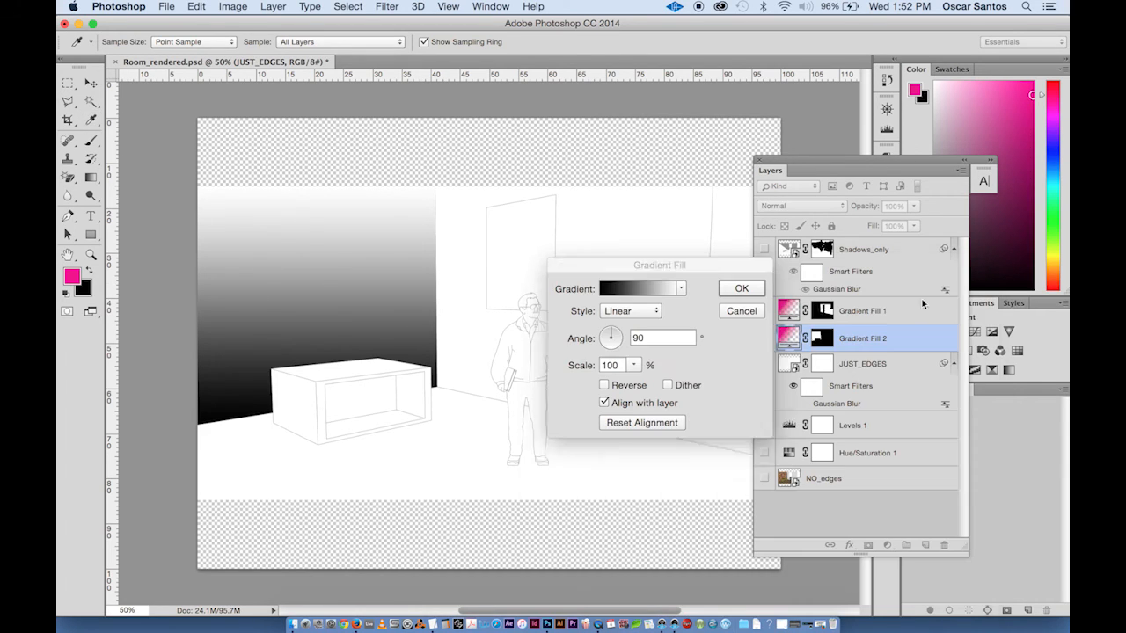
pyautogui.click(605, 339)
pyautogui.click(606, 340)
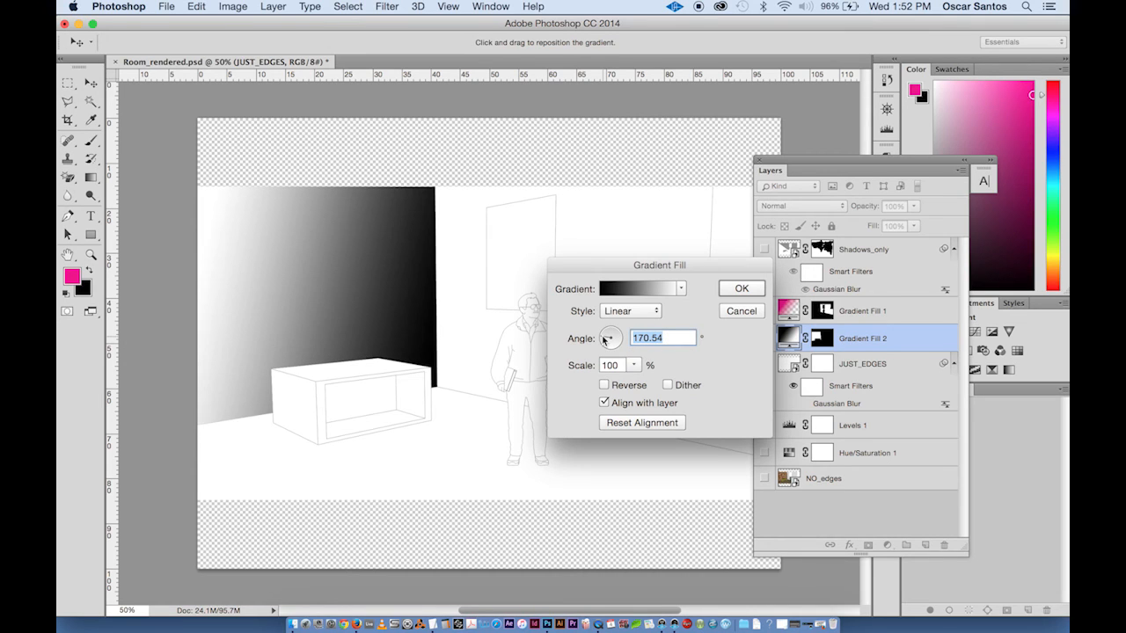
pyautogui.click(742, 289)
# - Turn NO_edges, Hue/Saturation 1, Levels 1, Gradient Fill 2, Gradient Fill 1 and Shadows_only back on
pyautogui.click(766, 476)
pyautogui.click(764, 453)
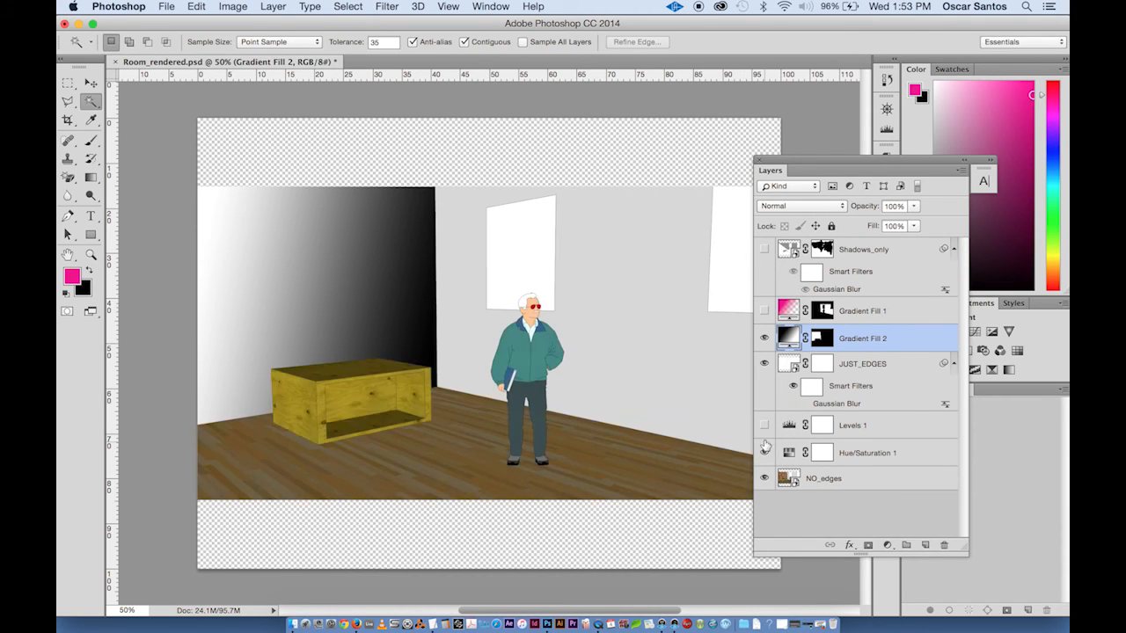
pyautogui.click(765, 425)
pyautogui.click(765, 338)
pyautogui.click(765, 310)
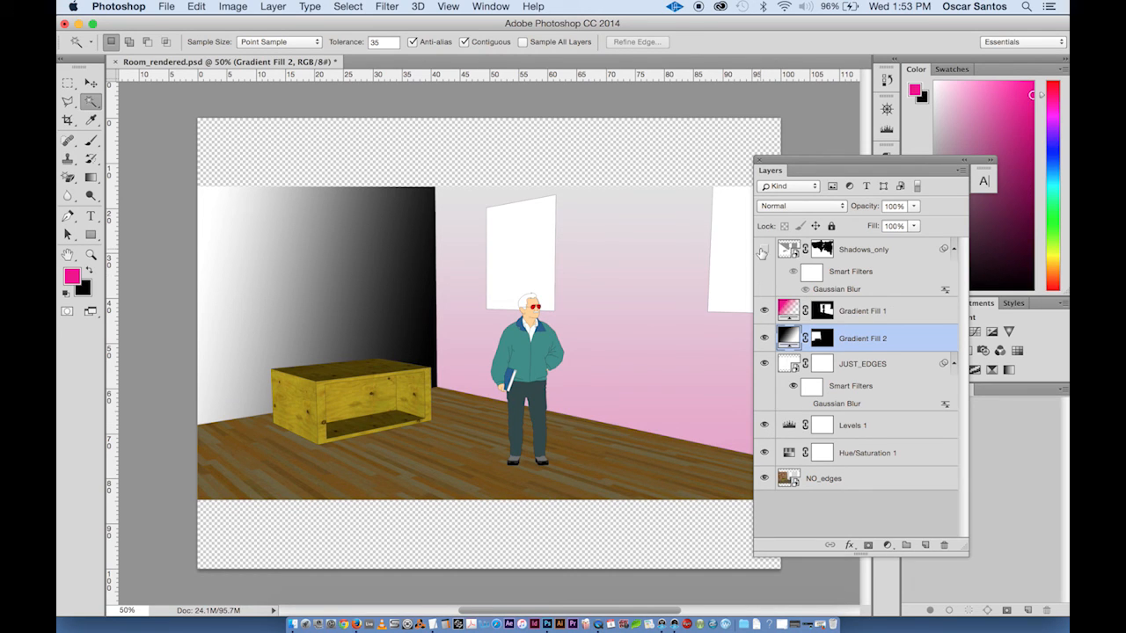
pyautogui.click(764, 249)
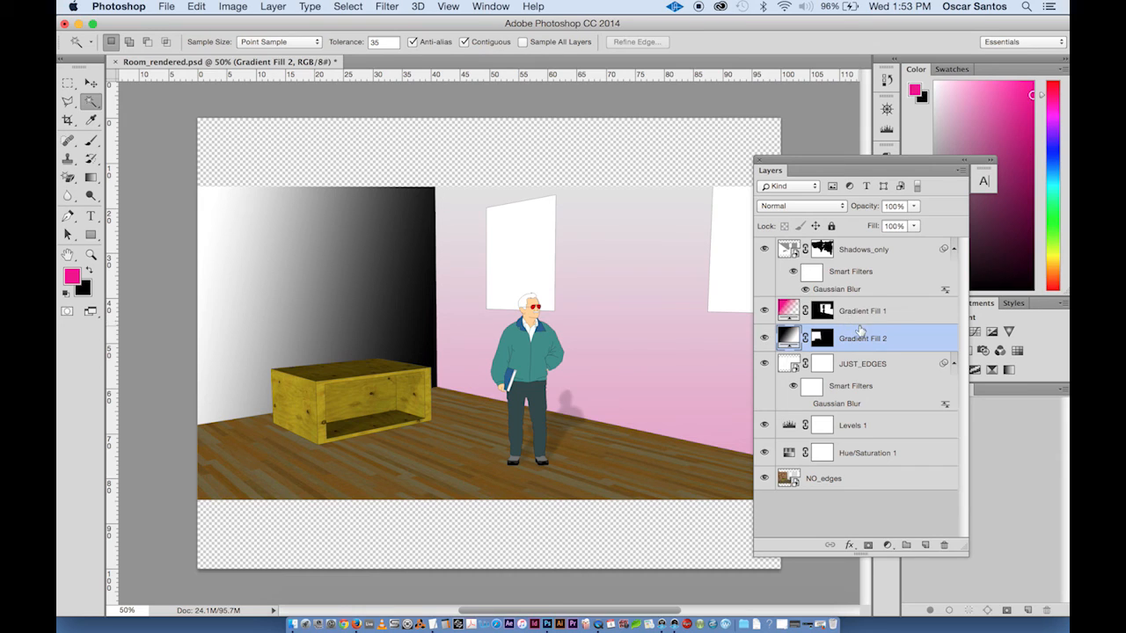
# - Set Gradient Fill 2's blend mode to Multiply and its opacity to 29%
pyautogui.click(764, 338)
pyautogui.click(764, 339)
pyautogui.click(764, 338)
pyautogui.click(765, 339)
pyautogui.click(809, 209)
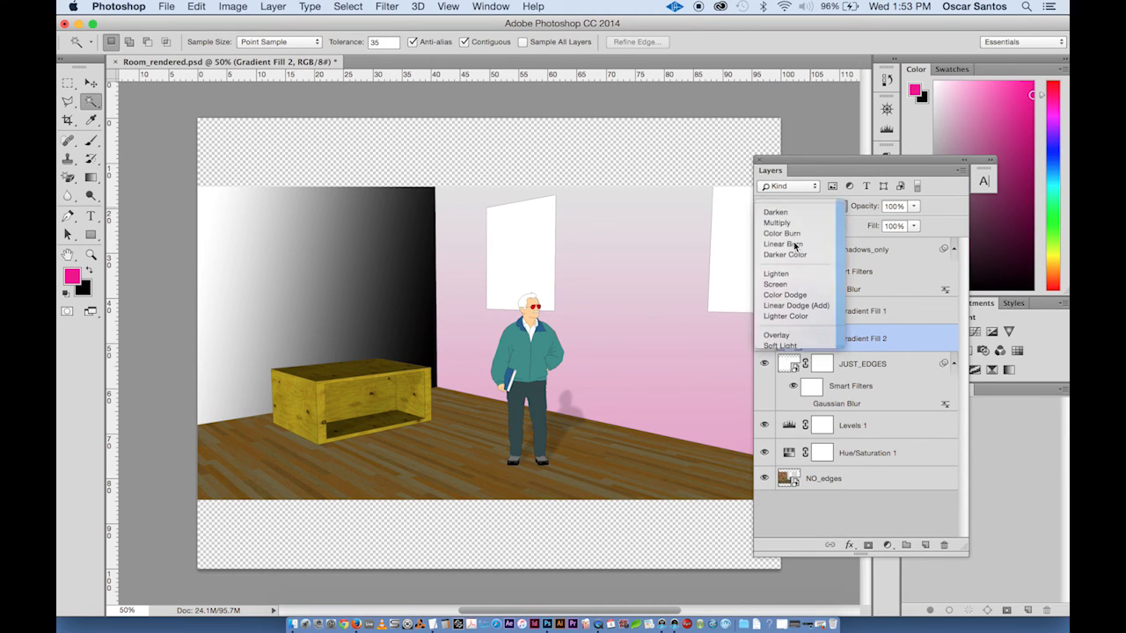
pyautogui.click(797, 249)
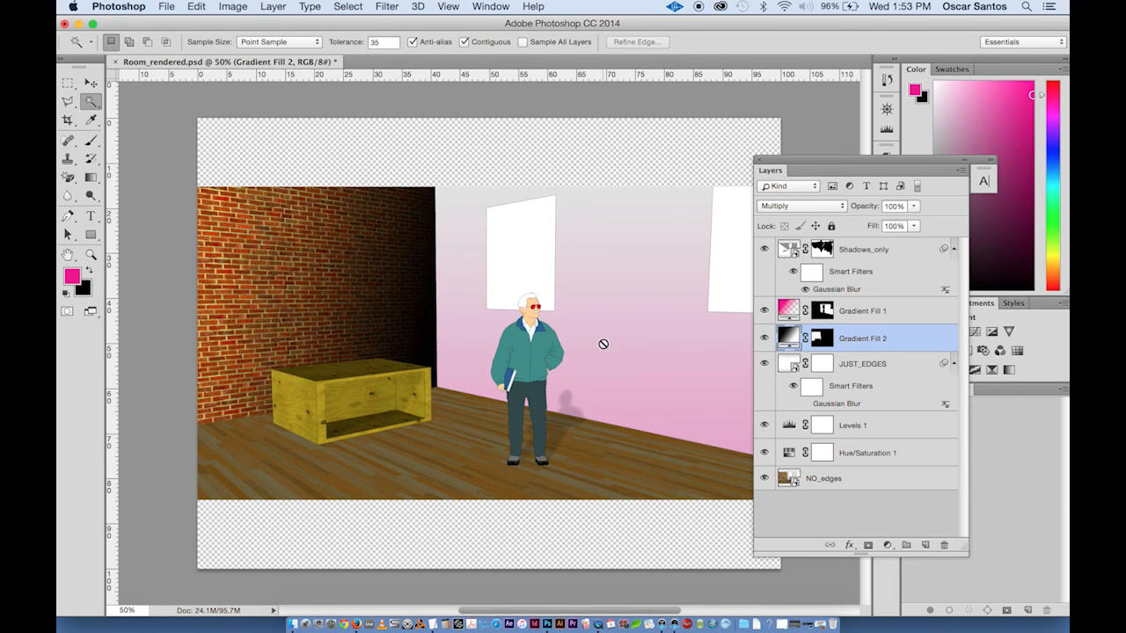
pyautogui.click(911, 207)
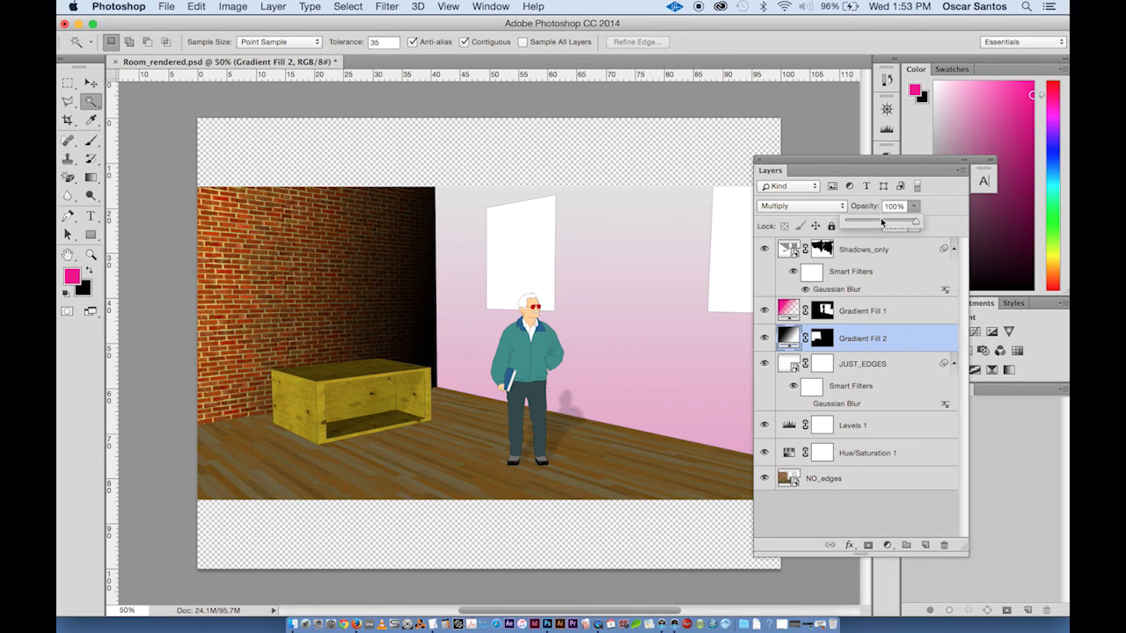
pyautogui.click(872, 220)
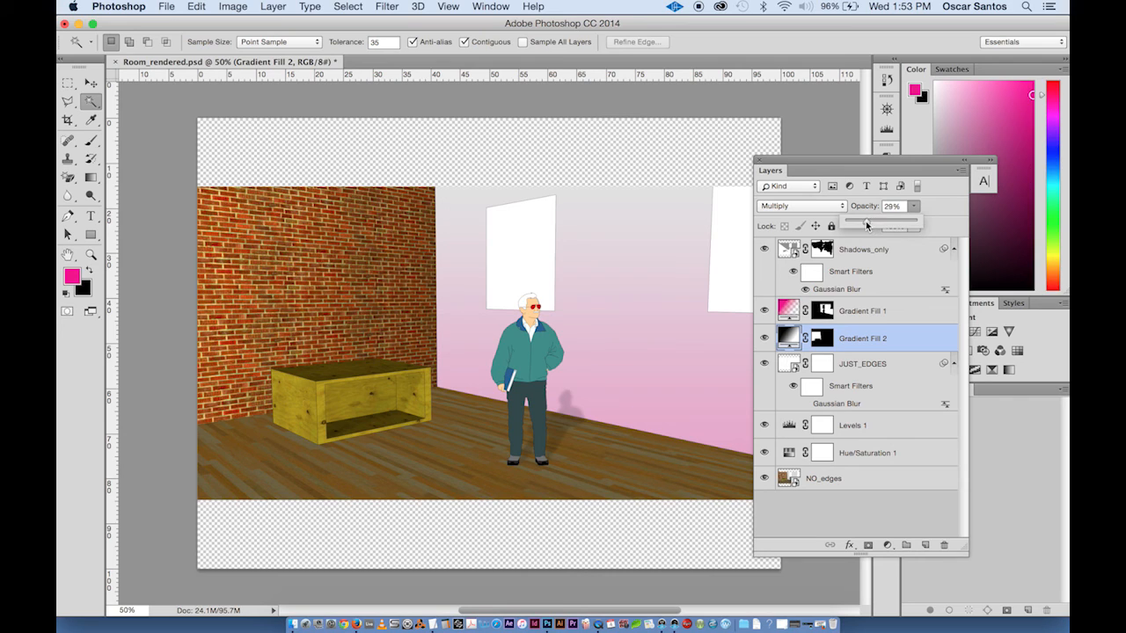
pyautogui.moveTo(866, 221); pyautogui.dragTo(869, 221)
# - Change Gradient Fill 1 to the Black, White gradient with a 135° angle
pyautogui.click(790, 310)
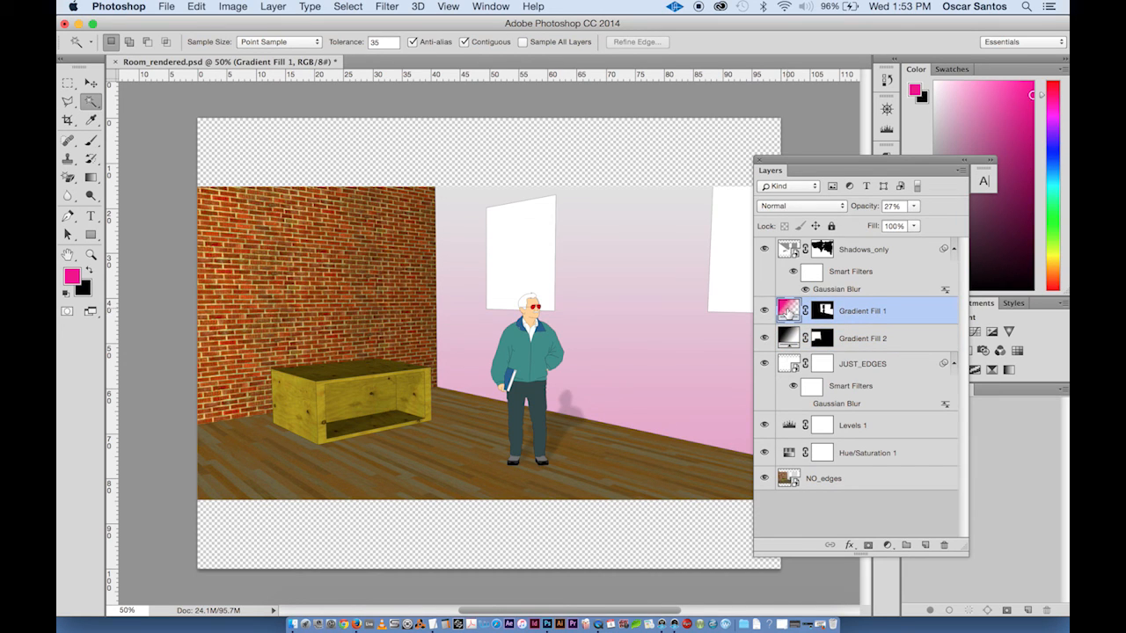
pyautogui.doubleClick(788, 309)
pyautogui.click(620, 285)
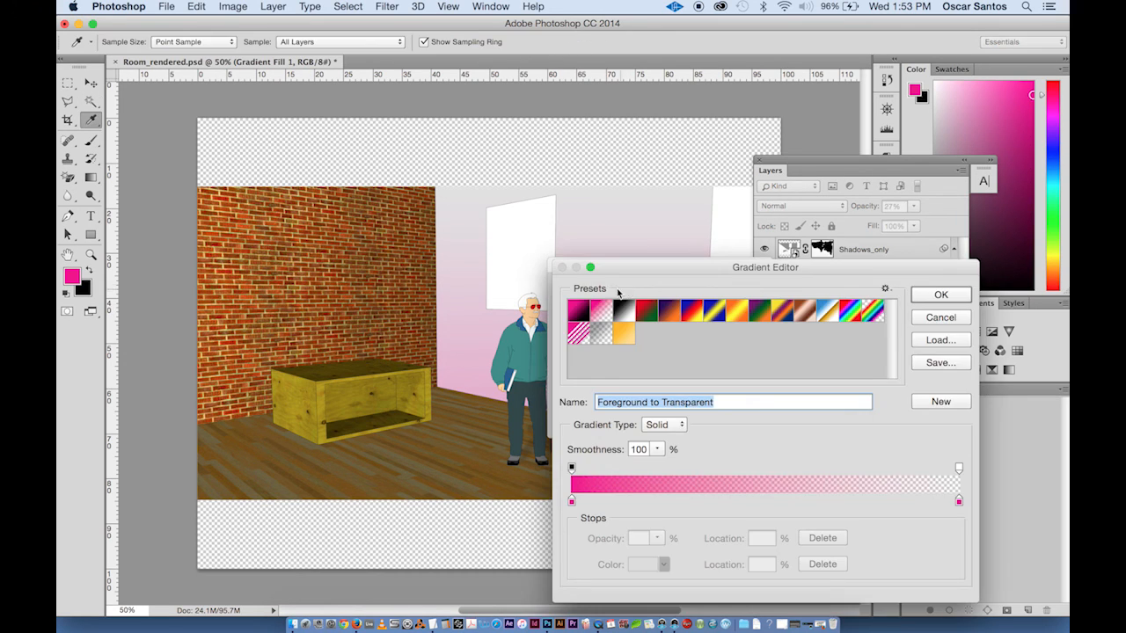
pyautogui.click(622, 312)
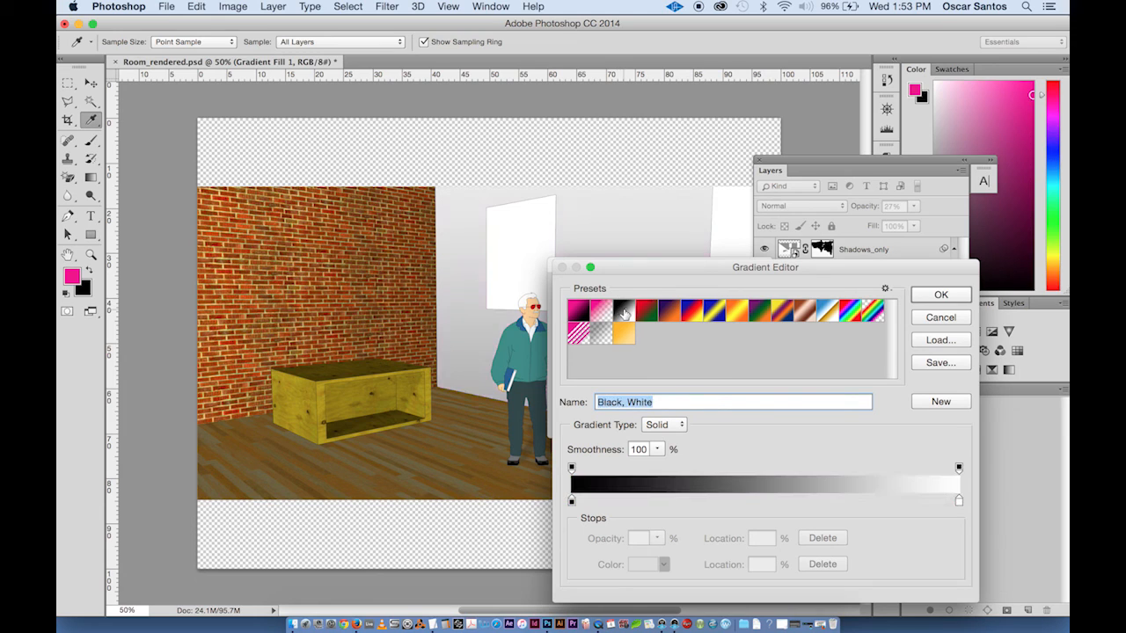
pyautogui.click(940, 296)
pyautogui.moveTo(661, 269); pyautogui.dragTo(814, 235)
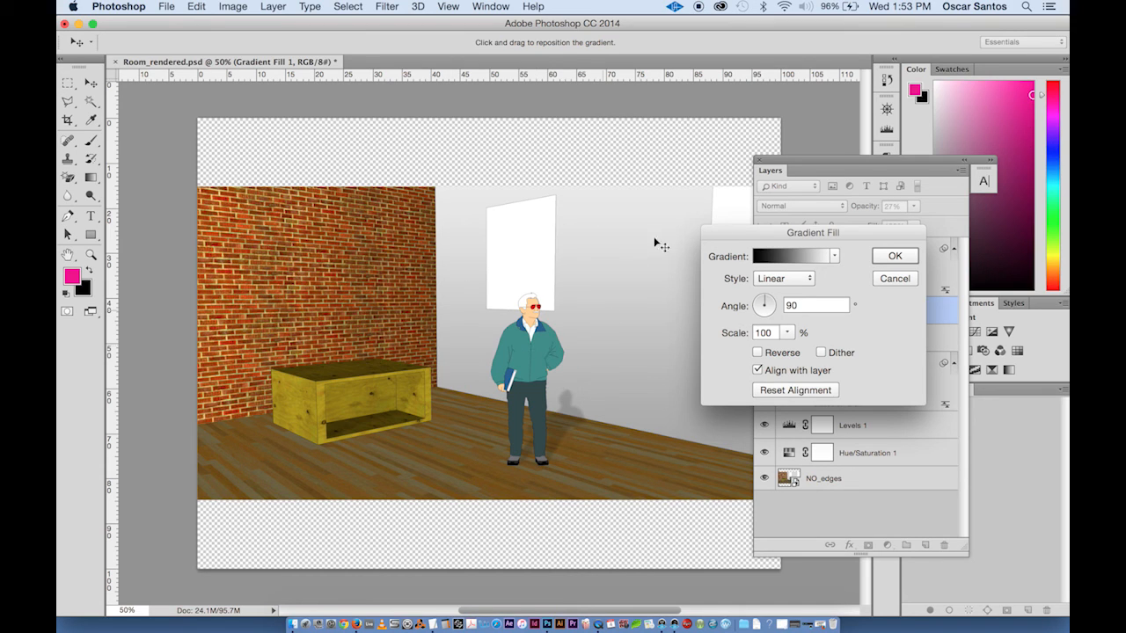
pyautogui.moveTo(771, 304); pyautogui.dragTo(761, 309)
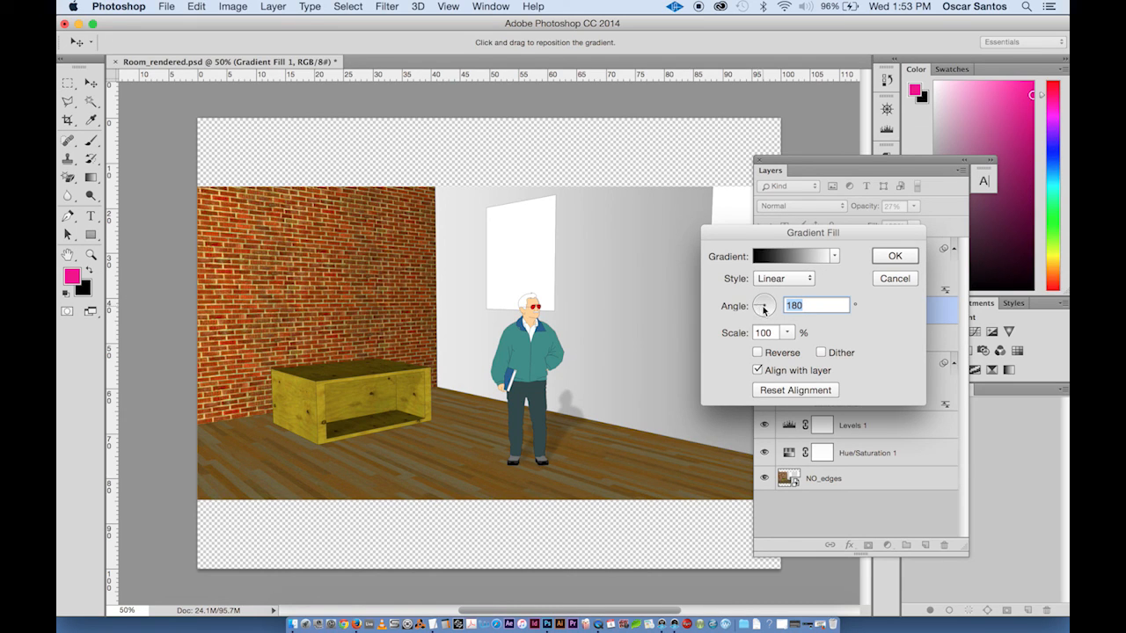
pyautogui.moveTo(764, 310); pyautogui.dragTo(765, 303)
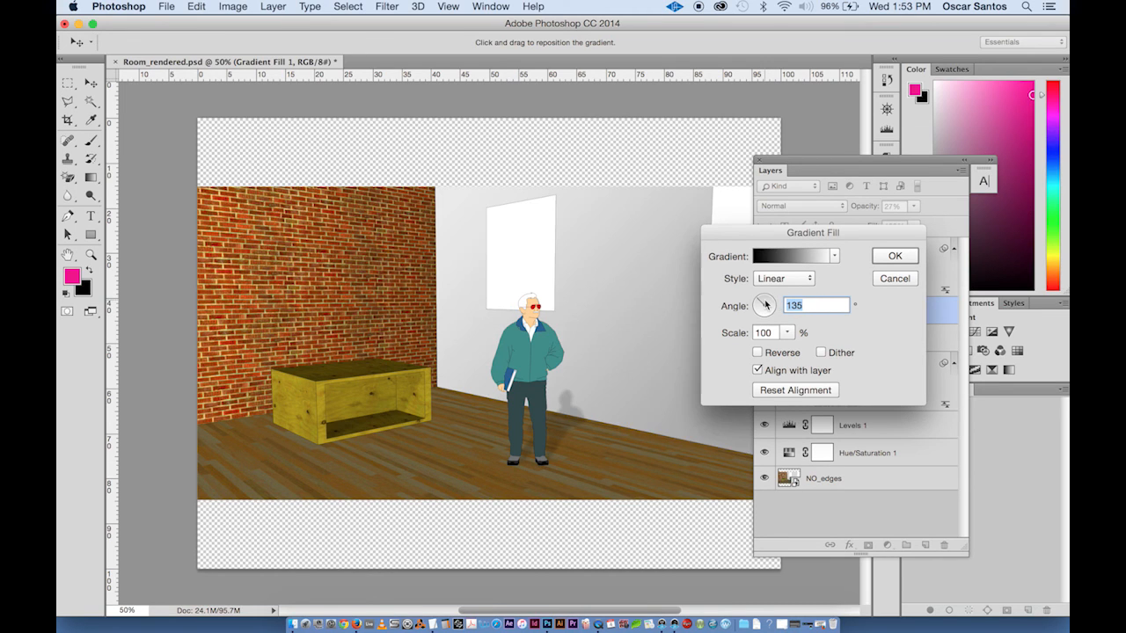
pyautogui.click(895, 256)
# - Set Gradient Fill 1's blend mode to Multiply
pyautogui.press('w')
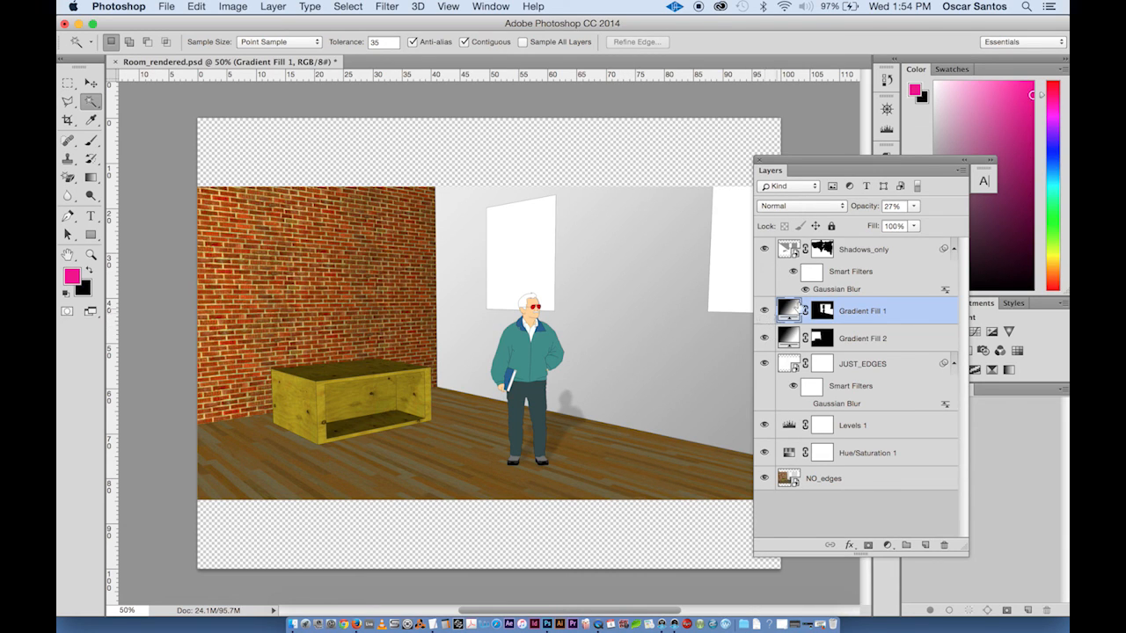
pyautogui.click(808, 207)
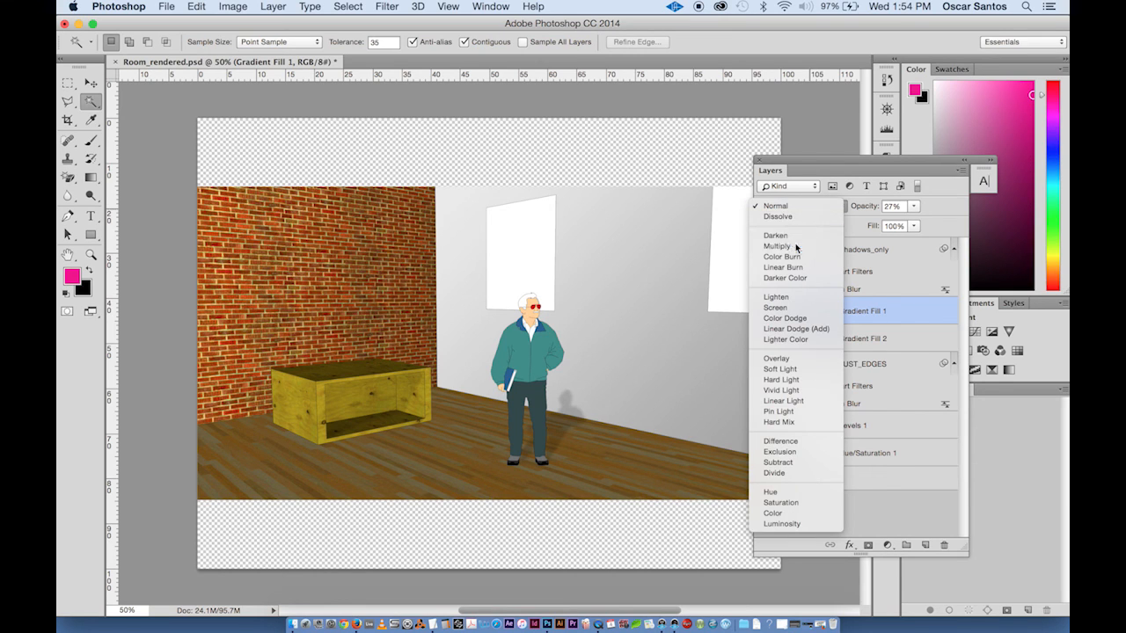
pyautogui.click(792, 246)
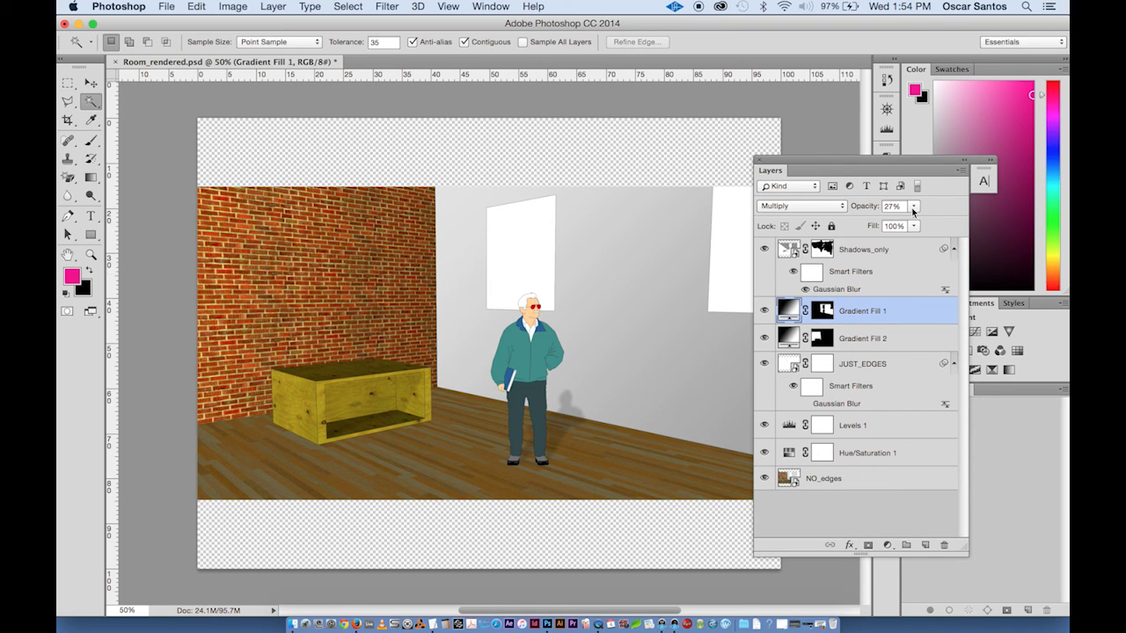
# - Toggle both gradient fill layers off and back on to compare the walls
pyautogui.moveTo(764, 339); pyautogui.dragTo(764, 312)
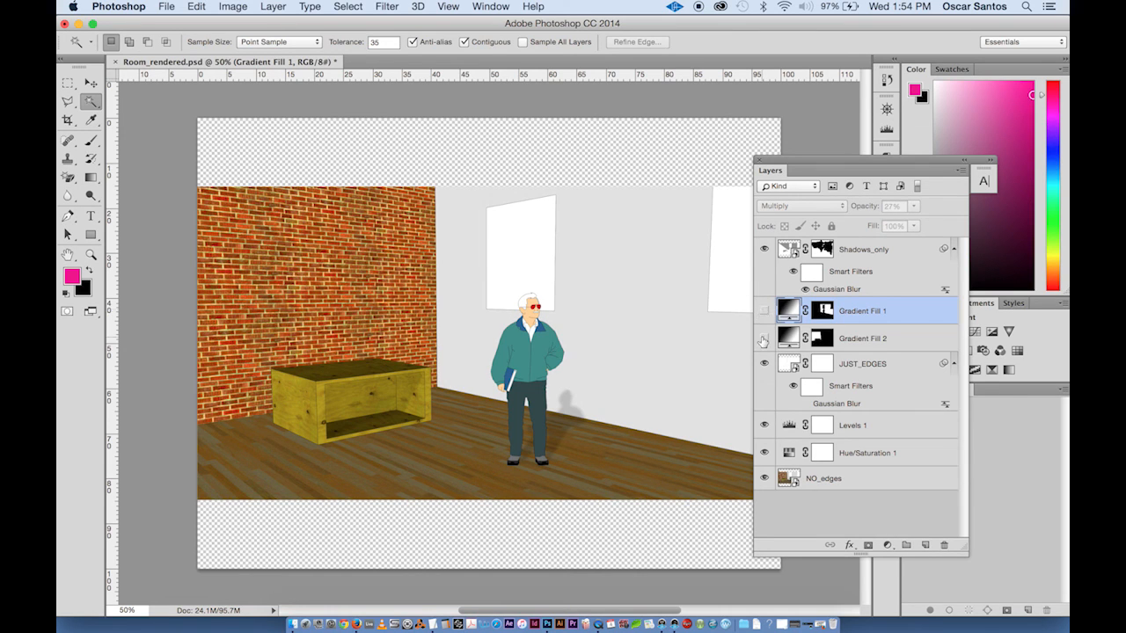
pyautogui.click(763, 339)
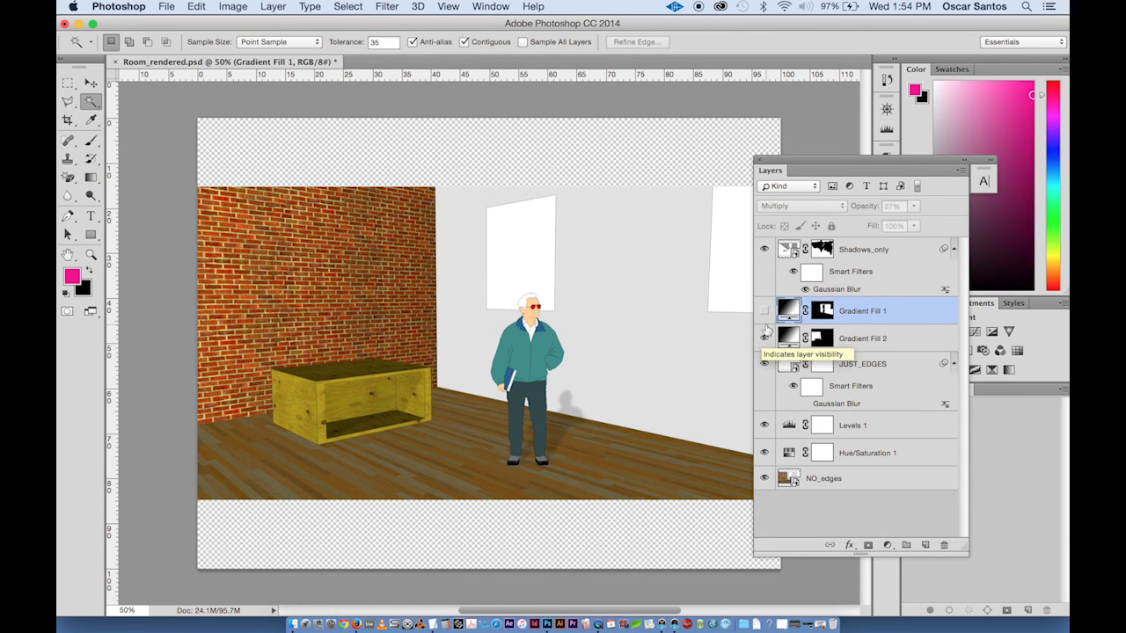
pyautogui.click(764, 313)
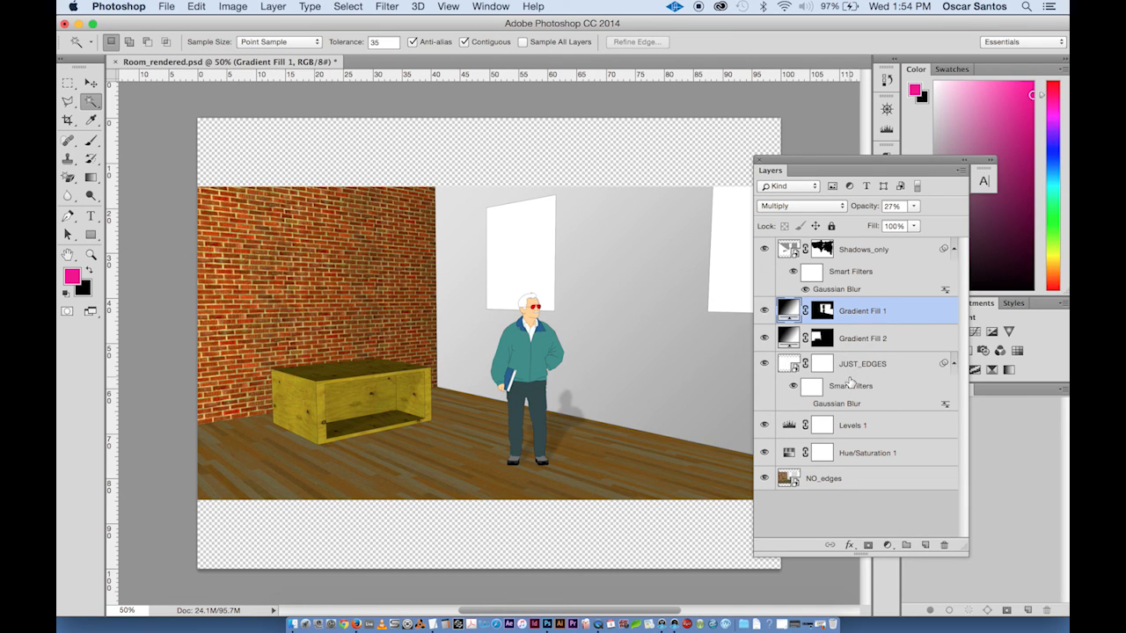
# - Add a Levels adjustment layer above Shadows_only with input white at 234 and midtones at 0.88
pyautogui.click(856, 255)
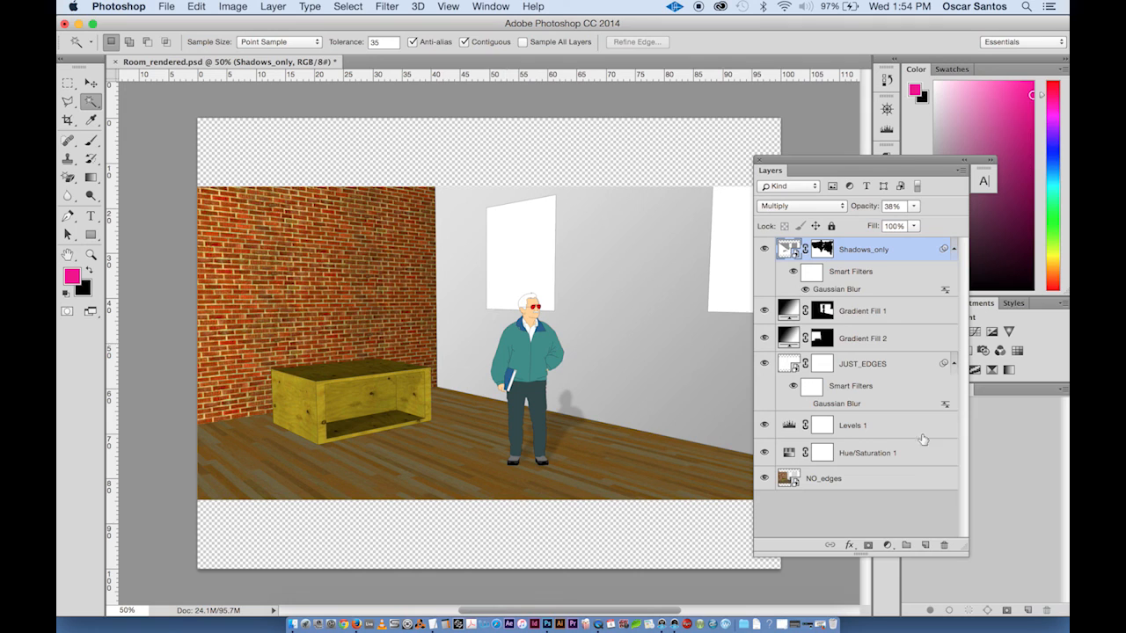
pyautogui.click(887, 546)
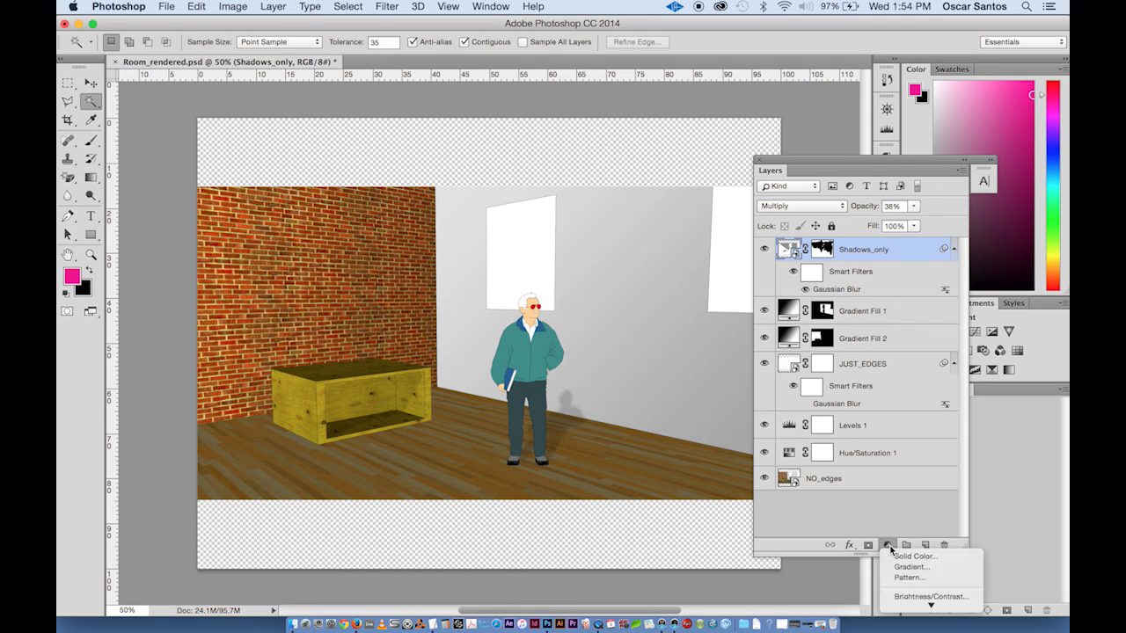
pyautogui.moveTo(915, 605)
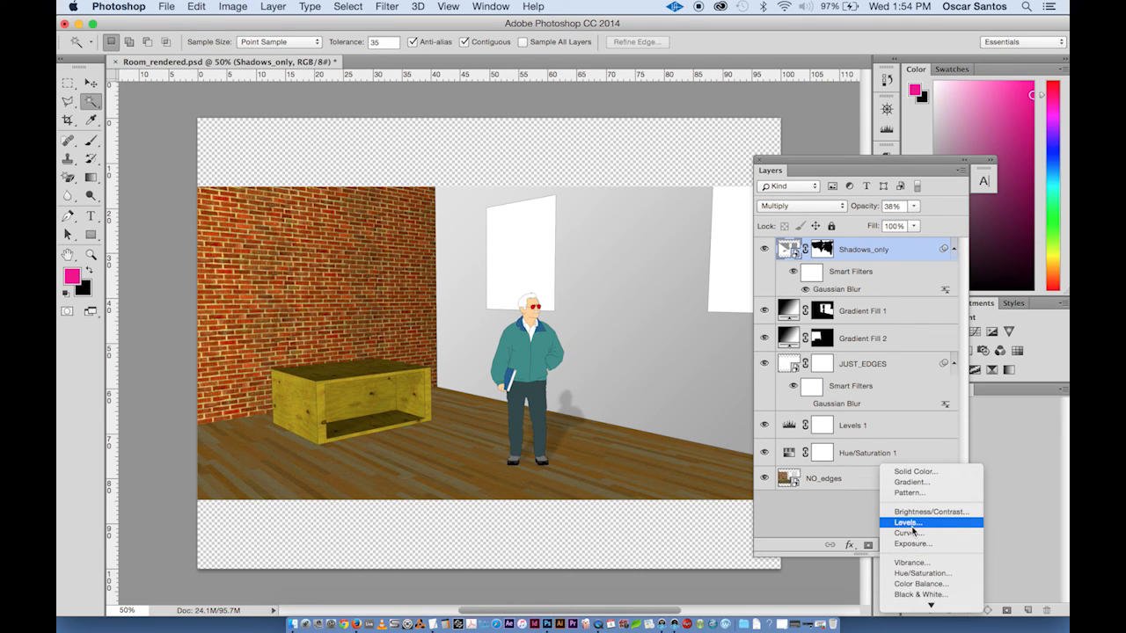
pyautogui.click(908, 523)
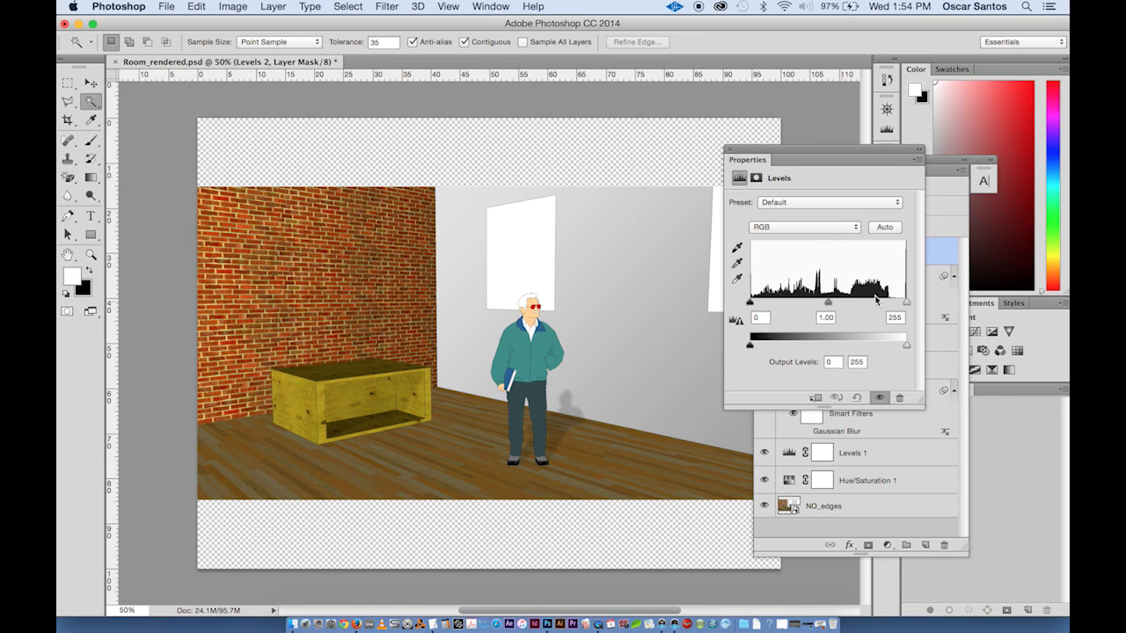
pyautogui.moveTo(907, 303); pyautogui.dragTo(894, 302)
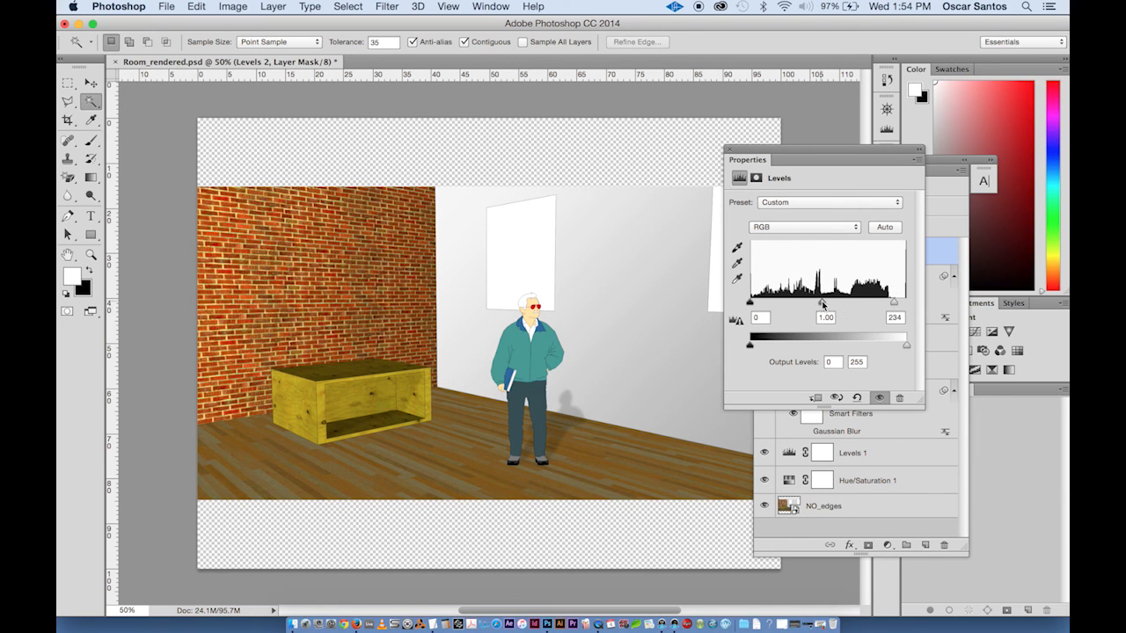
pyautogui.moveTo(822, 301); pyautogui.dragTo(828, 302)
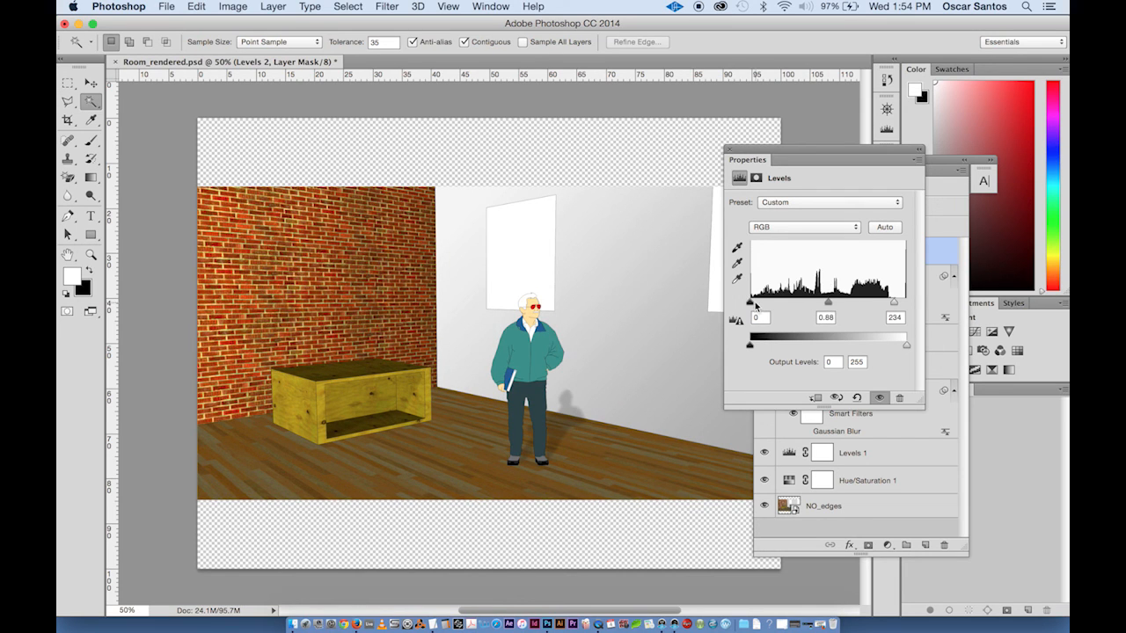
pyautogui.moveTo(749, 303); pyautogui.dragTo(754, 303)
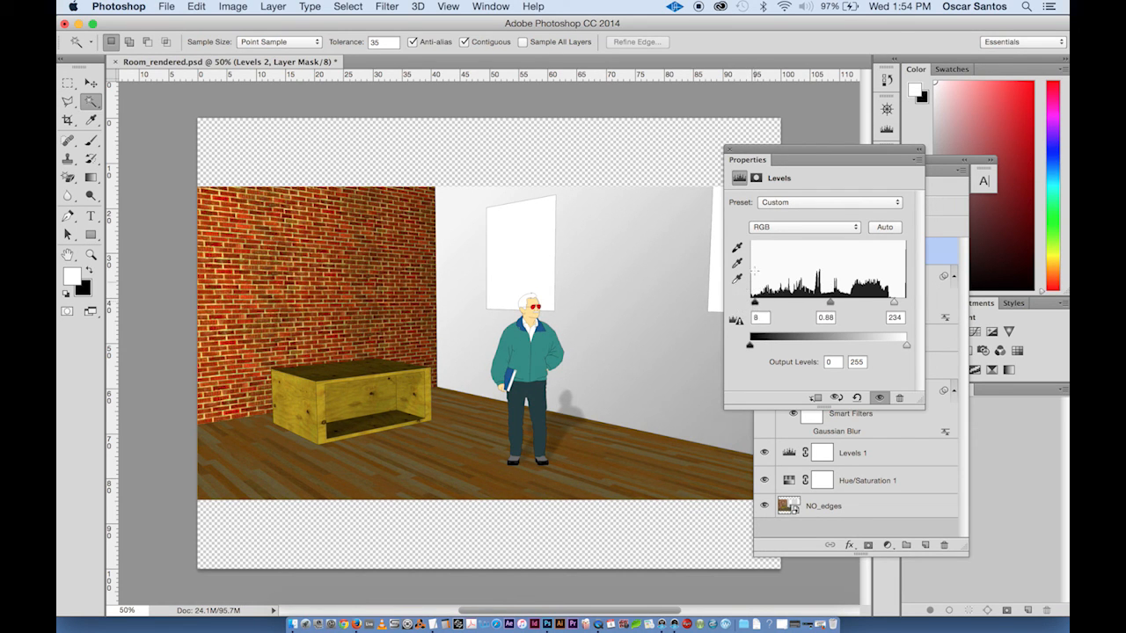
pyautogui.click(729, 151)
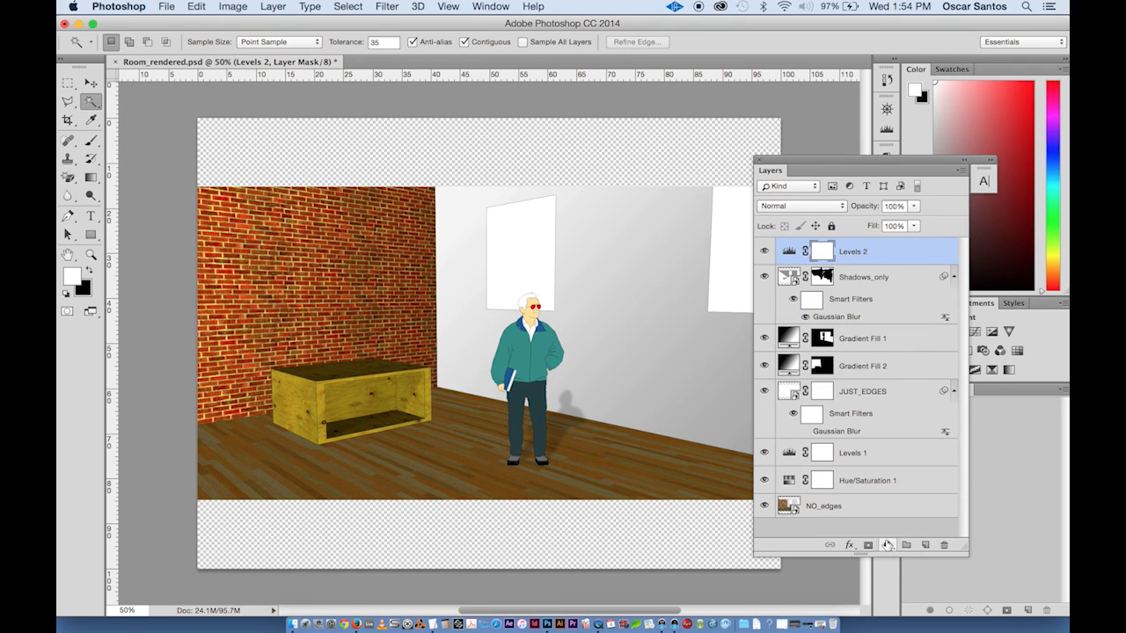
# - Add a Hue/Saturation adjustment layer on top and raise its saturation
pyautogui.click(890, 546)
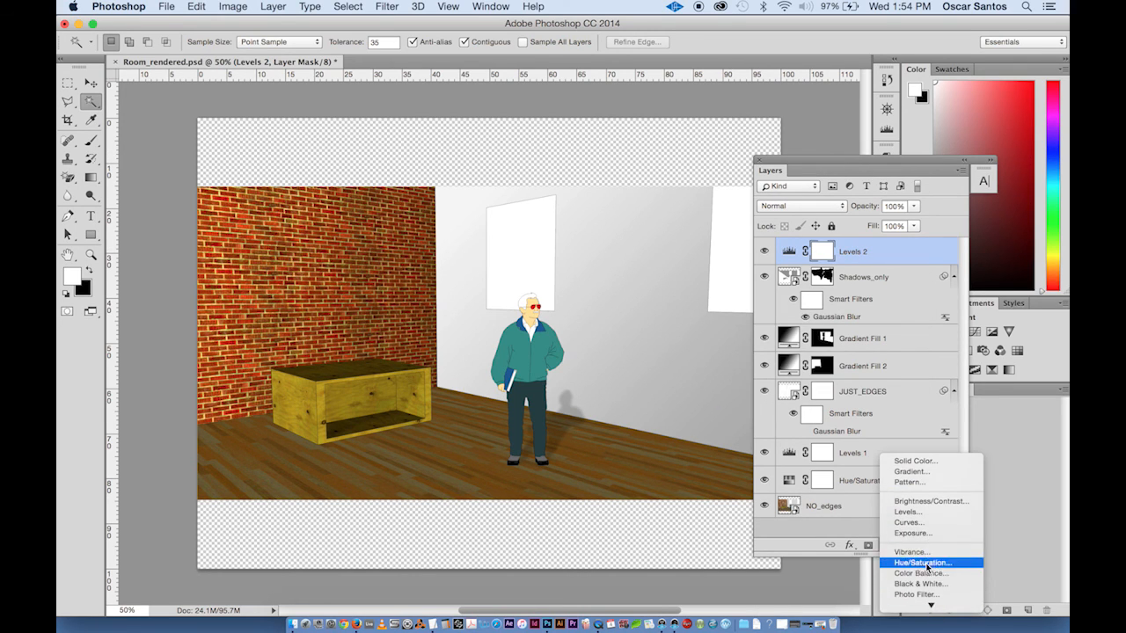
pyautogui.click(926, 563)
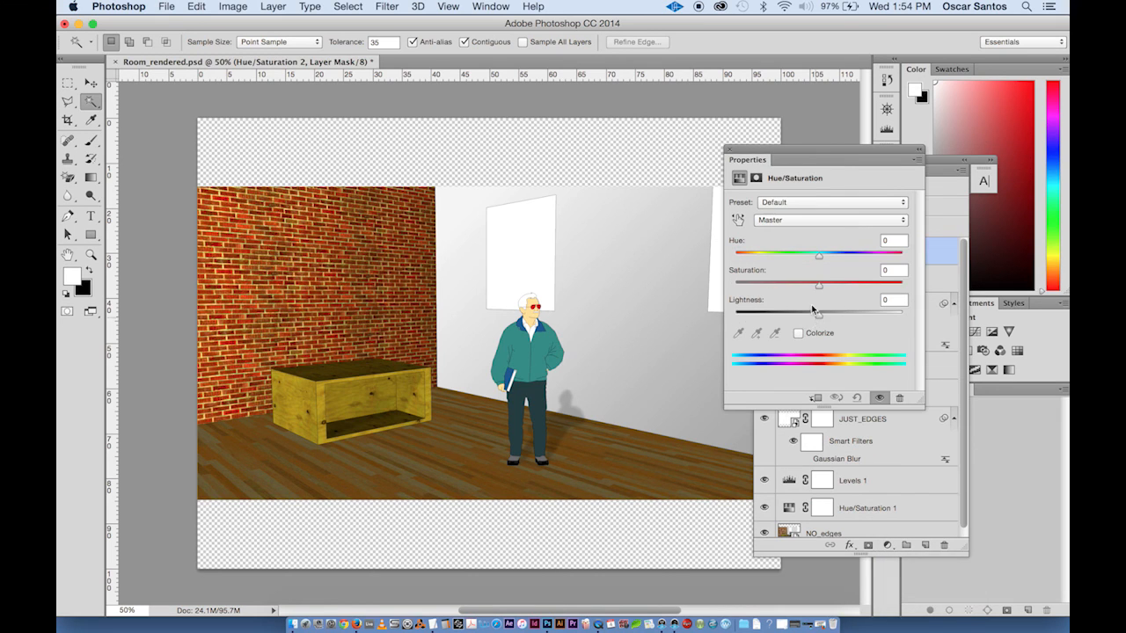
pyautogui.moveTo(819, 284); pyautogui.dragTo(843, 290)
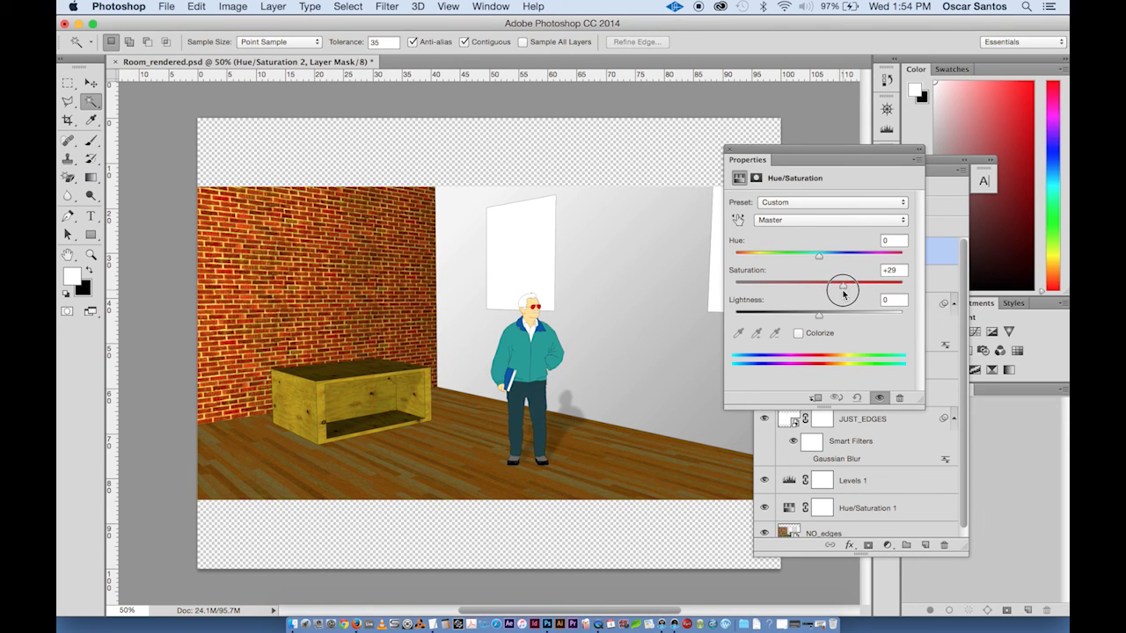
pyautogui.click(729, 151)
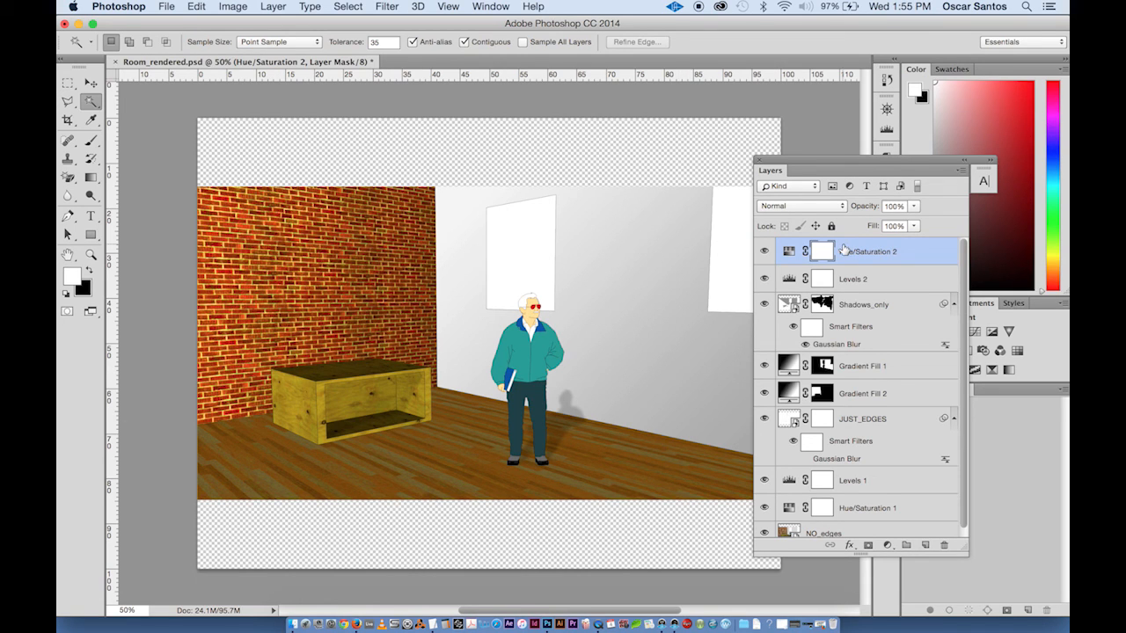
# - Enlarge the Layers panel and toggle all layers above NO_edges off and on to compare the result
pyautogui.moveTo(833, 161); pyautogui.dragTo(825, 105)
pyautogui.moveTo(856, 499); pyautogui.dragTo(853, 571)
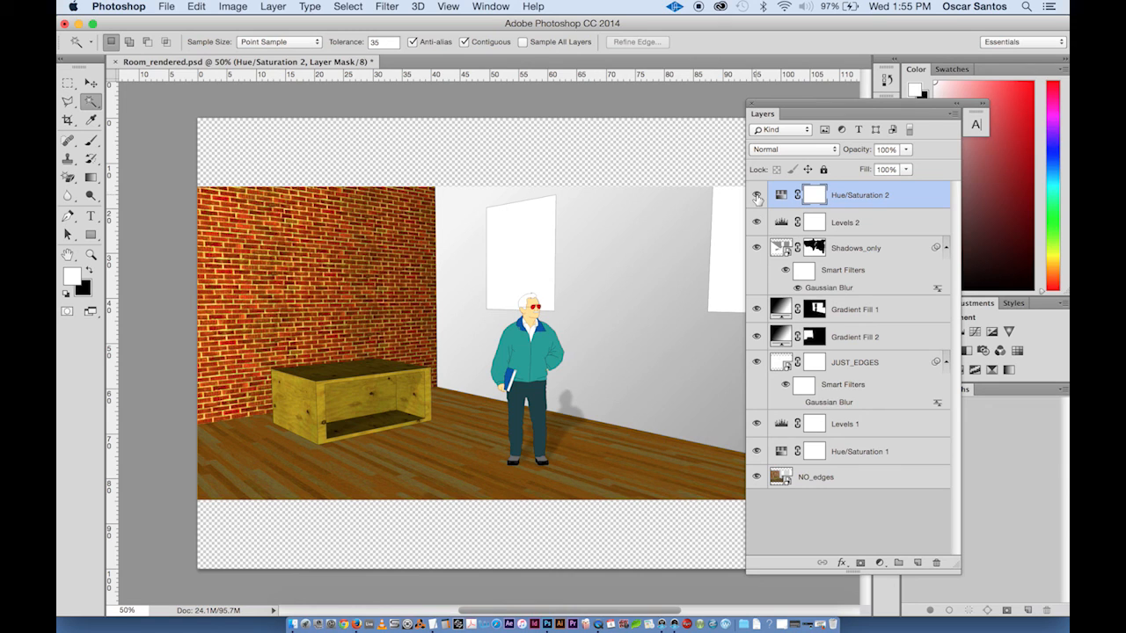
pyautogui.moveTo(756, 197); pyautogui.dragTo(757, 451)
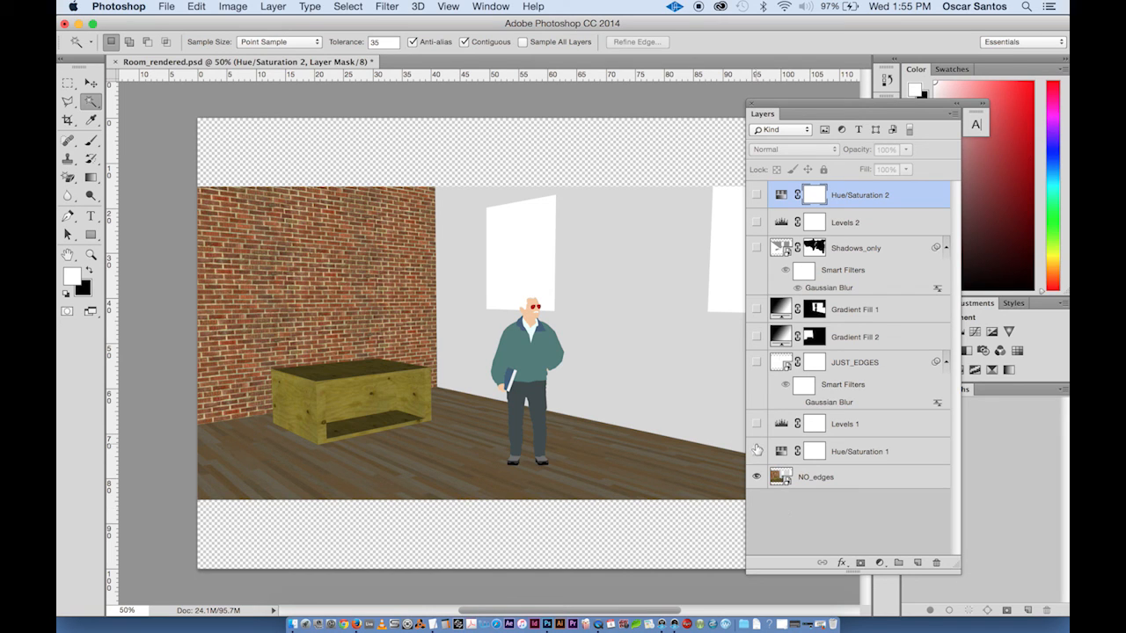
pyautogui.moveTo(757, 452); pyautogui.dragTo(757, 195)
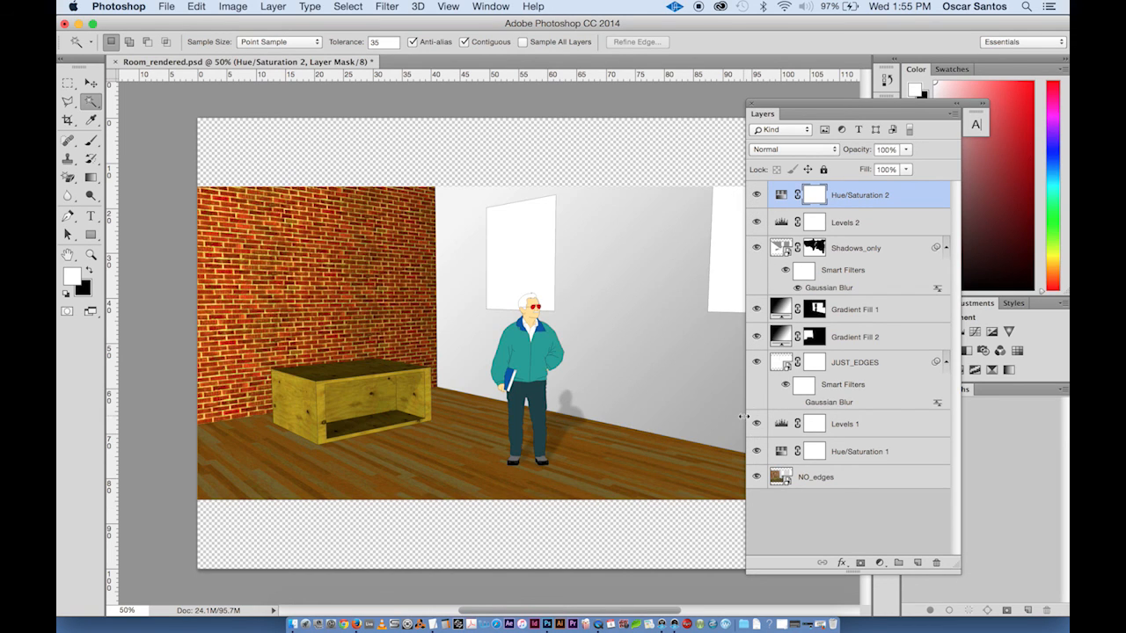